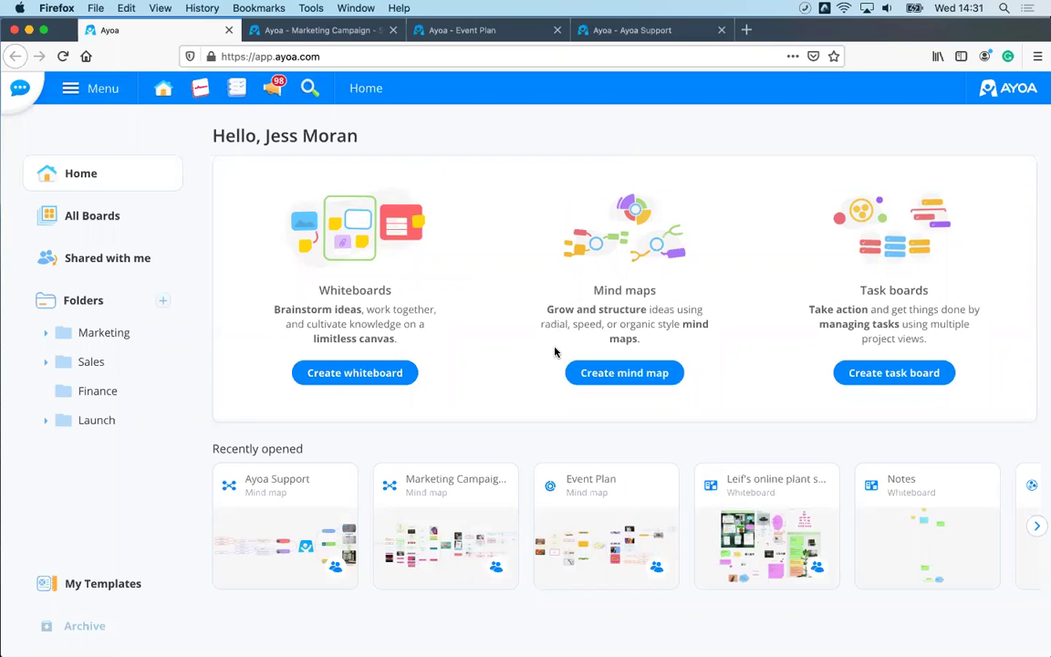
Step: Review the options for creating a new mind map and switch to the open Marketing Campaign - Summer mind map
{"action": "left_click", "coordinate": [623, 382]}
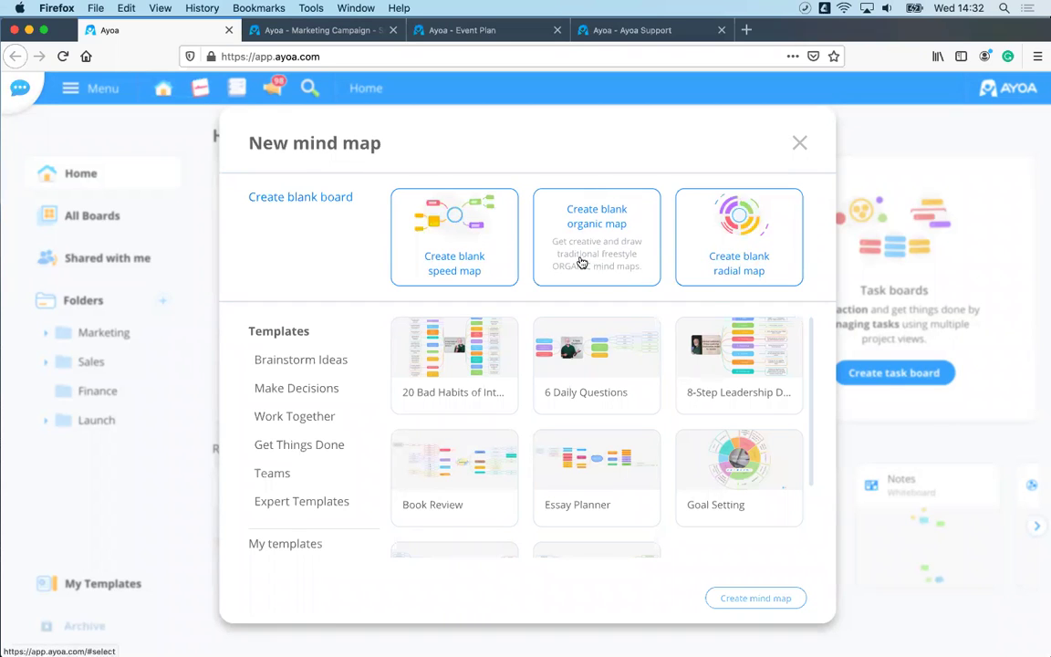
{"action": "left_click", "coordinate": [324, 31]}
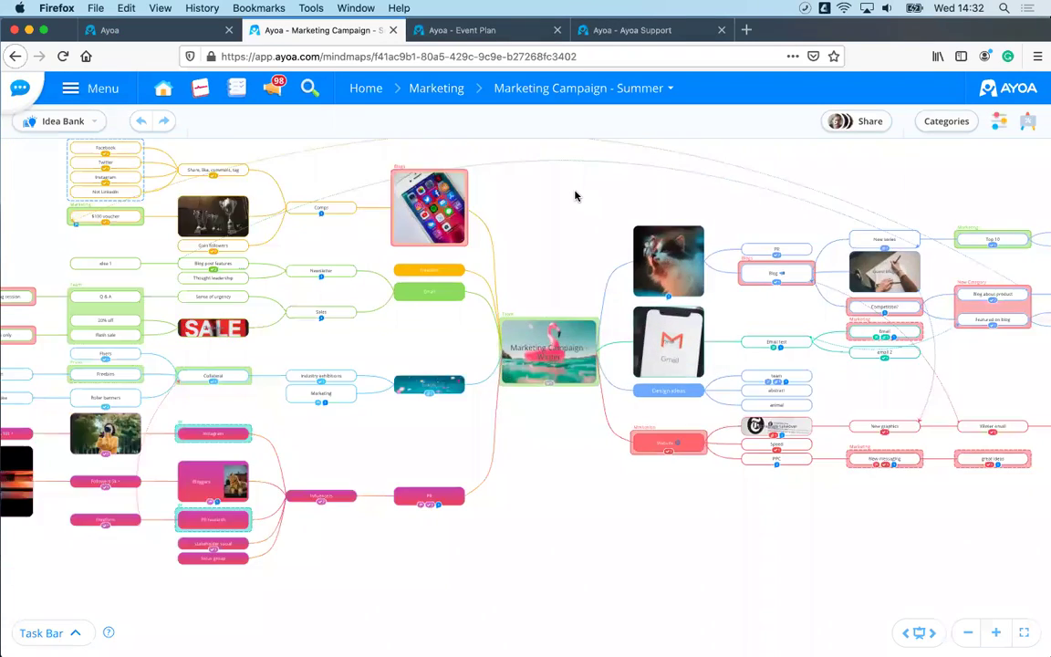
Step: Examine the PR, Email, Design ideas and Website branches of the mind map, including their child branches and categories
{"action": "scroll", "coordinate": [574, 196], "scroll_direction": "up", "scroll_amount": 5}
{"action": "left_click_drag", "start_coordinate": [613, 197], "coordinate": [378, 176]}
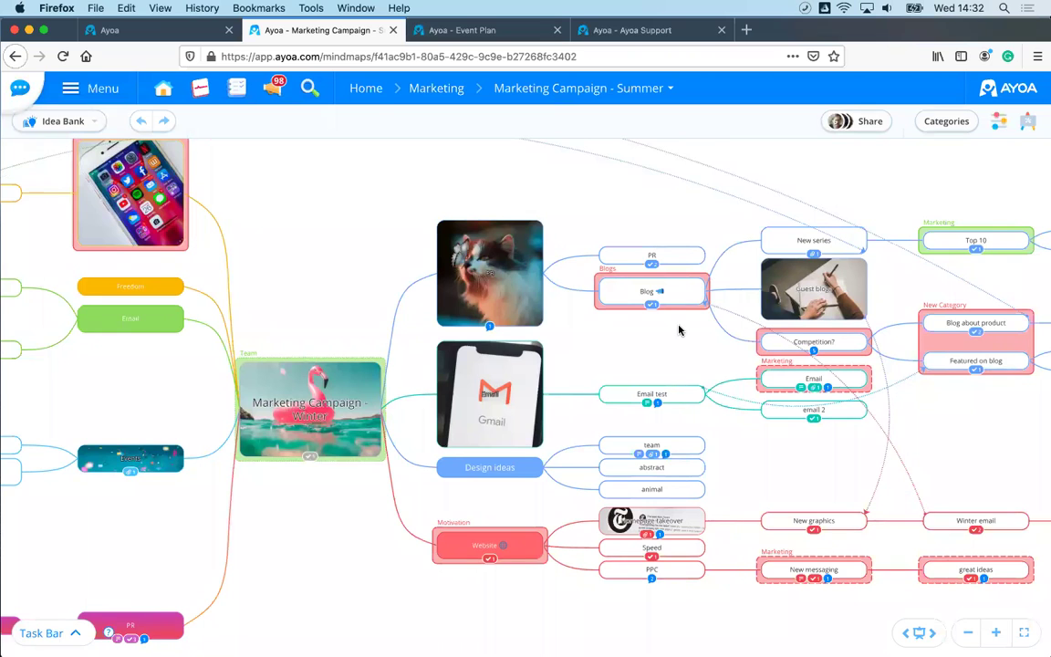
{"action": "scroll", "coordinate": [679, 330], "scroll_direction": "up", "scroll_amount": 5}
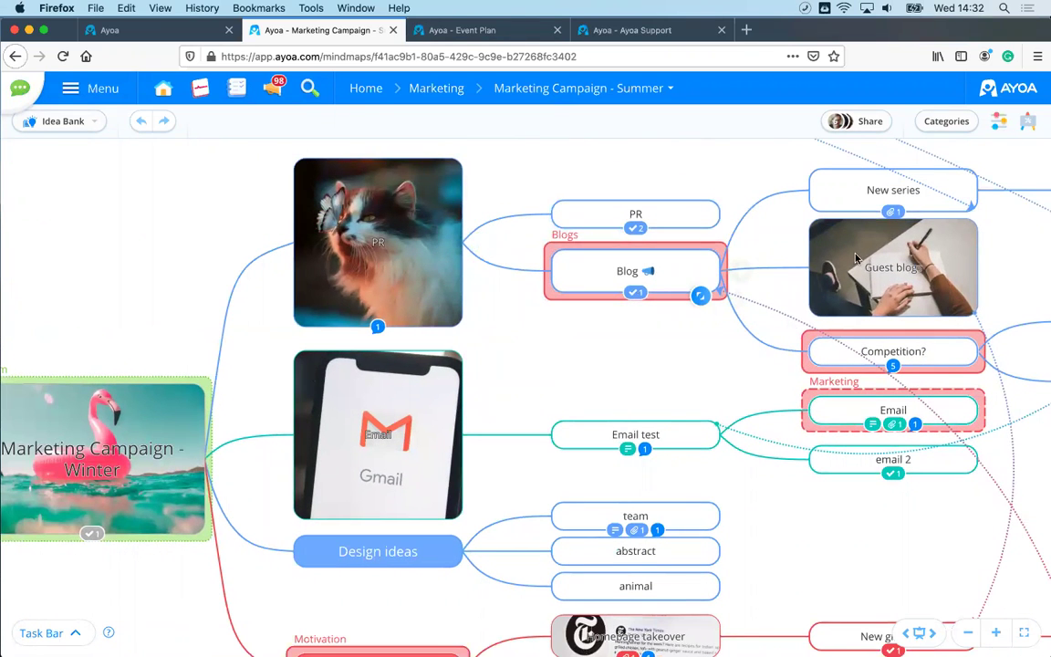
{"action": "left_click", "coordinate": [656, 219]}
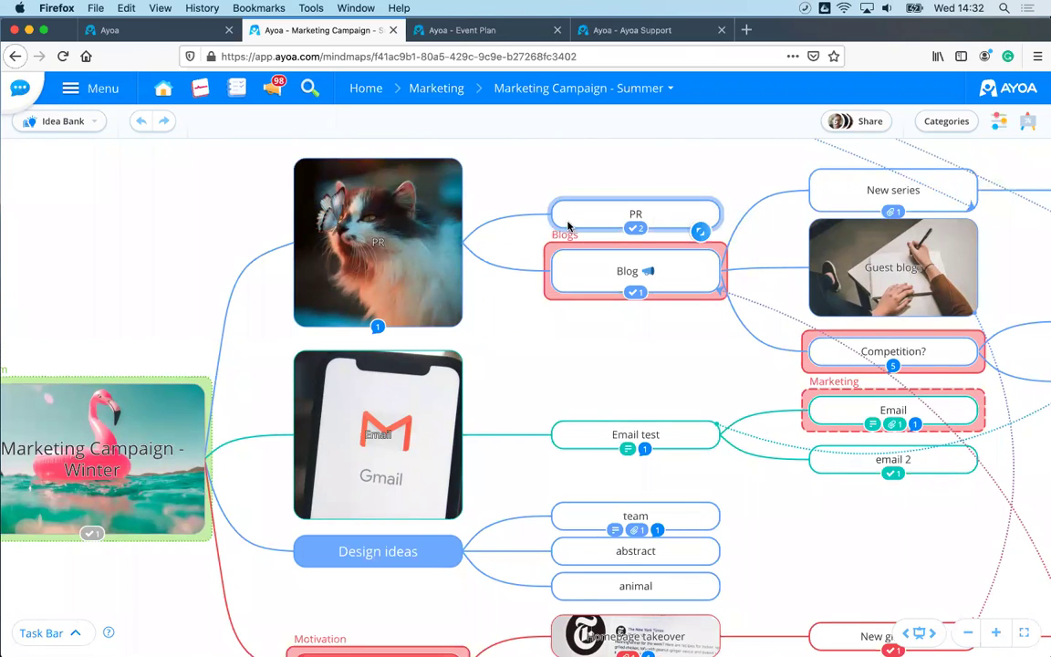
{"action": "left_click", "coordinate": [634, 364]}
{"action": "scroll", "coordinate": [636, 366], "scroll_direction": "down", "scroll_amount": 3}
{"action": "left_click_drag", "start_coordinate": [629, 366], "coordinate": [427, 324]}
{"action": "scroll", "coordinate": [545, 412], "scroll_direction": "up", "scroll_amount": 3}
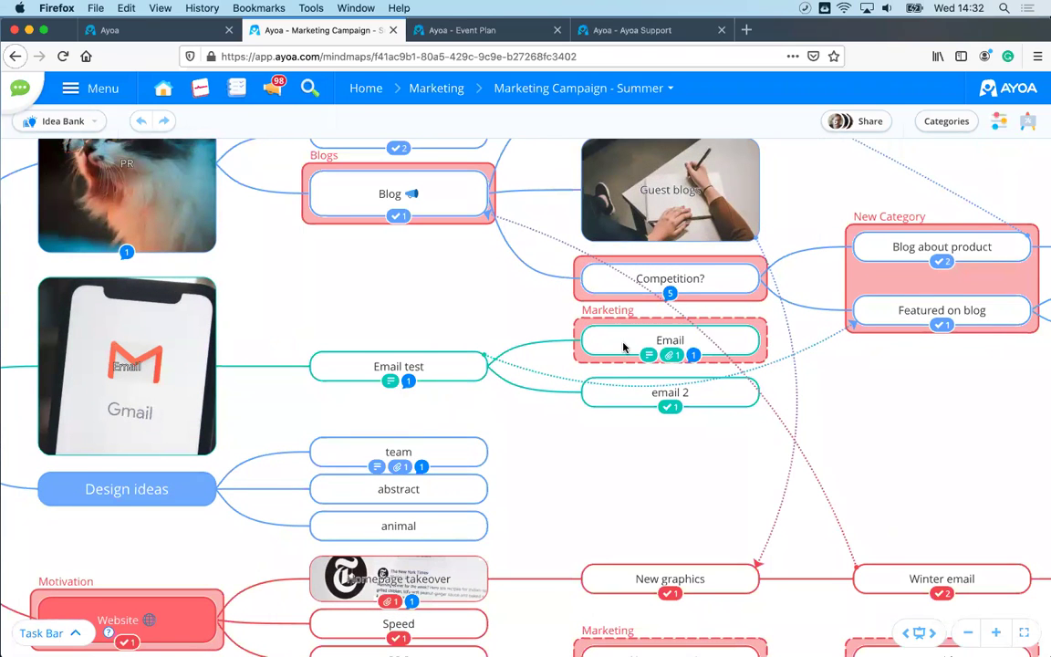
{"action": "scroll", "coordinate": [617, 496], "scroll_direction": "down", "scroll_amount": 3}
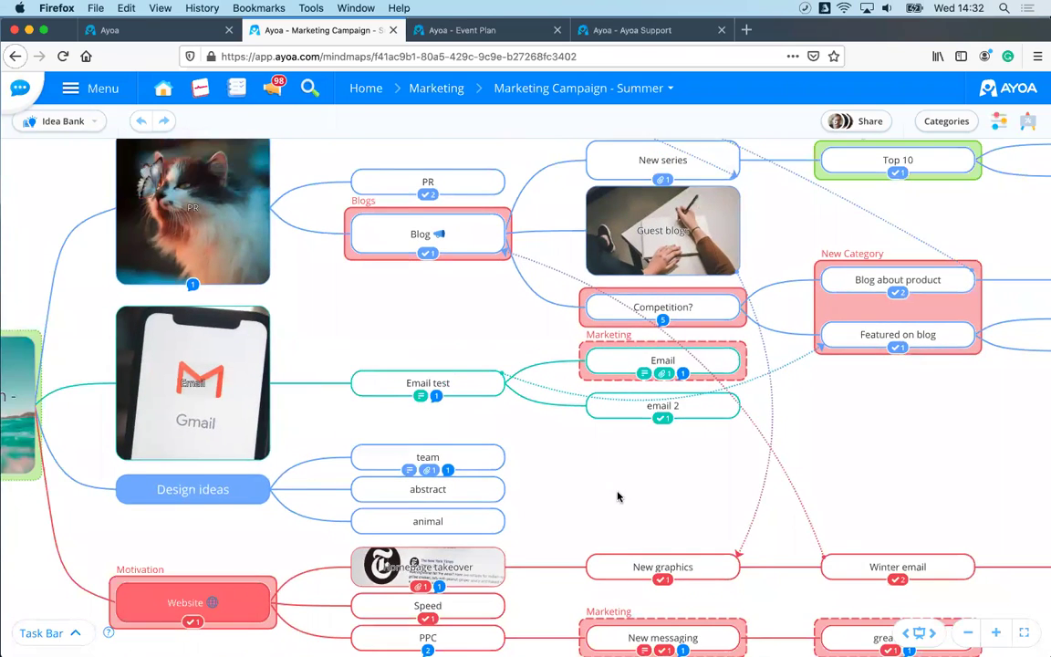
{"action": "scroll", "coordinate": [562, 395], "scroll_direction": "up", "scroll_amount": 4}
{"action": "scroll", "coordinate": [584, 309], "scroll_direction": "down", "scroll_amount": 2}
{"action": "scroll", "coordinate": [415, 315], "scroll_direction": "up", "scroll_amount": 5}
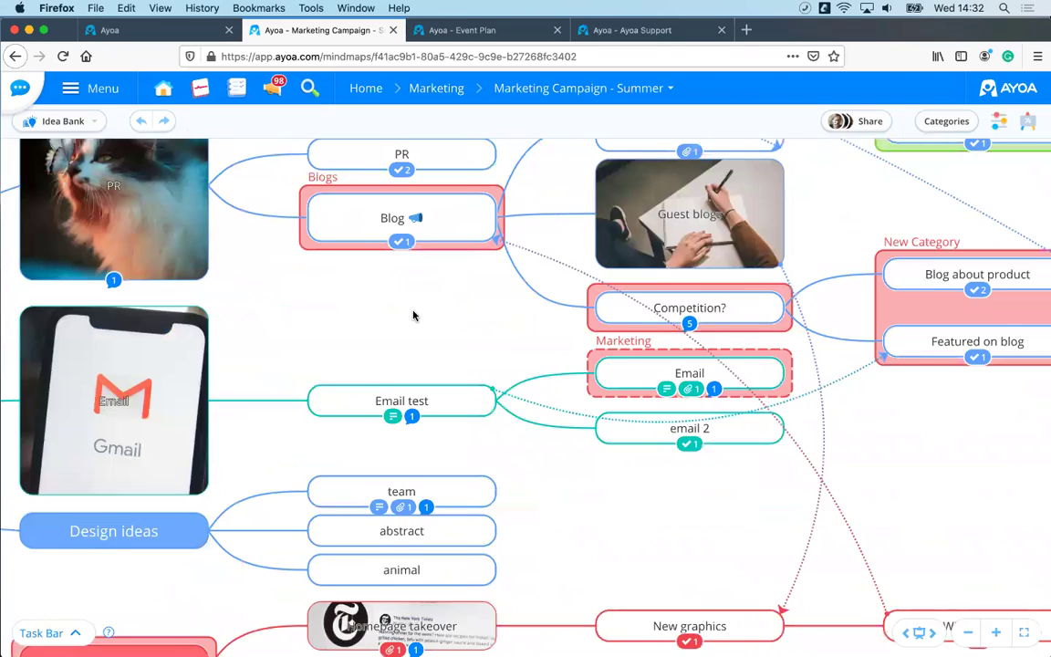
{"action": "scroll", "coordinate": [637, 467], "scroll_direction": "down", "scroll_amount": 4}
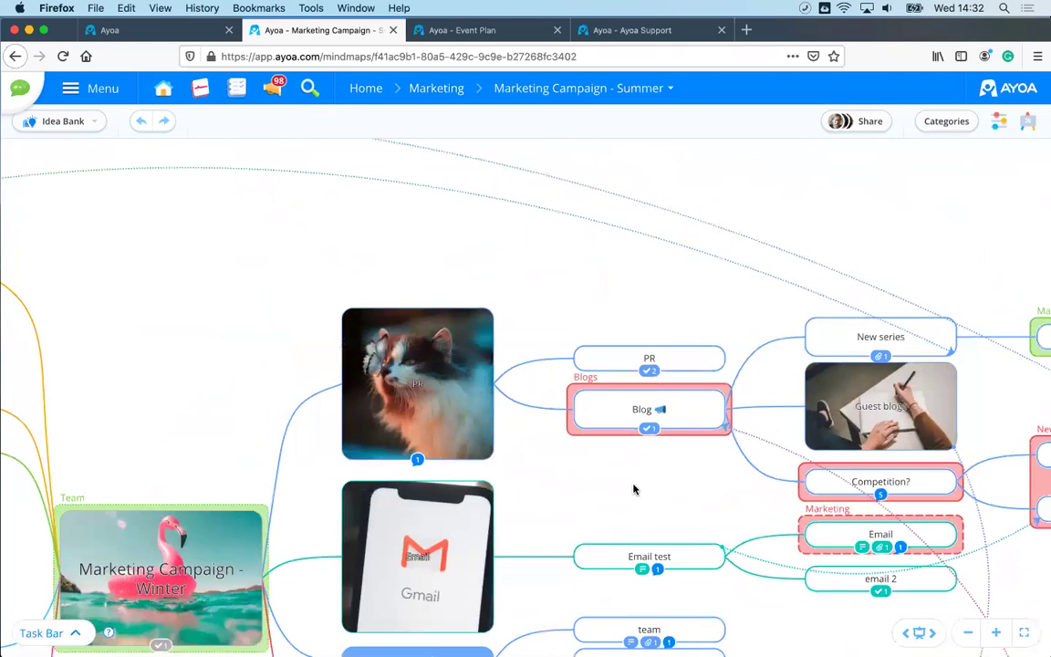
{"action": "scroll", "coordinate": [674, 322], "scroll_direction": "down", "scroll_amount": 5}
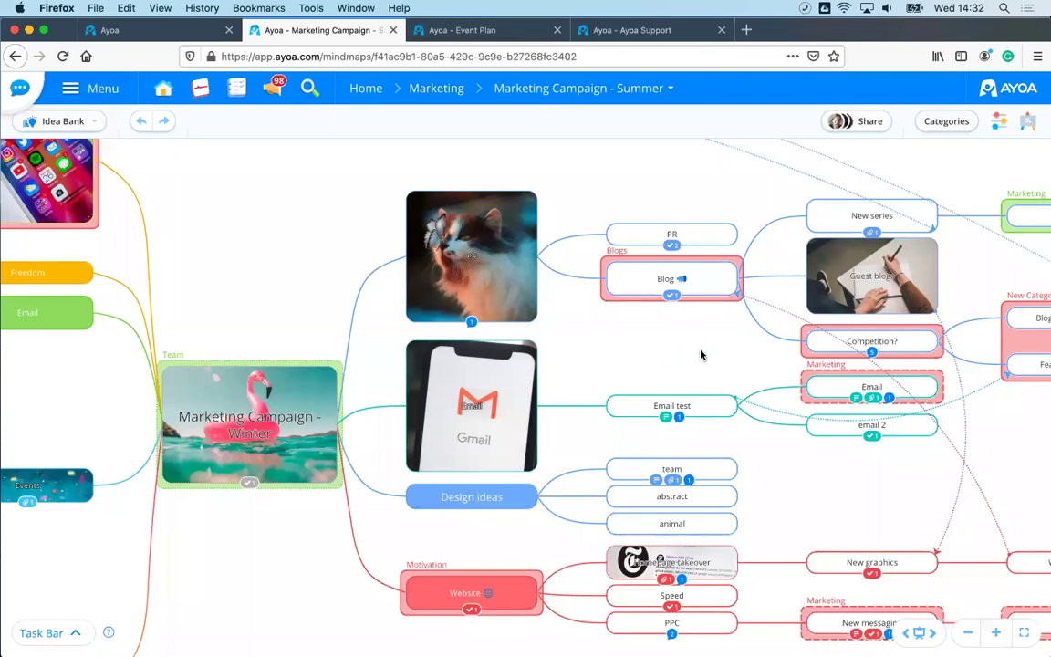
Step: Examine the connections around the Blog and Email test branches up close, selecting the Email test branch to view its branch controls
{"action": "scroll", "coordinate": [699, 352], "scroll_direction": "up", "scroll_amount": 2}
{"action": "scroll", "coordinate": [462, 357], "scroll_direction": "right", "scroll_amount": 4}
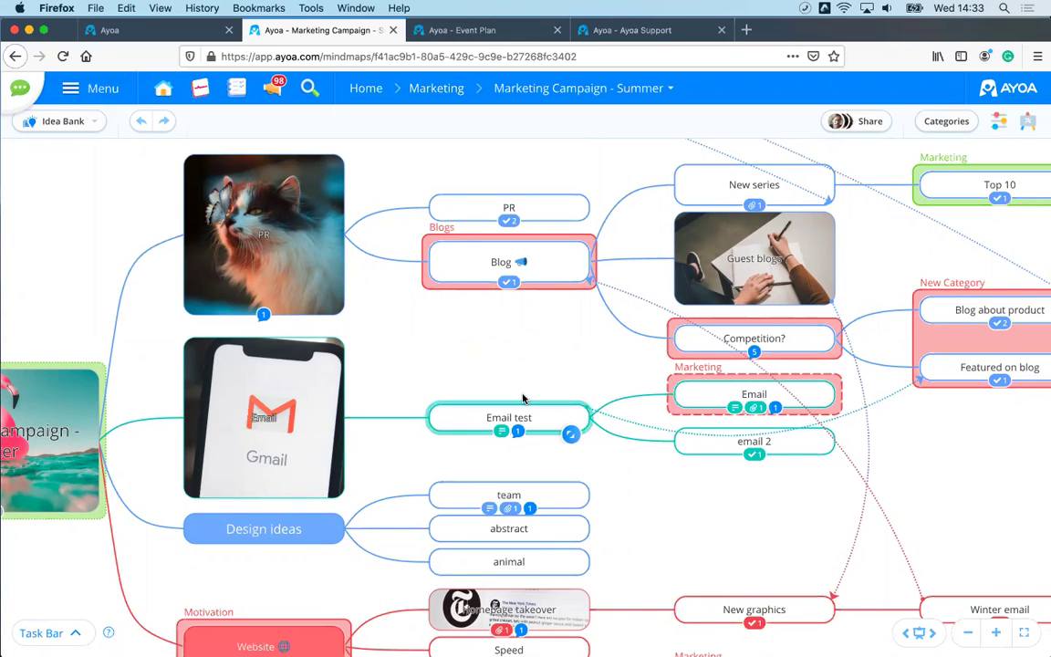
{"action": "scroll", "coordinate": [593, 340], "scroll_direction": "up", "scroll_amount": 1}
{"action": "scroll", "coordinate": [593, 340], "scroll_direction": "up", "scroll_amount": 2}
{"action": "left_click_drag", "start_coordinate": [593, 340], "coordinate": [268, 339]}
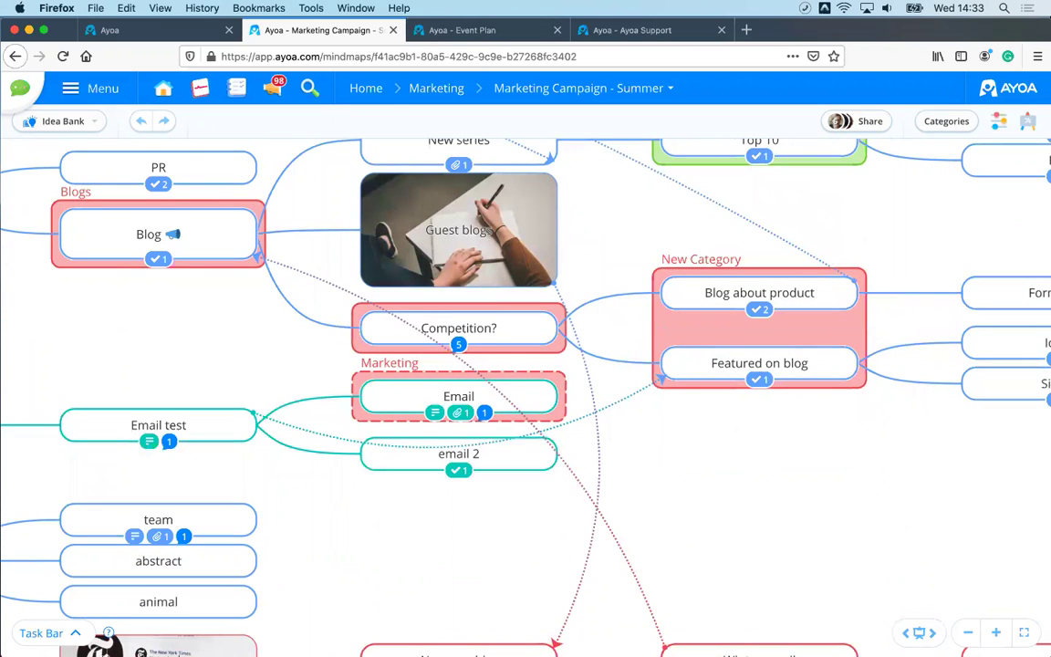
{"action": "left_click_drag", "start_coordinate": [139, 347], "coordinate": [581, 321]}
{"action": "scroll", "coordinate": [239, 319], "scroll_direction": "down", "scroll_amount": 3}
{"action": "scroll", "coordinate": [581, 322], "scroll_direction": "down", "scroll_amount": 3}
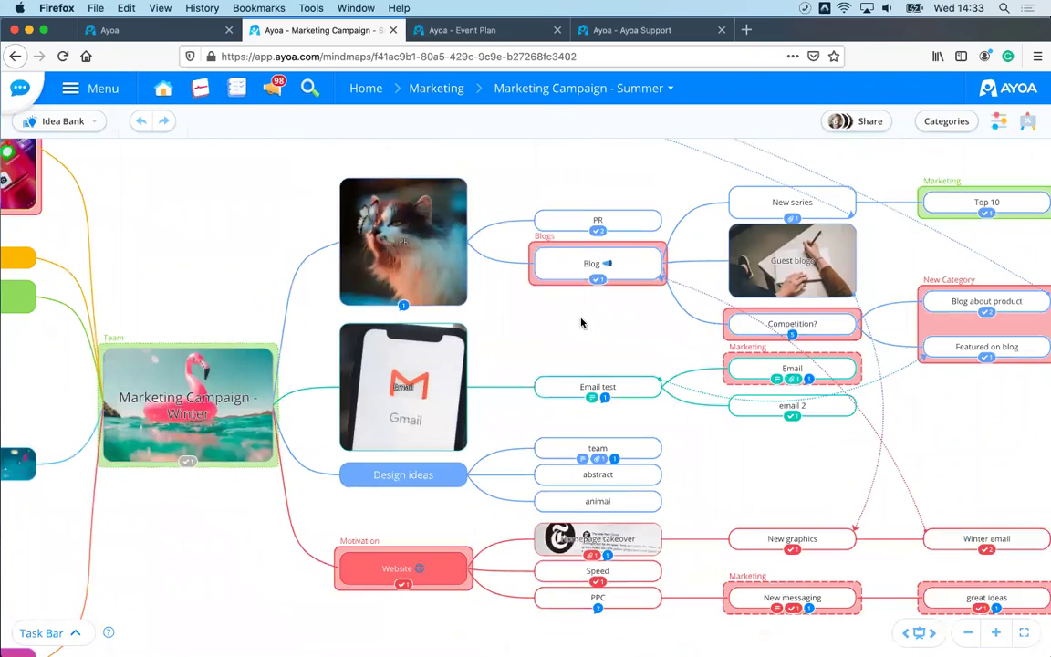
{"action": "scroll", "coordinate": [582, 256], "scroll_direction": "up", "scroll_amount": 4}
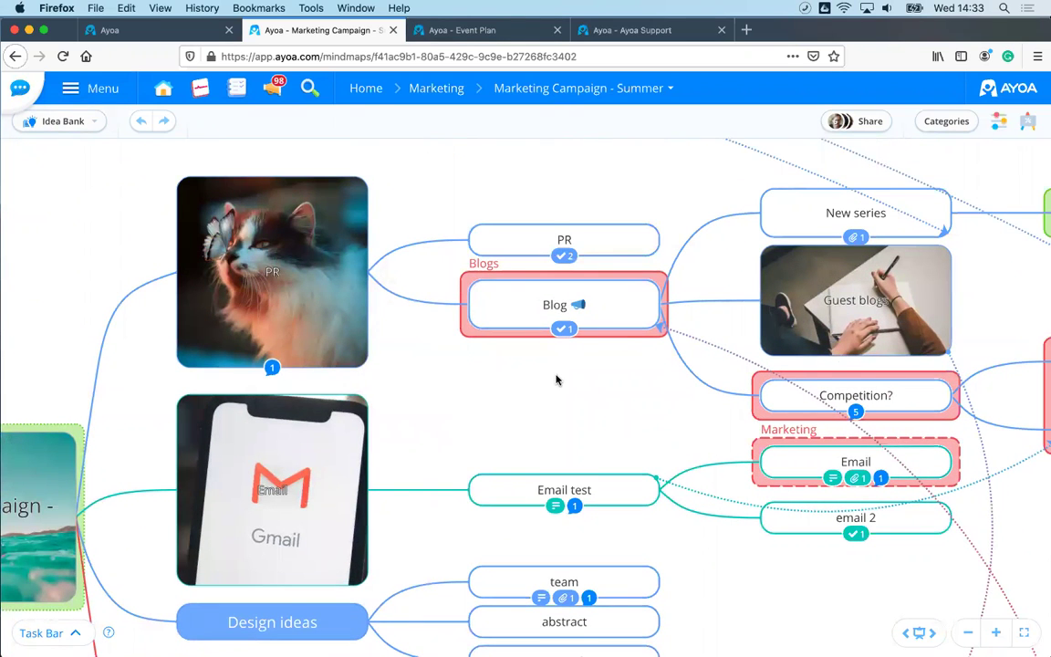
{"action": "scroll", "coordinate": [558, 373], "scroll_direction": "up", "scroll_amount": 1}
{"action": "scroll", "coordinate": [556, 339], "scroll_direction": "up", "scroll_amount": 2}
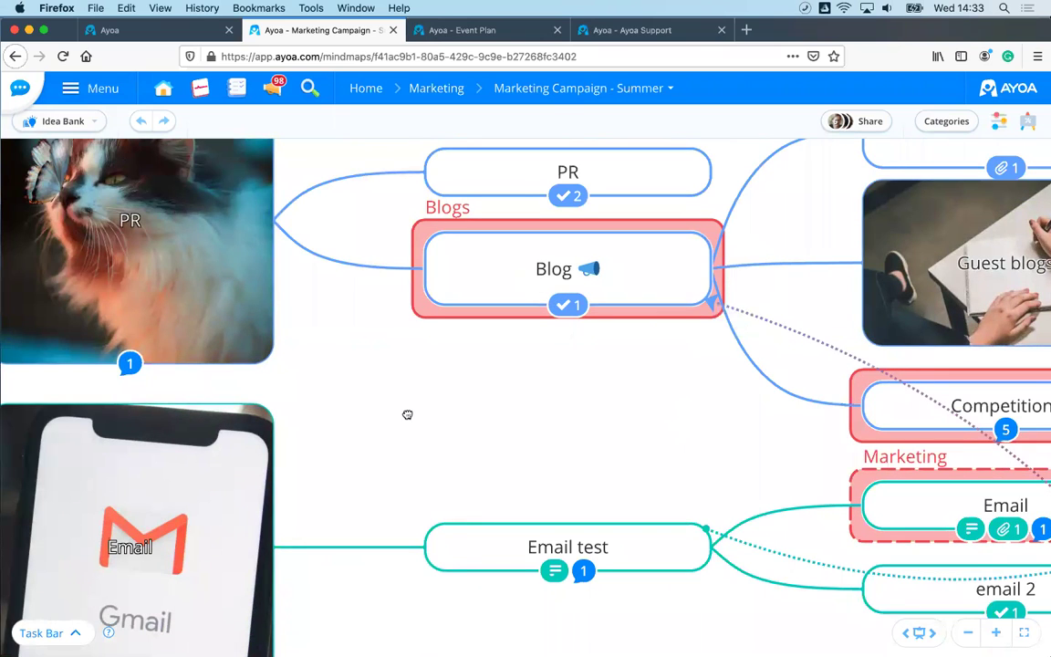
{"action": "scroll", "coordinate": [351, 394], "scroll_direction": "right", "scroll_amount": 5}
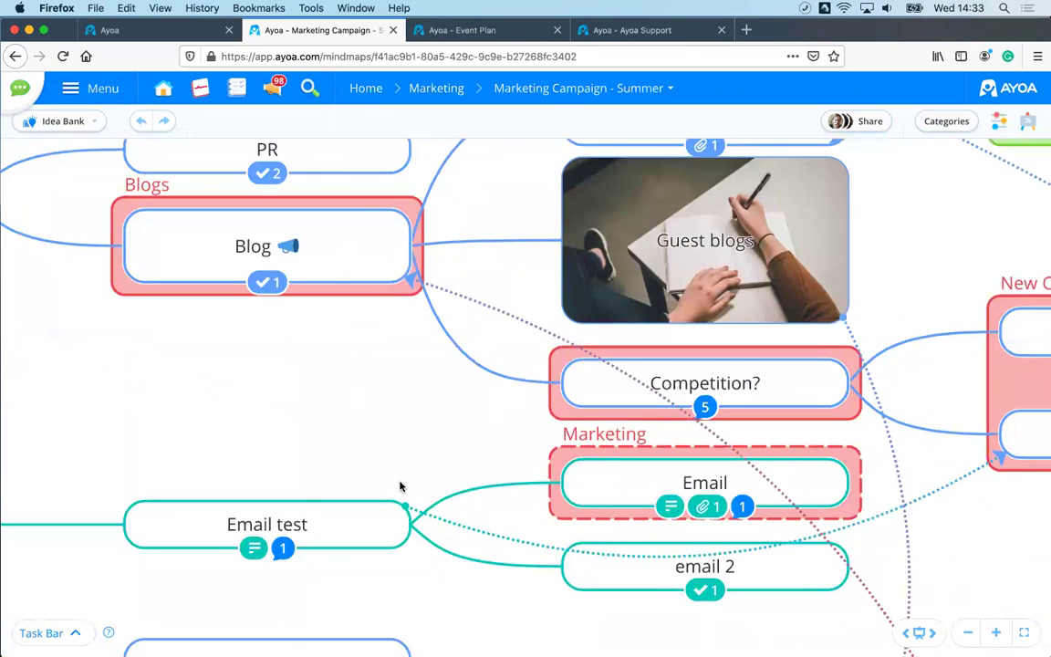
{"action": "left_click", "coordinate": [234, 524]}
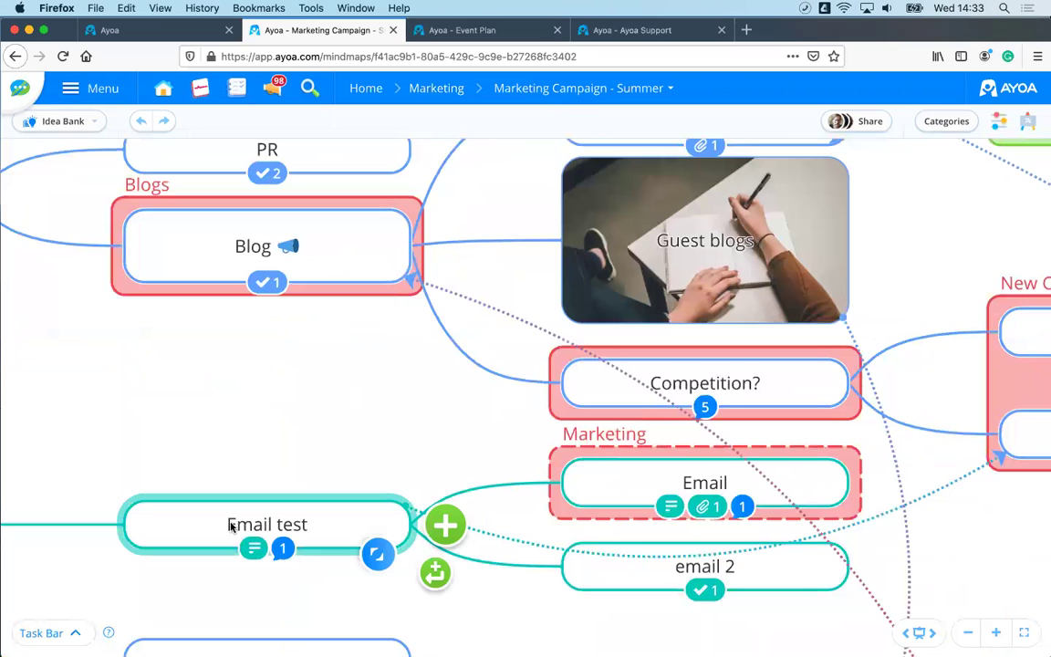
{"action": "left_click", "coordinate": [376, 429]}
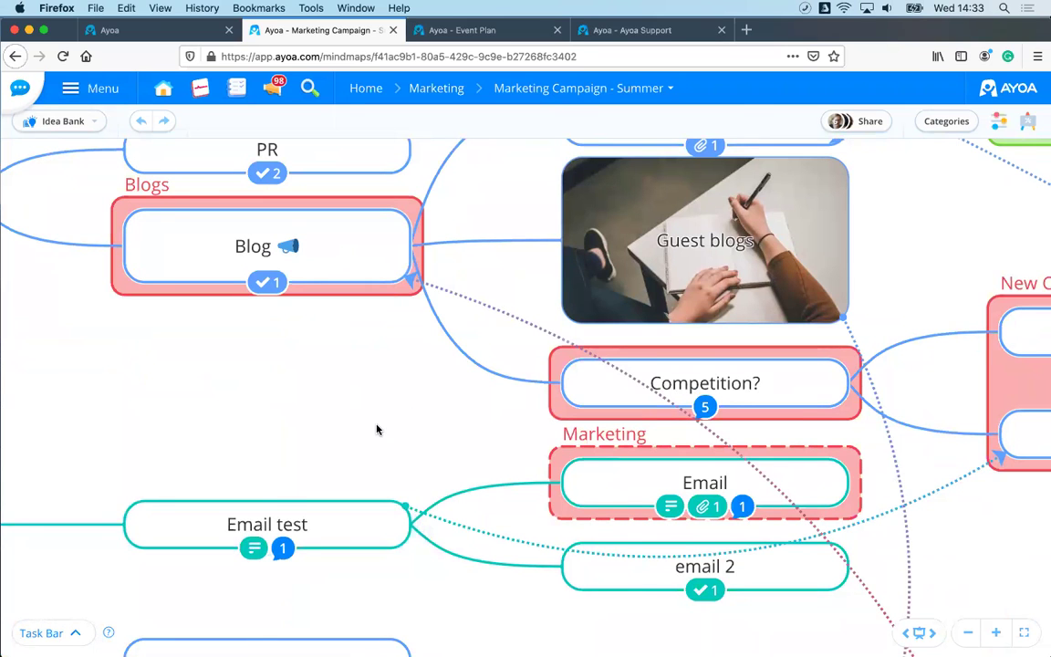
Step: Add a child branch named "tab" to the "great ideas" branch at the end of the Website section
{"action": "scroll", "coordinate": [377, 429], "scroll_direction": "down", "scroll_amount": 5}
{"action": "scroll", "coordinate": [539, 374], "scroll_direction": "up", "scroll_amount": 3}
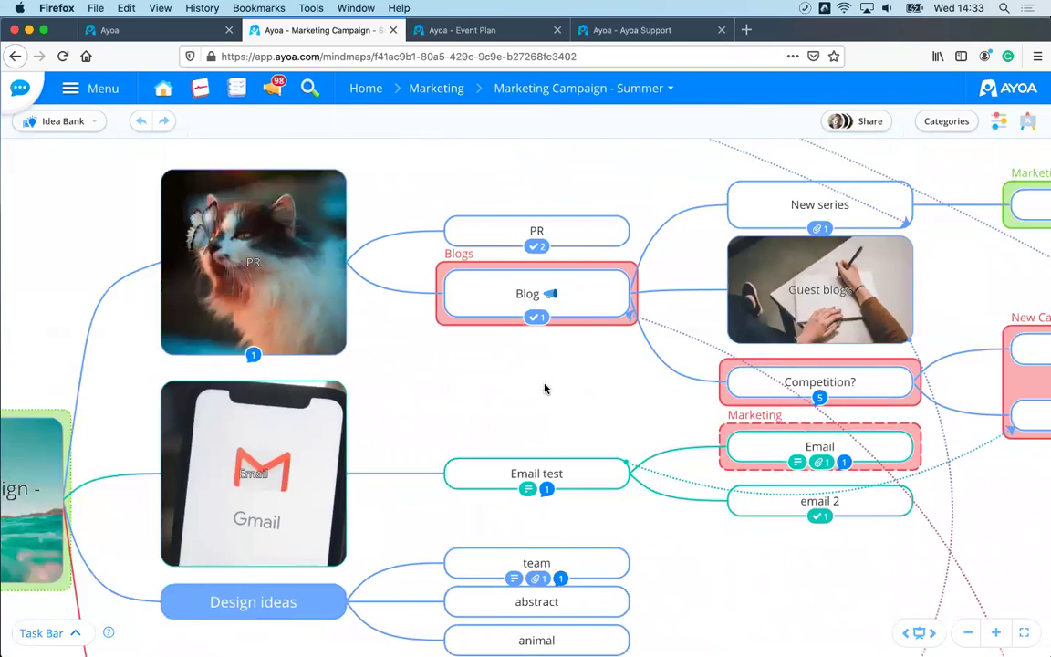
{"action": "scroll", "coordinate": [544, 389], "scroll_direction": "down", "scroll_amount": 3}
{"action": "scroll", "coordinate": [412, 395], "scroll_direction": "left", "scroll_amount": 5}
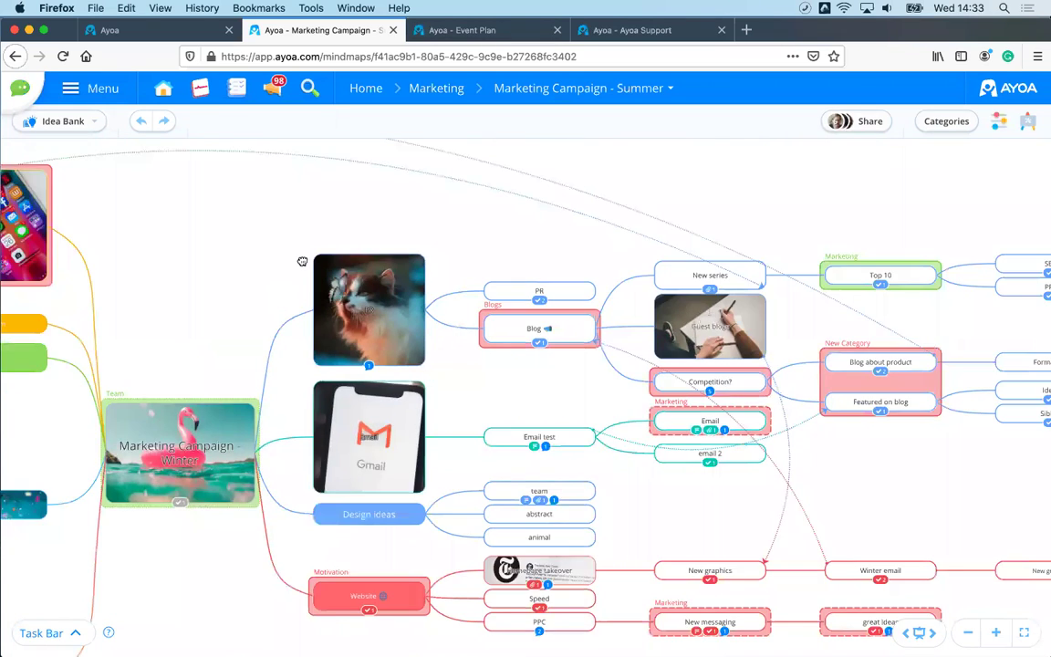
{"action": "scroll", "coordinate": [302, 262], "scroll_direction": "down", "scroll_amount": 3}
{"action": "scroll", "coordinate": [302, 262], "scroll_direction": "right", "scroll_amount": 3}
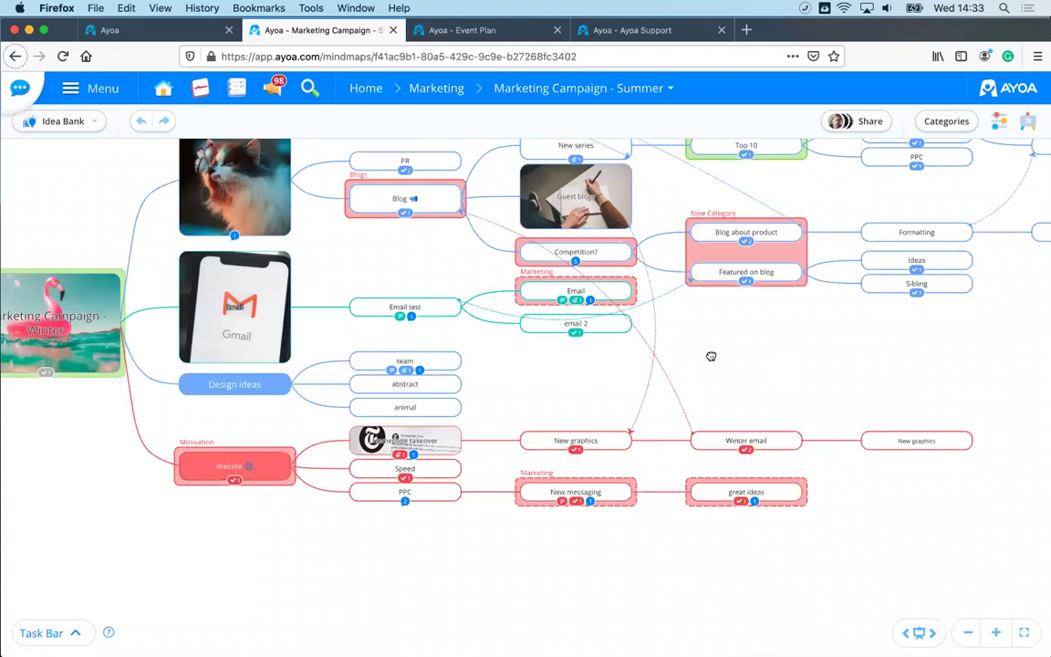
{"action": "scroll", "coordinate": [626, 517], "scroll_direction": "right", "scroll_amount": 5}
{"action": "scroll", "coordinate": [629, 518], "scroll_direction": "up", "scroll_amount": 3}
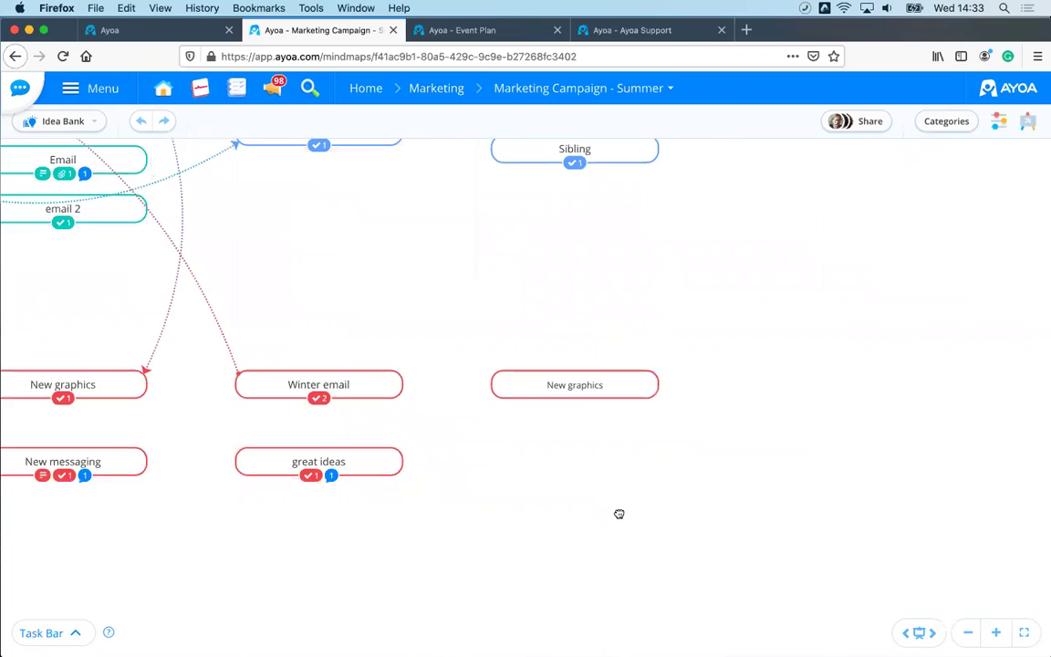
{"action": "scroll", "coordinate": [680, 521], "scroll_direction": "left", "scroll_amount": 3}
{"action": "scroll", "coordinate": [742, 525], "scroll_direction": "down", "scroll_amount": 3}
{"action": "scroll", "coordinate": [669, 432], "scroll_direction": "up", "scroll_amount": 5}
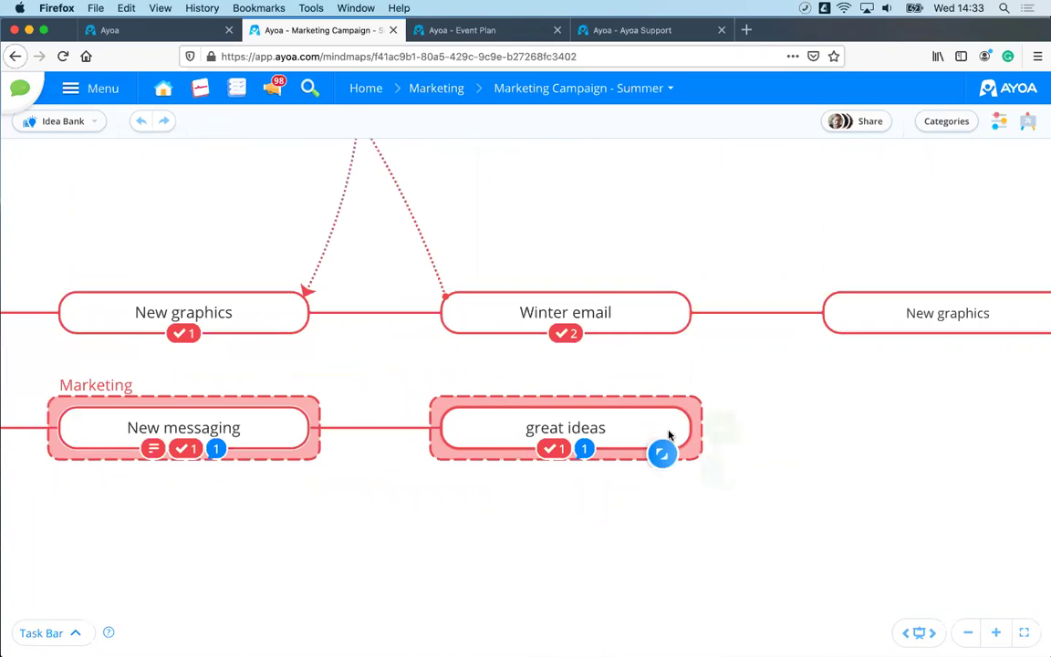
{"action": "left_click", "coordinate": [662, 434]}
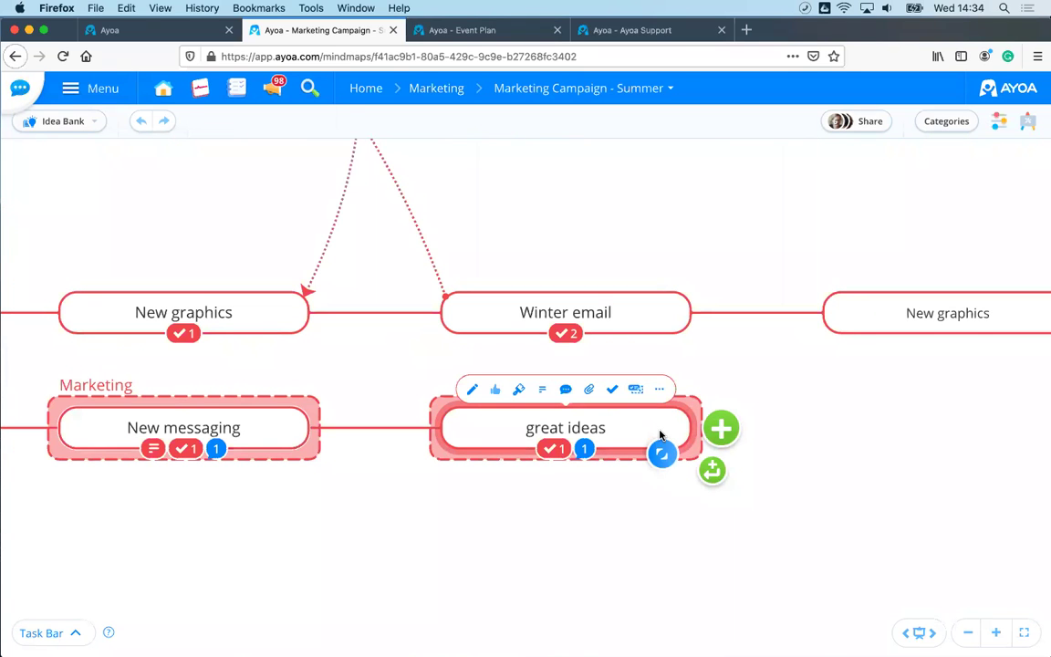
{"action": "key", "text": "Tab"}
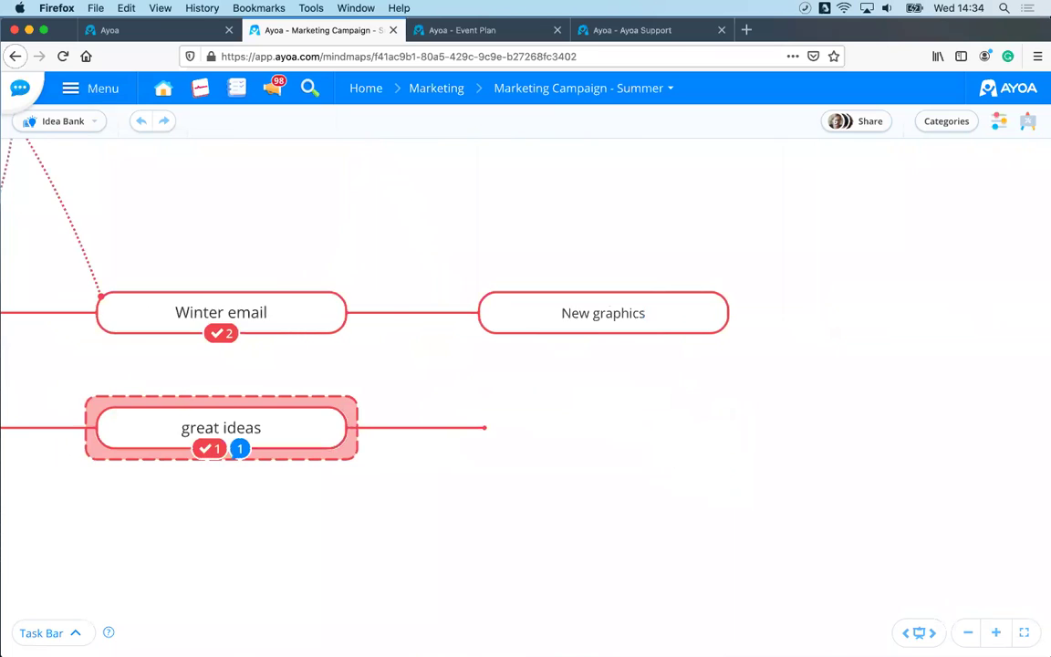
{"action": "type", "text": "tab"}
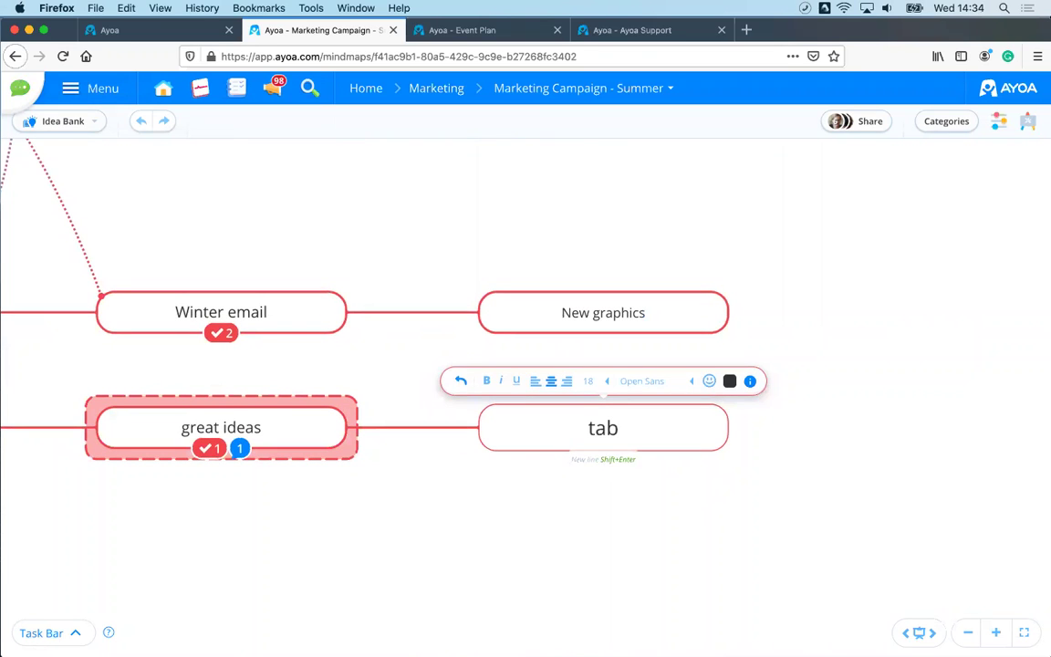
{"action": "key", "text": "Return"}
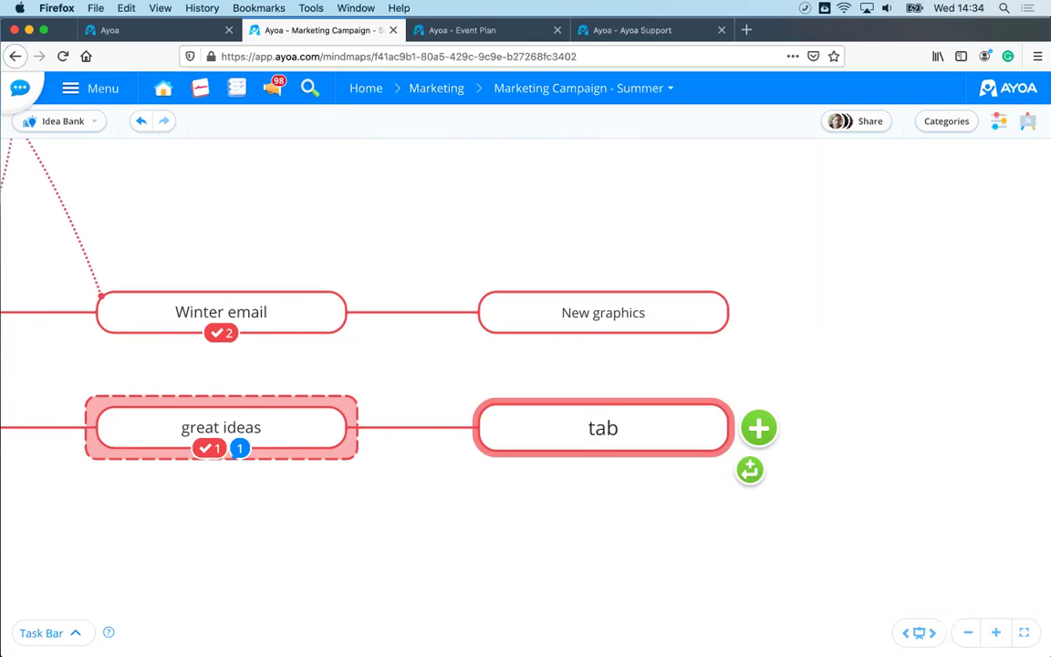
Step: Add a sibling branch named "enter" directly below the "tab" branch
{"action": "key", "text": "Return"}
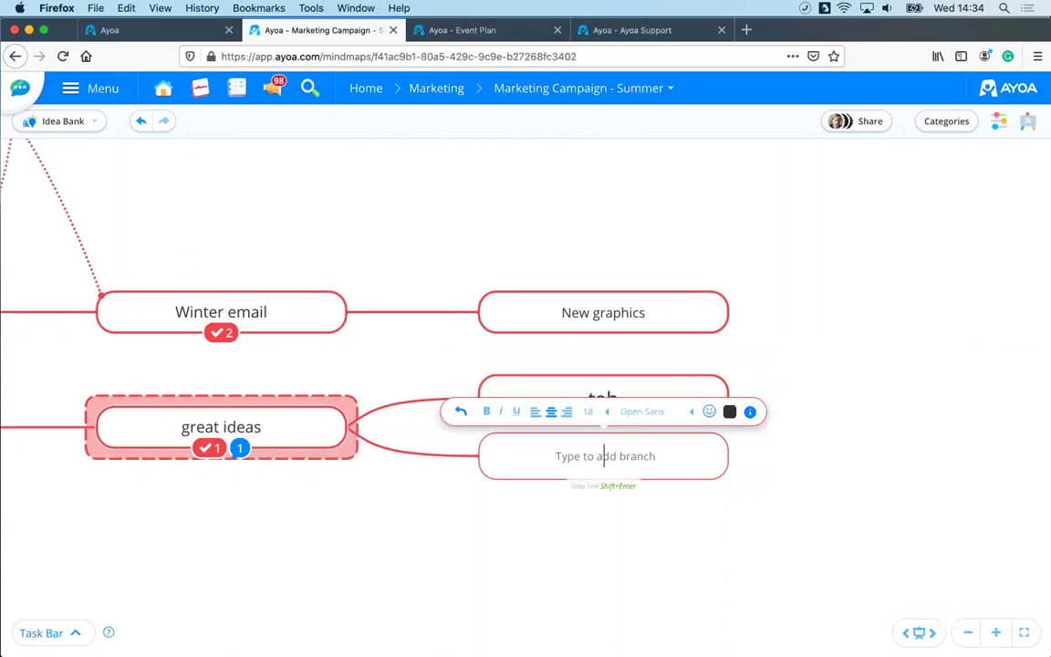
{"action": "type", "text": "enter"}
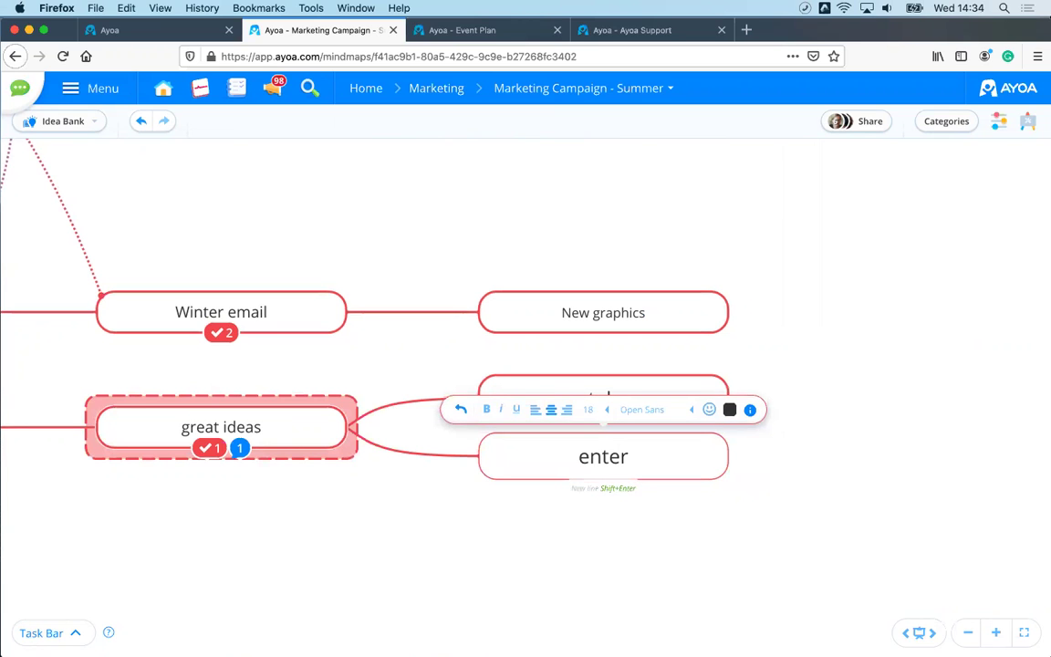
{"action": "key", "text": "Return"}
Step: Review the mind map's sharing options, including its members, permissions and board link settings, and close them
{"action": "scroll", "coordinate": [548, 446], "scroll_direction": "down", "scroll_amount": 10}
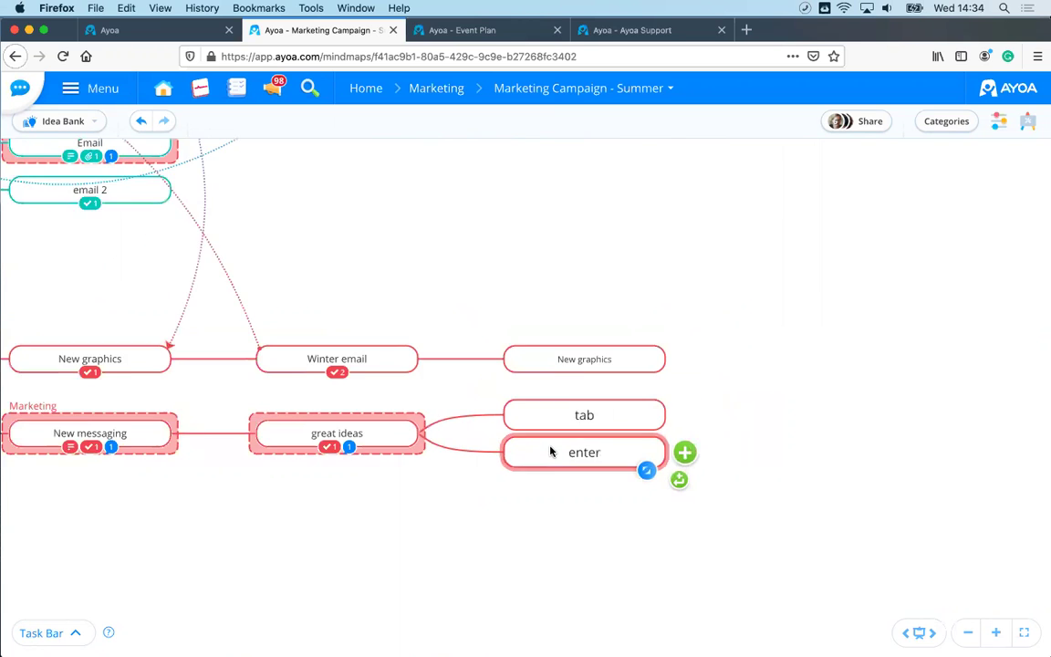
{"action": "scroll", "coordinate": [578, 384], "scroll_direction": "left", "scroll_amount": 5}
{"action": "scroll", "coordinate": [578, 384], "scroll_direction": "up", "scroll_amount": 2}
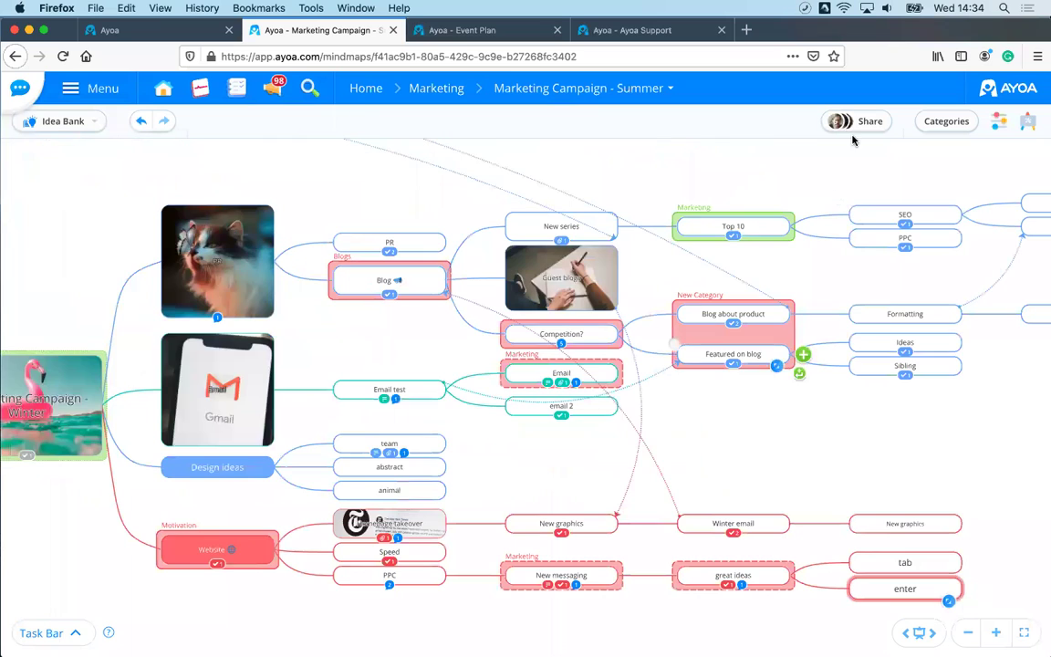
{"action": "left_click", "coordinate": [854, 122]}
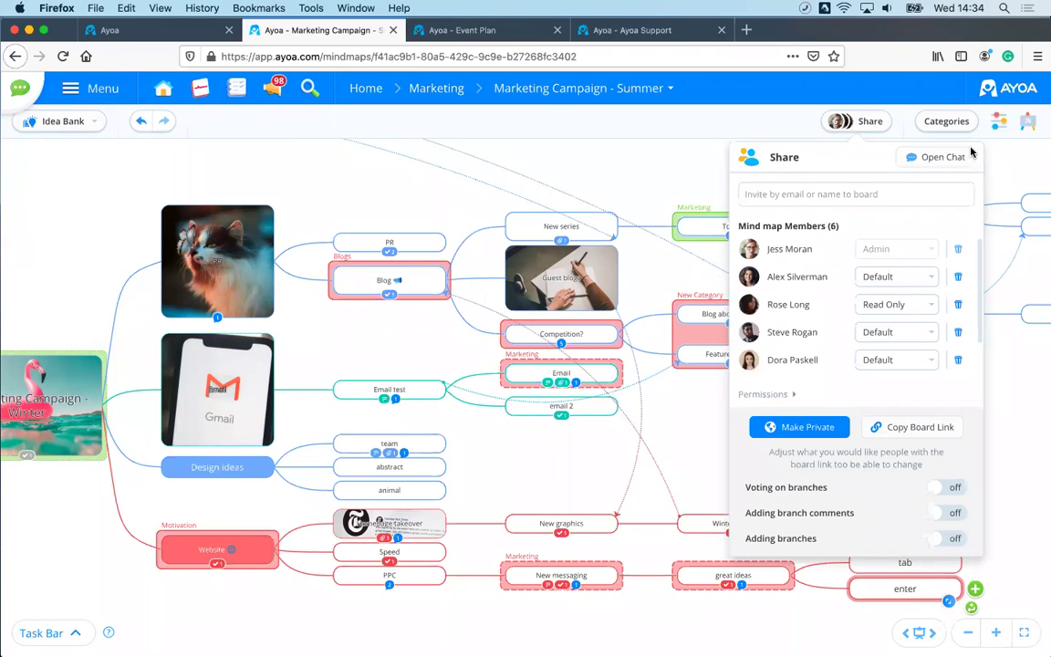
{"action": "left_click", "coordinate": [865, 130]}
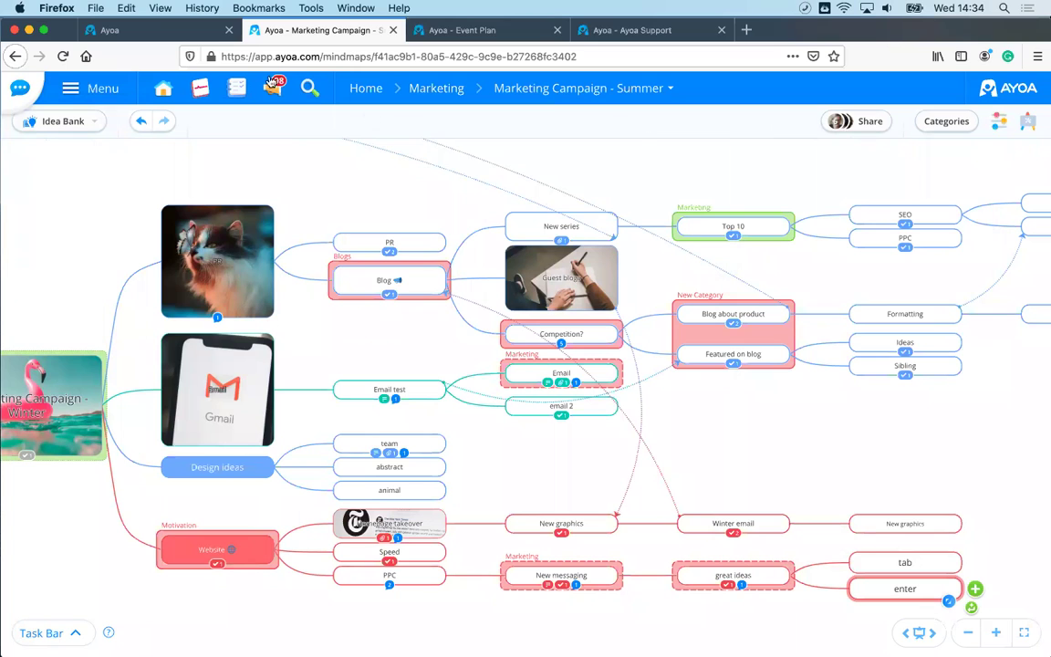
Step: Revisit the blank map types and templates for a new mind map and return to the Marketing Campaign map
{"action": "left_click", "coordinate": [146, 30]}
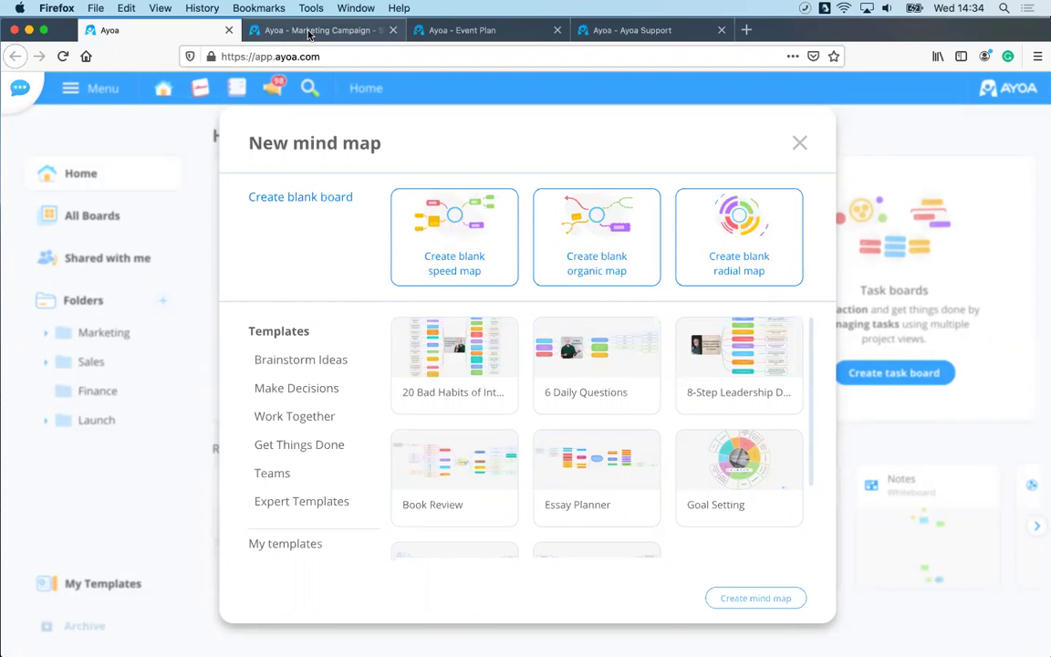
{"action": "key", "text": "ctrl+Tab"}
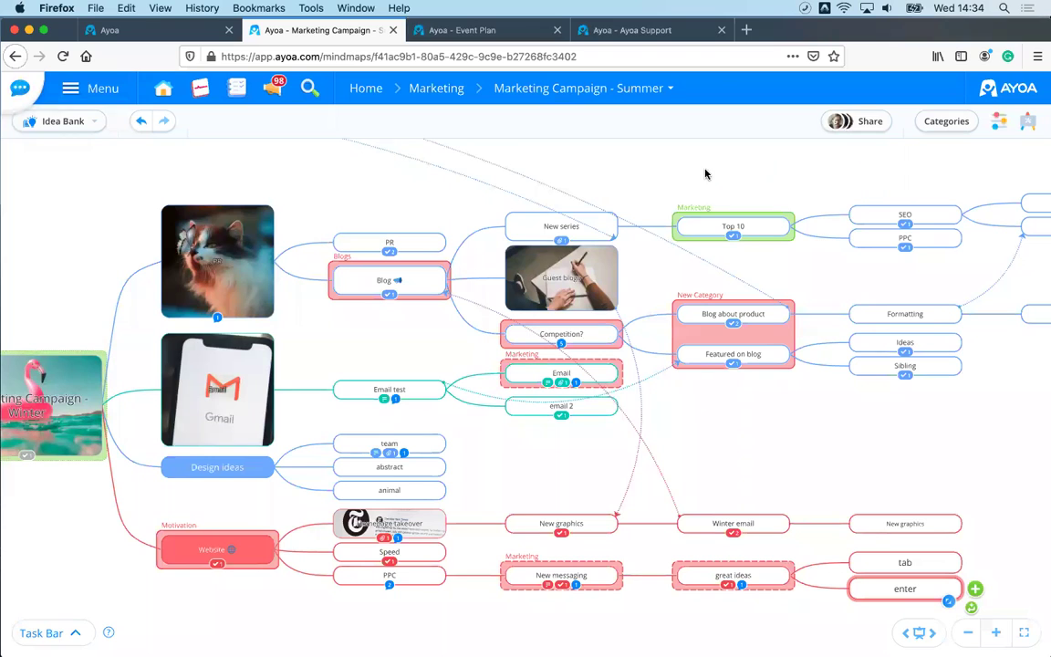
Step: Review the board types available in the Marketing Campaign map's display options
{"action": "left_click", "coordinate": [999, 122]}
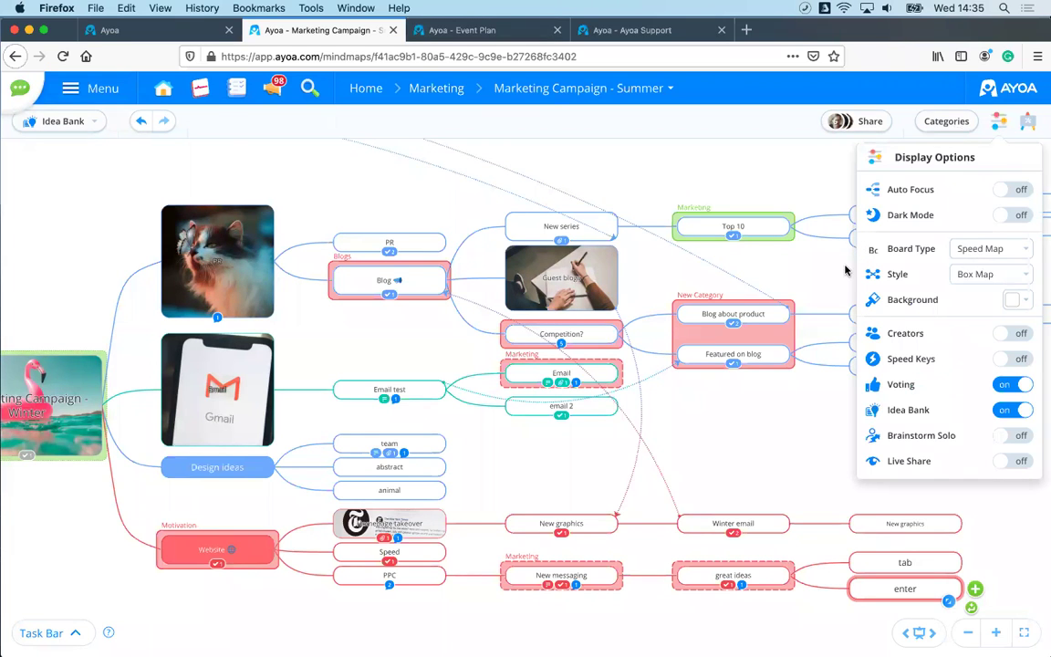
{"action": "left_click", "coordinate": [960, 259]}
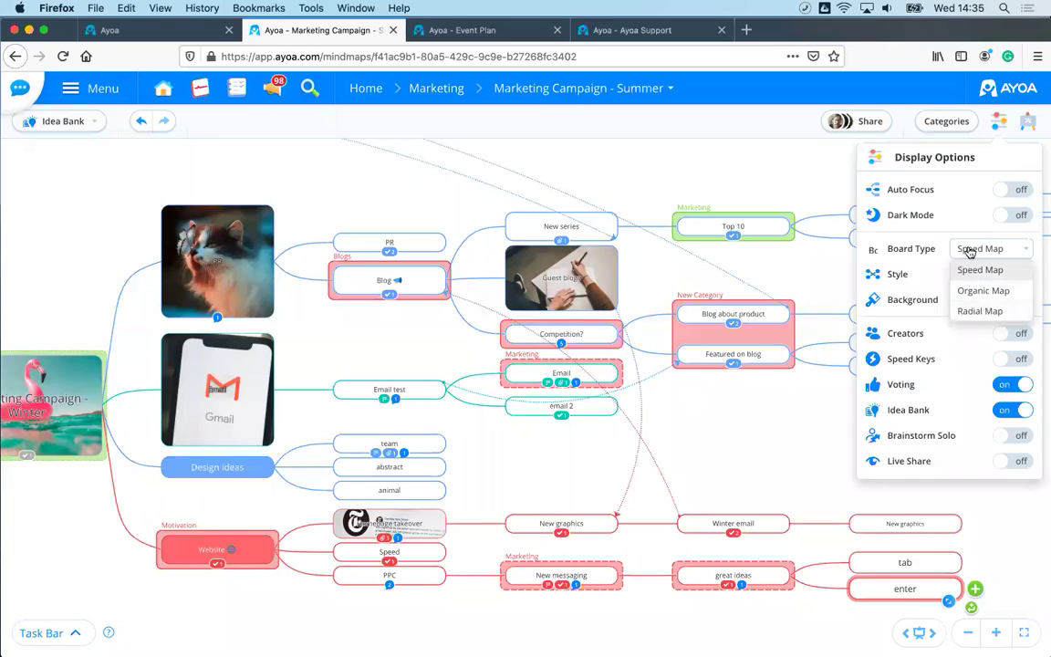
{"action": "left_click", "coordinate": [969, 251]}
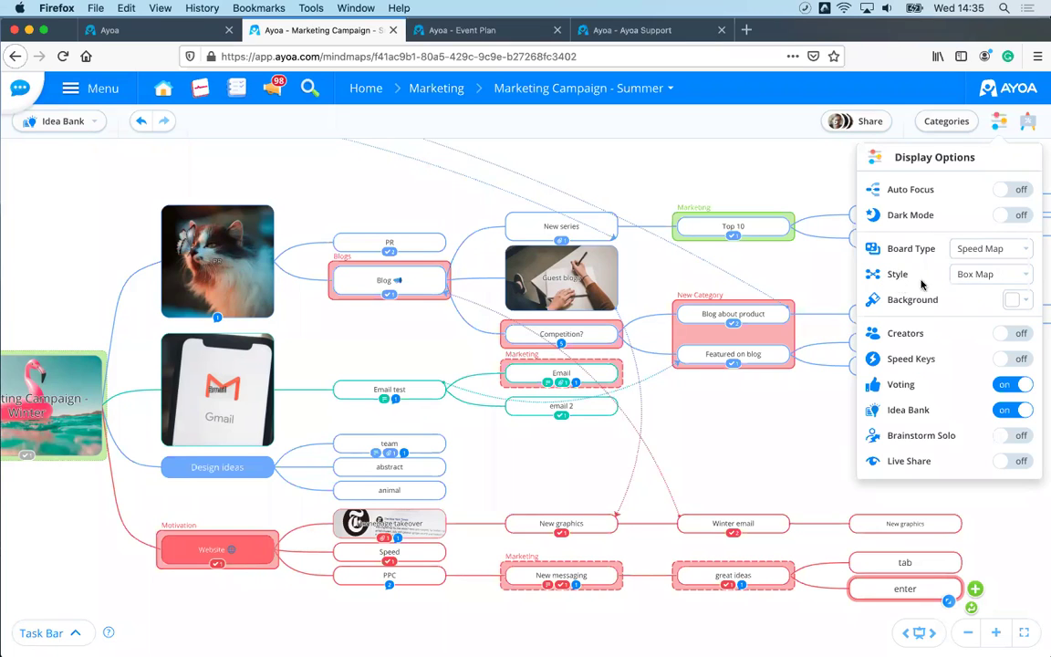
Step: Set the Marketing Campaign map's style to Direction Map and look over its branches
{"action": "left_click", "coordinate": [975, 281]}
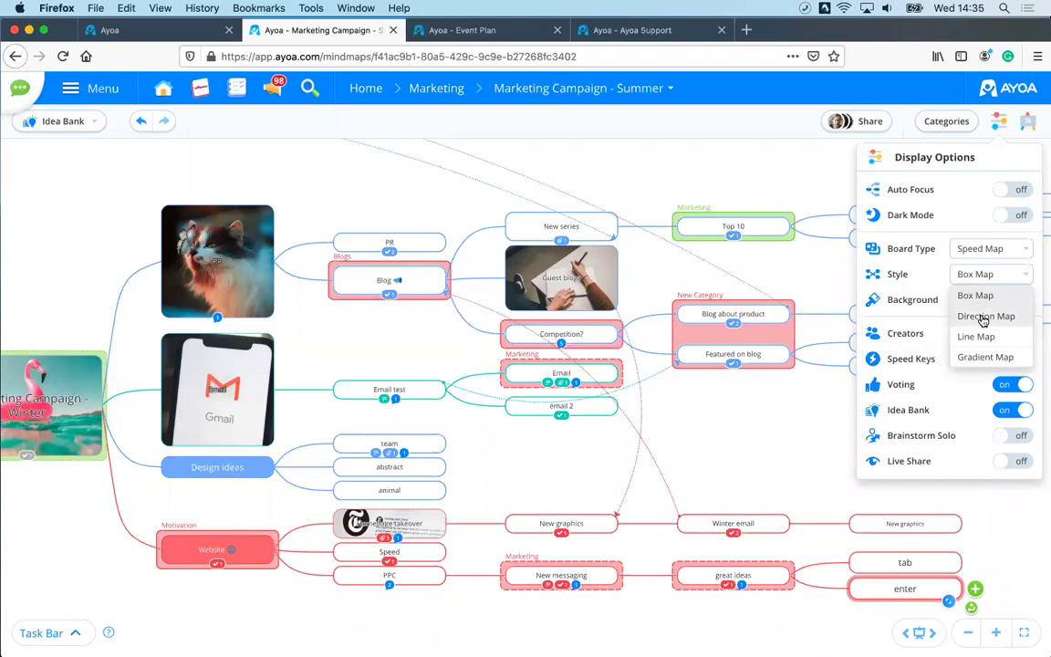
{"action": "left_click", "coordinate": [982, 318]}
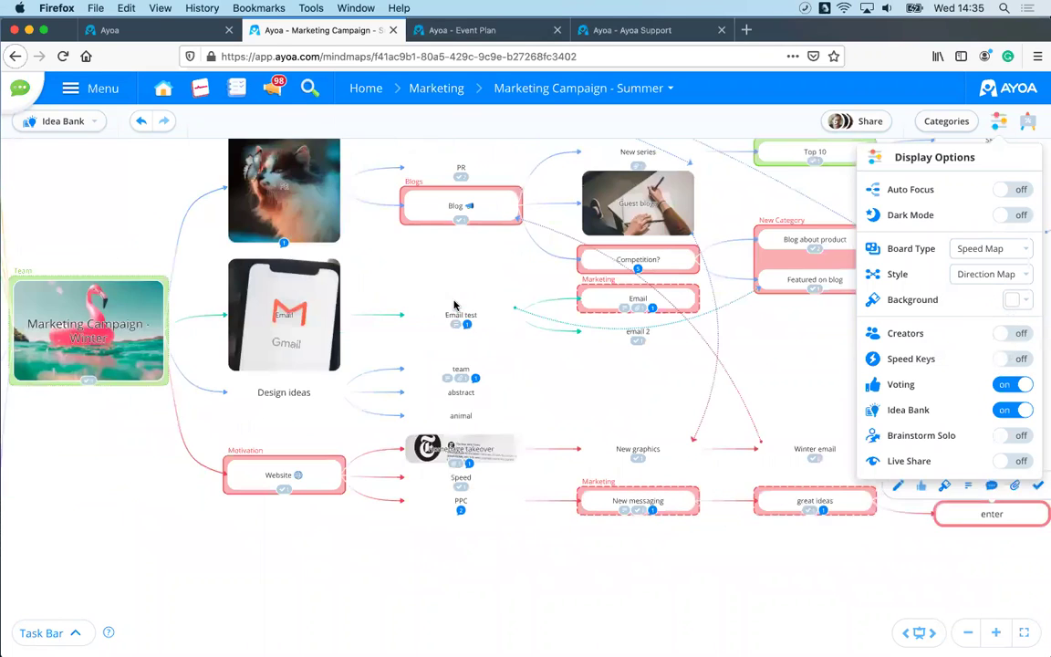
{"action": "left_click", "coordinate": [456, 310]}
{"action": "scroll", "coordinate": [456, 310], "scroll_direction": "up", "scroll_amount": 5}
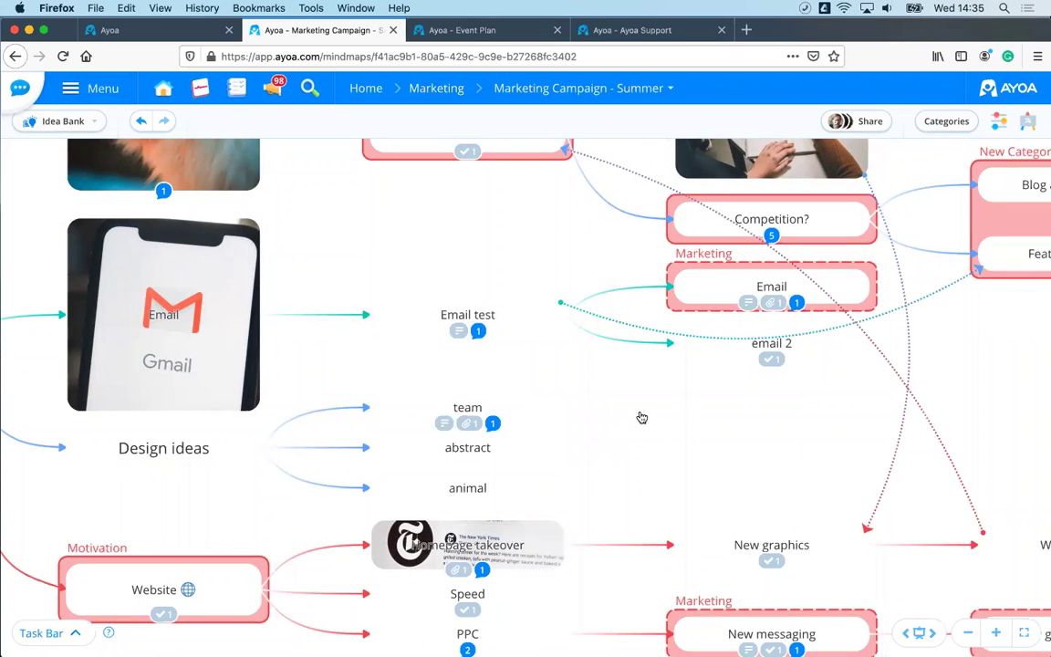
{"action": "scroll", "coordinate": [713, 418], "scroll_direction": "down", "scroll_amount": 5}
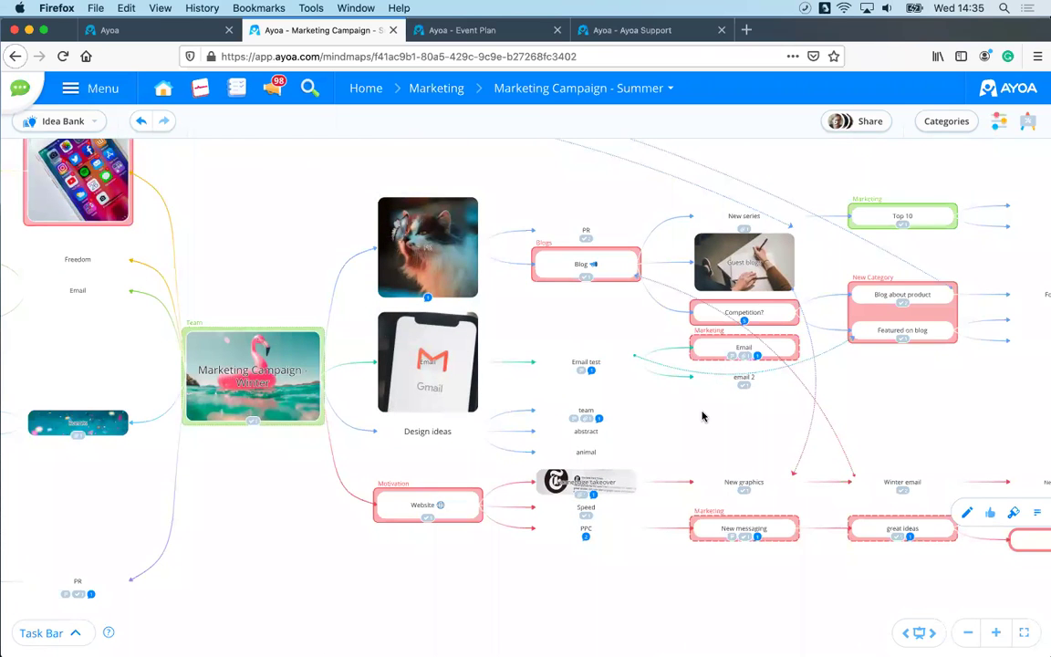
{"action": "scroll", "coordinate": [703, 416], "scroll_direction": "down", "scroll_amount": 3}
{"action": "scroll", "coordinate": [703, 416], "scroll_direction": "up", "scroll_amount": 2}
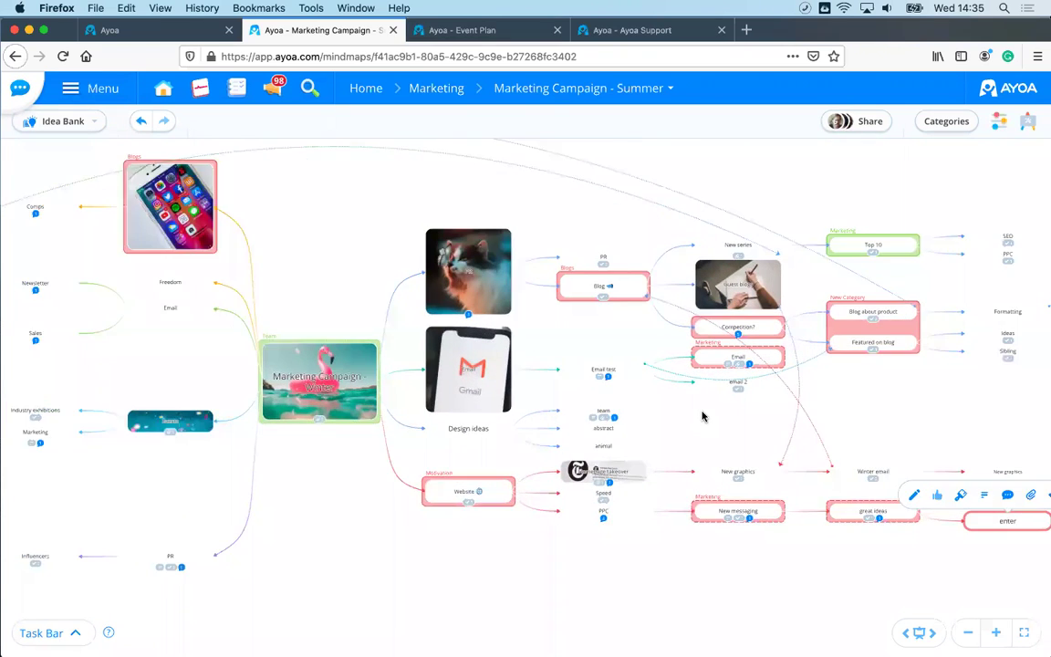
{"action": "scroll", "coordinate": [703, 416], "scroll_direction": "up", "scroll_amount": 2}
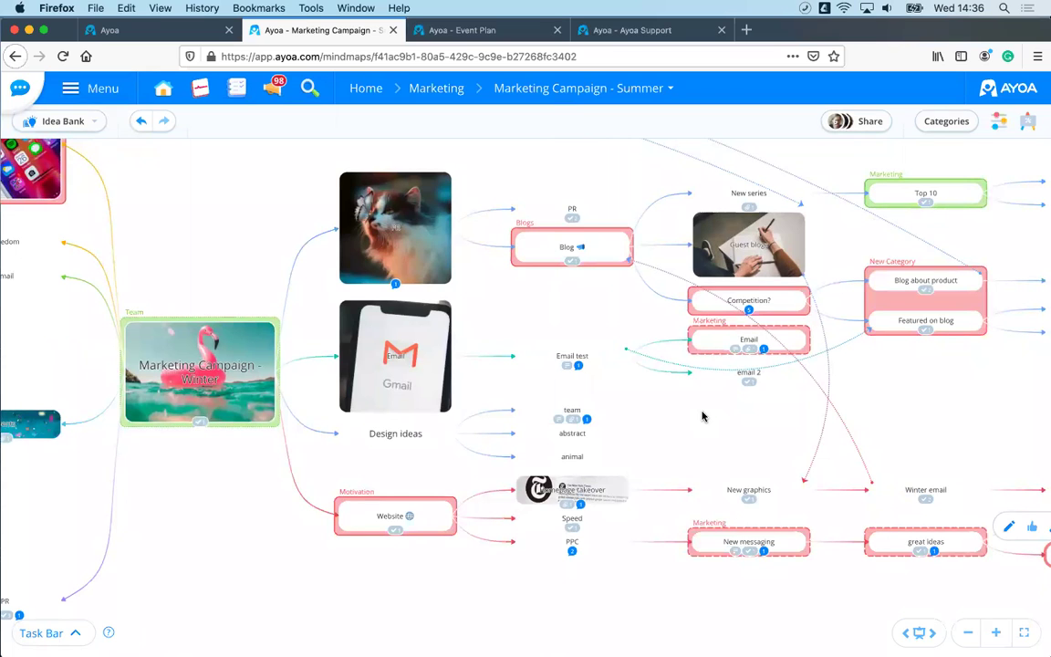
{"action": "left_click_drag", "start_coordinate": [244, 548], "coordinate": [181, 578]}
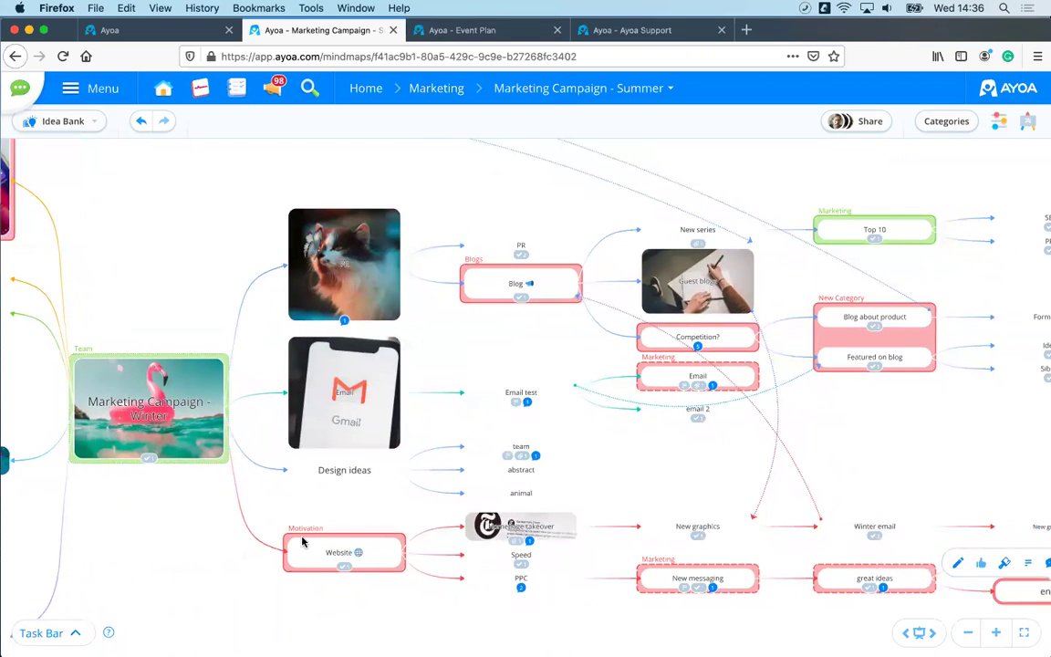
Step: Switch the Marketing Campaign map's style to Line Map and inspect both sides of the map
{"action": "left_click", "coordinate": [999, 121]}
{"action": "left_click", "coordinate": [987, 275]}
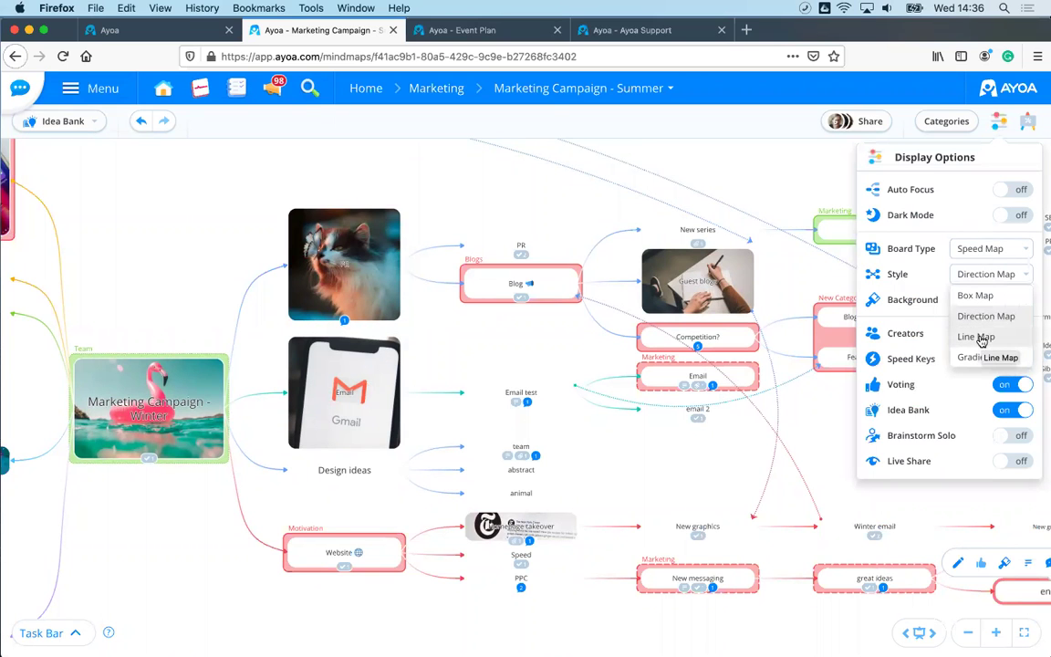
{"action": "left_click", "coordinate": [978, 337]}
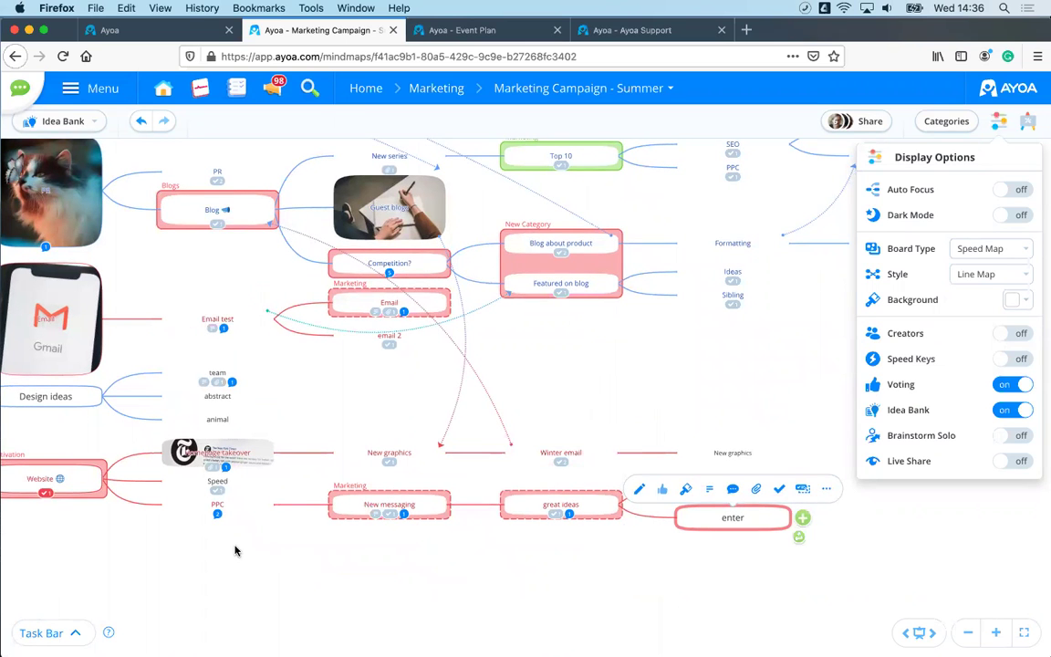
{"action": "scroll", "coordinate": [592, 568], "scroll_direction": "left", "scroll_amount": 10}
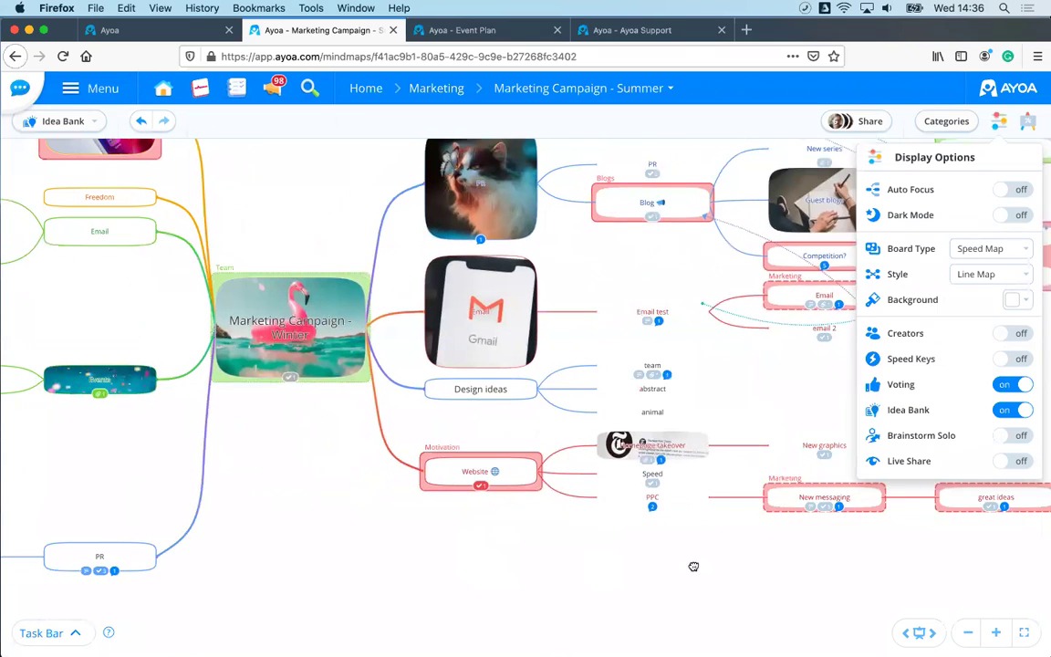
{"action": "scroll", "coordinate": [489, 508], "scroll_direction": "left", "scroll_amount": 4}
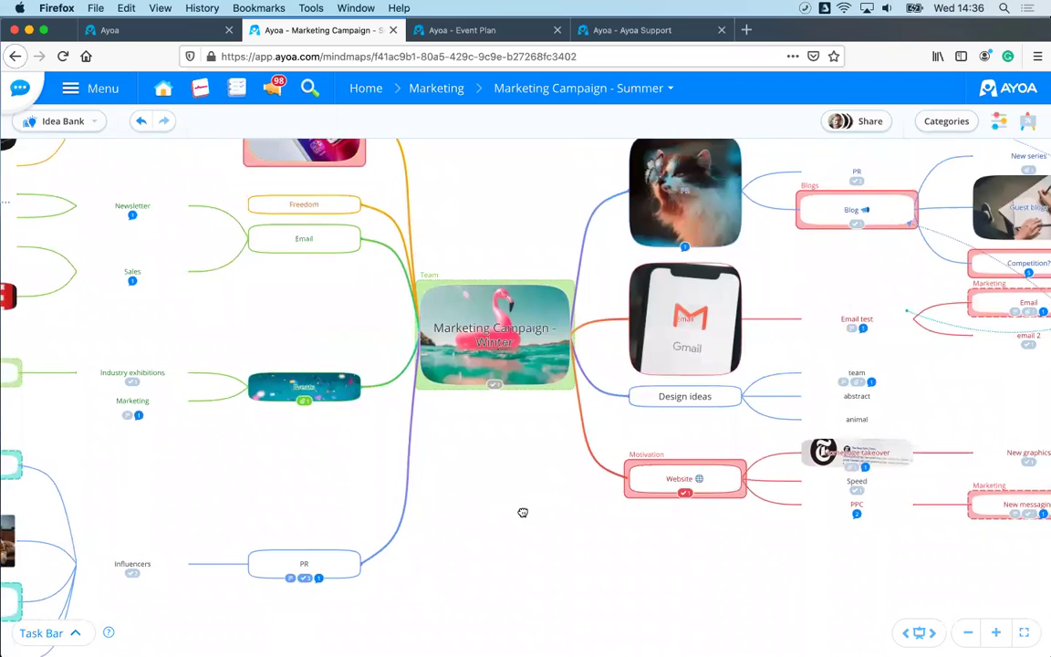
{"action": "scroll", "coordinate": [224, 495], "scroll_direction": "right", "scroll_amount": 7}
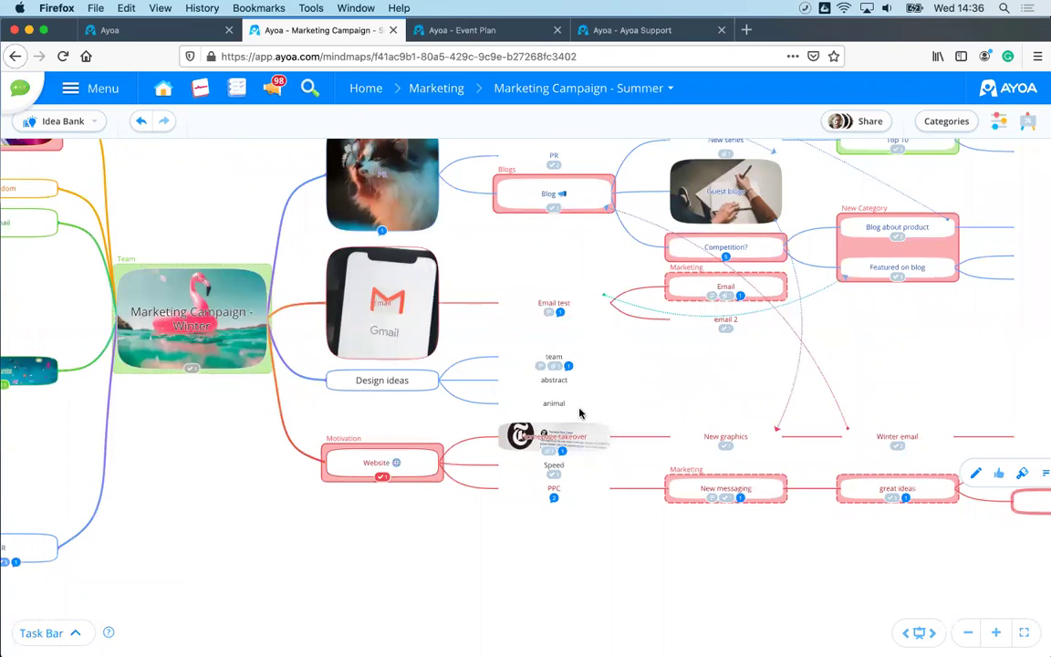
Step: Apply the Gradient Map style to the Marketing Campaign map and examine the coloured branch levels
{"action": "left_click", "coordinate": [999, 121]}
{"action": "left_click", "coordinate": [995, 278]}
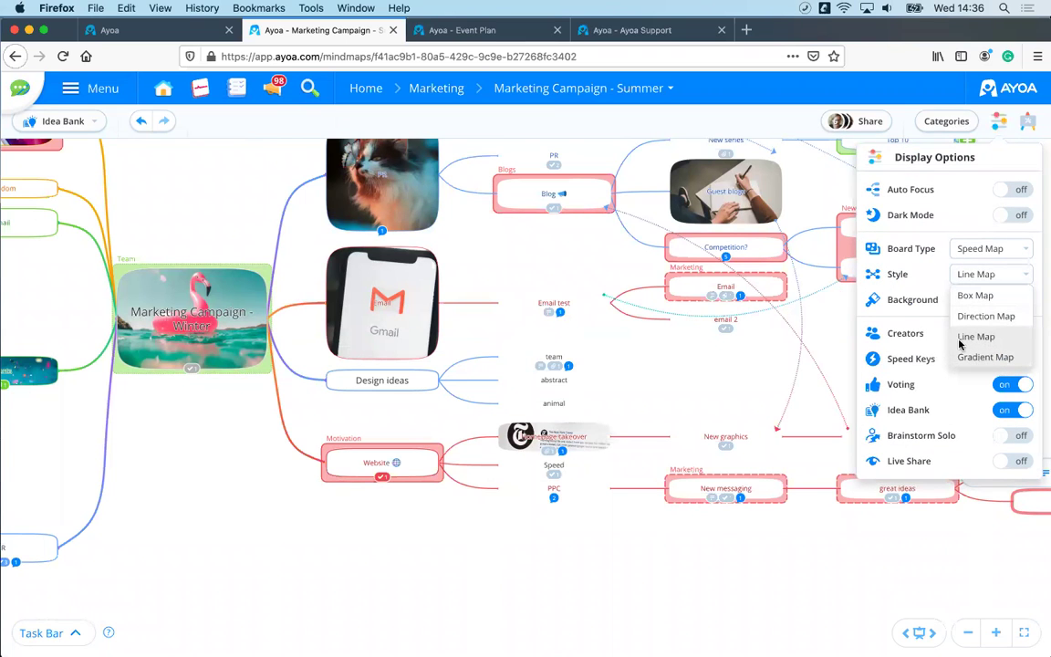
{"action": "left_click", "coordinate": [976, 357]}
{"action": "scroll", "coordinate": [626, 426], "scroll_direction": "right", "scroll_amount": 8}
{"action": "left_click", "coordinate": [566, 542]}
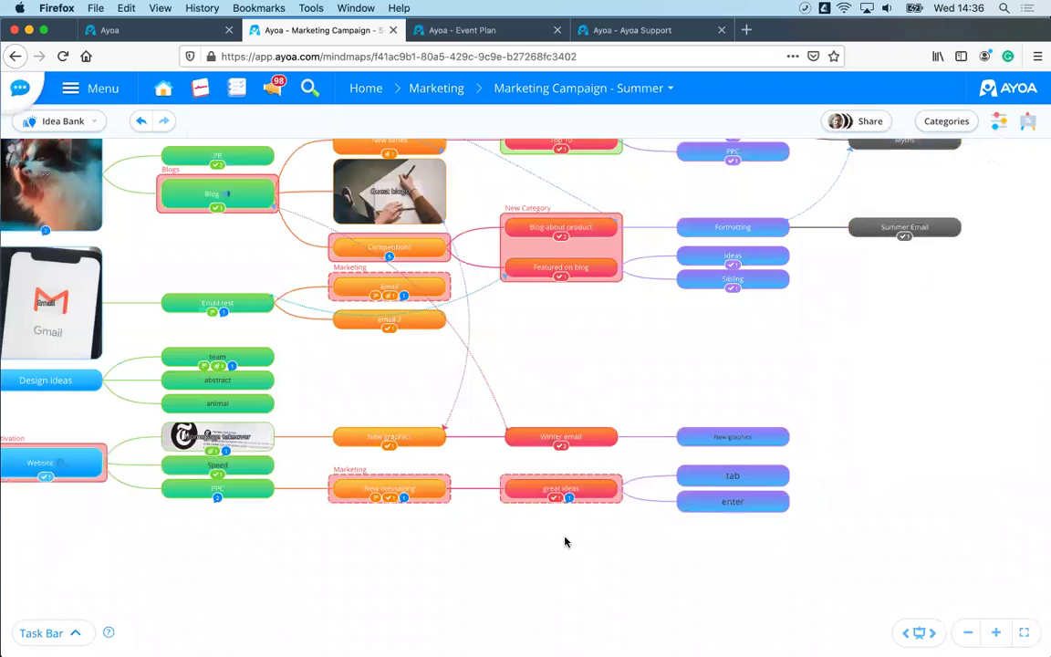
{"action": "scroll", "coordinate": [564, 542], "scroll_direction": "down", "scroll_amount": 3}
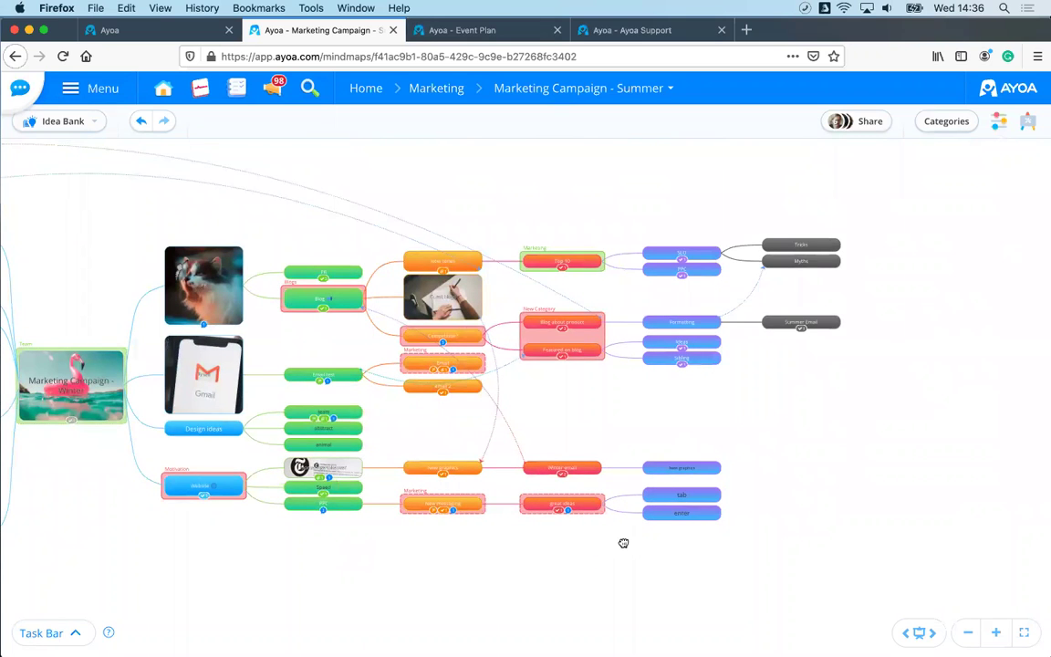
{"action": "scroll", "coordinate": [623, 542], "scroll_direction": "down", "scroll_amount": 3}
{"action": "scroll", "coordinate": [629, 545], "scroll_direction": "left", "scroll_amount": 2}
{"action": "scroll", "coordinate": [559, 544], "scroll_direction": "up", "scroll_amount": 3}
{"action": "scroll", "coordinate": [559, 545], "scroll_direction": "right", "scroll_amount": 1}
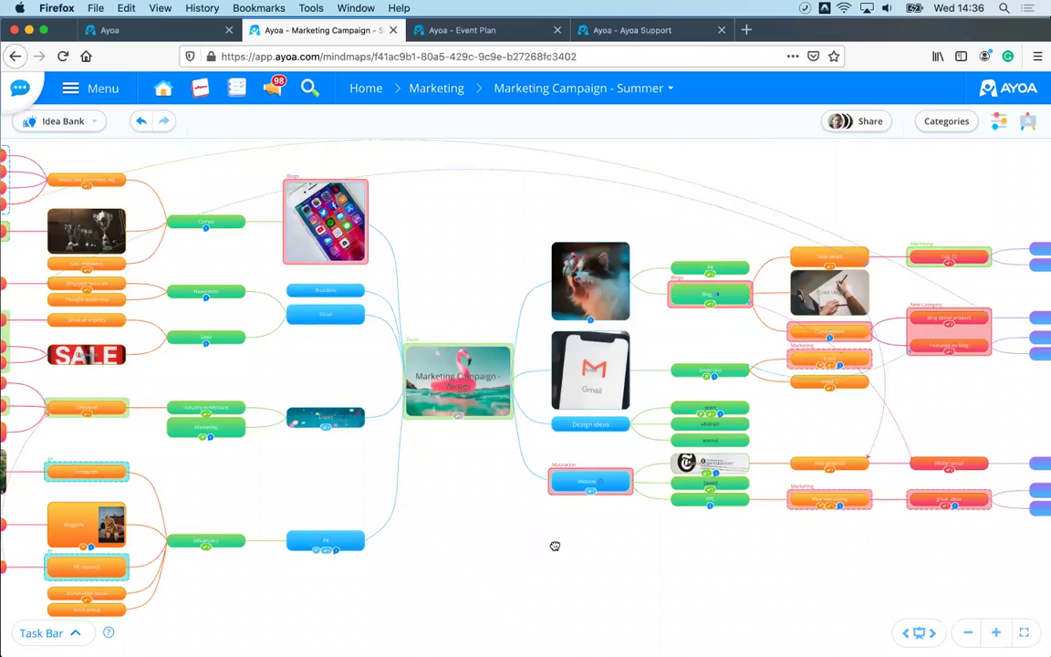
{"action": "left_click_drag", "start_coordinate": [550, 550], "coordinate": [273, 568]}
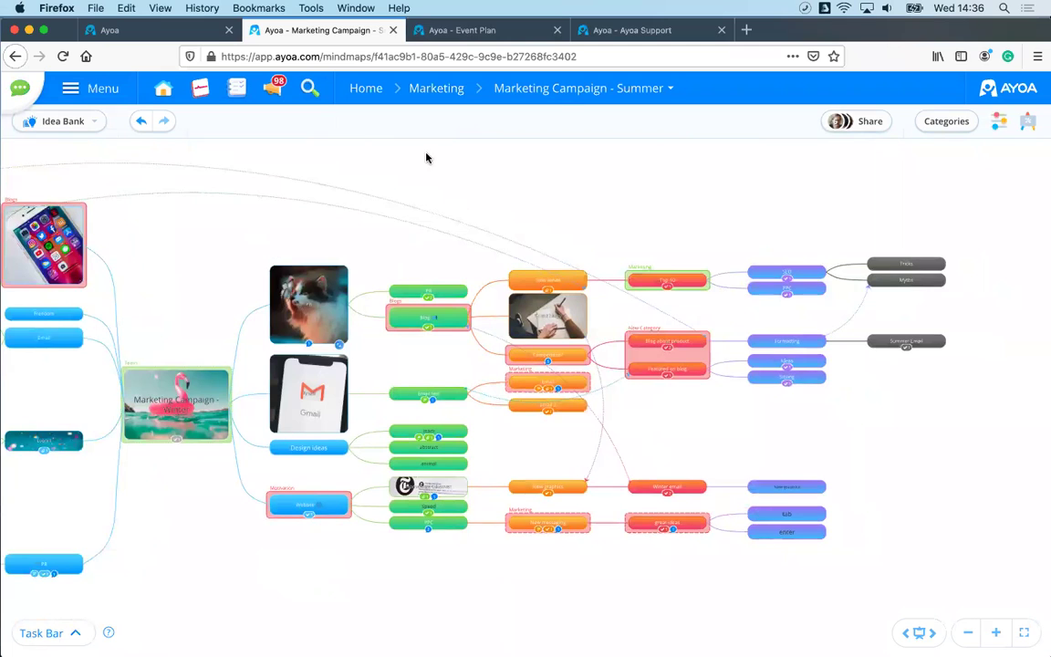
Step: Go to the Event Plan map and set its board type to Speed Map
{"action": "left_click", "coordinate": [447, 30]}
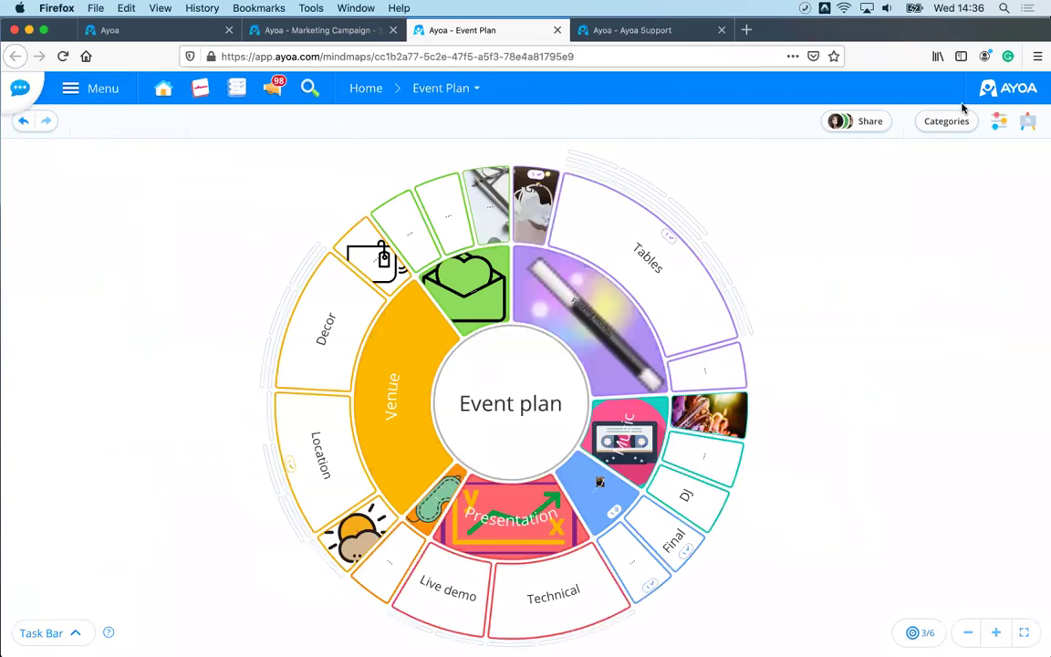
{"action": "left_click", "coordinate": [997, 125]}
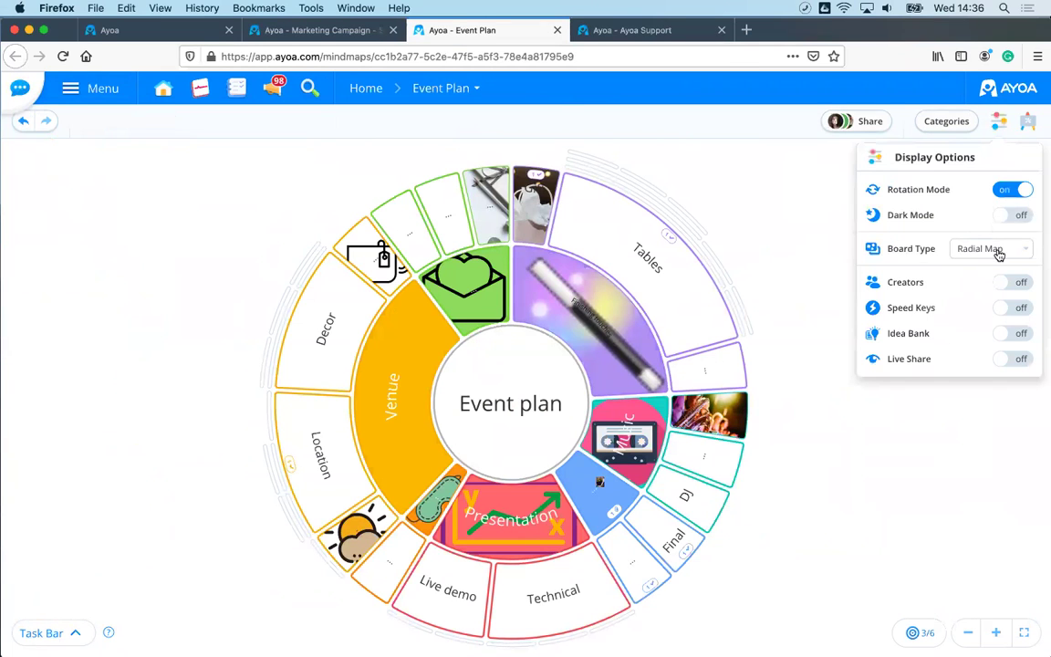
{"action": "left_click", "coordinate": [996, 250]}
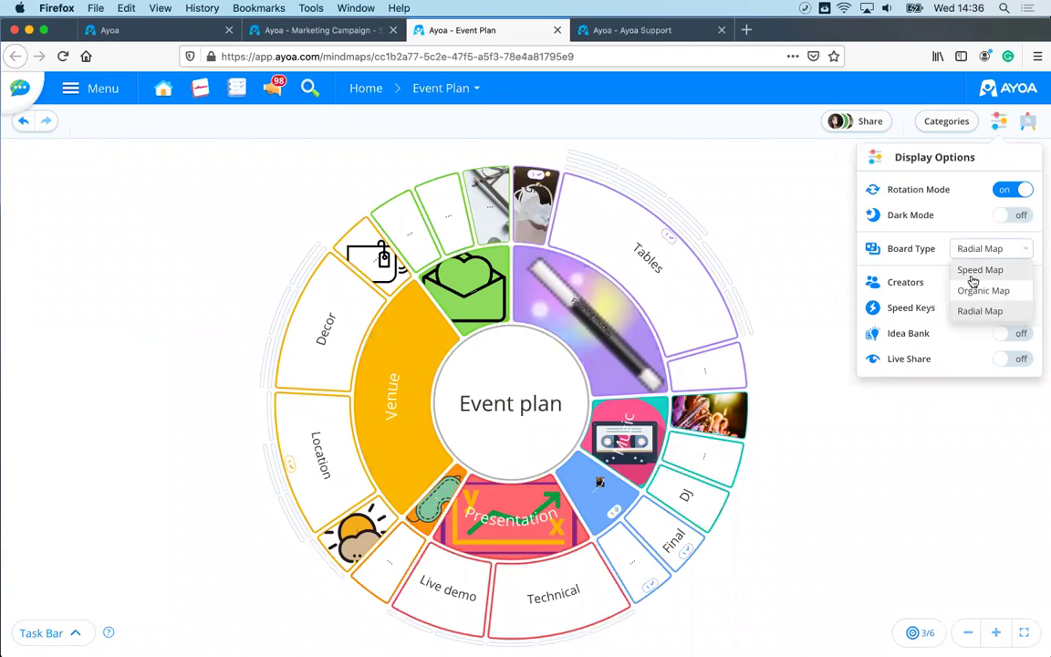
{"action": "left_click", "coordinate": [981, 270]}
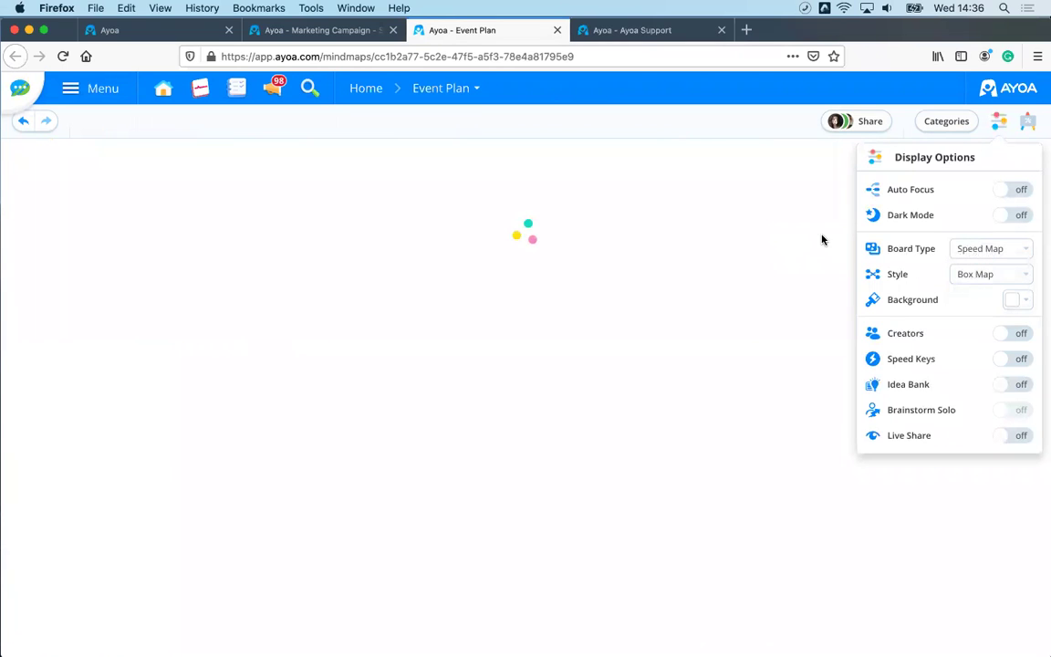
{"action": "left_click", "coordinate": [313, 312]}
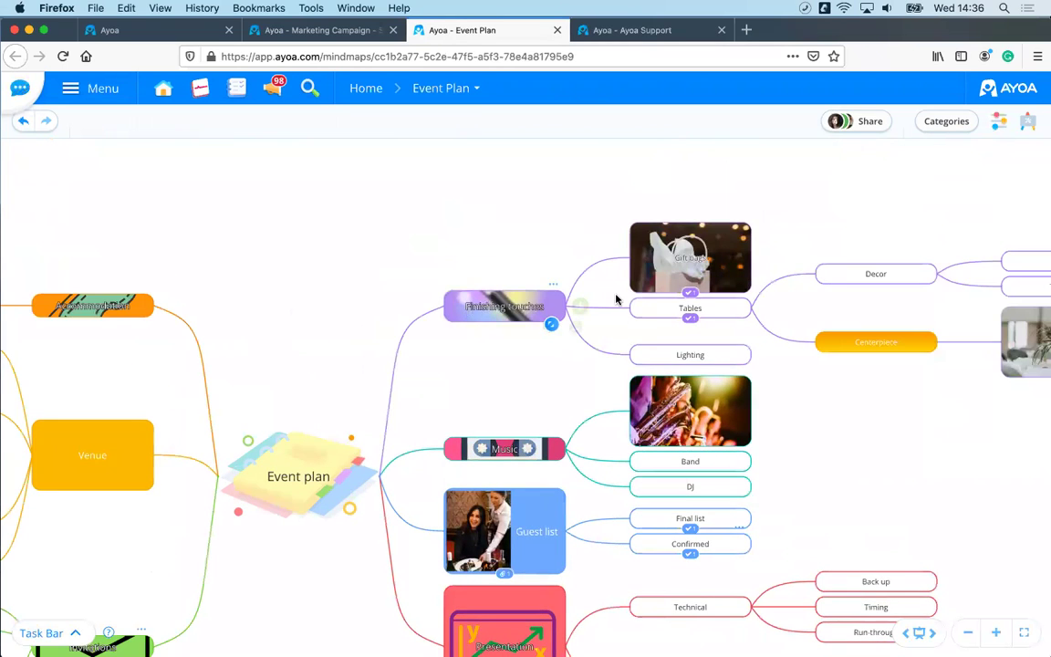
Step: Return to the Marketing Campaign map and set its style to Box Map
{"action": "left_click", "coordinate": [323, 31]}
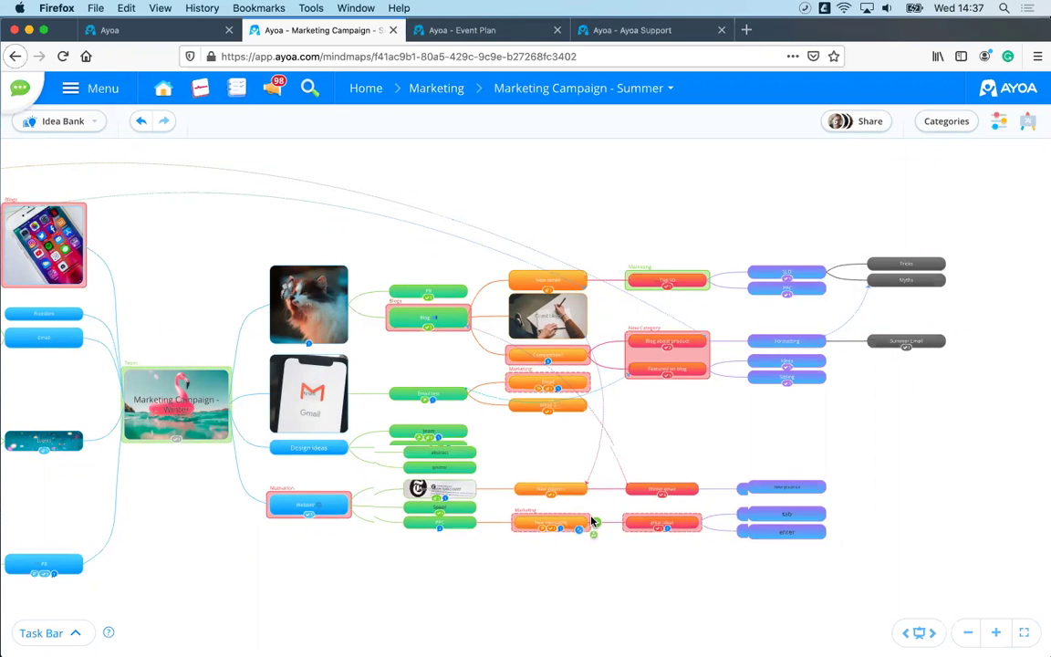
{"action": "scroll", "coordinate": [591, 521], "scroll_direction": "down", "scroll_amount": 2}
{"action": "scroll", "coordinate": [591, 521], "scroll_direction": "up", "scroll_amount": 3}
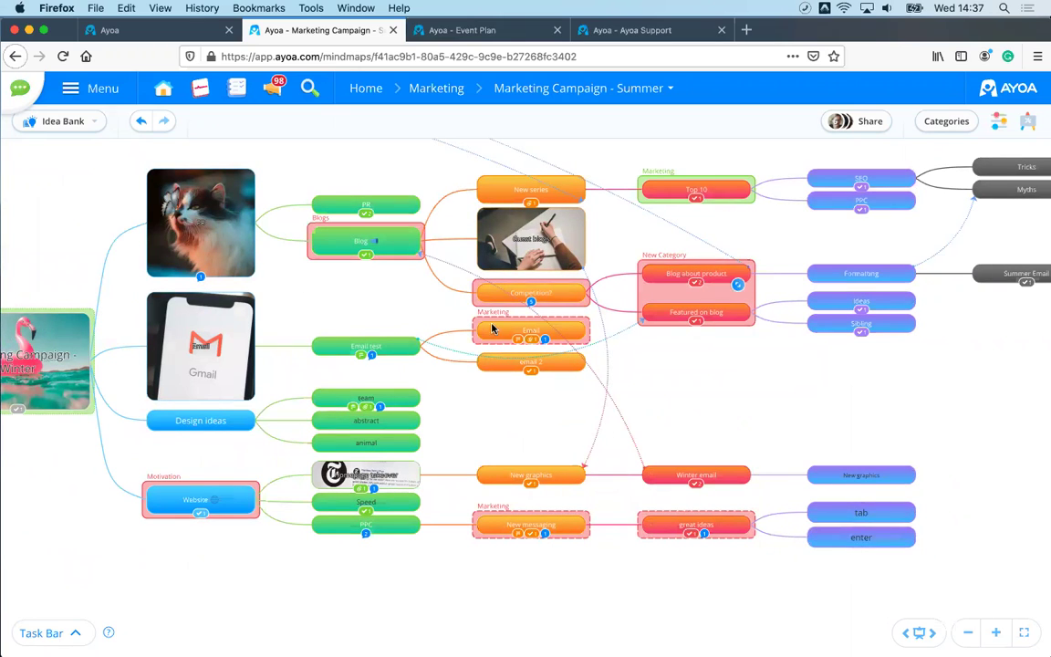
{"action": "mouse_move", "coordinate": [880, 526]}
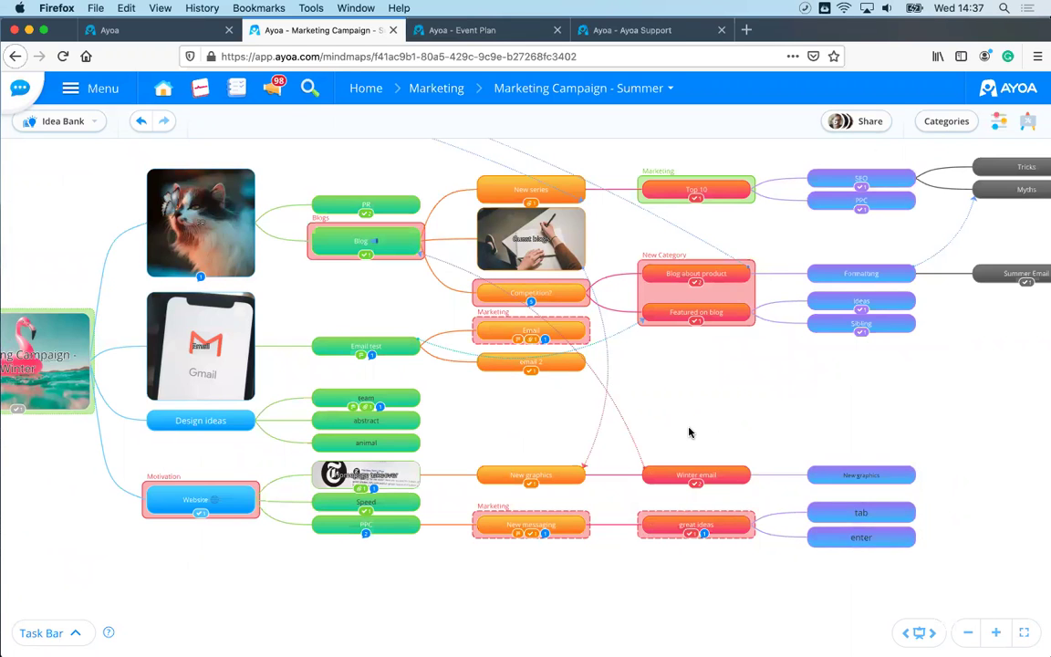
{"action": "scroll", "coordinate": [687, 432], "scroll_direction": "down", "scroll_amount": 3}
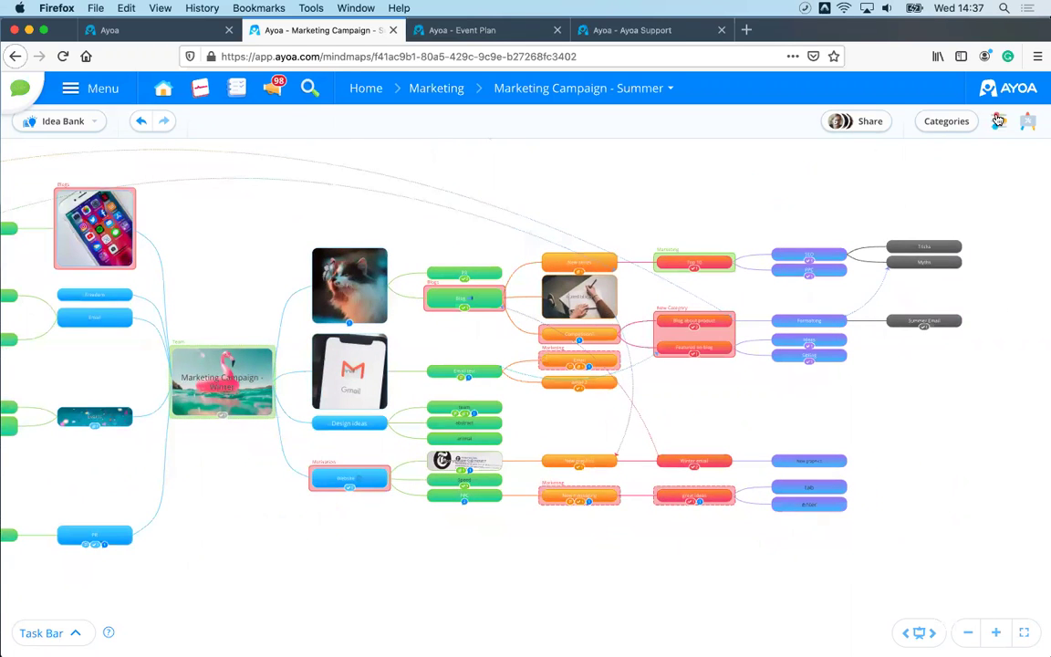
{"action": "left_click", "coordinate": [998, 120]}
{"action": "left_click", "coordinate": [983, 276]}
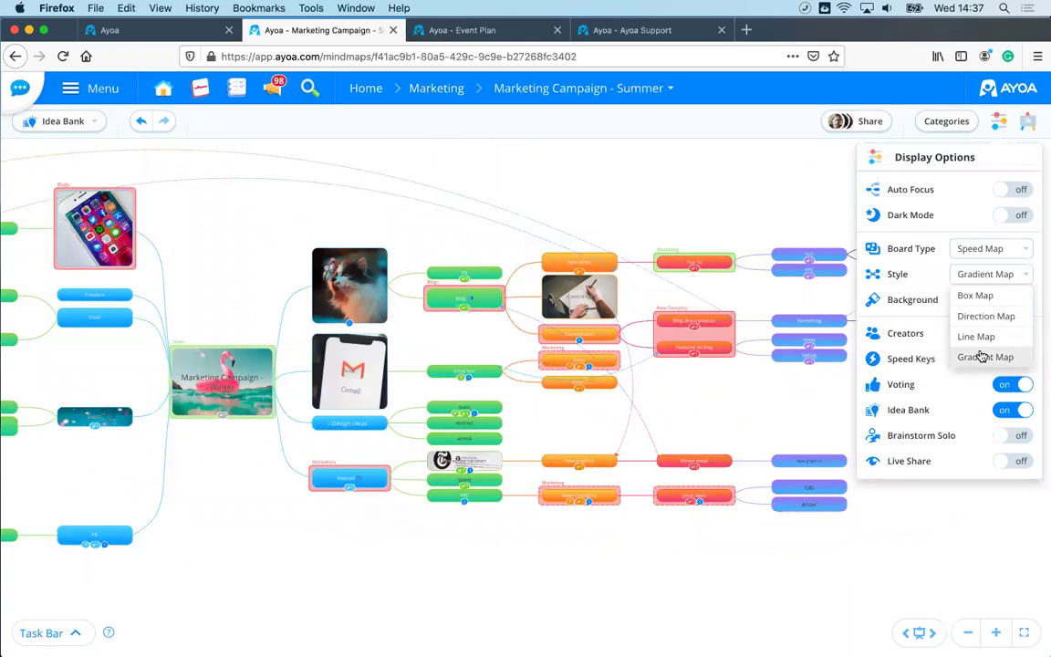
{"action": "left_click", "coordinate": [972, 297]}
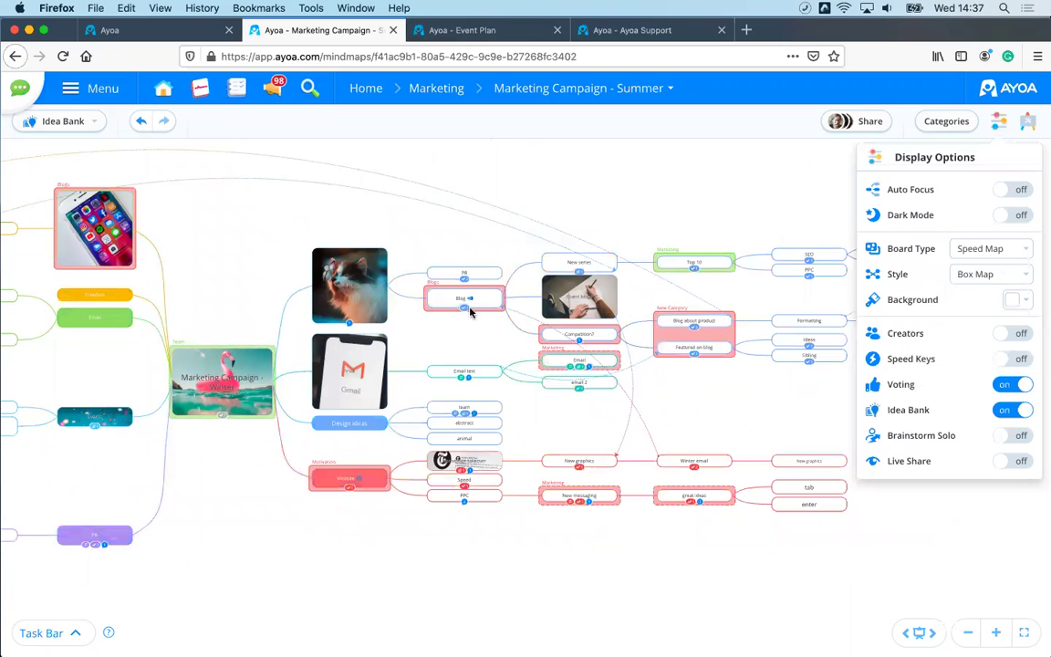
{"action": "left_click", "coordinate": [548, 555]}
{"action": "scroll", "coordinate": [596, 552], "scroll_direction": "up", "scroll_amount": 3}
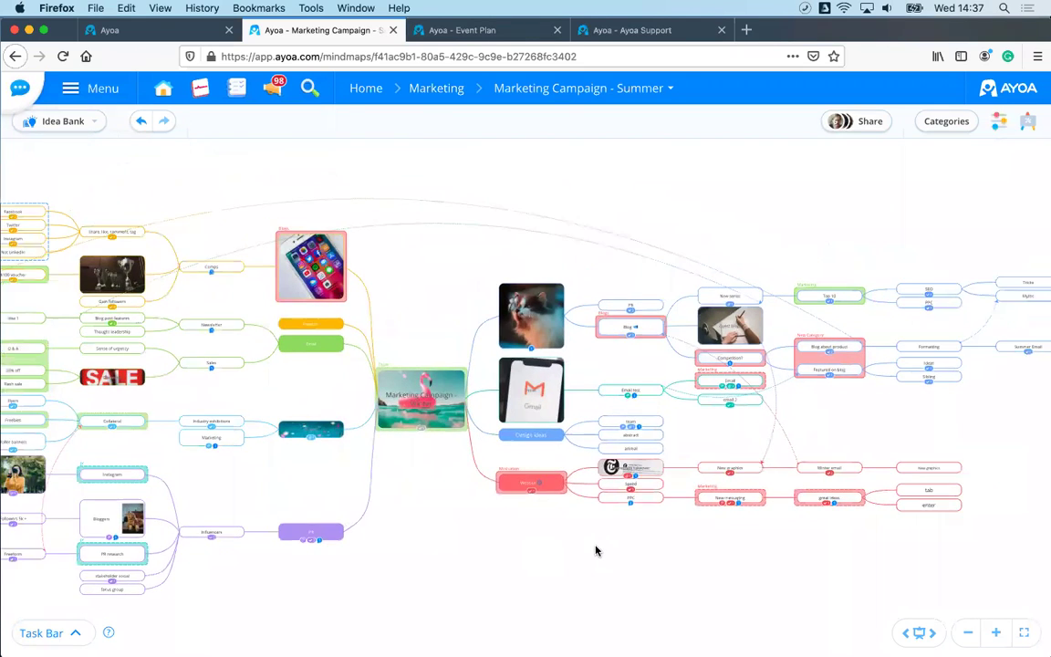
Step: Set the Marketing Campaign map's board type to Organic Map
{"action": "left_click", "coordinate": [1000, 126]}
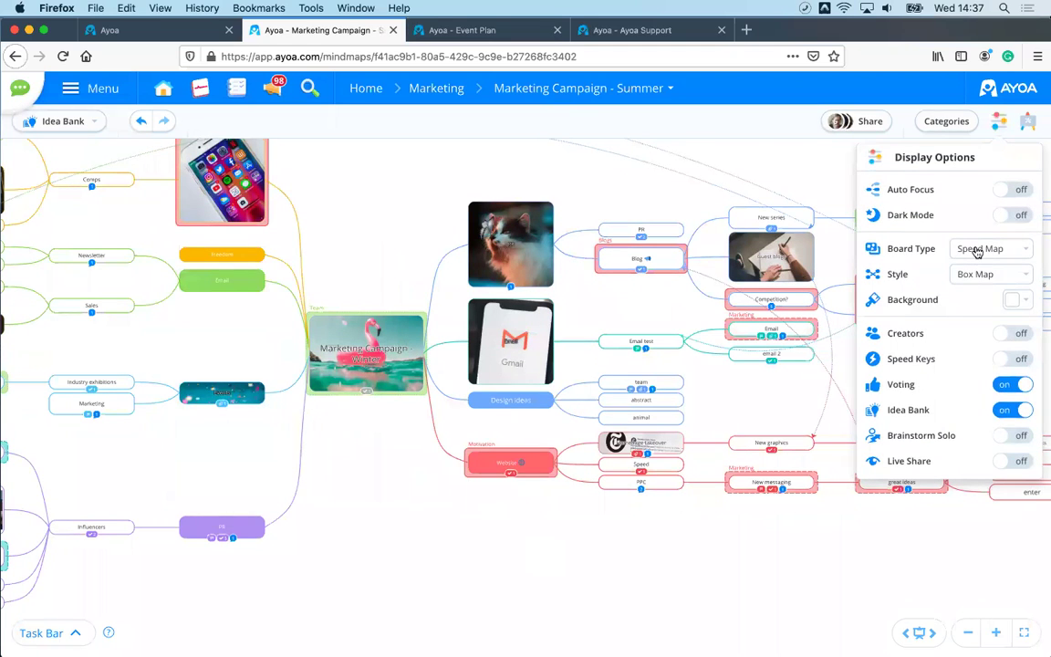
{"action": "left_click", "coordinate": [976, 251]}
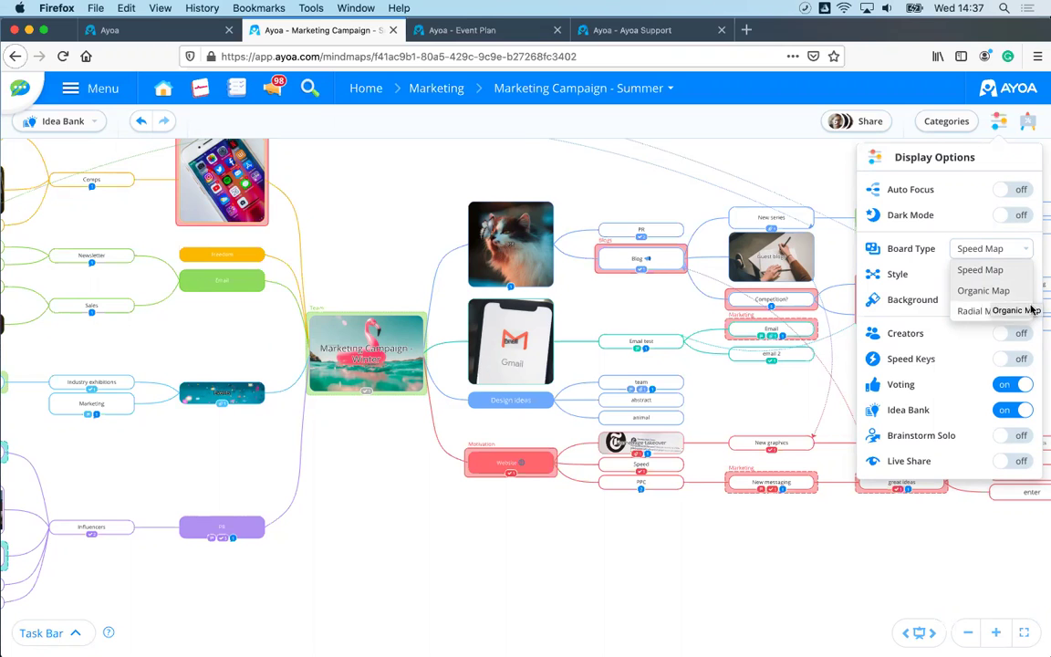
{"action": "left_click", "coordinate": [983, 293]}
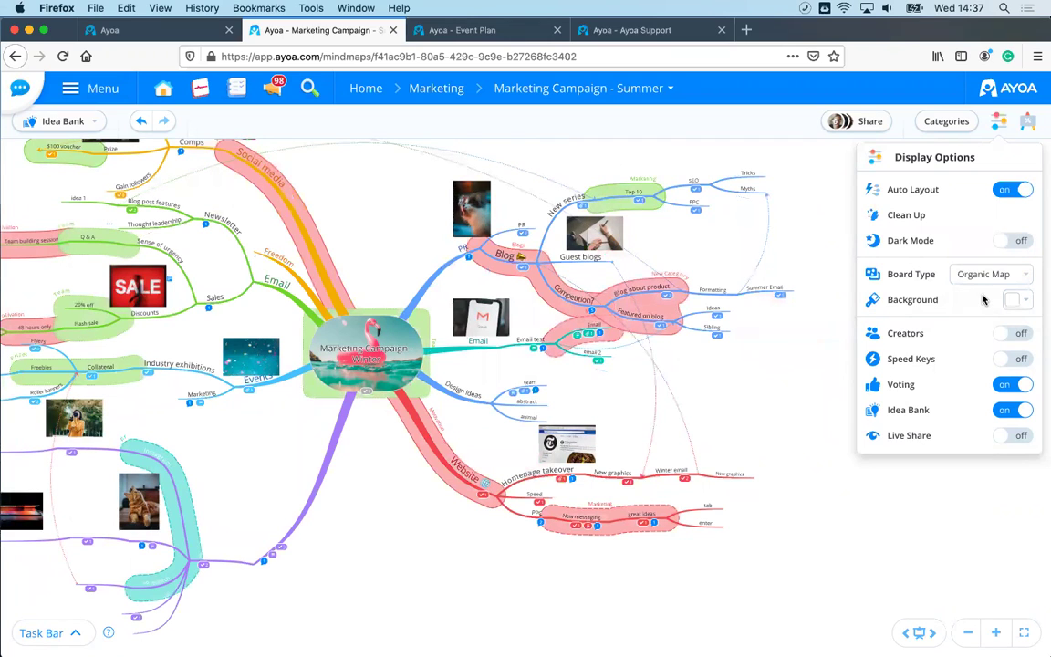
Step: Bend the New graphics branch beside Homepage takeover into an upward curve on the Marketing Campaign map
{"action": "left_click", "coordinate": [390, 578]}
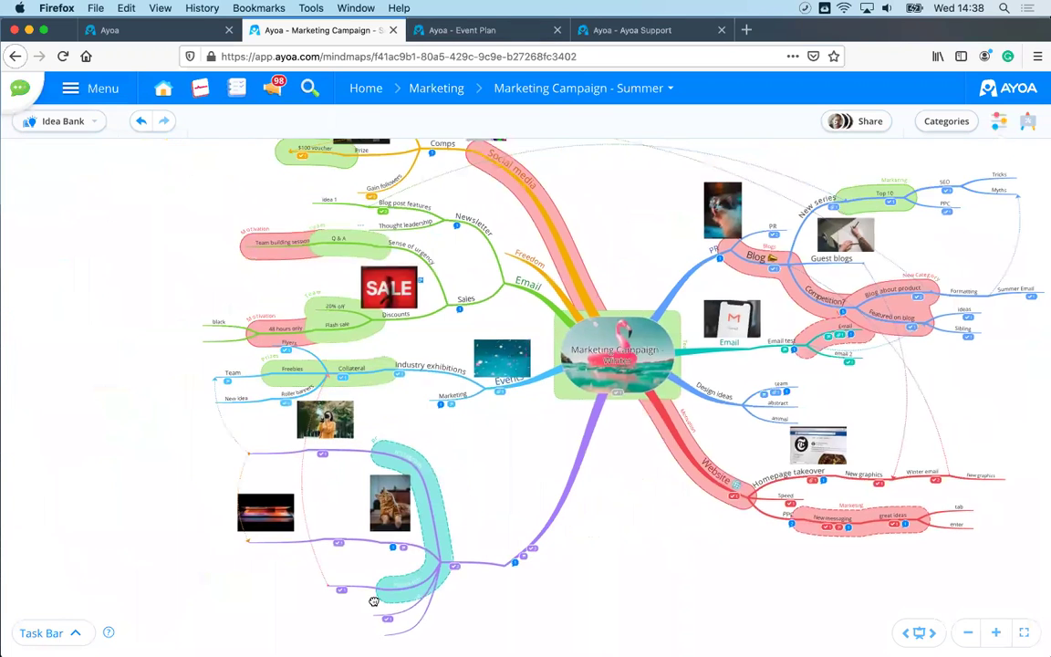
{"action": "left_click_drag", "start_coordinate": [650, 565], "coordinate": [373, 601]}
{"action": "left_click_drag", "start_coordinate": [891, 411], "coordinate": [854, 288]}
{"action": "scroll", "coordinate": [813, 527], "scroll_direction": "up", "scroll_amount": 2}
{"action": "scroll", "coordinate": [813, 418], "scroll_direction": "up", "scroll_amount": 3}
{"action": "left_click_drag", "start_coordinate": [760, 457], "coordinate": [751, 404]}
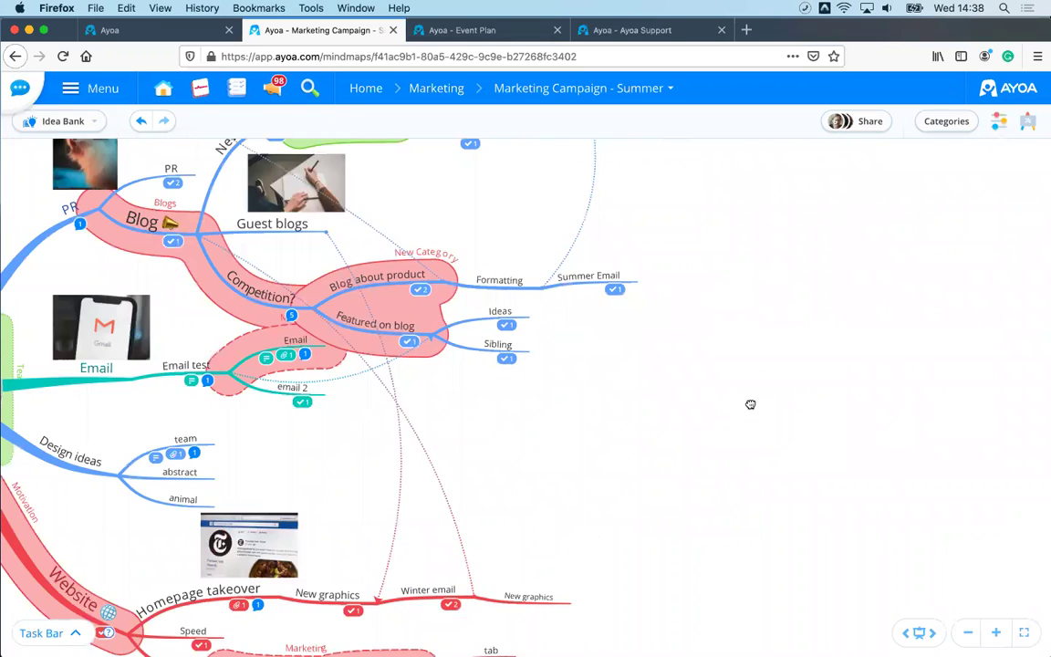
{"action": "scroll", "coordinate": [899, 263], "scroll_direction": "down", "scroll_amount": 5}
{"action": "scroll", "coordinate": [899, 263], "scroll_direction": "left", "scroll_amount": 5}
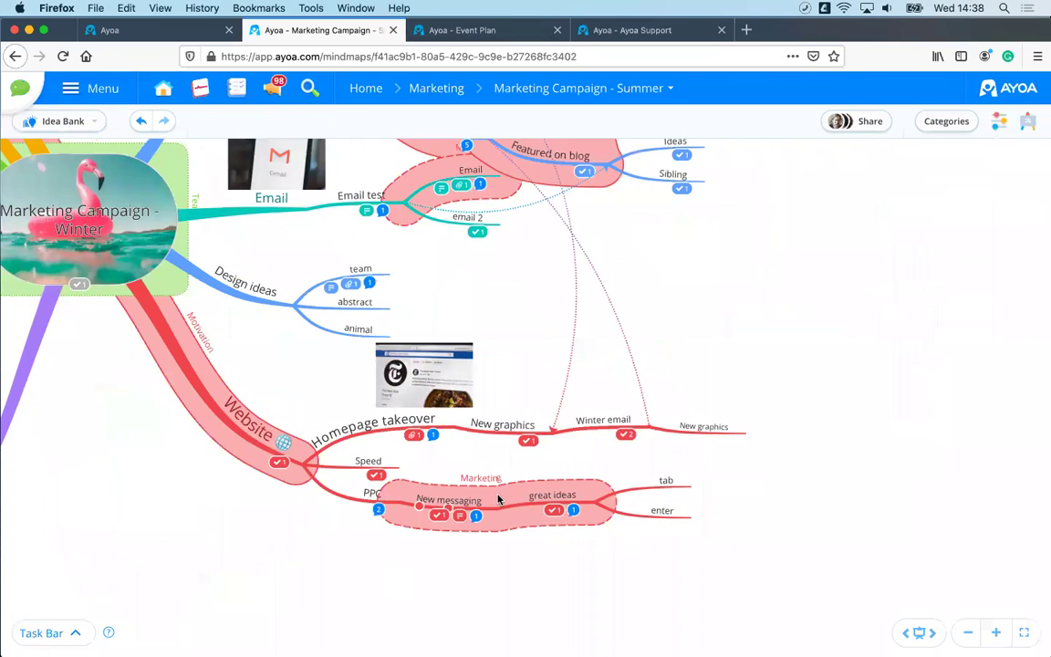
{"action": "scroll", "coordinate": [498, 499], "scroll_direction": "up", "scroll_amount": 3}
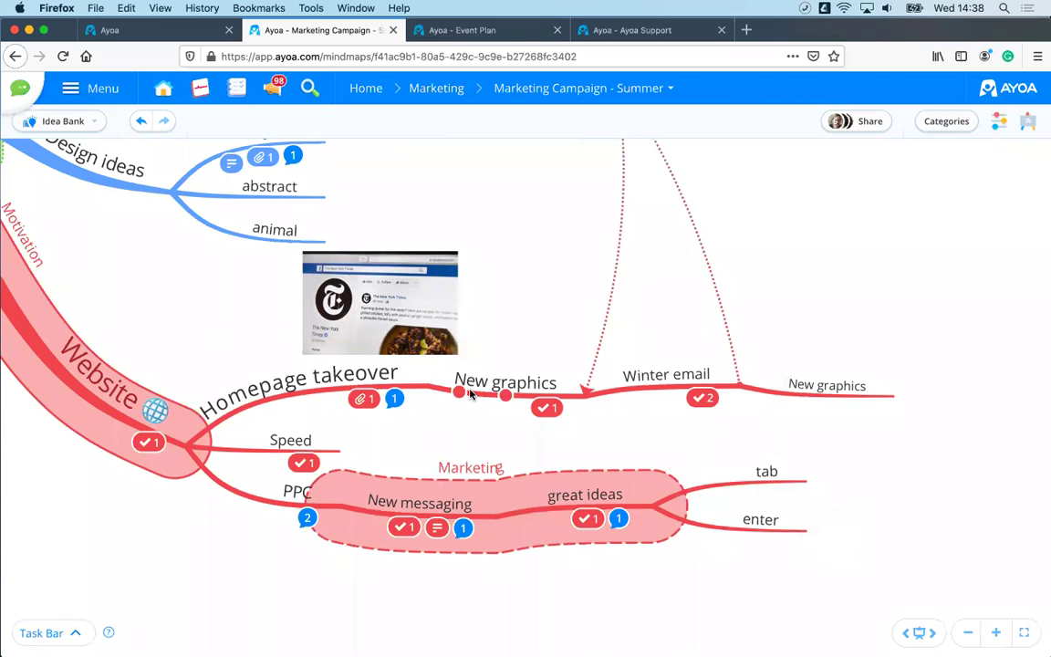
{"action": "left_click_drag", "start_coordinate": [537, 329], "coordinate": [563, 363]}
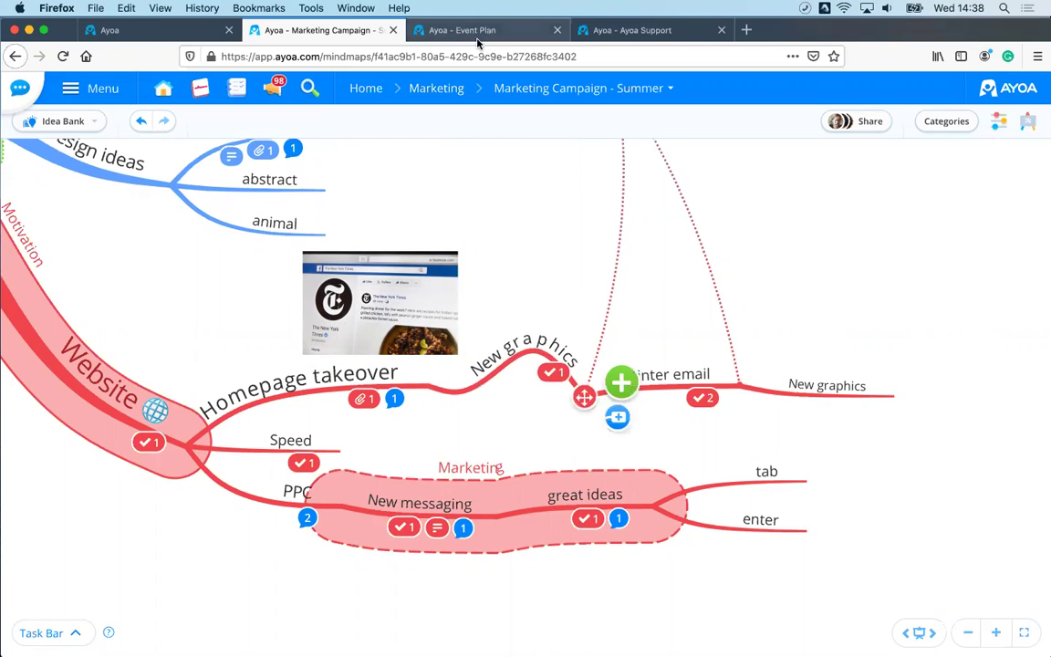
Step: Go to the Event Plan map and set its board type to Organic Map
{"action": "left_click", "coordinate": [485, 31]}
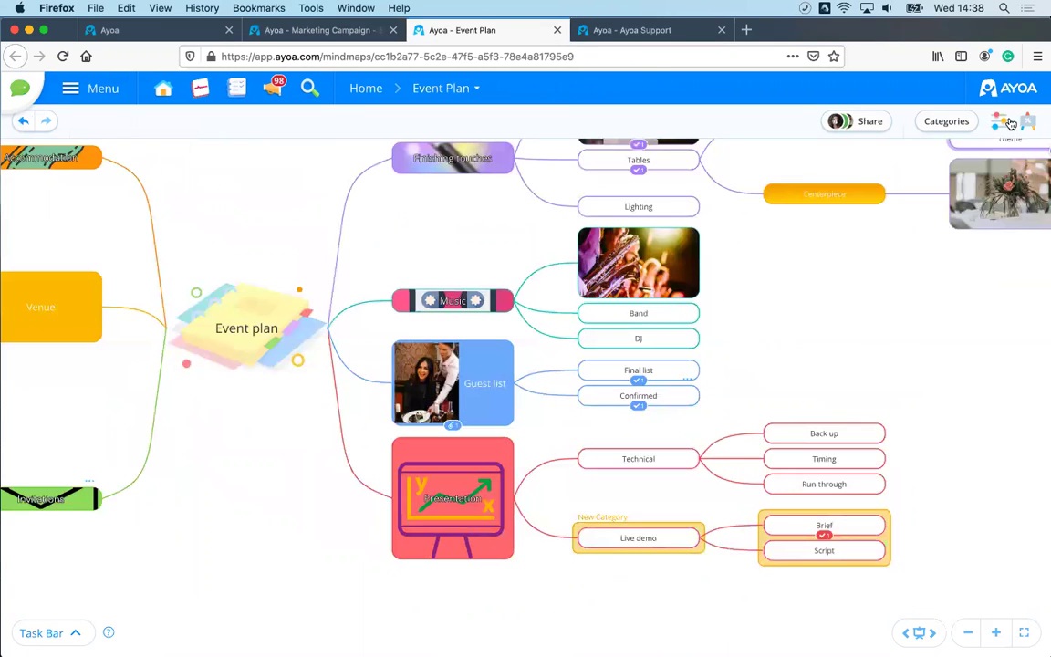
{"action": "left_click", "coordinate": [999, 120]}
{"action": "left_click", "coordinate": [982, 259]}
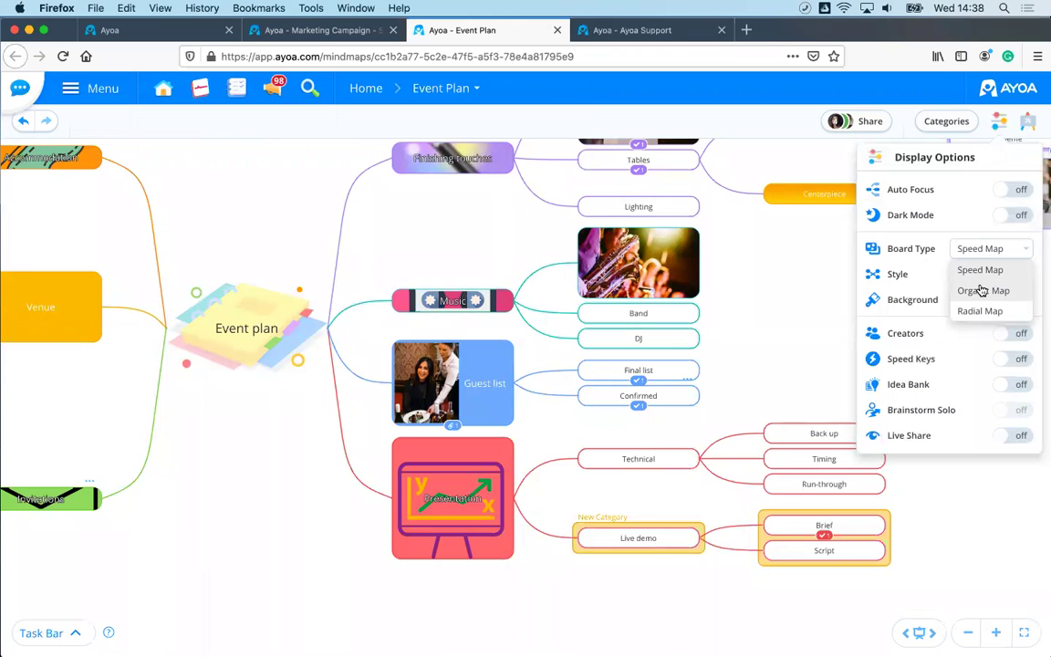
{"action": "left_click", "coordinate": [982, 290]}
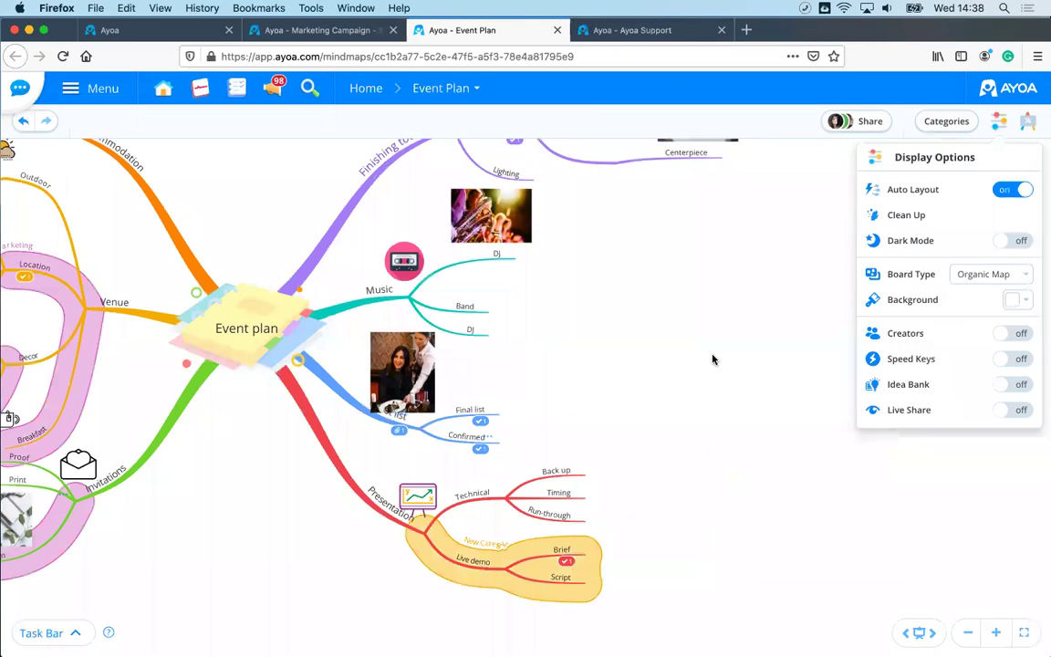
{"action": "left_click", "coordinate": [559, 324]}
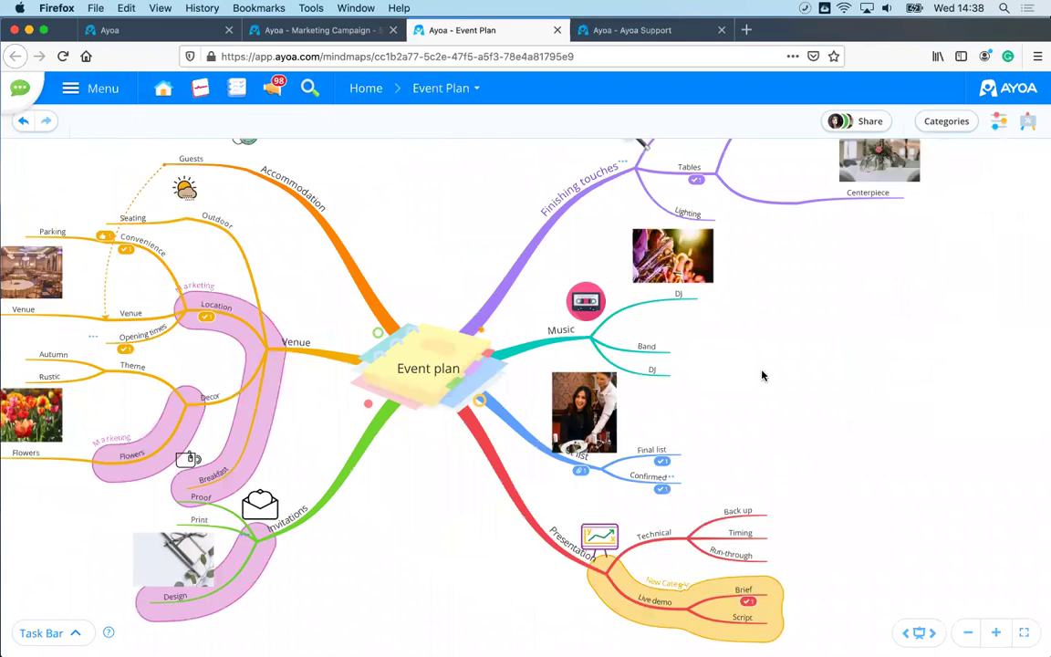
Step: Reshape the Accommodation branch into a wide S-curve that bulges up and outward towards the map's middle
{"action": "scroll", "coordinate": [762, 375], "scroll_direction": "up", "scroll_amount": 5}
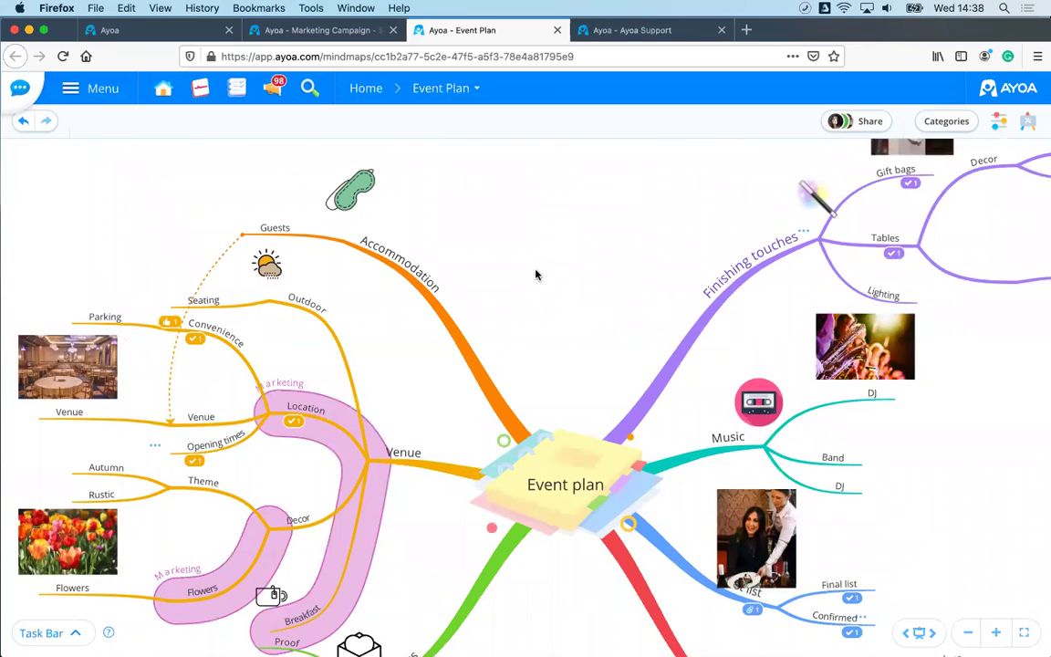
{"action": "scroll", "coordinate": [457, 312], "scroll_direction": "up", "scroll_amount": 2}
{"action": "scroll", "coordinate": [422, 287], "scroll_direction": "up", "scroll_amount": 2}
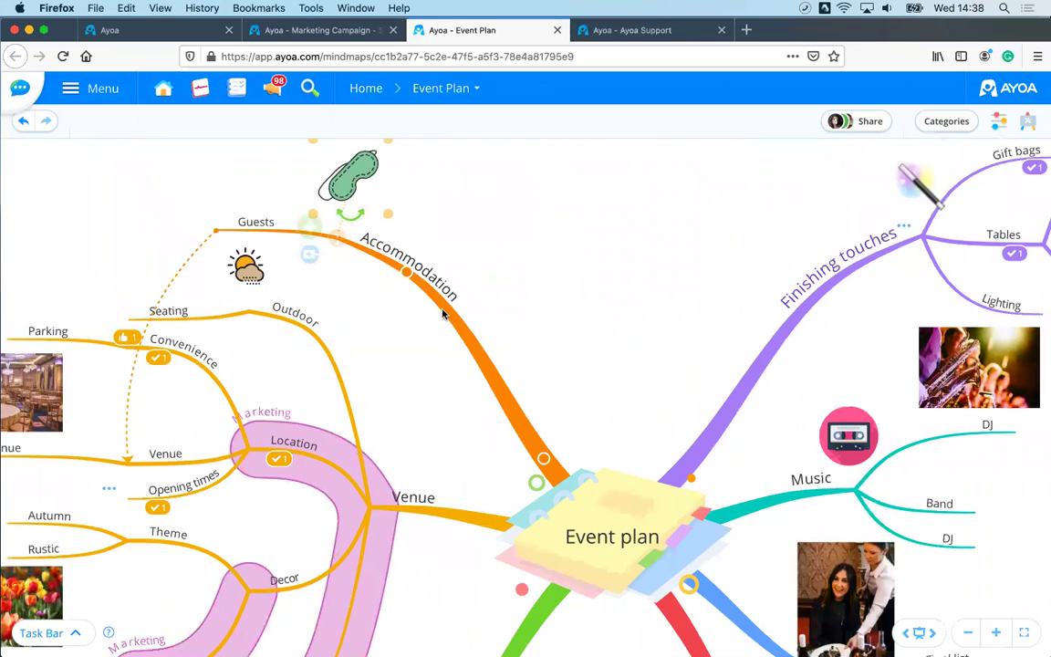
{"action": "scroll", "coordinate": [409, 286], "scroll_direction": "up", "scroll_amount": 3}
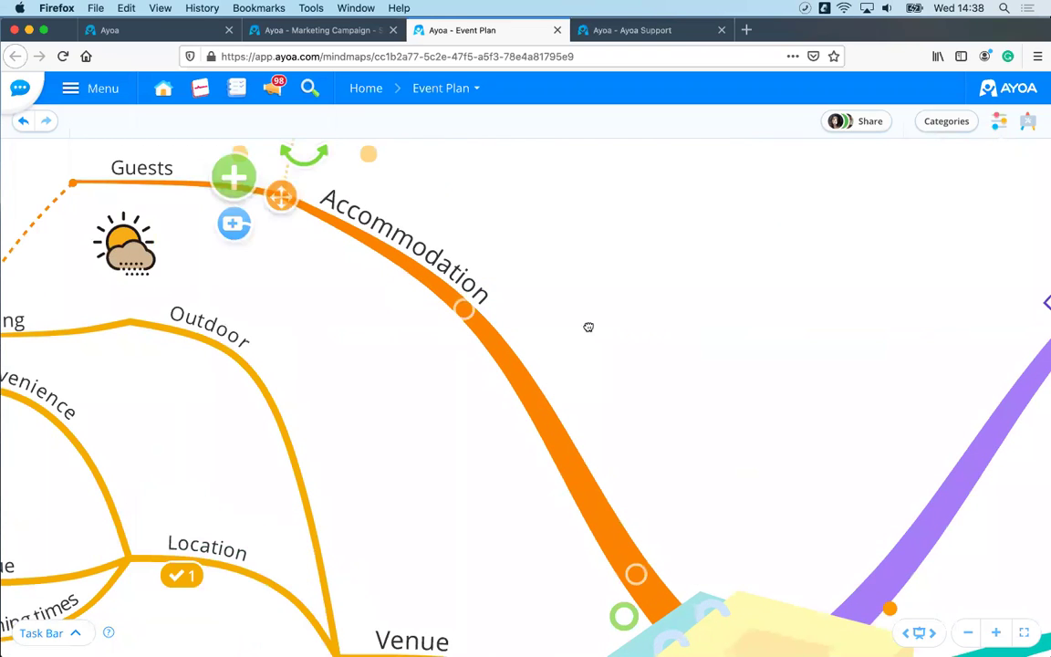
{"action": "left_click_drag", "start_coordinate": [467, 314], "coordinate": [548, 271]}
{"action": "left_click_drag", "start_coordinate": [457, 341], "coordinate": [515, 358]}
{"action": "right_click", "coordinate": [515, 356]}
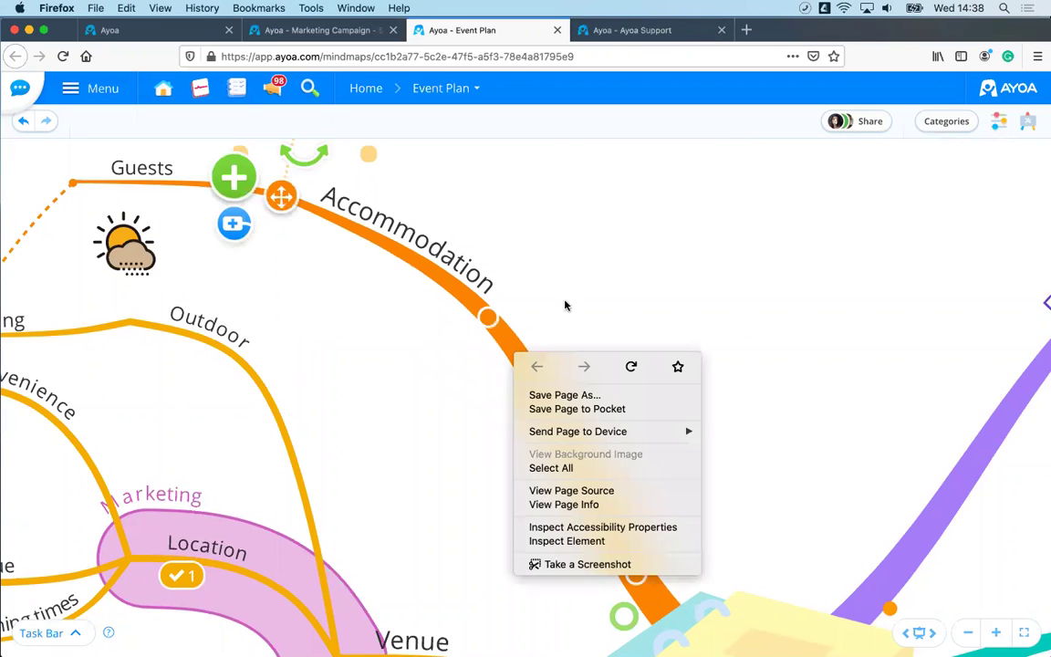
{"action": "left_click", "coordinate": [565, 306]}
{"action": "left_click_drag", "start_coordinate": [519, 358], "coordinate": [685, 260]}
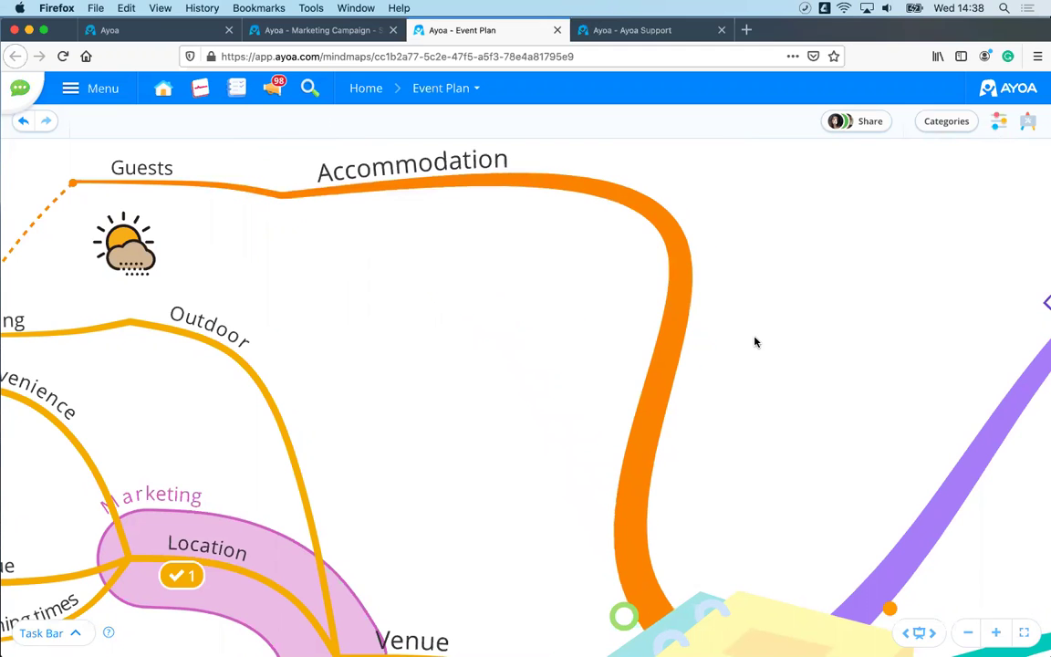
Step: Reshape the Finishing touches branch into a wide S-curve mirroring the Accommodation branch
{"action": "scroll", "coordinate": [754, 342], "scroll_direction": "down", "scroll_amount": 5}
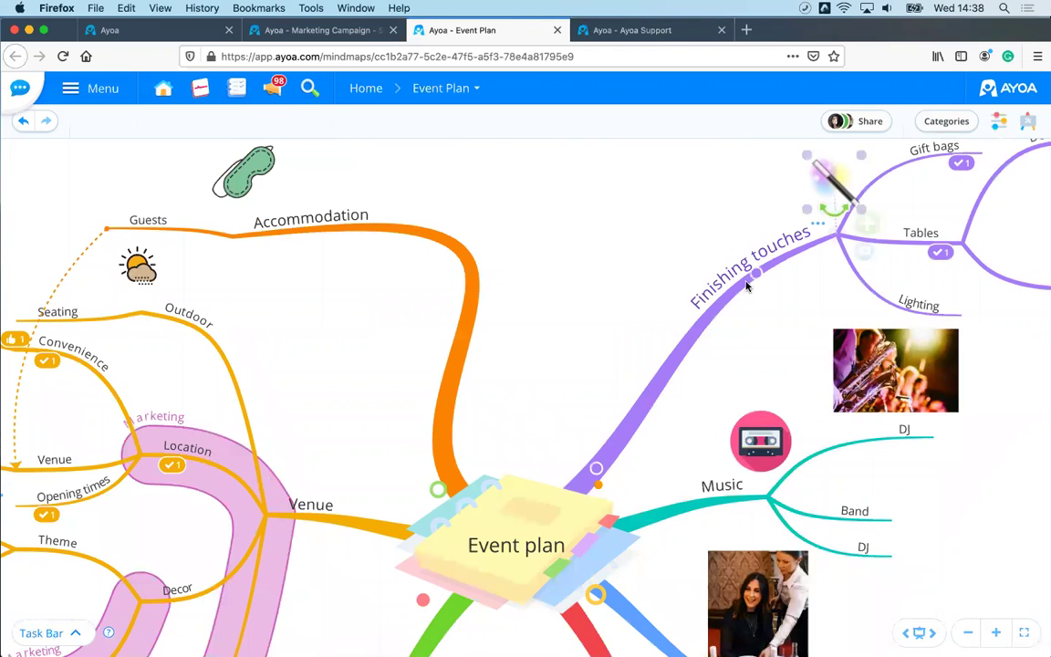
{"action": "left_click_drag", "start_coordinate": [754, 285], "coordinate": [727, 427]}
{"action": "left_click_drag", "start_coordinate": [641, 358], "coordinate": [615, 345]}
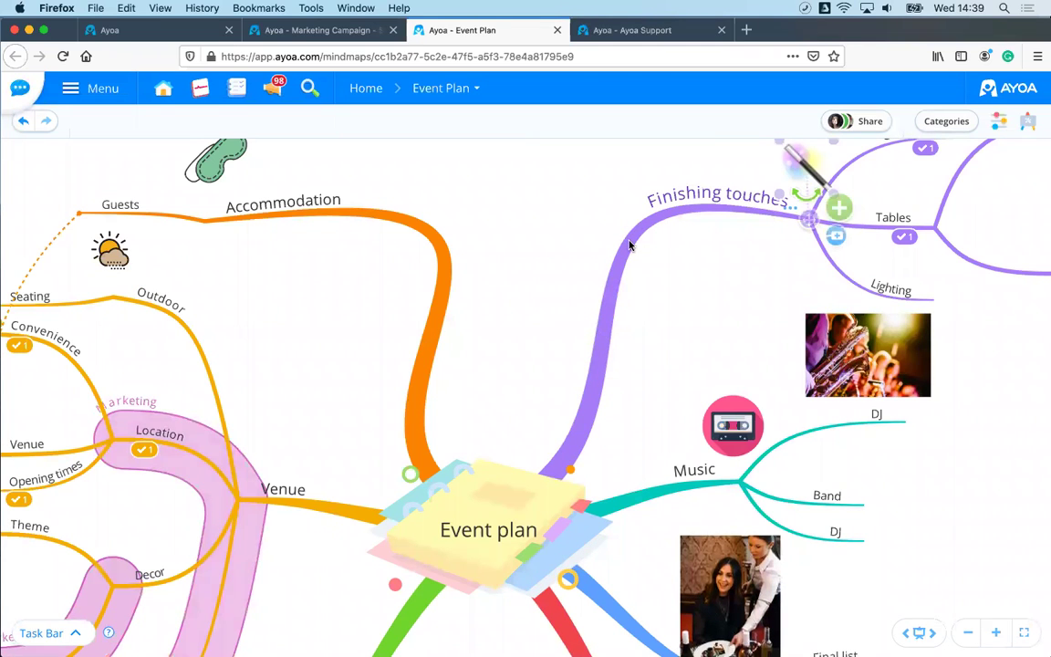
{"action": "left_click_drag", "start_coordinate": [657, 283], "coordinate": [655, 282]}
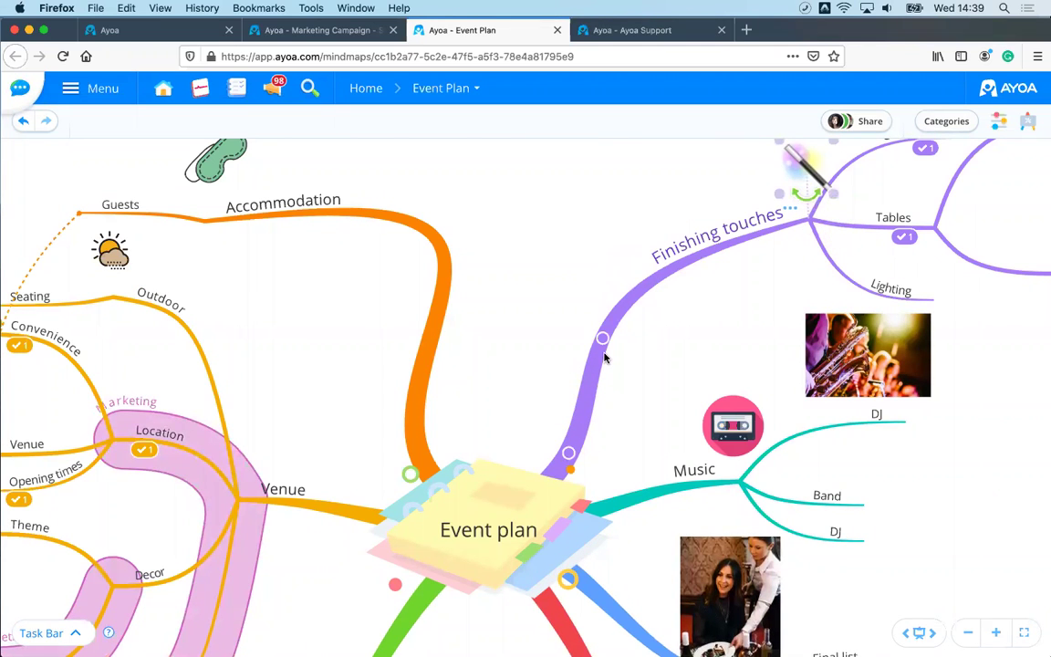
{"action": "left_click_drag", "start_coordinate": [602, 338], "coordinate": [590, 258]}
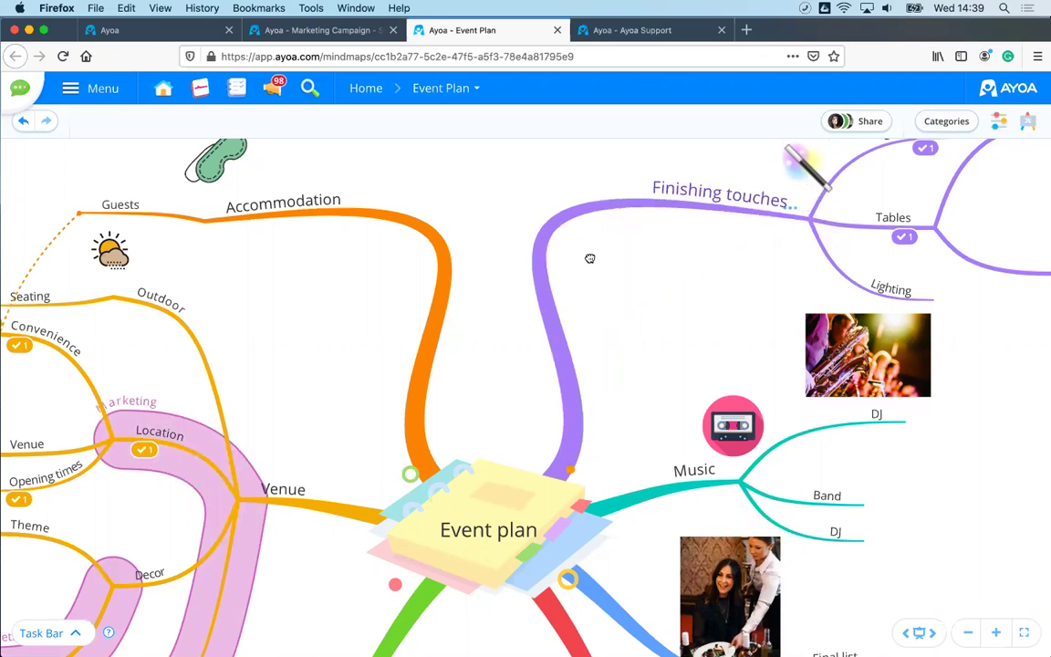
{"action": "scroll", "coordinate": [675, 417], "scroll_direction": "down", "scroll_amount": 5}
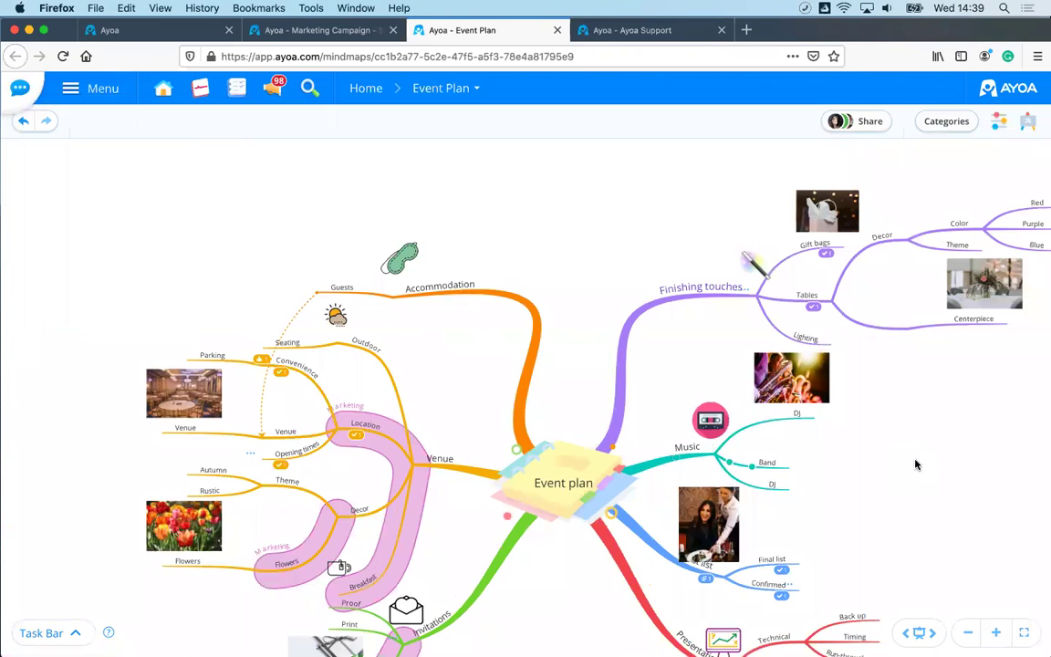
{"action": "left_click_drag", "start_coordinate": [890, 459], "coordinate": [770, 399]}
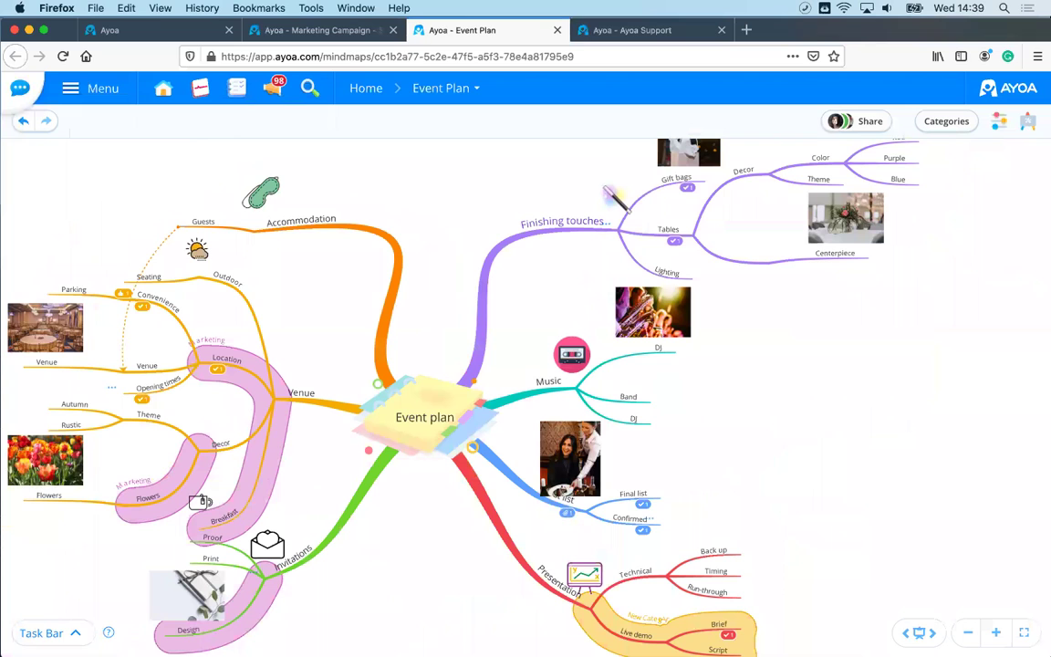
{"action": "left_click_drag", "start_coordinate": [755, 429], "coordinate": [812, 434]}
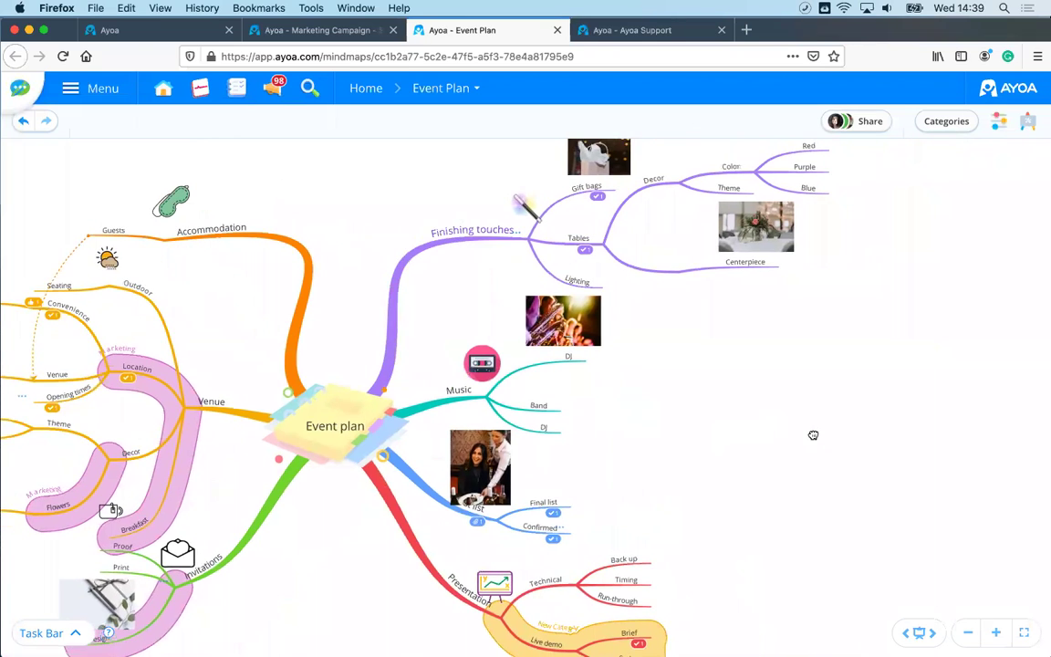
{"action": "scroll", "coordinate": [815, 434], "scroll_direction": "up", "scroll_amount": 5}
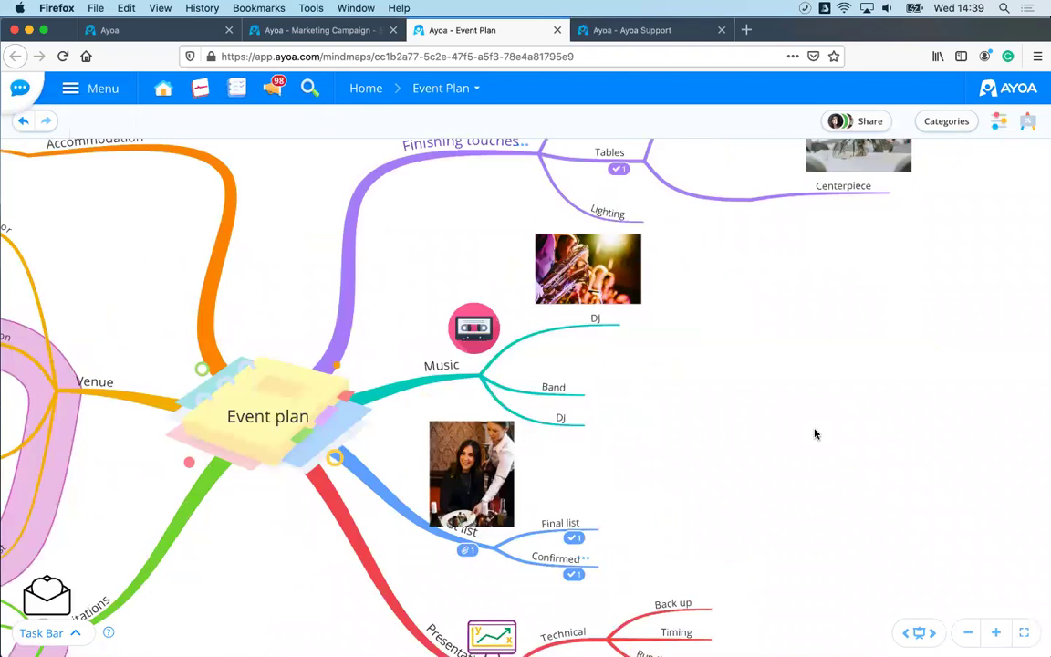
{"action": "left_click_drag", "start_coordinate": [790, 399], "coordinate": [843, 483]}
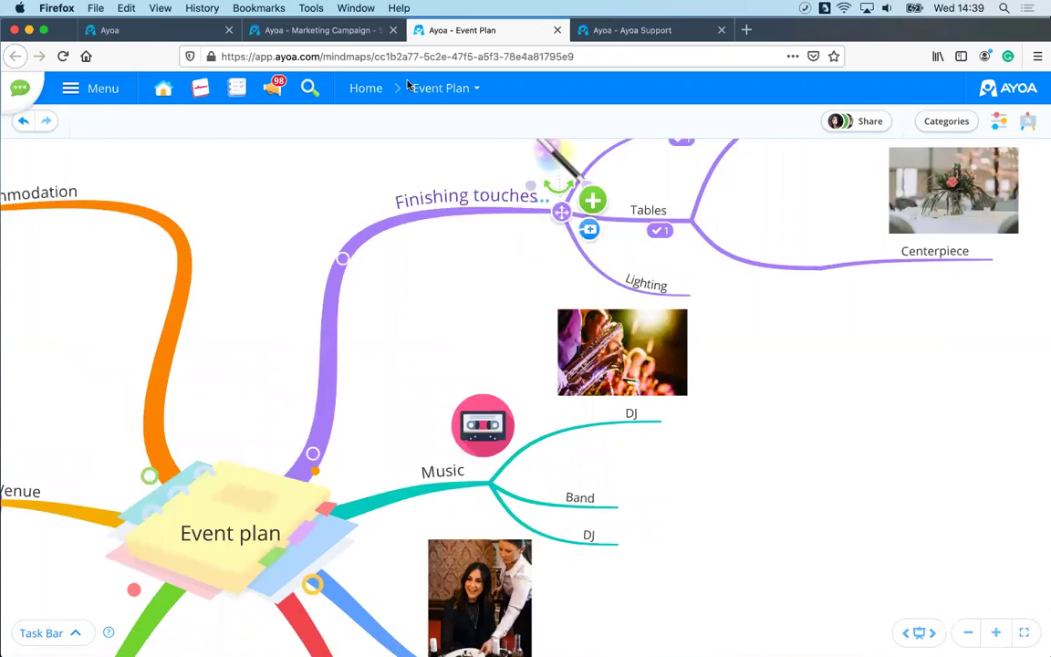
Step: Return to the Marketing Campaign map, set its board type to Speed Map and examine the box layout around the PR and Email branches
{"action": "left_click", "coordinate": [318, 30]}
{"action": "left_click", "coordinate": [997, 124]}
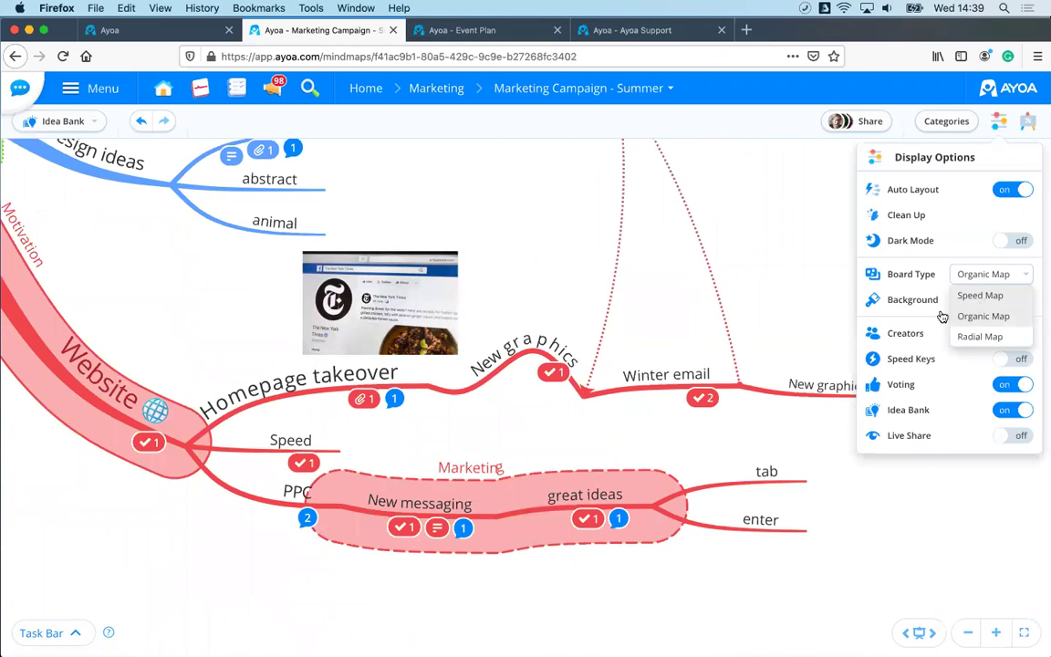
{"action": "left_click", "coordinate": [987, 302]}
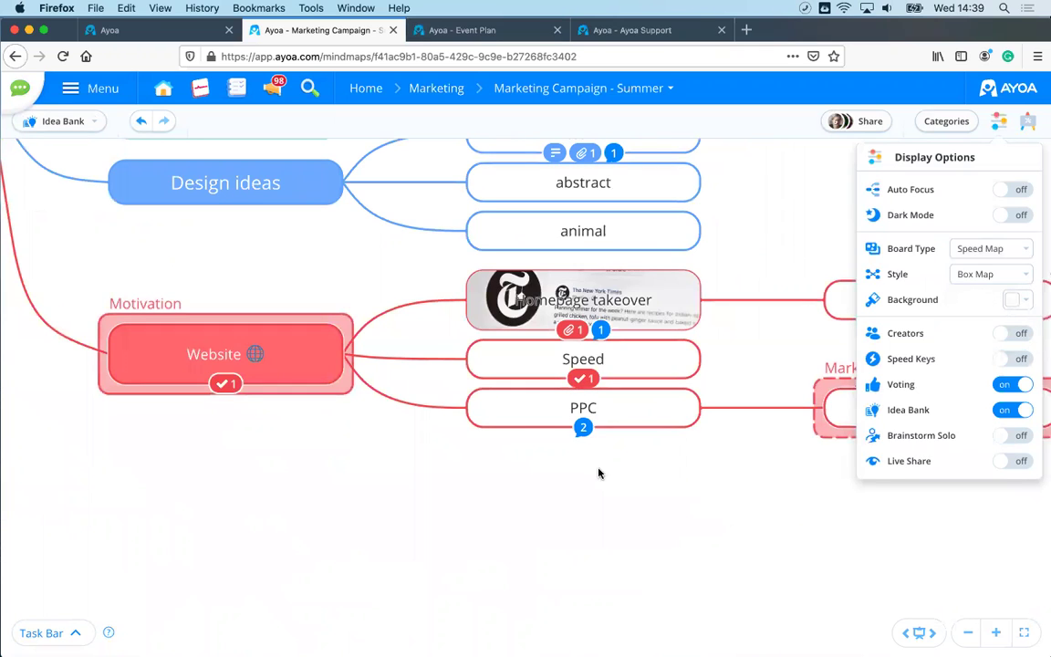
{"action": "left_click", "coordinate": [471, 439]}
{"action": "scroll", "coordinate": [470, 443], "scroll_direction": "down", "scroll_amount": 3}
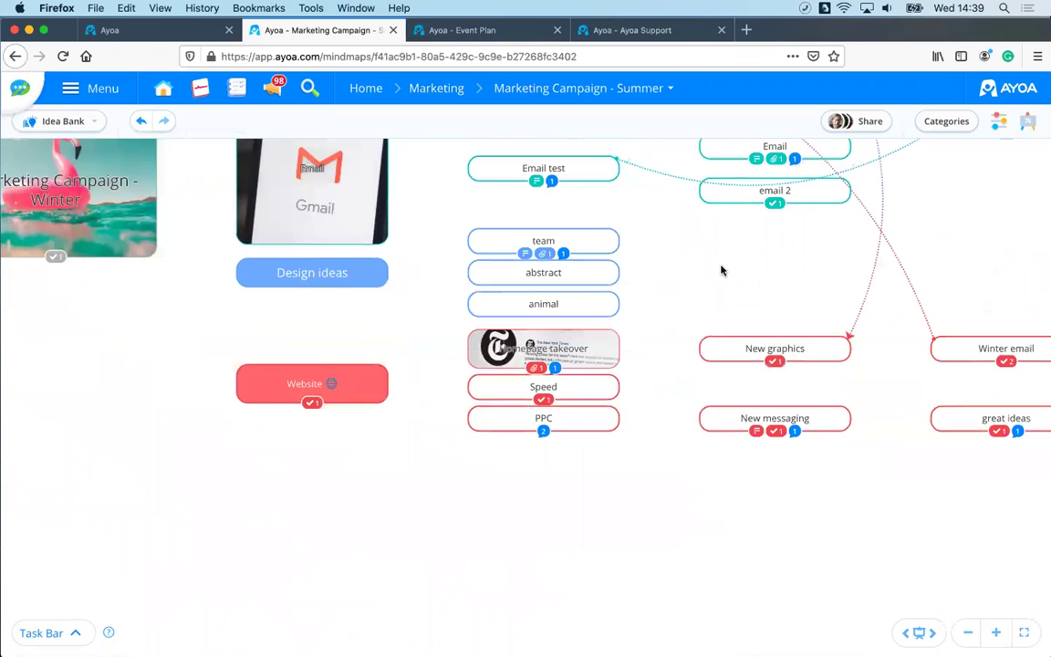
{"action": "left_click_drag", "start_coordinate": [666, 423], "coordinate": [618, 572]}
{"action": "left_click_drag", "start_coordinate": [428, 251], "coordinate": [461, 357]}
{"action": "scroll", "coordinate": [510, 383], "scroll_direction": "up", "scroll_amount": 3}
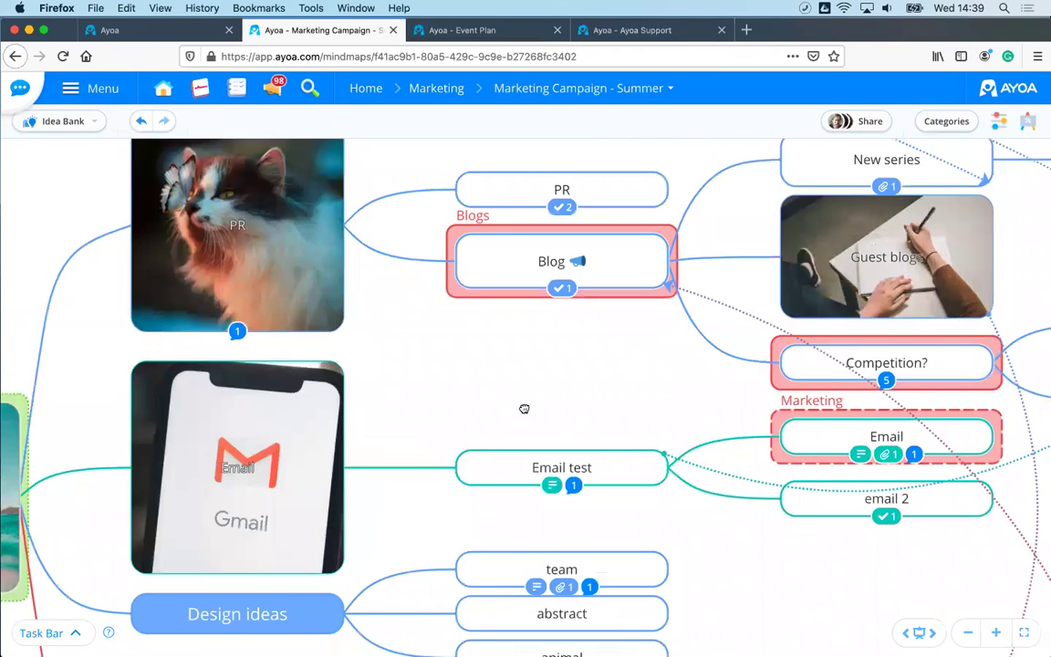
Step: On the Event Plan map, move and enlarge the saxophone photo and extend the upper DJ branch outward
{"action": "left_click", "coordinate": [465, 31]}
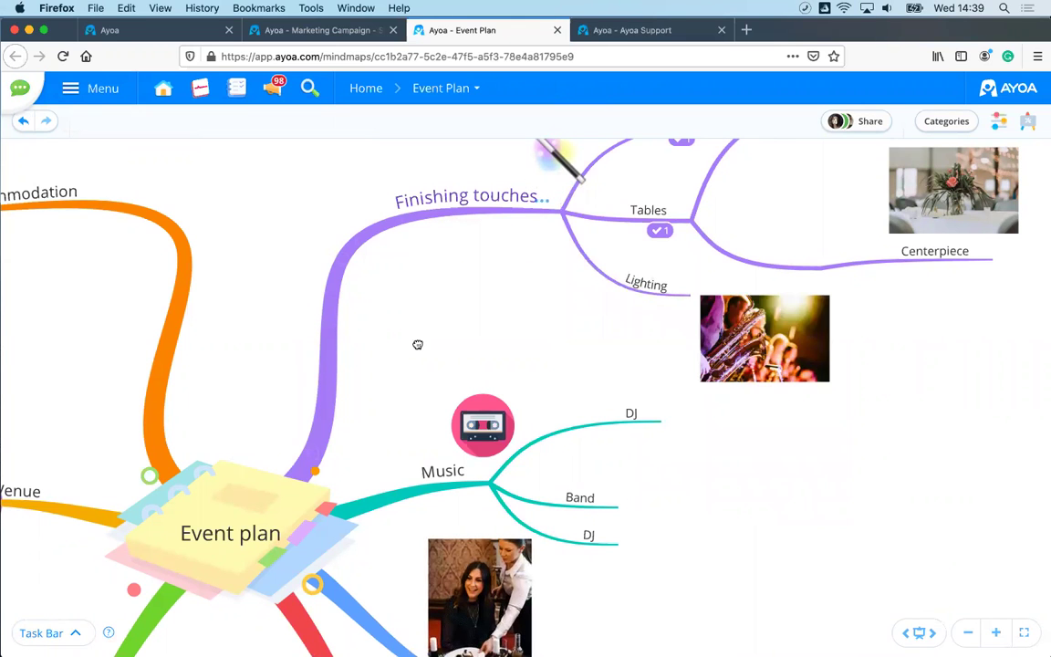
{"action": "left_click_drag", "start_coordinate": [516, 354], "coordinate": [771, 378]}
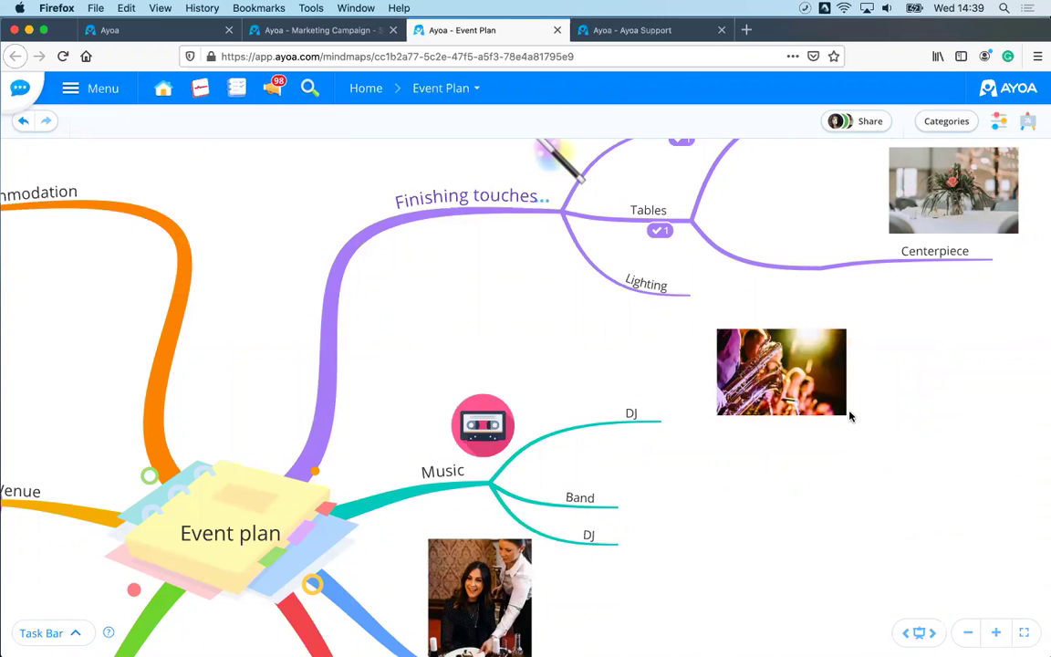
{"action": "left_click", "coordinate": [903, 432]}
{"action": "left_click_drag", "start_coordinate": [808, 444], "coordinate": [835, 429]}
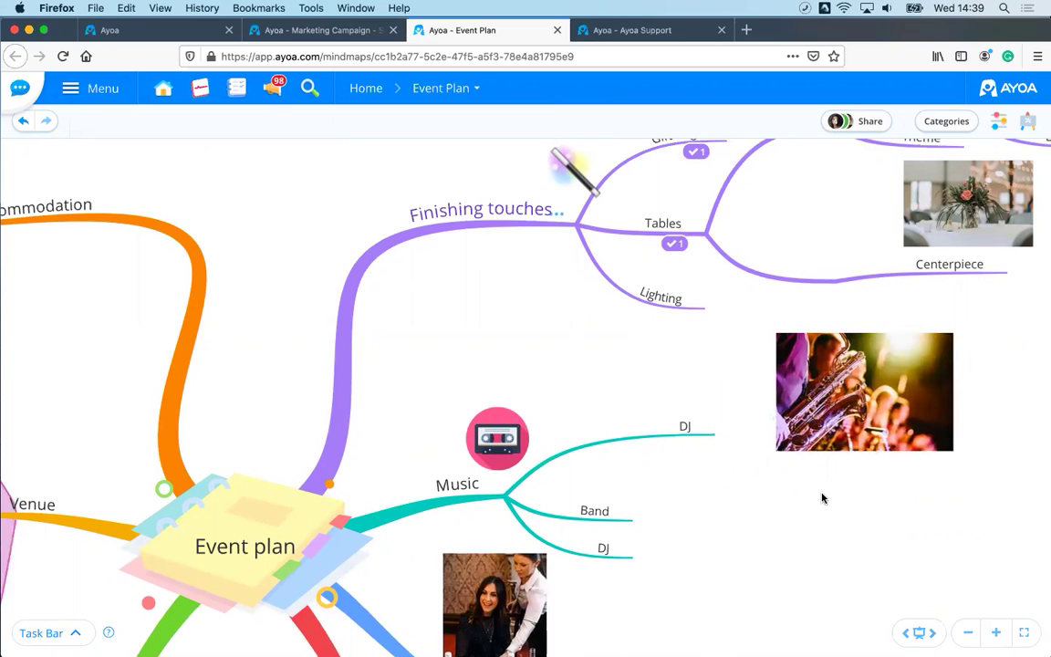
Step: Move the guest photo off the Guest list label and extend the Music branch farther from the central idea
{"action": "scroll", "coordinate": [821, 498], "scroll_direction": "down", "scroll_amount": 3}
{"action": "left_click_drag", "start_coordinate": [486, 488], "coordinate": [475, 481]}
{"action": "left_click_drag", "start_coordinate": [465, 438], "coordinate": [565, 418]}
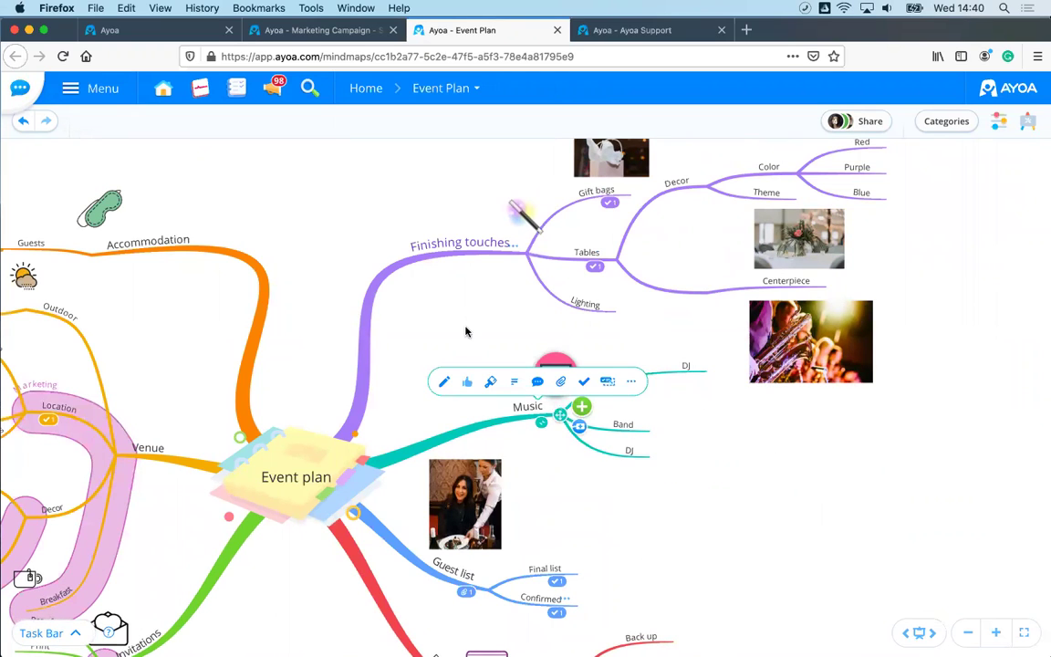
{"action": "left_click", "coordinate": [300, 306]}
{"action": "left_click_drag", "start_coordinate": [226, 584], "coordinate": [397, 520]}
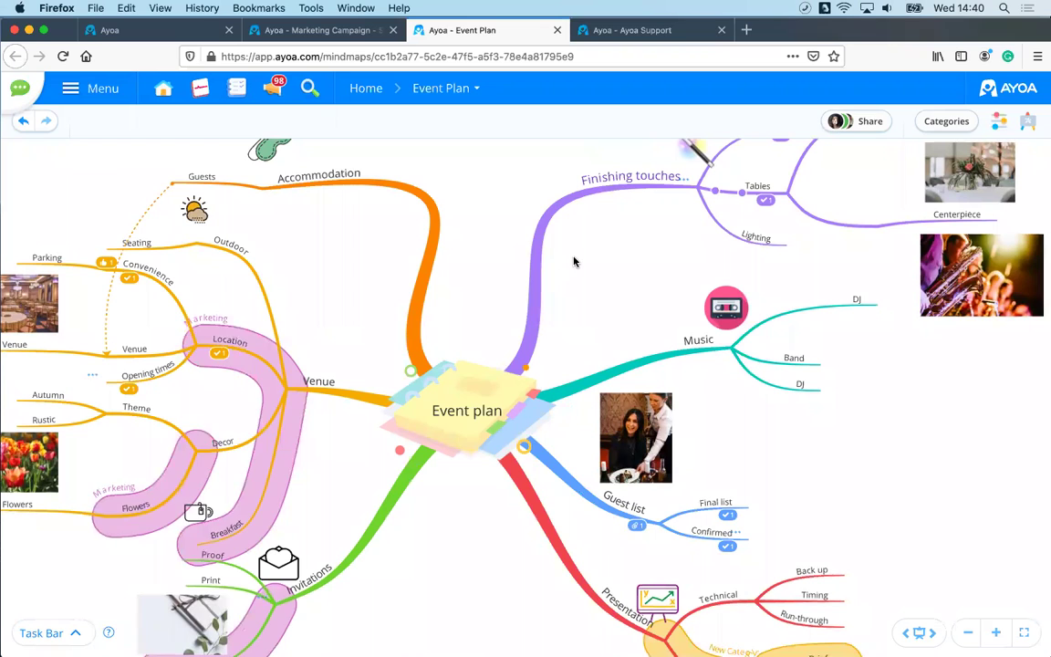
Step: Apply Clean Up to the Event Plan map and accept the possible loss of style settings
{"action": "left_click", "coordinate": [999, 121]}
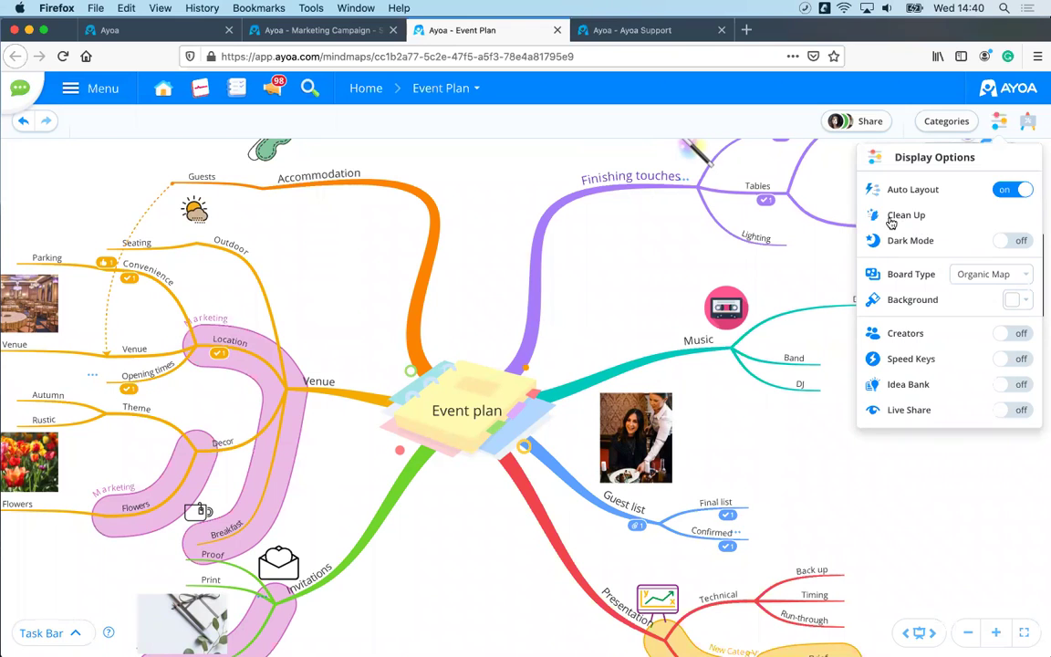
{"action": "left_click", "coordinate": [921, 217]}
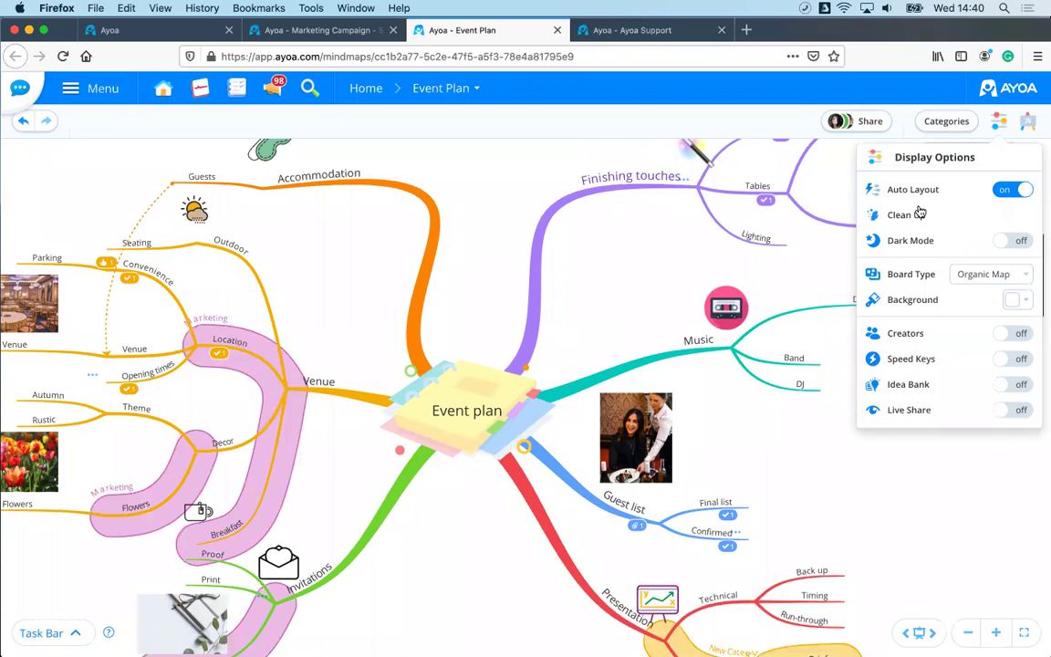
{"action": "left_click", "coordinate": [894, 217]}
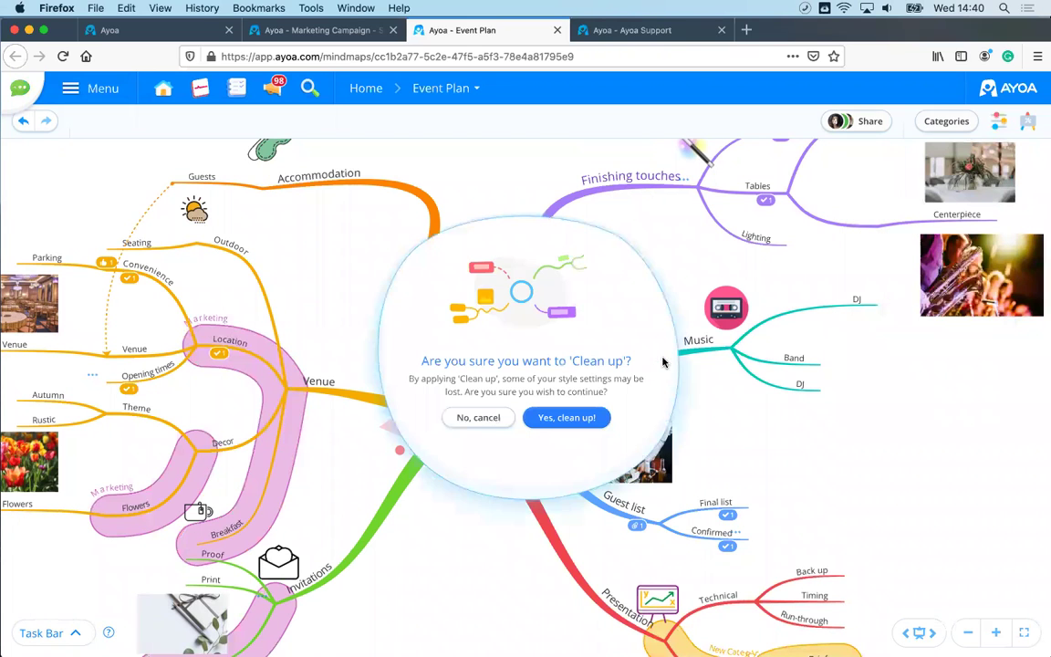
{"action": "left_click", "coordinate": [567, 418]}
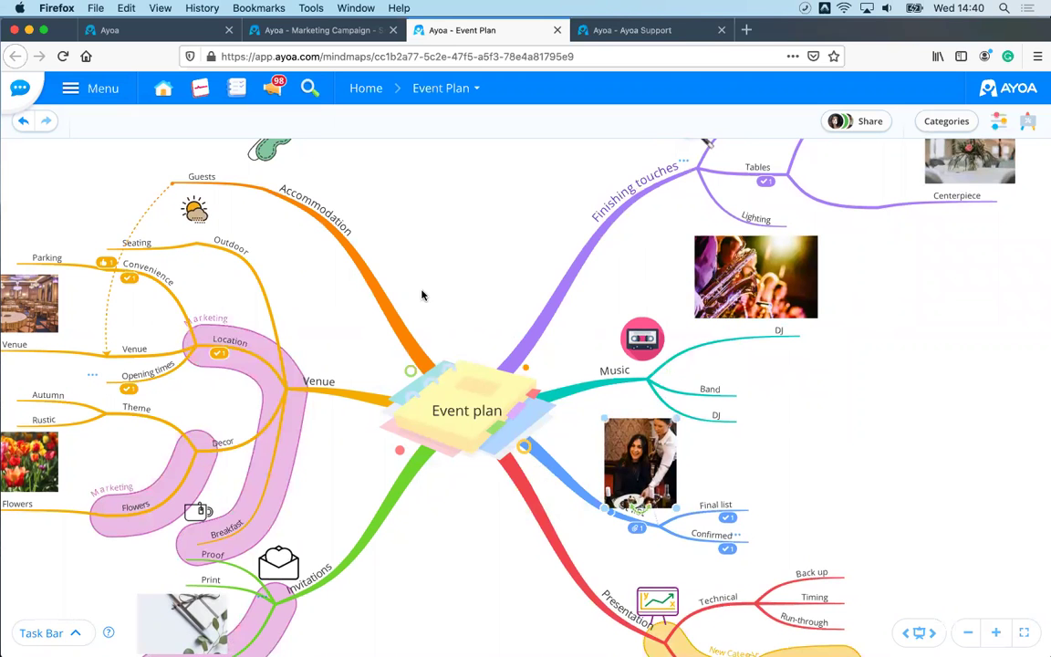
{"action": "left_click_drag", "start_coordinate": [497, 336], "coordinate": [493, 377]}
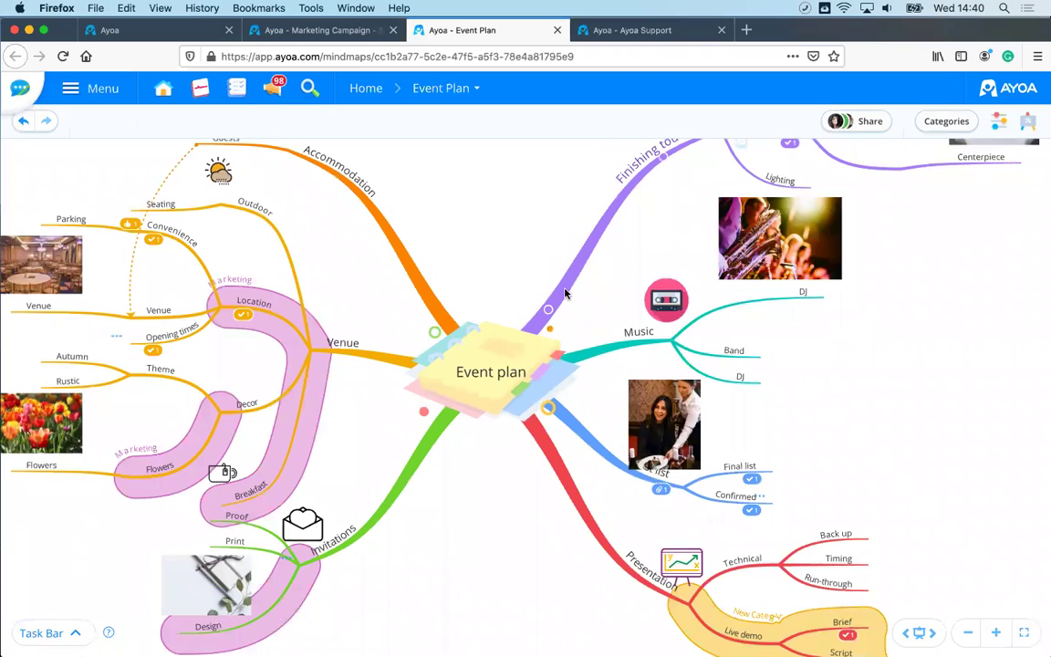
{"action": "left_click_drag", "start_coordinate": [217, 554], "coordinate": [95, 545]}
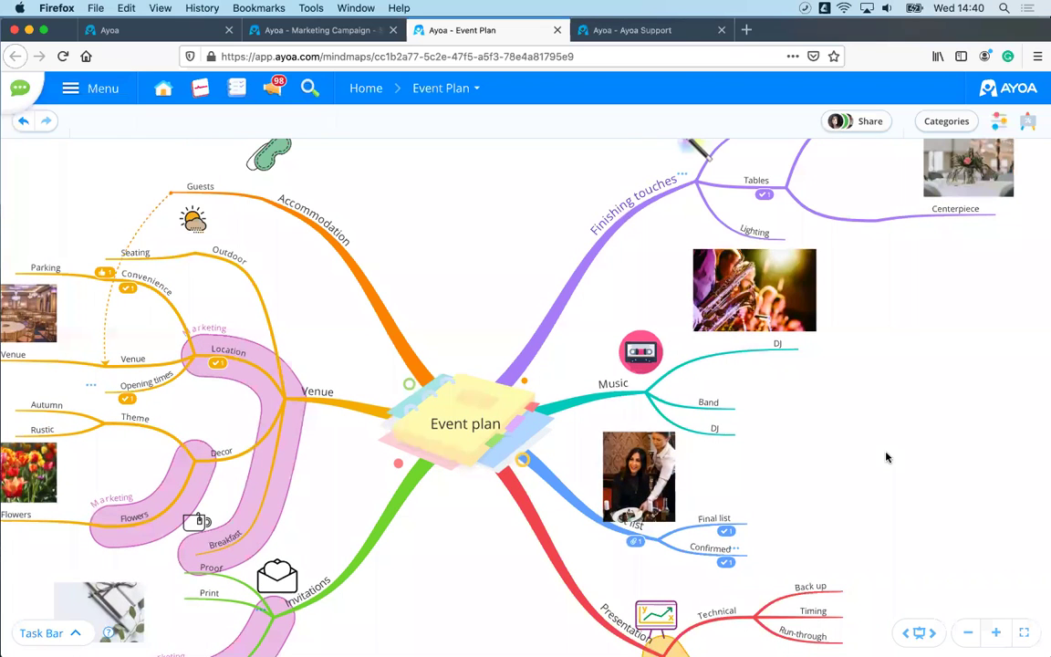
Step: Change the Event Plan map's board type from Organic Map to Radial Map
{"action": "left_click", "coordinate": [999, 120]}
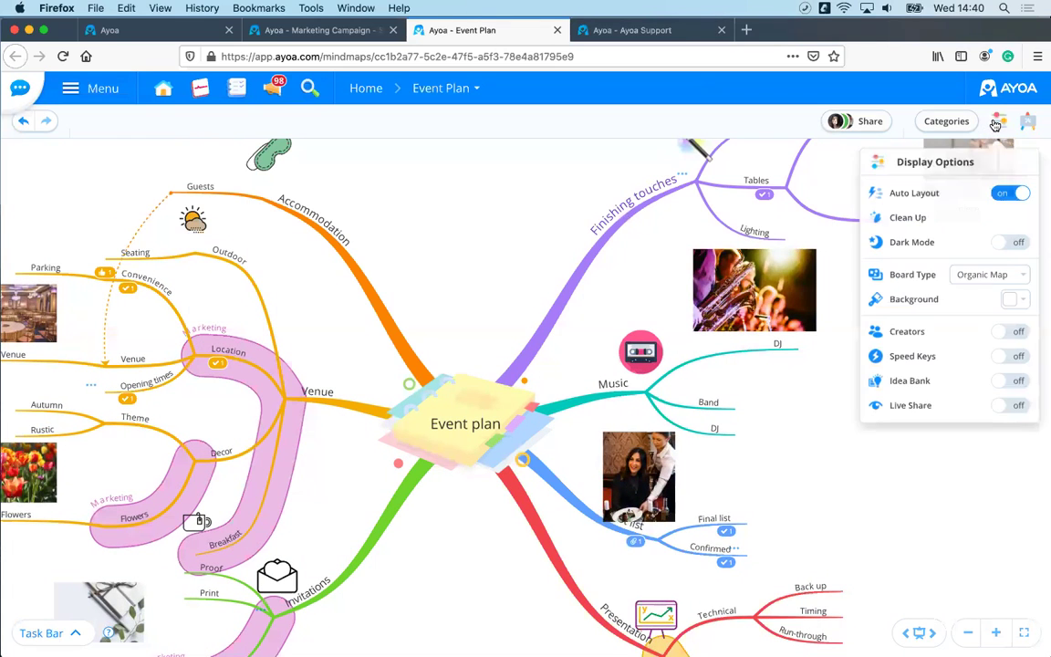
{"action": "left_click", "coordinate": [982, 282]}
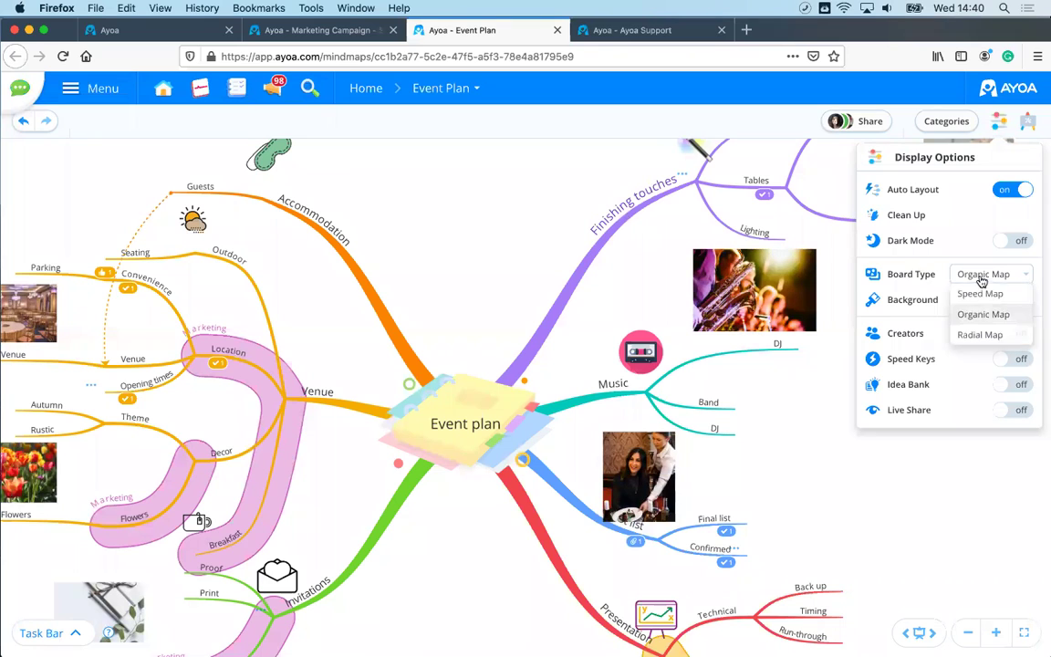
{"action": "left_click", "coordinate": [991, 338]}
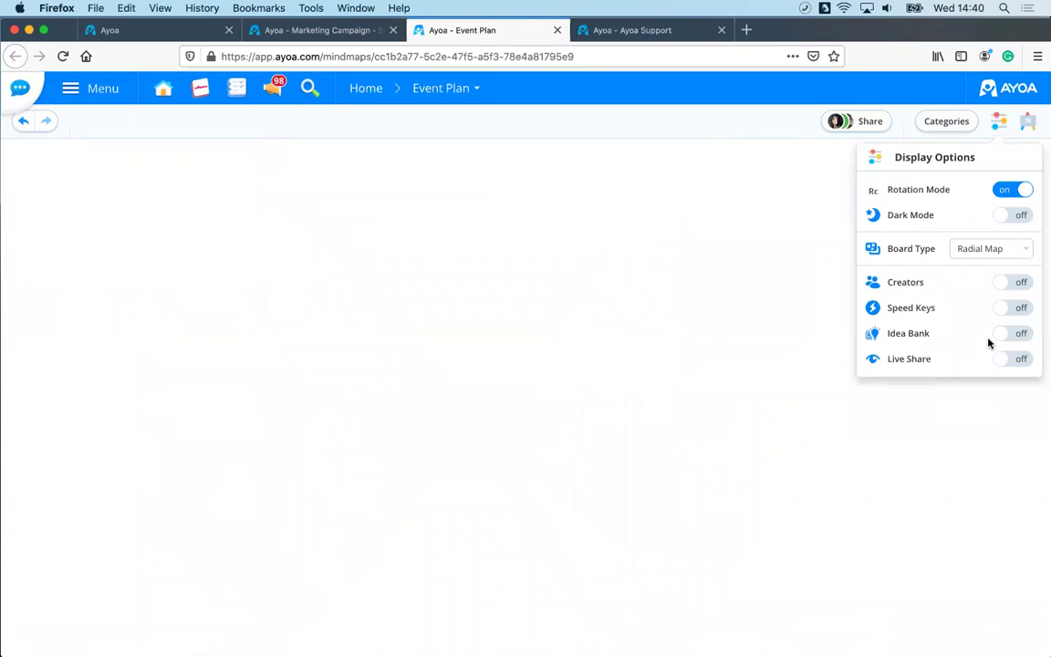
{"action": "left_click", "coordinate": [849, 238]}
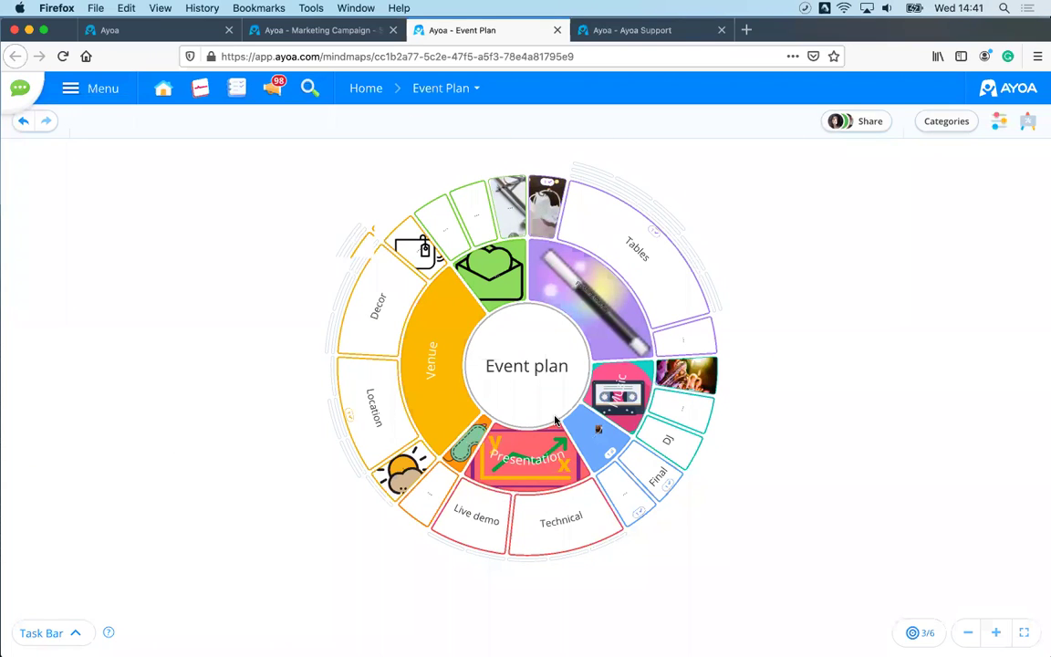
Step: Enlarge the Gift bags segment into Tables and widen the Invitations segment into Venue on the radial map
{"action": "scroll", "coordinate": [526, 422], "scroll_direction": "up", "scroll_amount": 2}
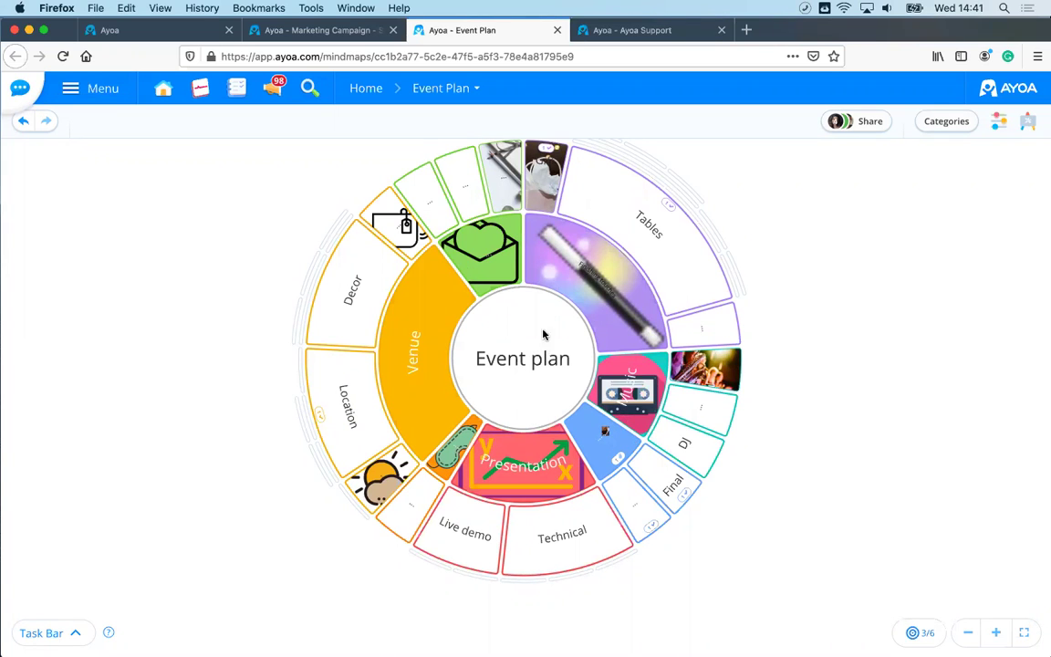
{"action": "scroll", "coordinate": [523, 362], "scroll_direction": "up", "scroll_amount": 2}
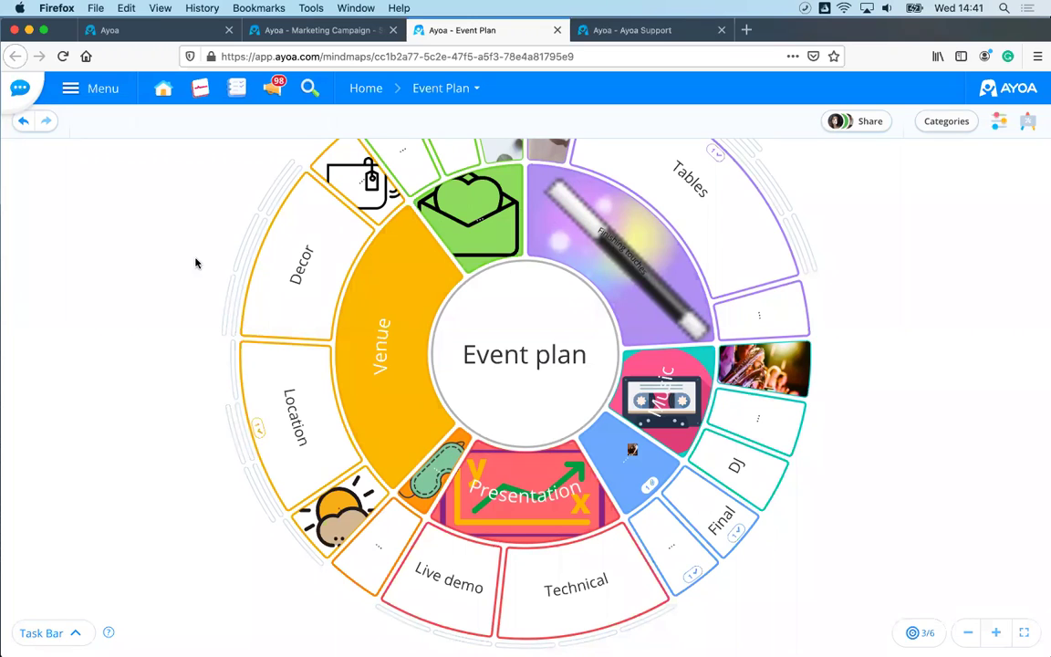
{"action": "scroll", "coordinate": [833, 500], "scroll_direction": "down", "scroll_amount": 1}
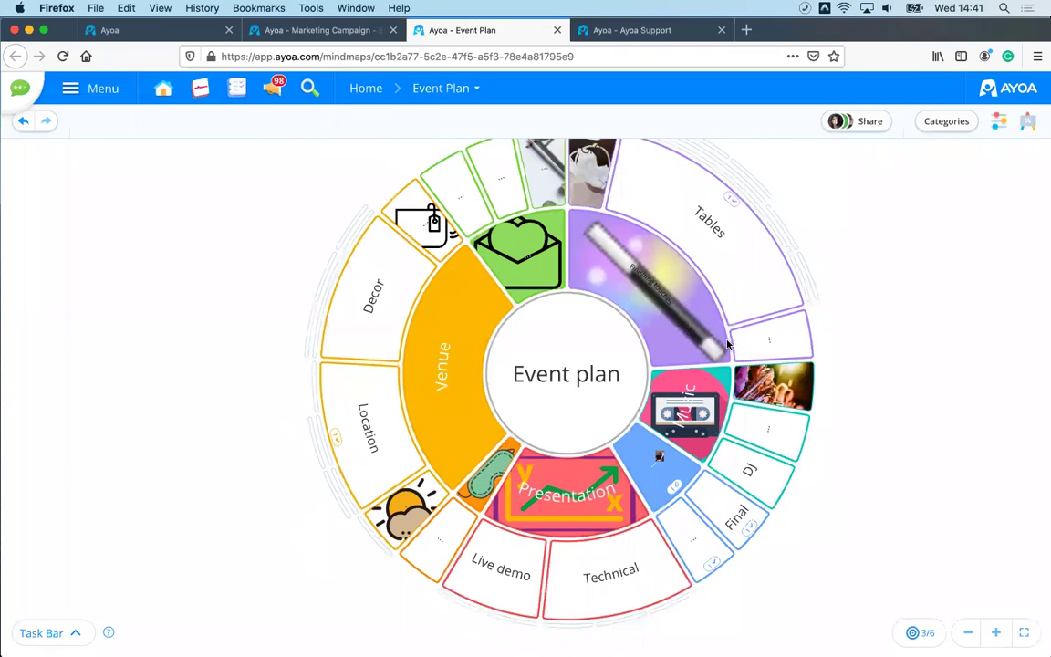
{"action": "left_click_drag", "start_coordinate": [612, 171], "coordinate": [726, 275]}
{"action": "left_click_drag", "start_coordinate": [491, 273], "coordinate": [426, 349]}
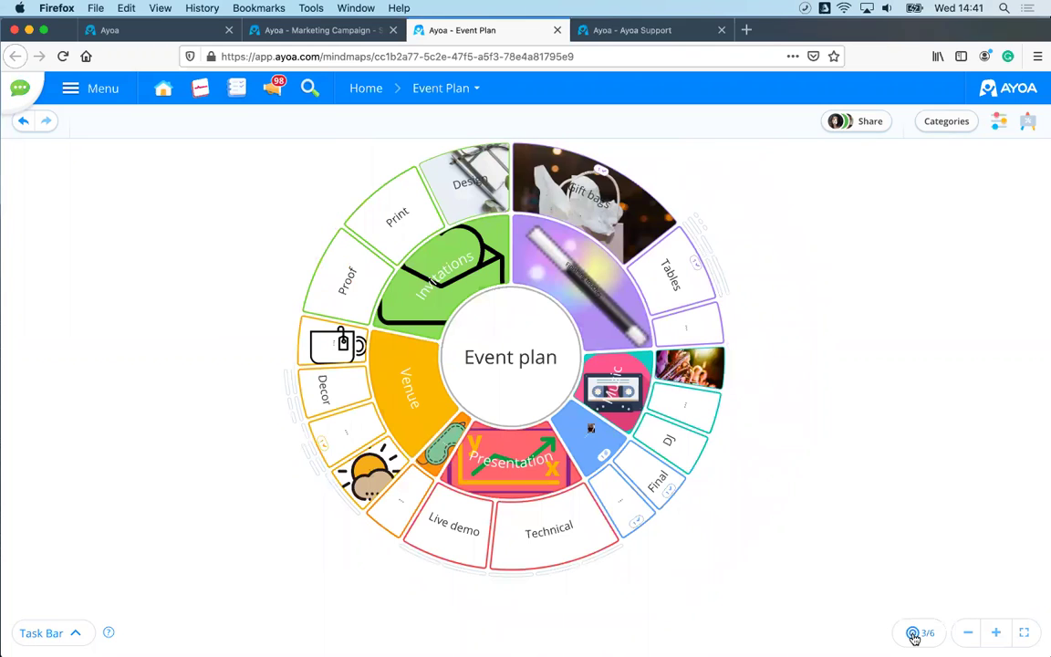
Step: Set the radial map to display 6 of 6 levels
{"action": "left_click", "coordinate": [920, 638]}
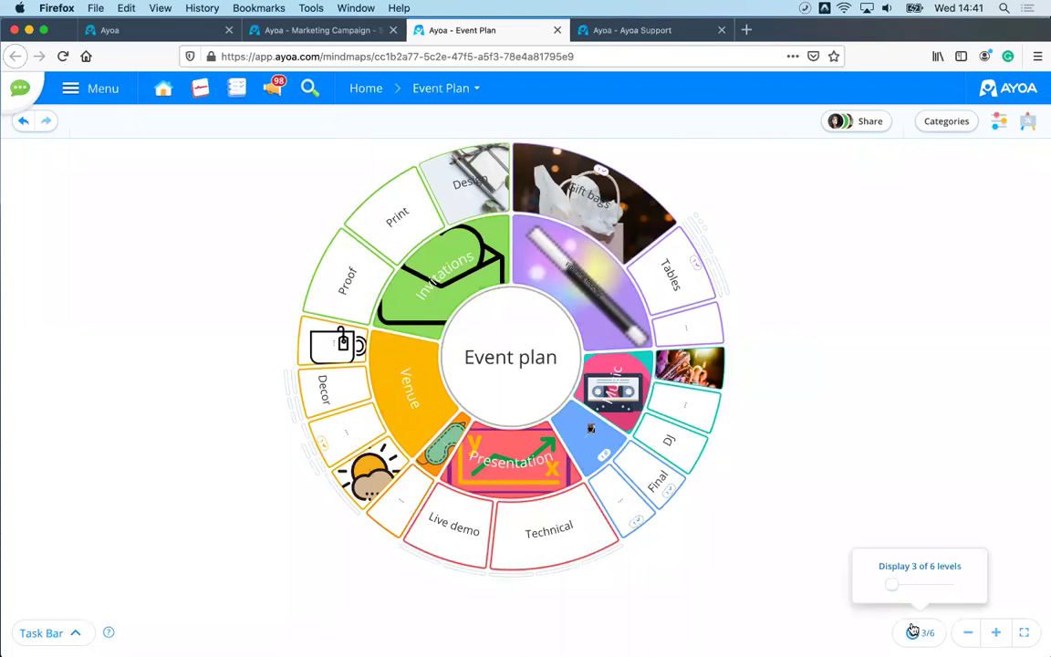
{"action": "left_click_drag", "start_coordinate": [892, 588], "coordinate": [953, 594]}
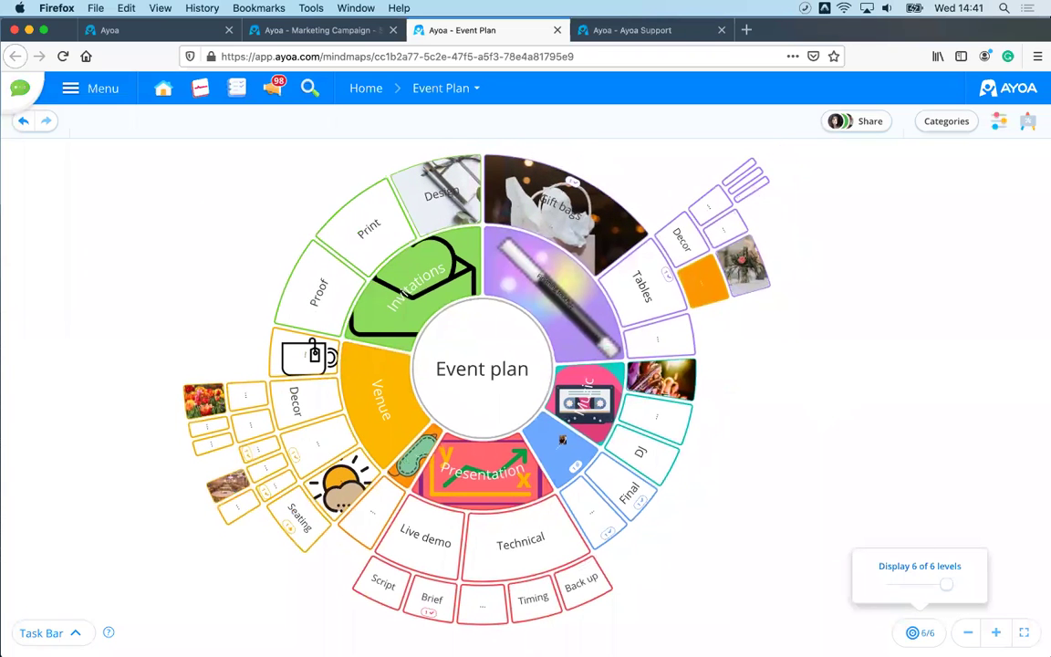
{"action": "left_click", "coordinate": [912, 632]}
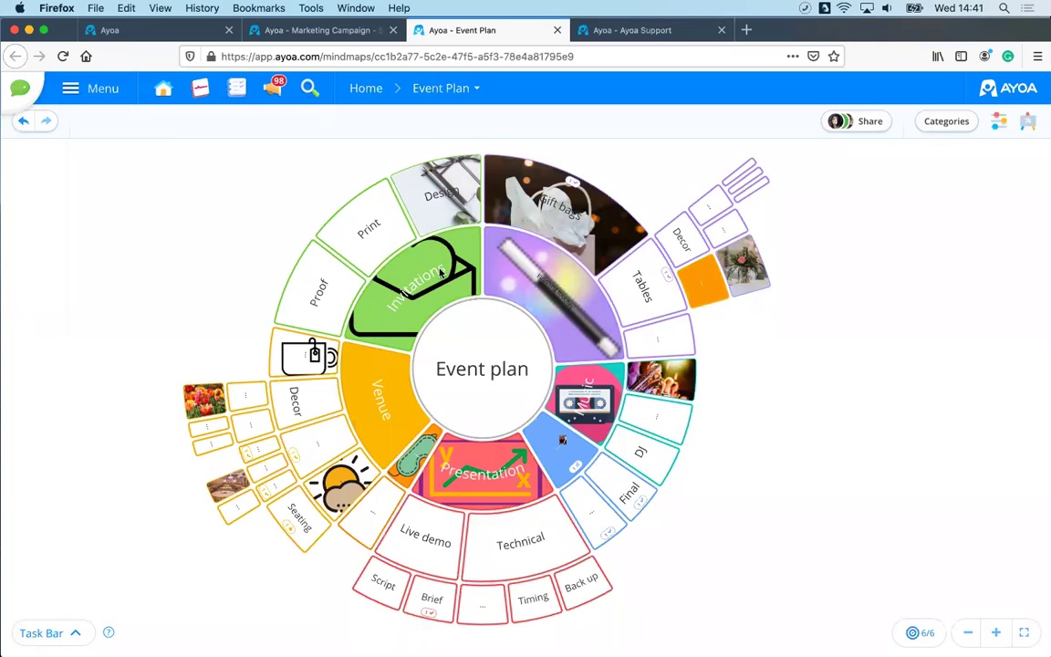
{"action": "scroll", "coordinate": [525, 306], "scroll_direction": "up", "scroll_amount": 3}
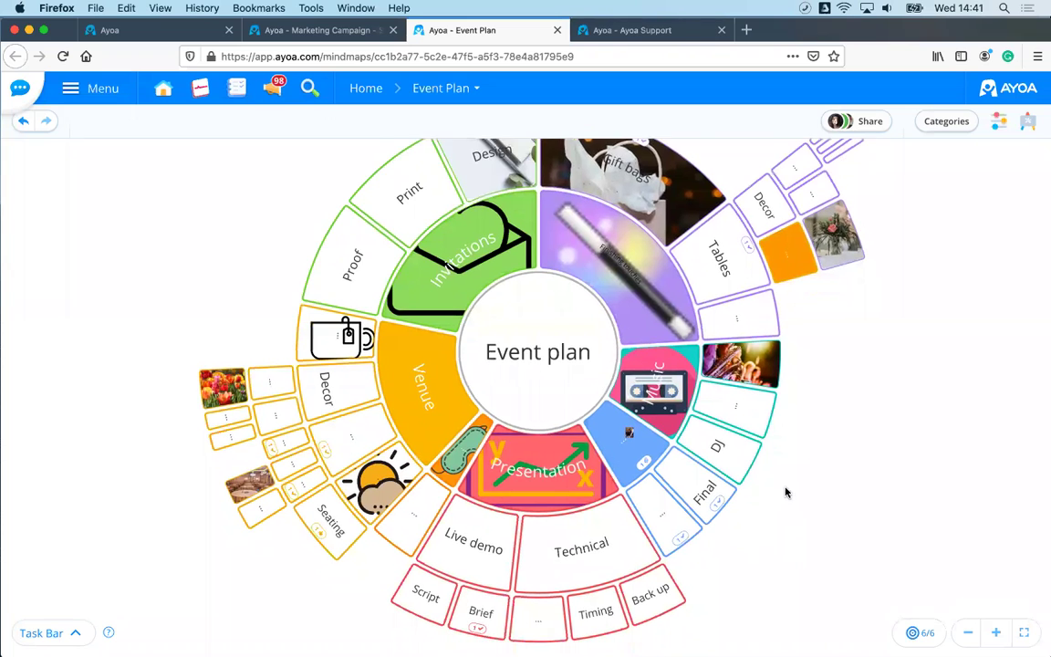
Step: Focus the radial map on the Presentation branch to view its child ideas, and return to the full Event plan wheel
{"action": "left_click", "coordinate": [525, 450]}
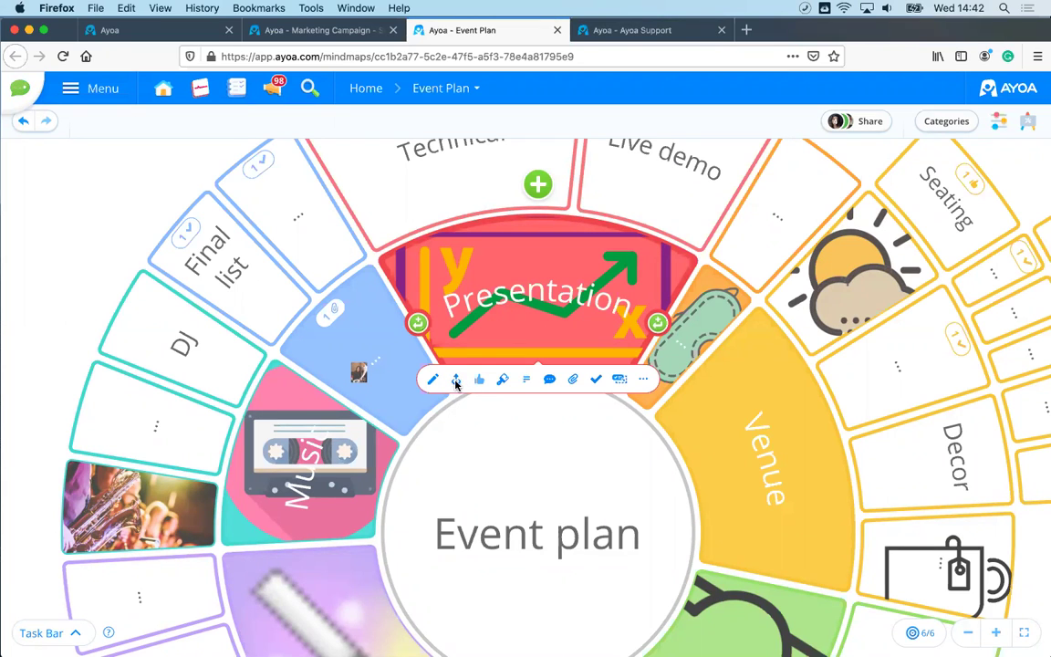
{"action": "left_click", "coordinate": [456, 379]}
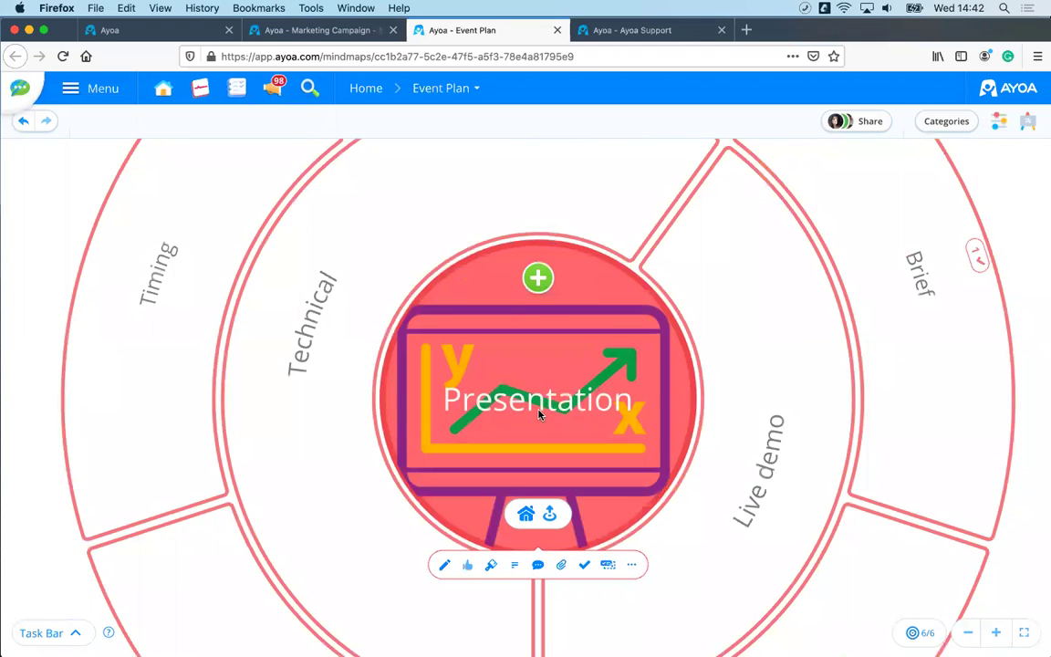
{"action": "scroll", "coordinate": [539, 411], "scroll_direction": "down", "scroll_amount": 5}
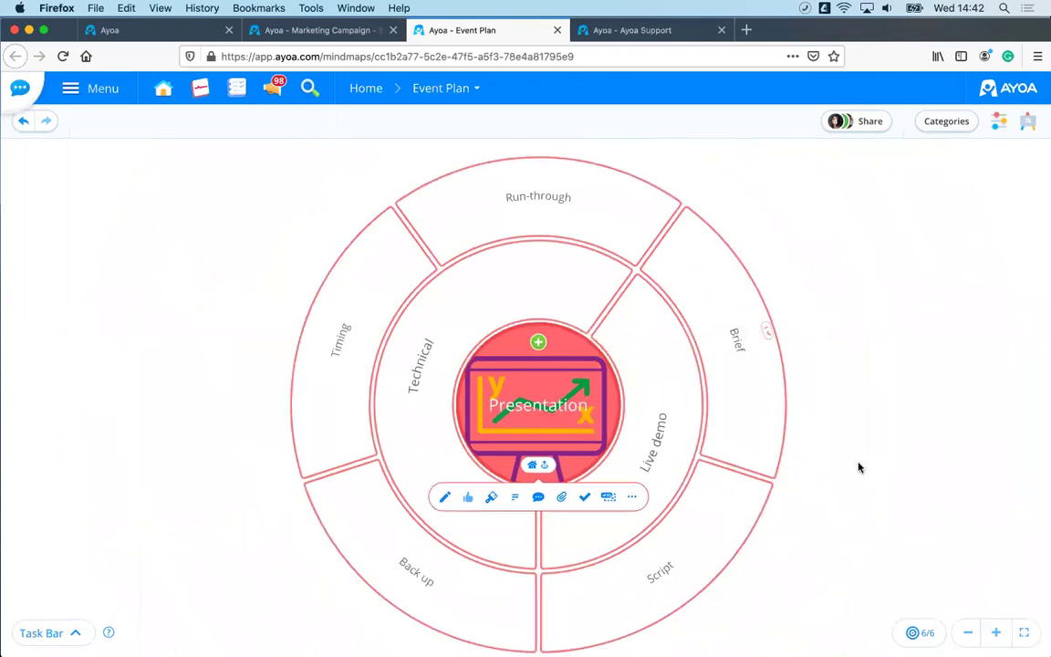
{"action": "left_click_drag", "start_coordinate": [856, 461], "coordinate": [807, 459]}
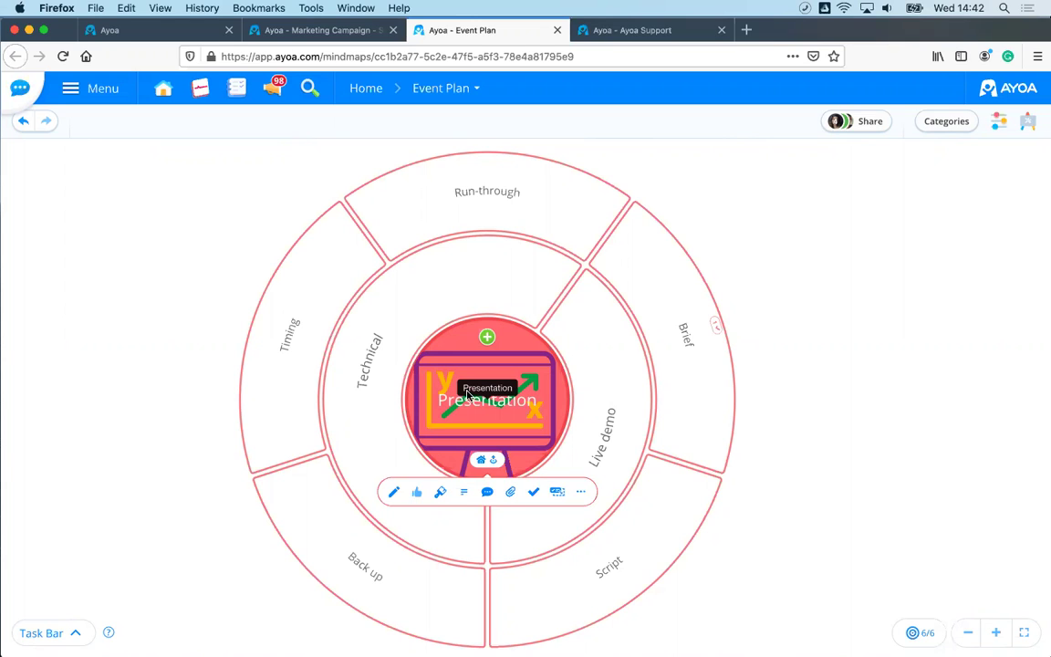
{"action": "left_click", "coordinate": [482, 463]}
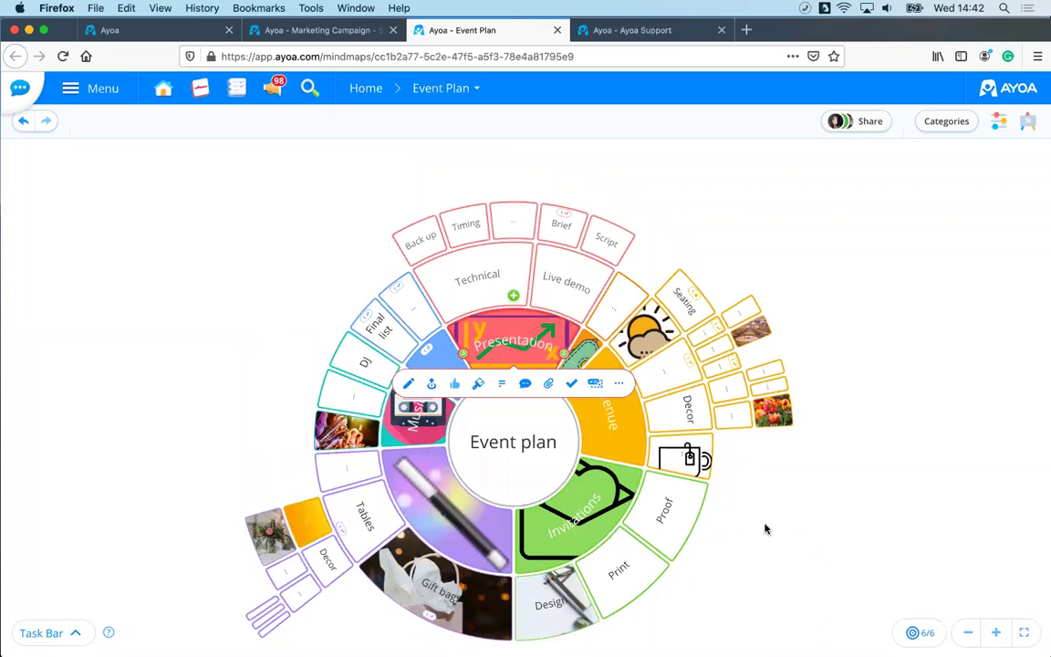
{"action": "scroll", "coordinate": [718, 485], "scroll_direction": "down", "scroll_amount": 2}
{"action": "scroll", "coordinate": [734, 492], "scroll_direction": "right", "scroll_amount": 2}
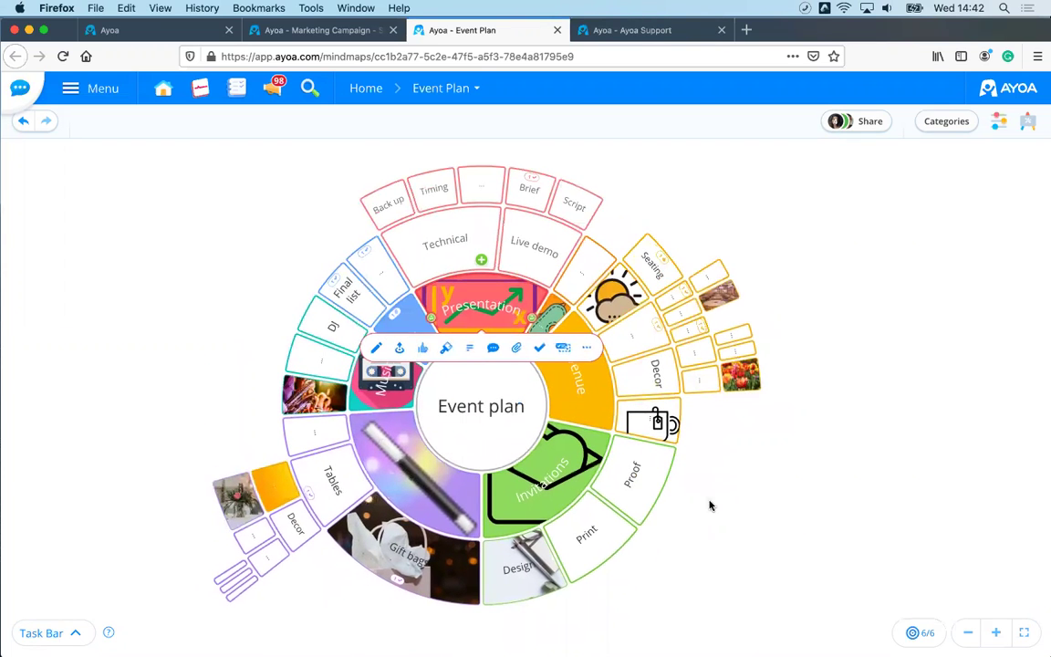
Step: Focus on the Invitations branch and its Design idea in turn, and return to the full Event plan wheel
{"action": "left_click_drag", "start_coordinate": [494, 430], "coordinate": [399, 352]}
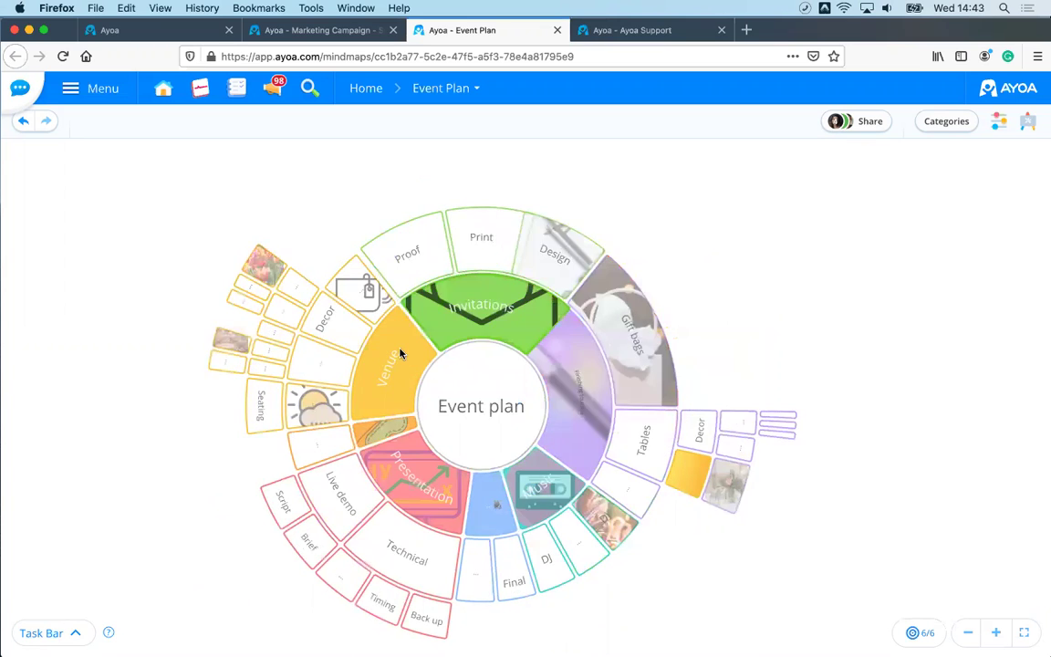
{"action": "left_click", "coordinate": [418, 312]}
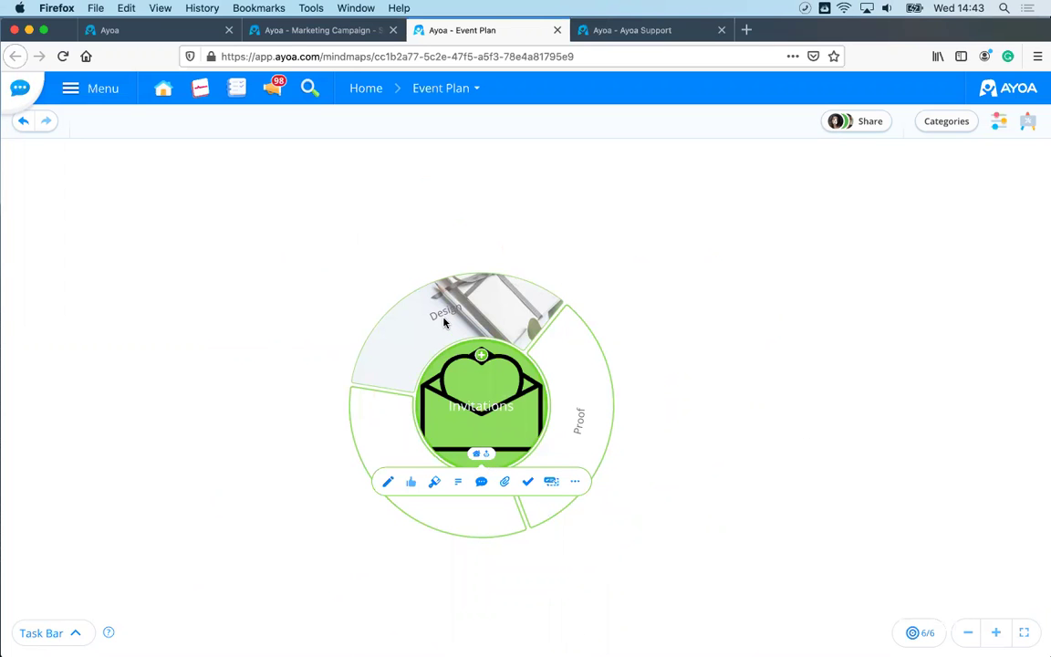
{"action": "left_click", "coordinate": [399, 290]}
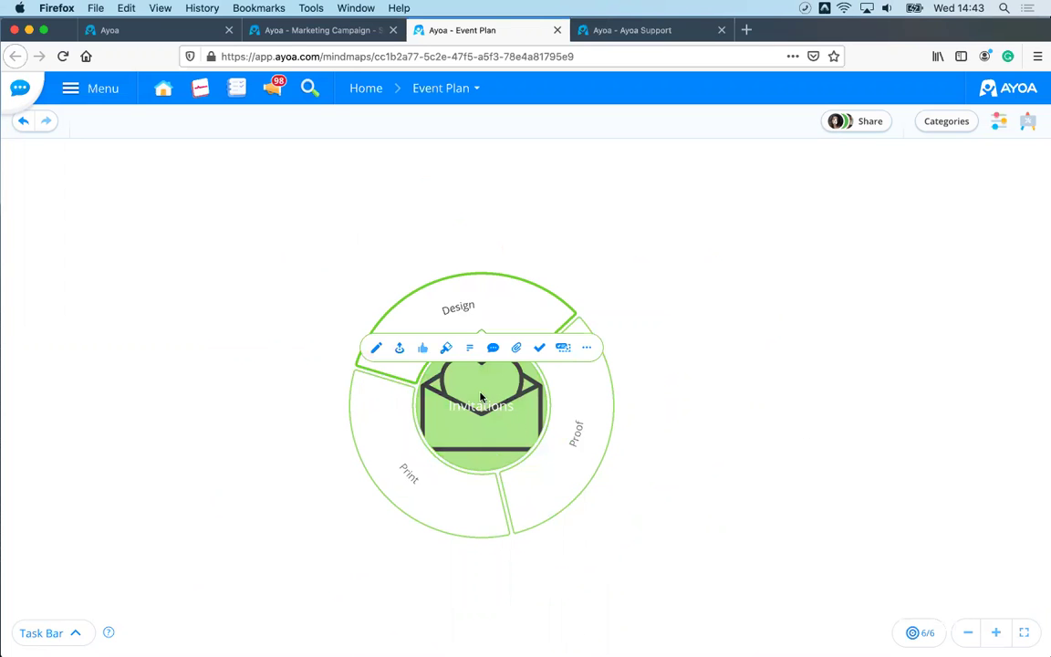
{"action": "left_click", "coordinate": [398, 348]}
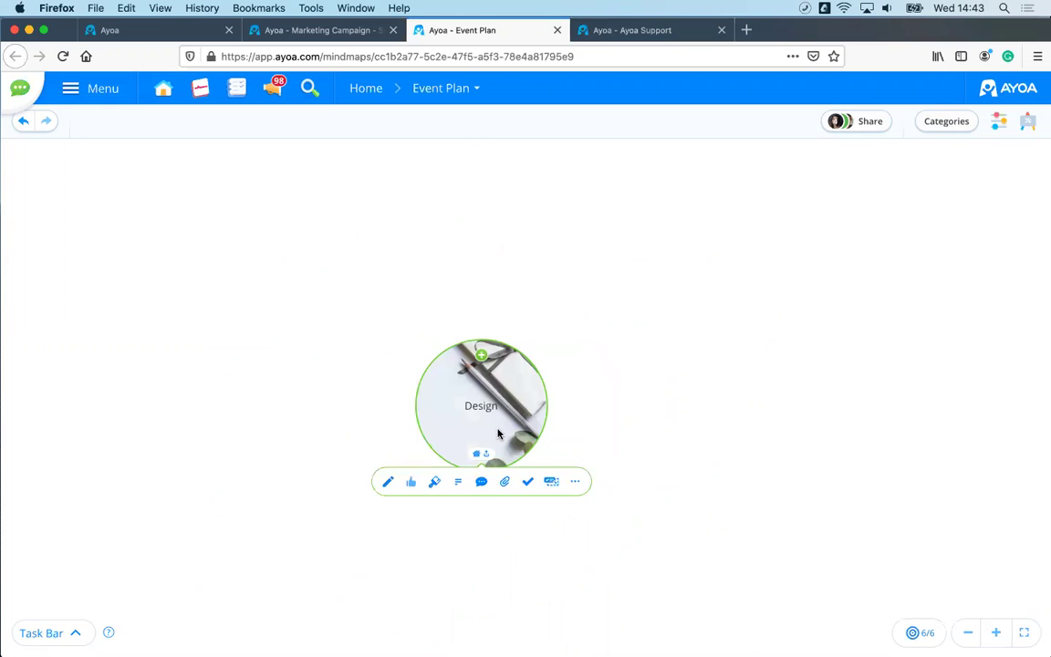
{"action": "scroll", "coordinate": [525, 475], "scroll_direction": "up", "scroll_amount": 5}
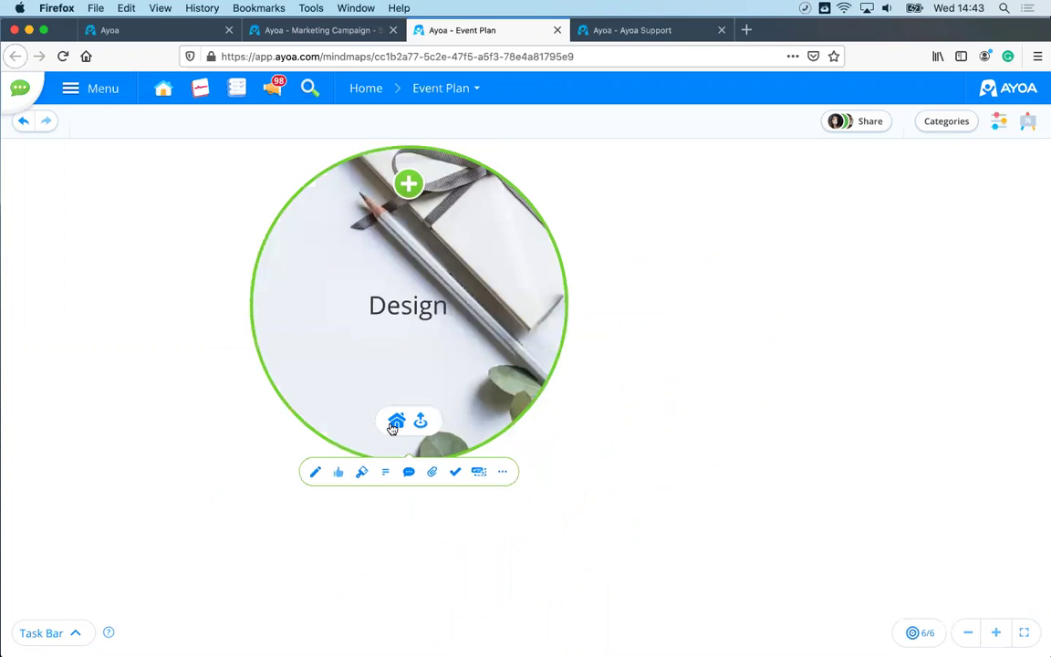
{"action": "left_click", "coordinate": [391, 421]}
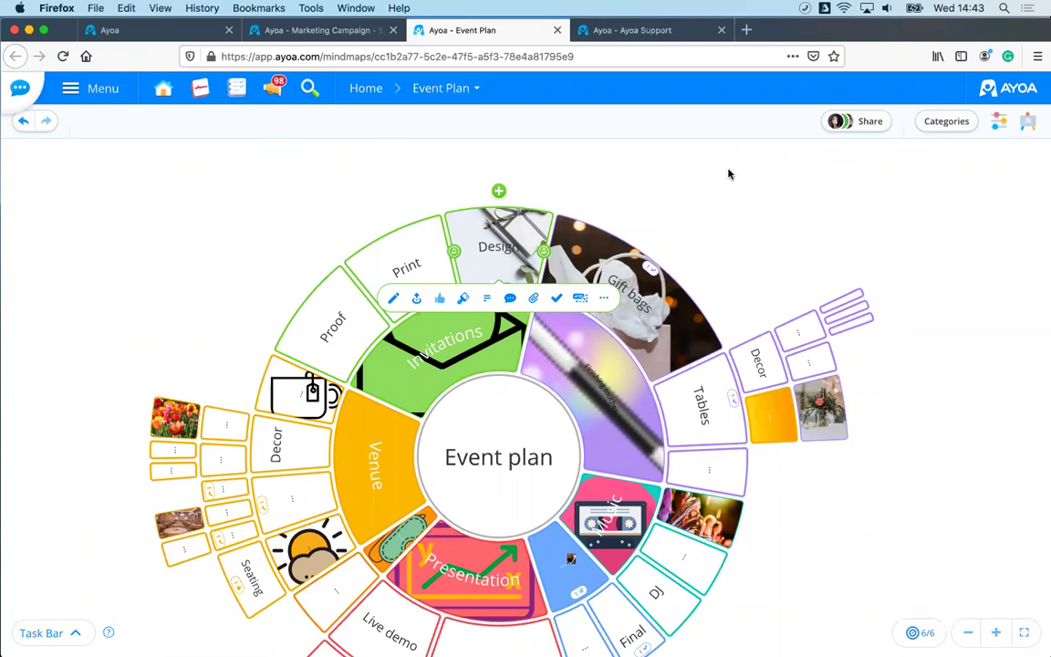
Step: Widen the Venue segment into Invitations and set the radial map to display 3 of 6 levels
{"action": "left_click_drag", "start_coordinate": [386, 404], "coordinate": [374, 345]}
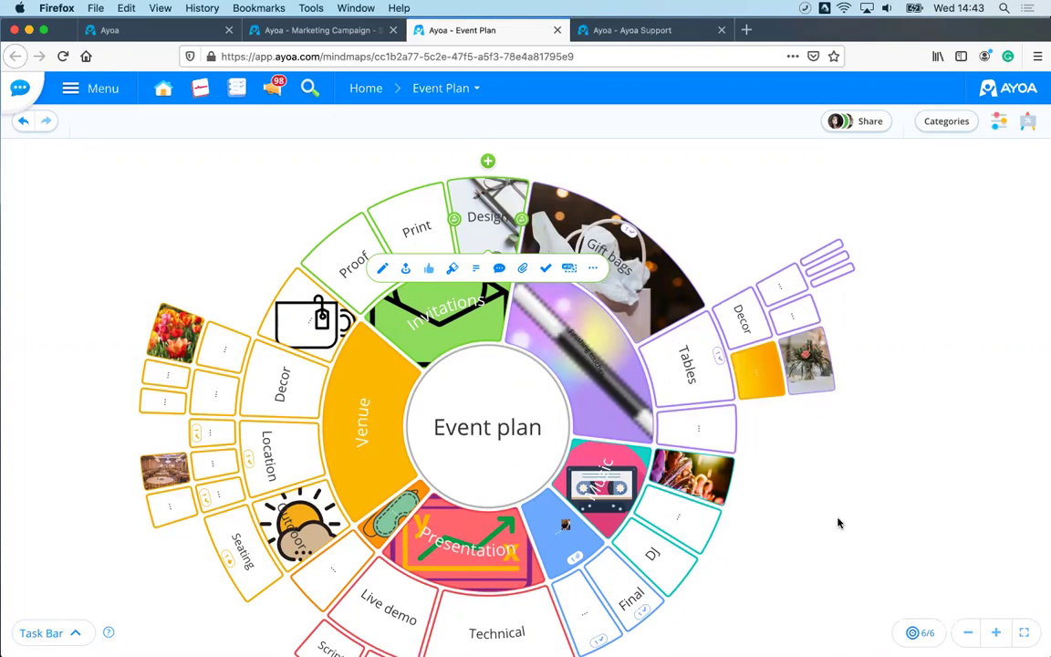
{"action": "left_click", "coordinate": [919, 632]}
{"action": "left_click_drag", "start_coordinate": [943, 592], "coordinate": [894, 591]}
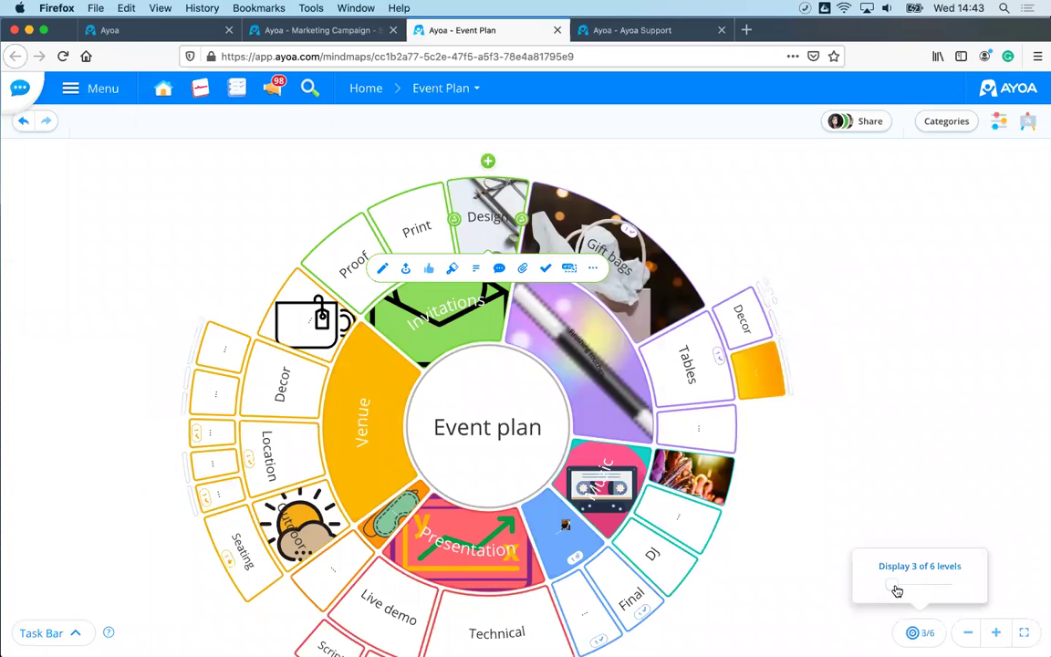
{"action": "left_click", "coordinate": [832, 389]}
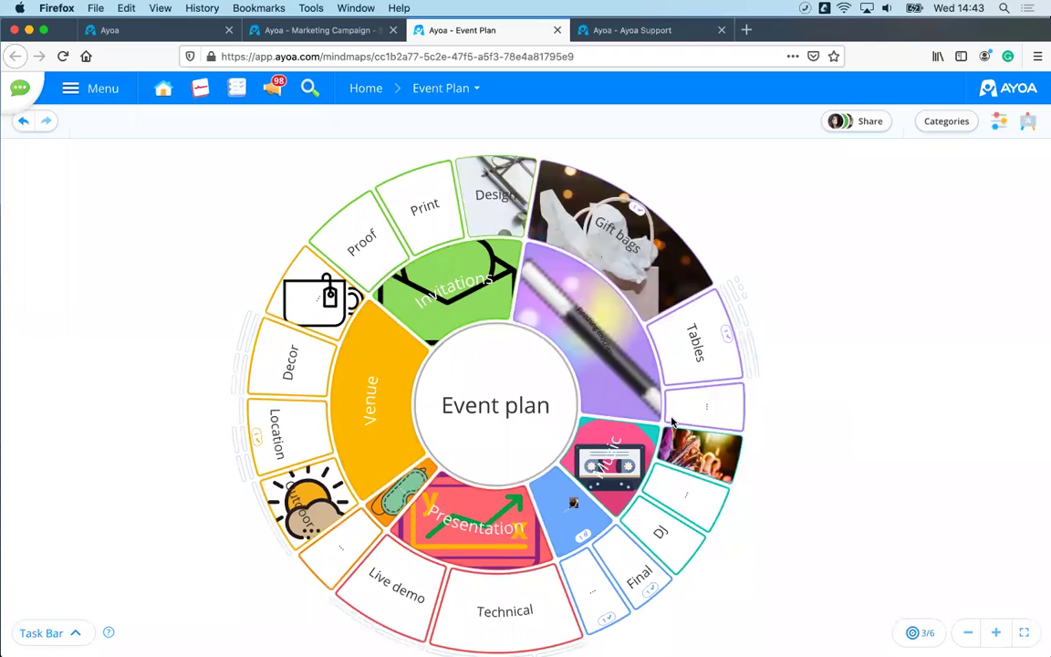
Step: Focus the radial map on the Proof idea under Invitations, and return to the full Event plan wheel
{"action": "left_click", "coordinate": [361, 232]}
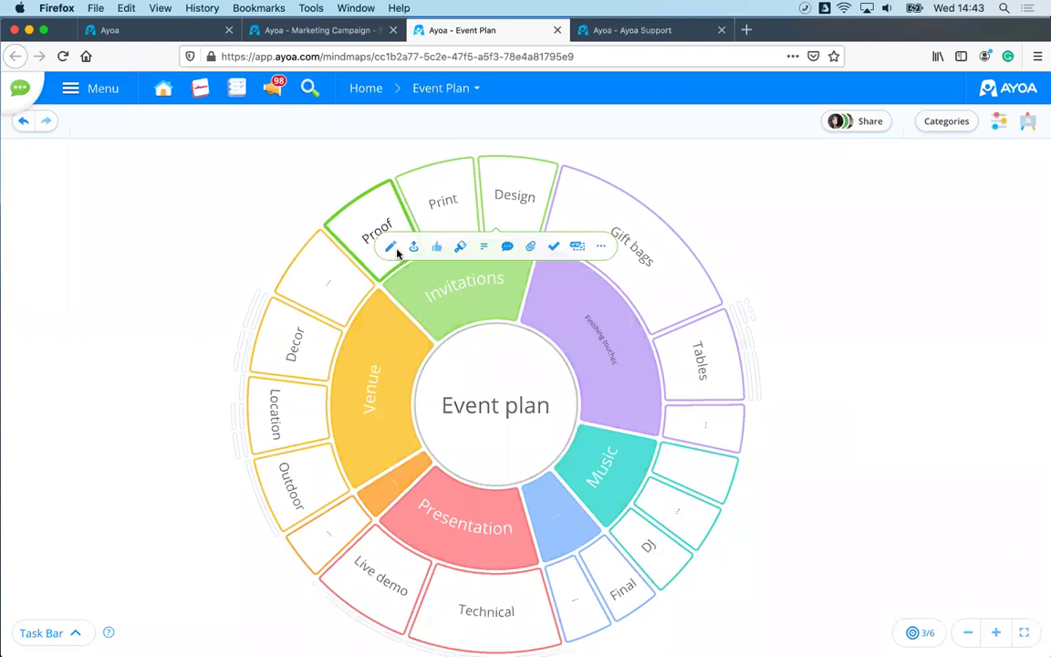
{"action": "left_click", "coordinate": [414, 360]}
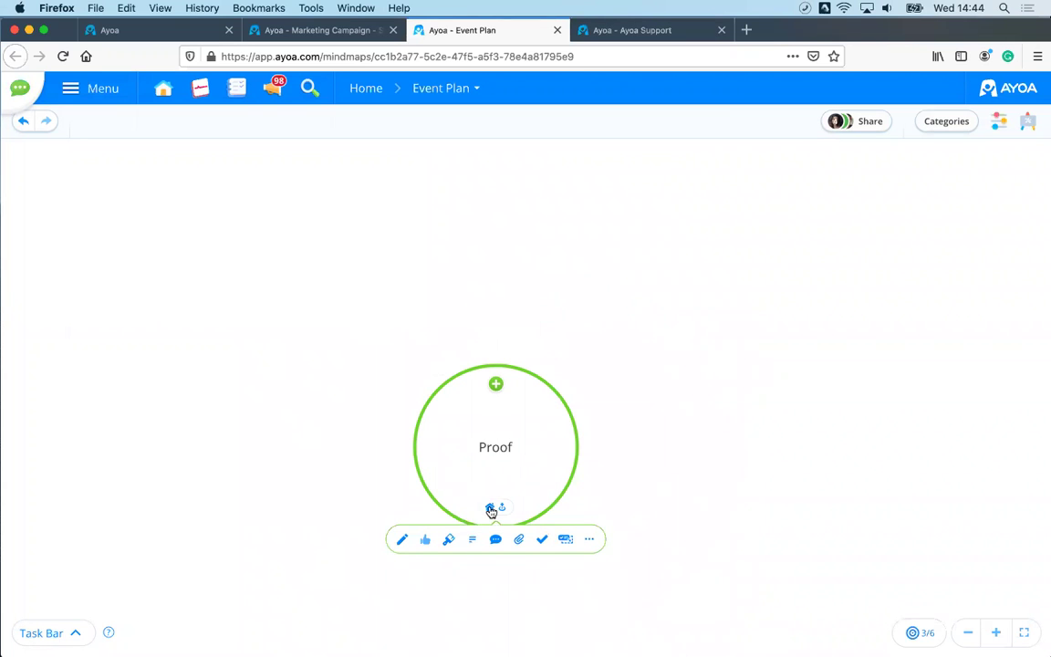
{"action": "left_click", "coordinate": [501, 509]}
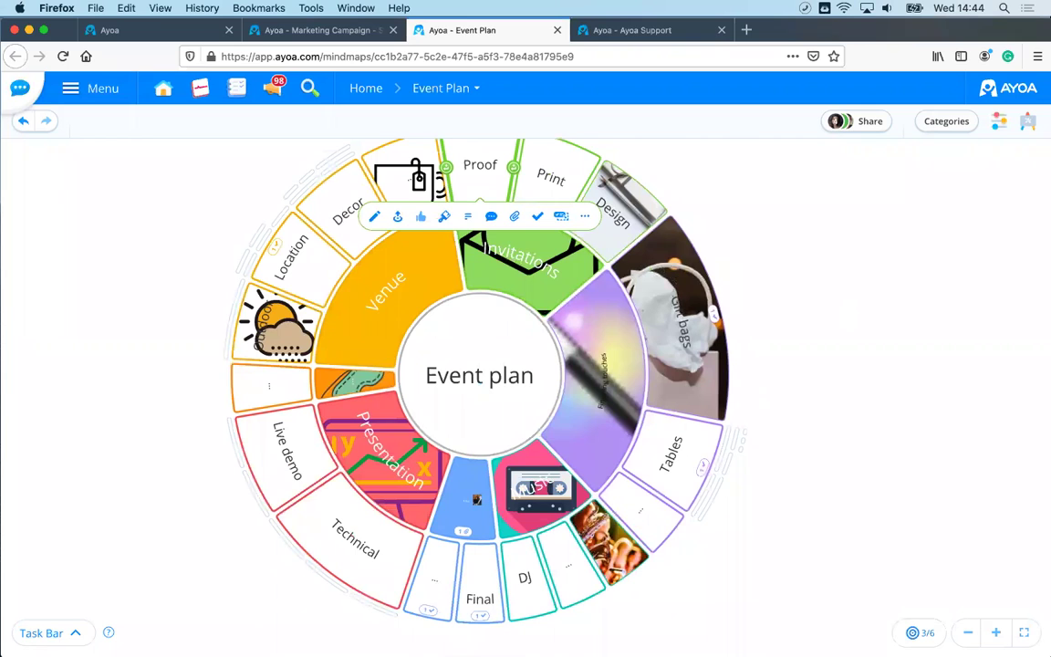
Step: Set the Event plan radial map to display 5 of 6 levels
{"action": "left_click", "coordinate": [915, 633]}
{"action": "left_click_drag", "start_coordinate": [890, 591], "coordinate": [935, 589]}
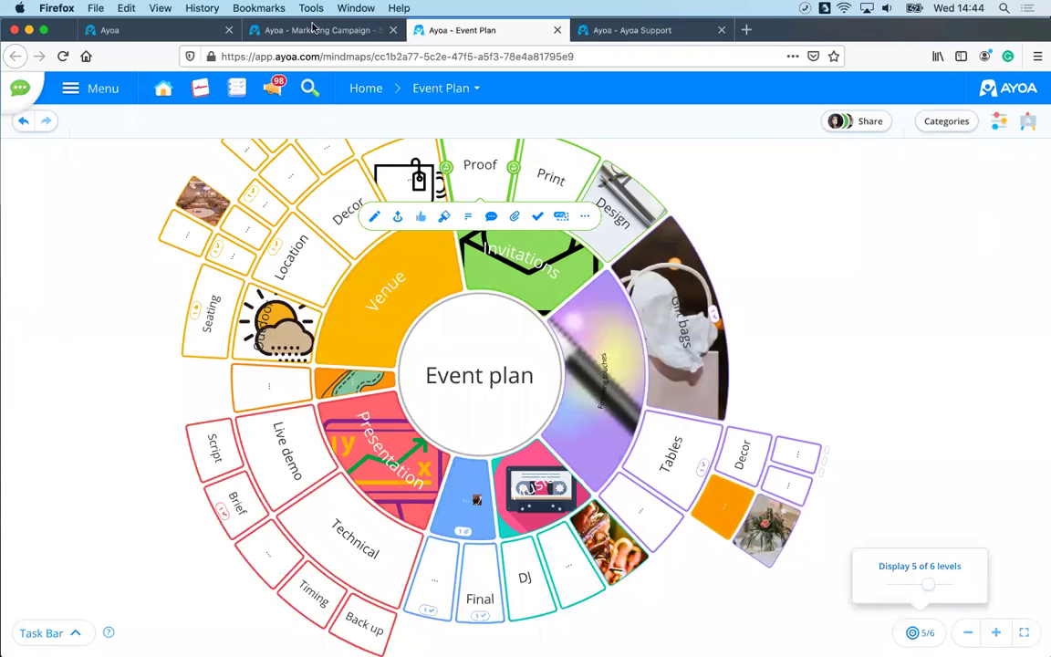
Step: Go to the new mind map setup on the Ayoa home page and browse the available mind map templates
{"action": "left_click", "coordinate": [139, 34]}
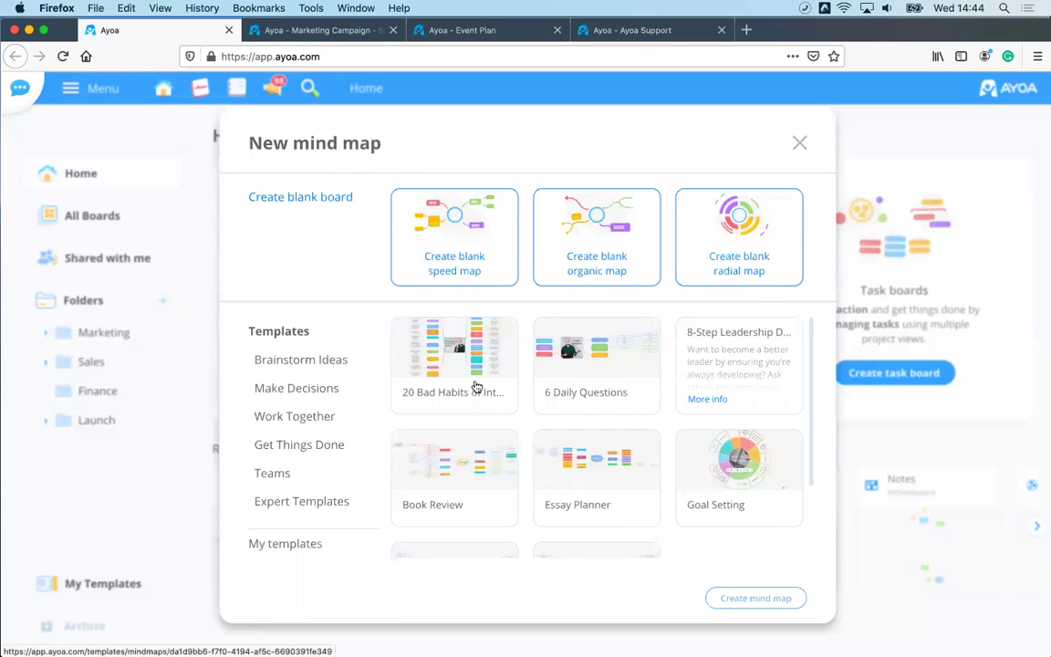
{"action": "scroll", "coordinate": [592, 393], "scroll_direction": "down", "scroll_amount": 3}
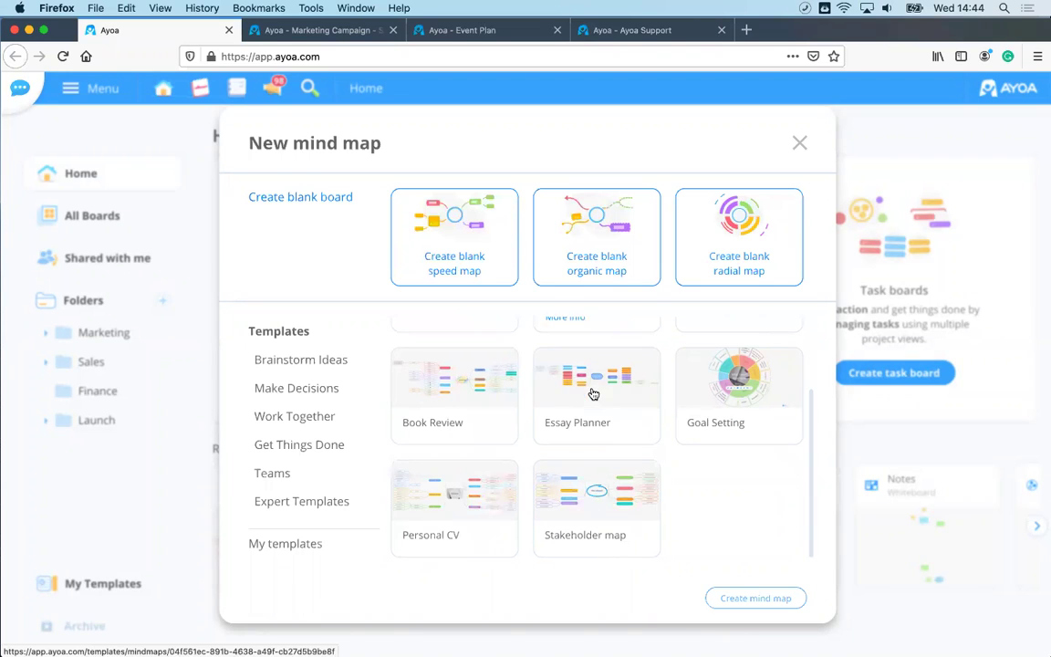
{"action": "scroll", "coordinate": [591, 500], "scroll_direction": "up", "scroll_amount": 2}
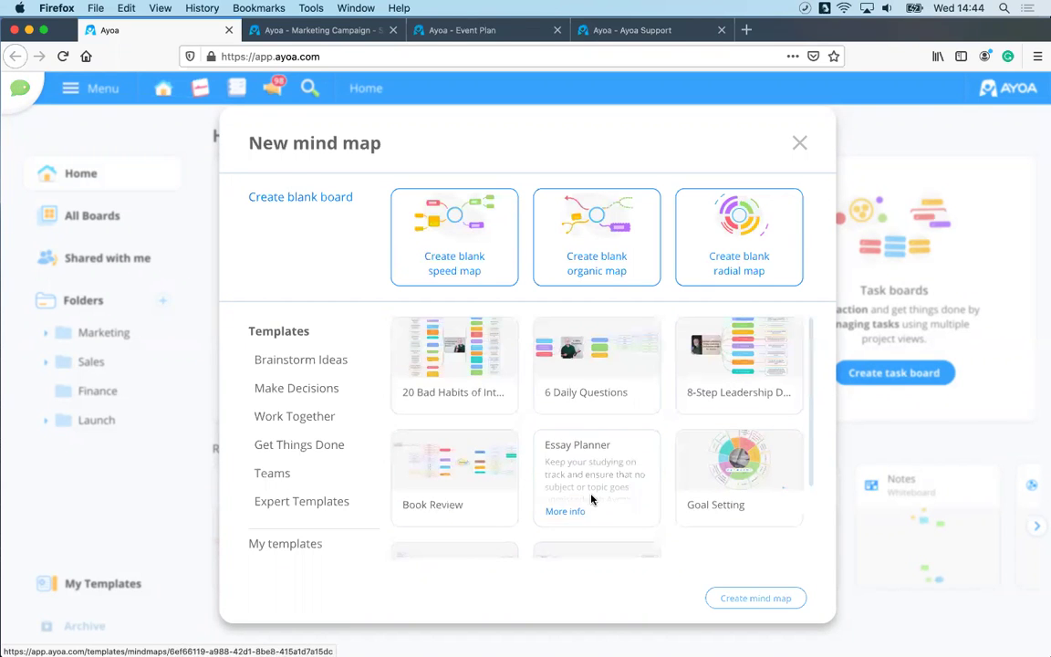
{"action": "scroll", "coordinate": [491, 469], "scroll_direction": "down", "scroll_amount": 3}
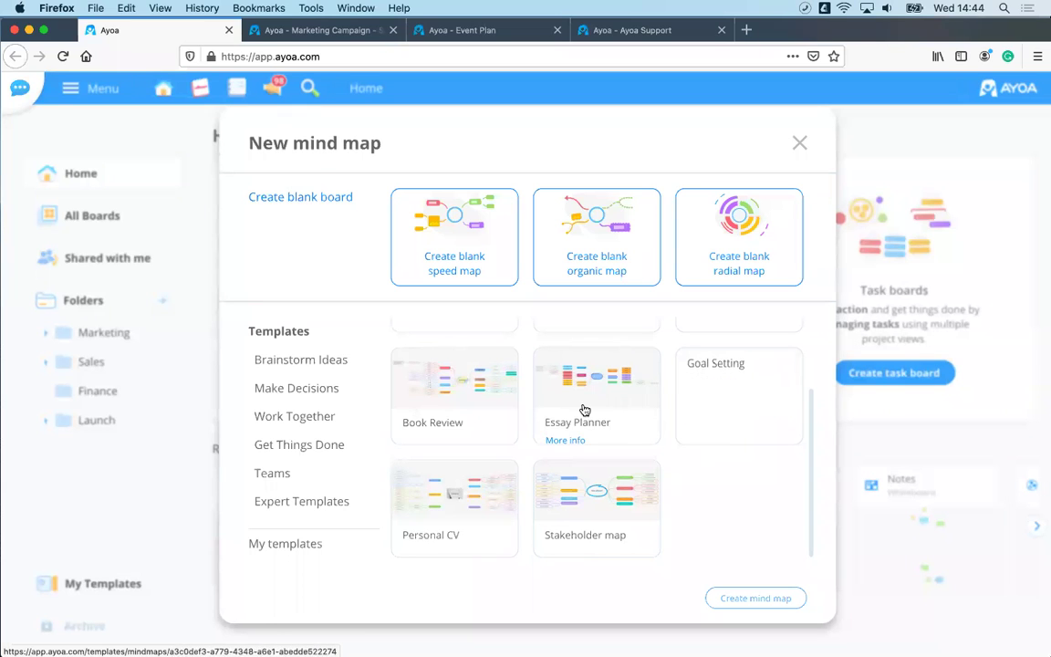
{"action": "scroll", "coordinate": [593, 365], "scroll_direction": "up", "scroll_amount": 2}
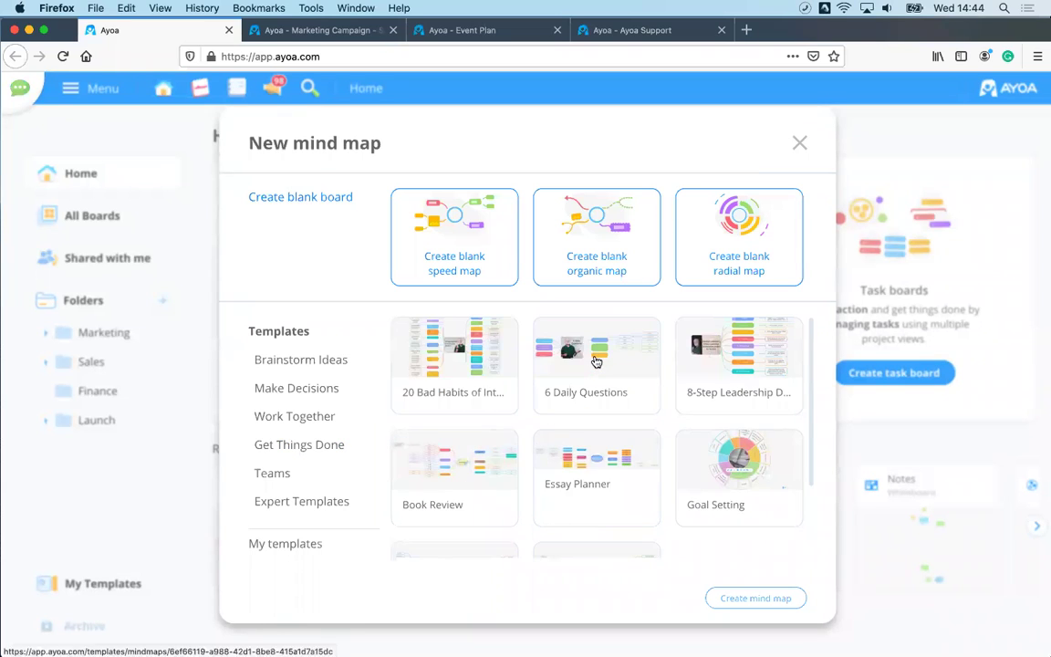
{"action": "scroll", "coordinate": [596, 363], "scroll_direction": "down", "scroll_amount": 2}
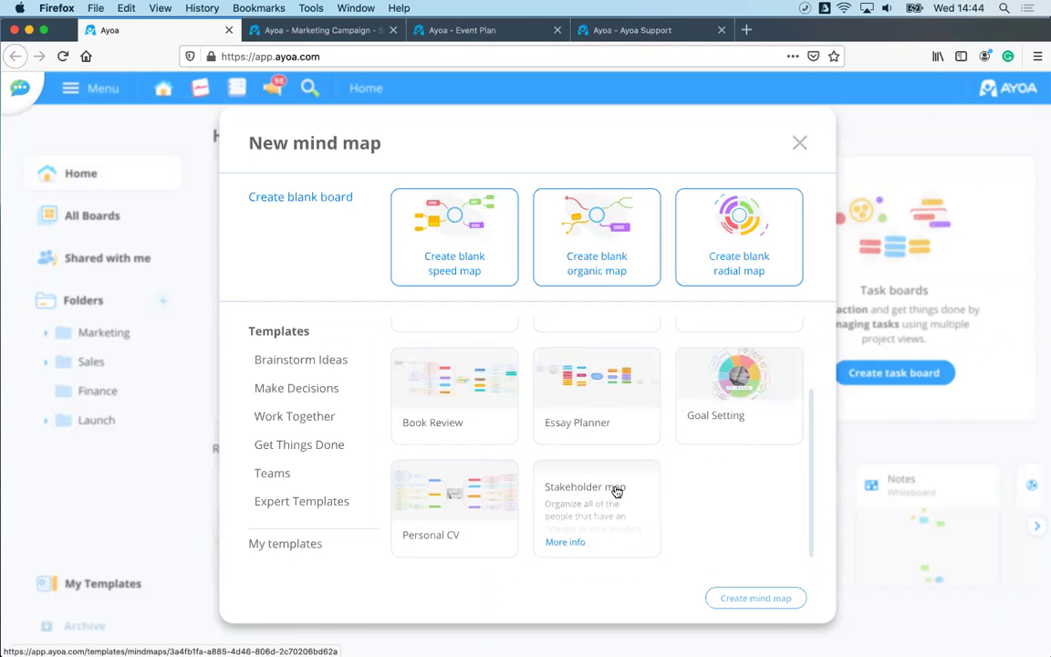
{"action": "scroll", "coordinate": [547, 411], "scroll_direction": "up", "scroll_amount": 2}
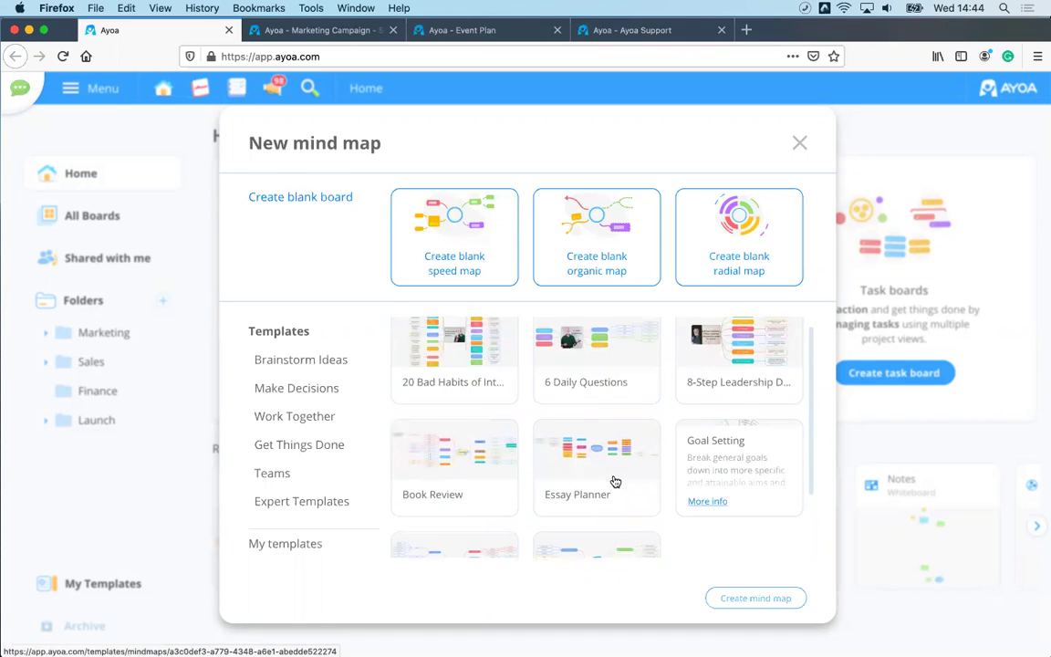
{"action": "scroll", "coordinate": [615, 481], "scroll_direction": "down", "scroll_amount": 2}
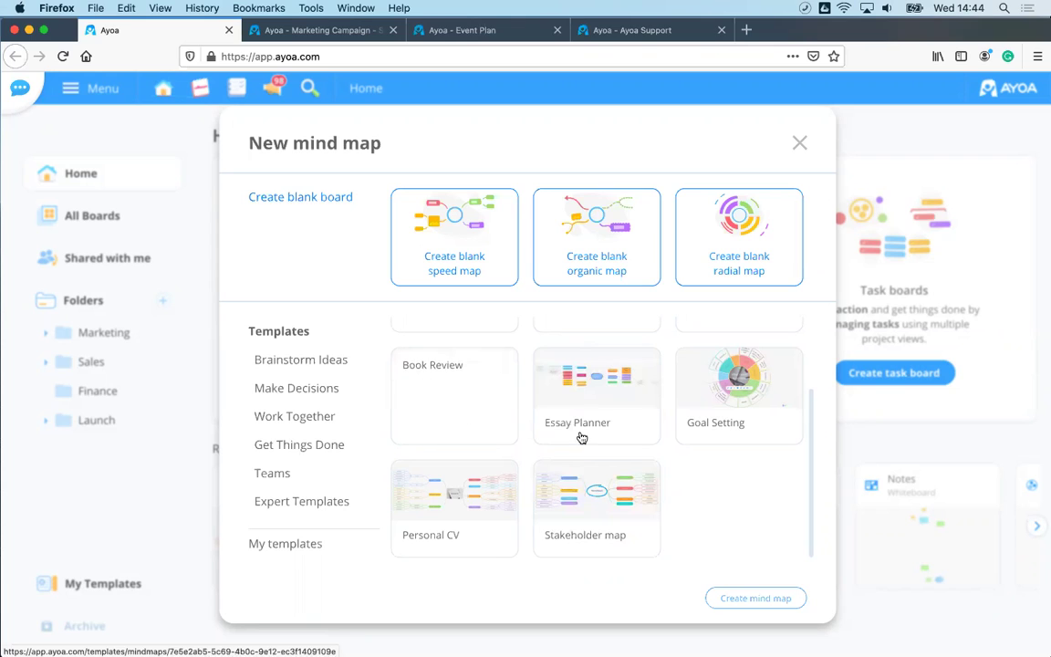
Step: Create a mind map from the Book Review template, keeping its default name and description
{"action": "left_click", "coordinate": [466, 422]}
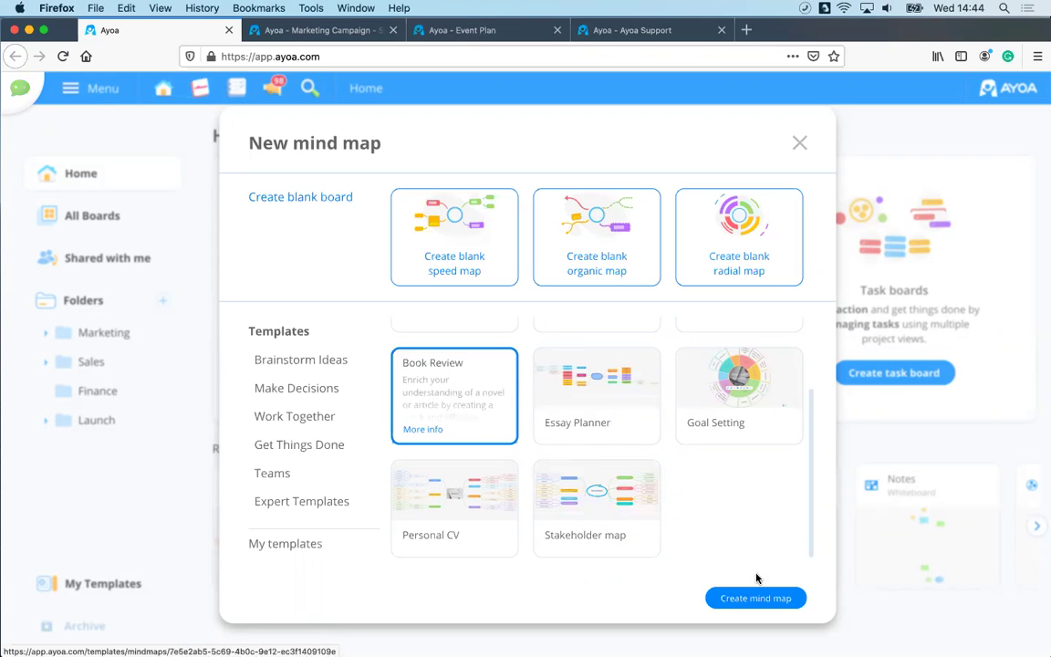
{"action": "left_click", "coordinate": [782, 599]}
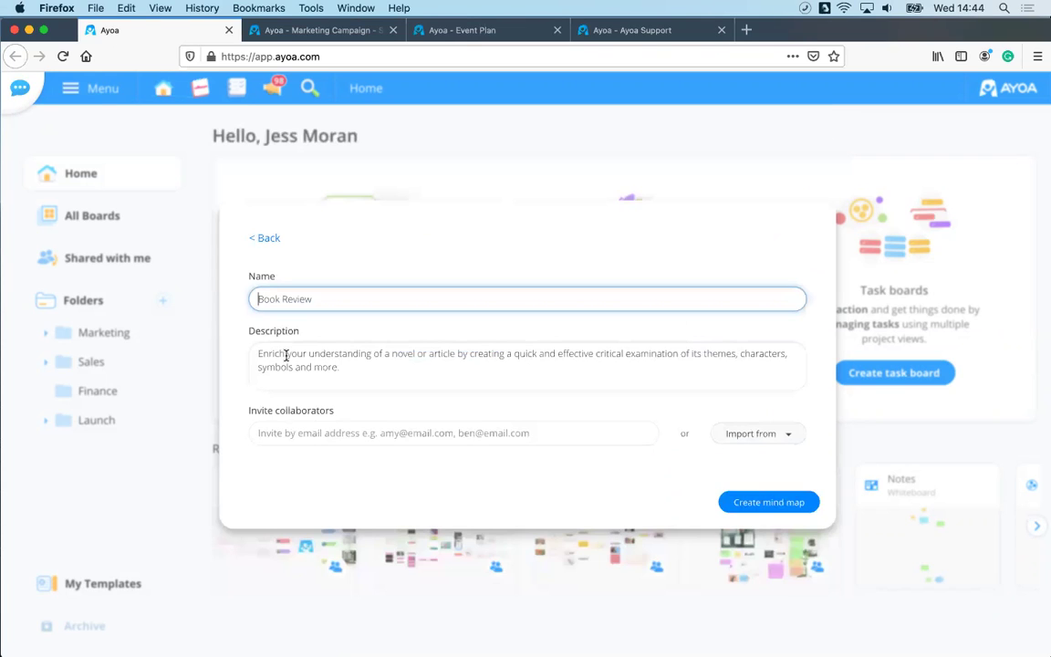
{"action": "left_click", "coordinate": [788, 509]}
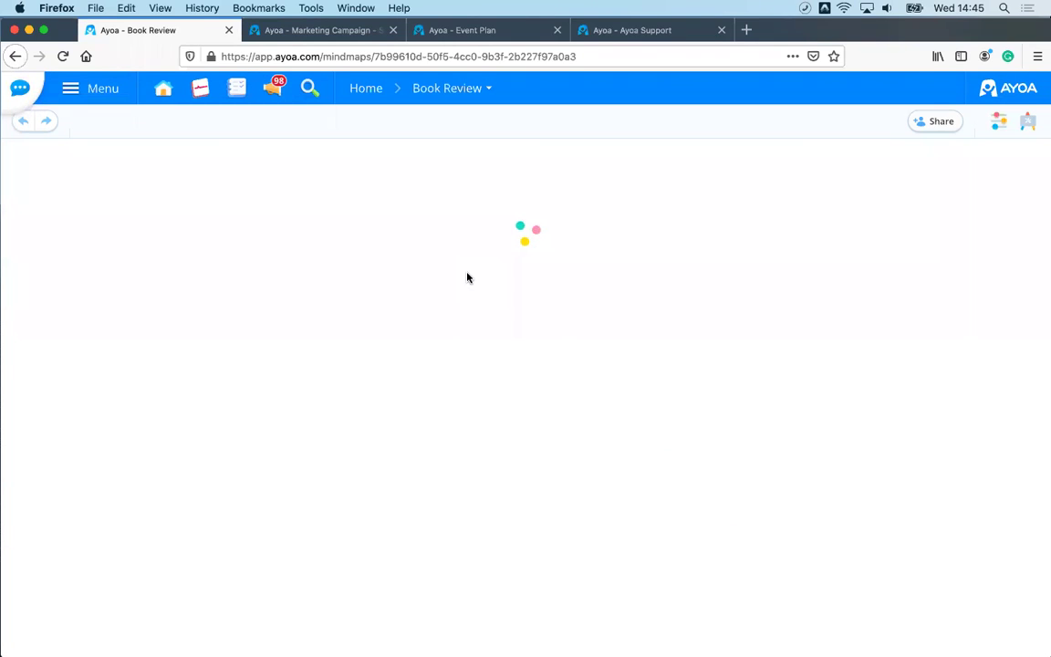
Step: Look over the Animal Farm map's central idea and the branches on both sides of it
{"action": "scroll", "coordinate": [628, 399], "scroll_direction": "down", "scroll_amount": 5}
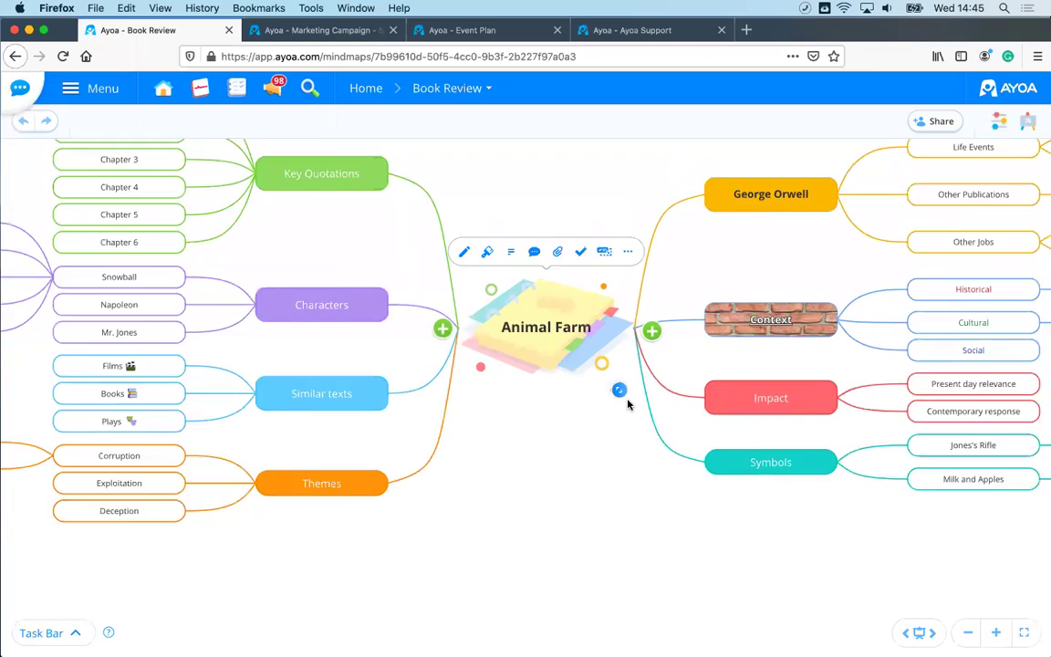
{"action": "scroll", "coordinate": [628, 404], "scroll_direction": "up", "scroll_amount": 5}
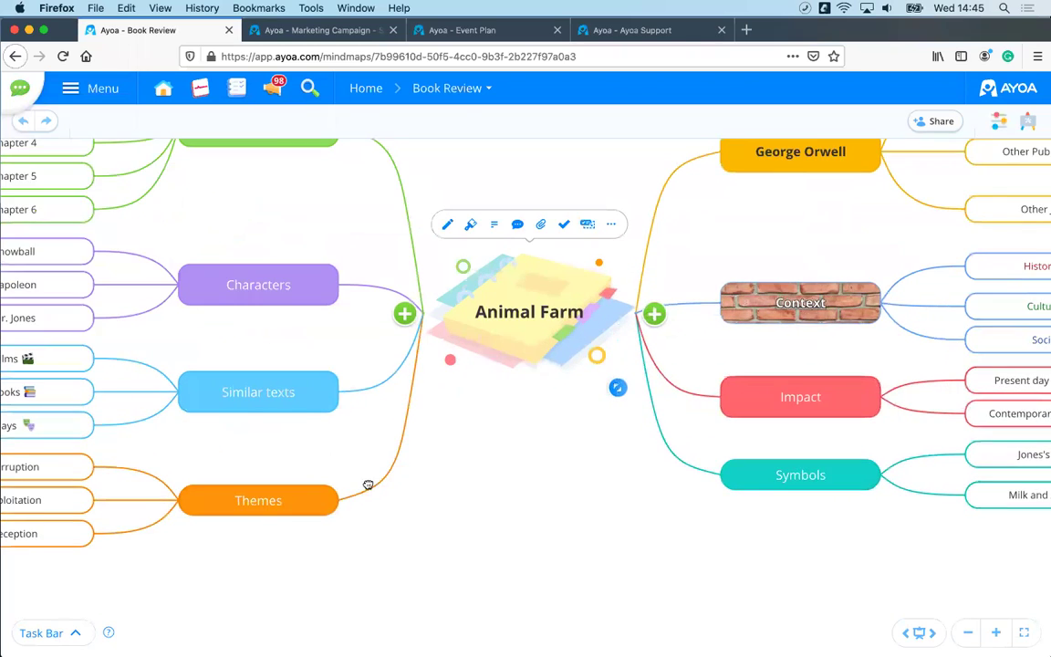
{"action": "scroll", "coordinate": [315, 521], "scroll_direction": "right", "scroll_amount": 5}
{"action": "scroll", "coordinate": [329, 457], "scroll_direction": "left", "scroll_amount": 4}
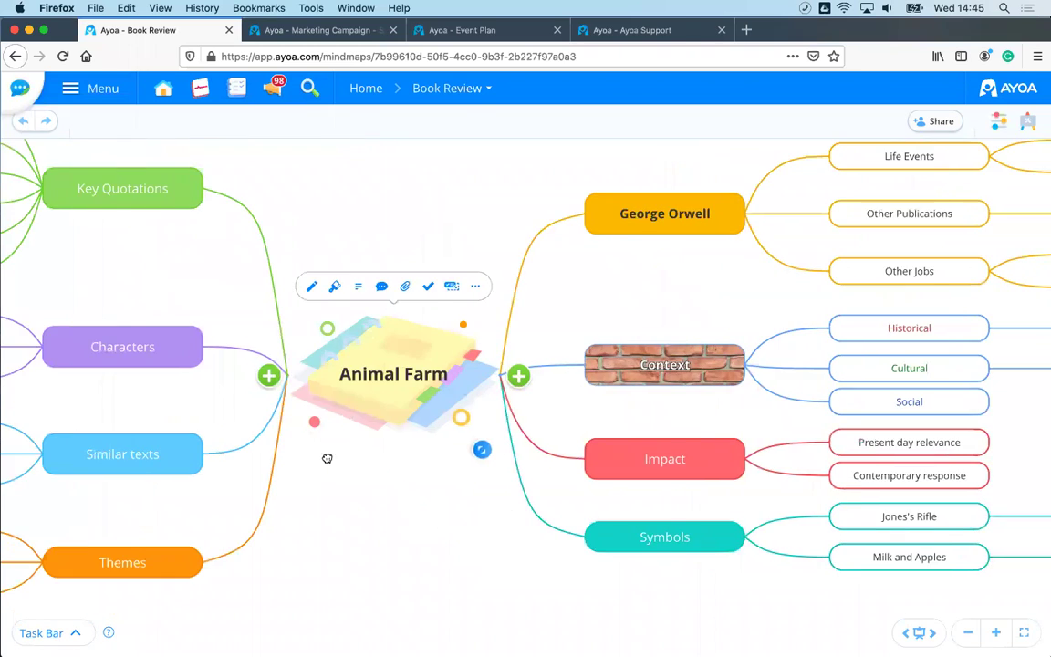
{"action": "scroll", "coordinate": [328, 457], "scroll_direction": "right", "scroll_amount": 4}
{"action": "scroll", "coordinate": [328, 457], "scroll_direction": "down", "scroll_amount": 2}
{"action": "scroll", "coordinate": [331, 482], "scroll_direction": "down", "scroll_amount": 1}
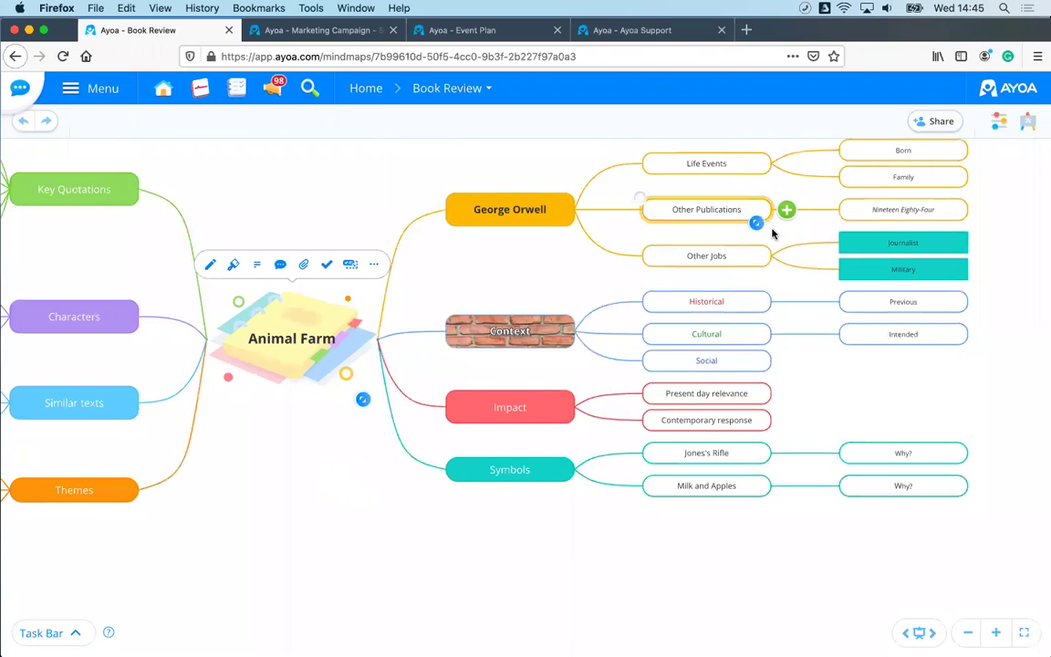
Step: Change the Book Review map's board type to Radial Map and close the display options
{"action": "left_click", "coordinate": [1001, 125]}
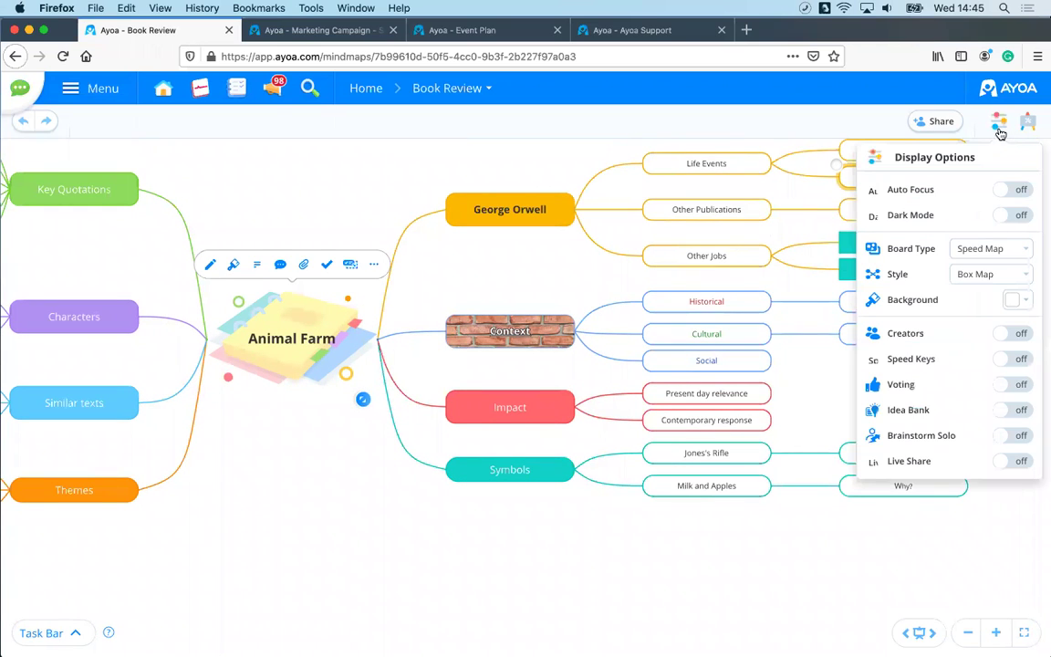
{"action": "left_click", "coordinate": [975, 252]}
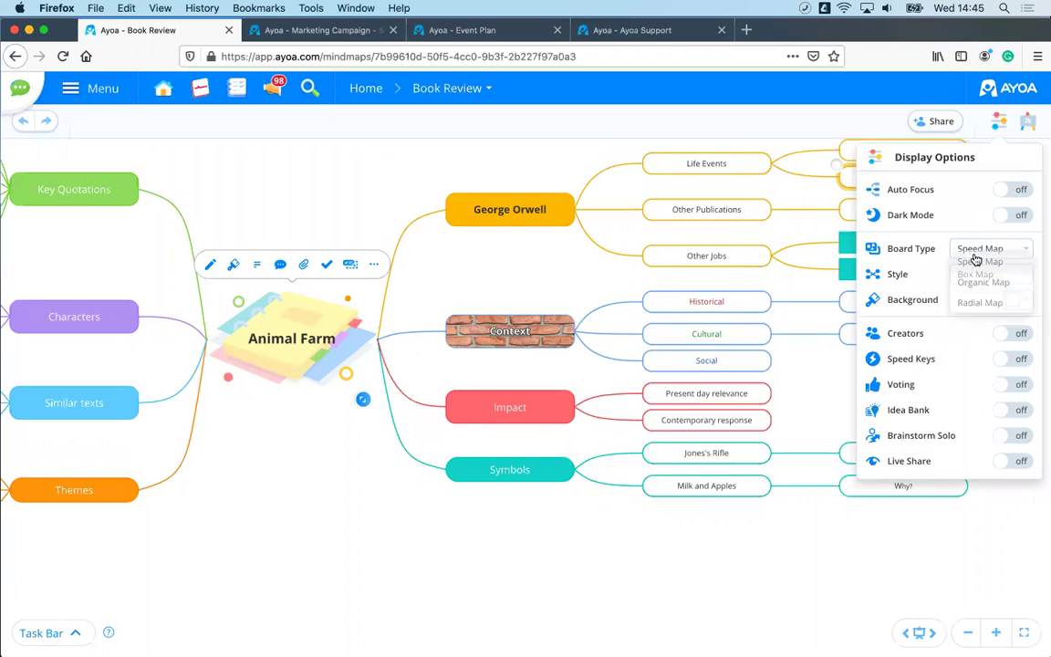
{"action": "left_click", "coordinate": [979, 312]}
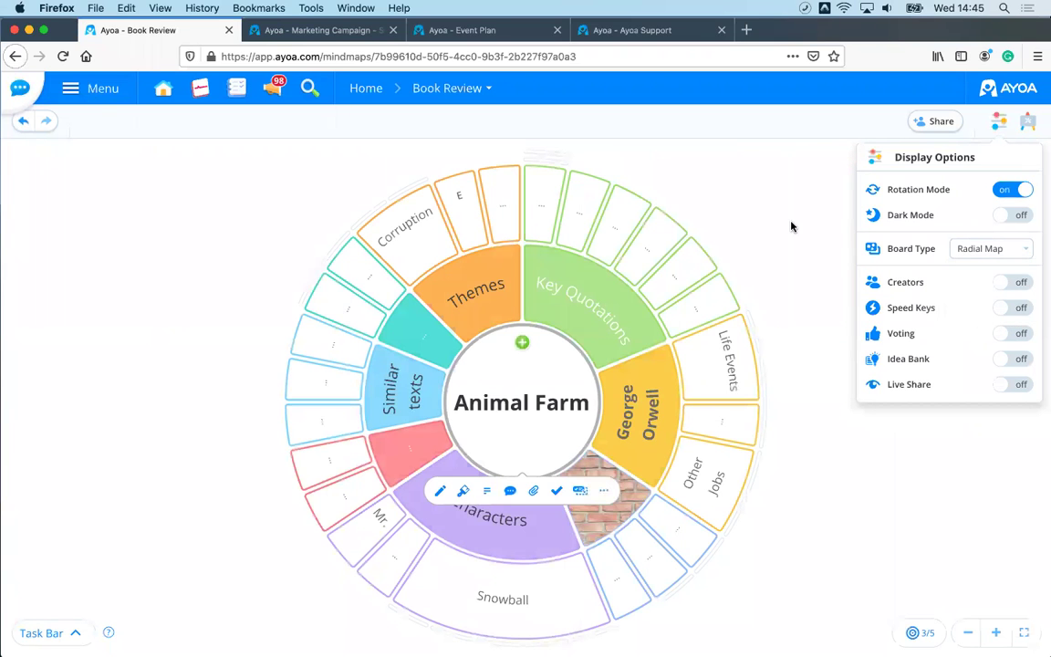
{"action": "left_click", "coordinate": [757, 254]}
Step: Focus the radial map on the Key Quotations branch to view its chapter ideas
{"action": "scroll", "coordinate": [832, 318], "scroll_direction": "up", "scroll_amount": 3}
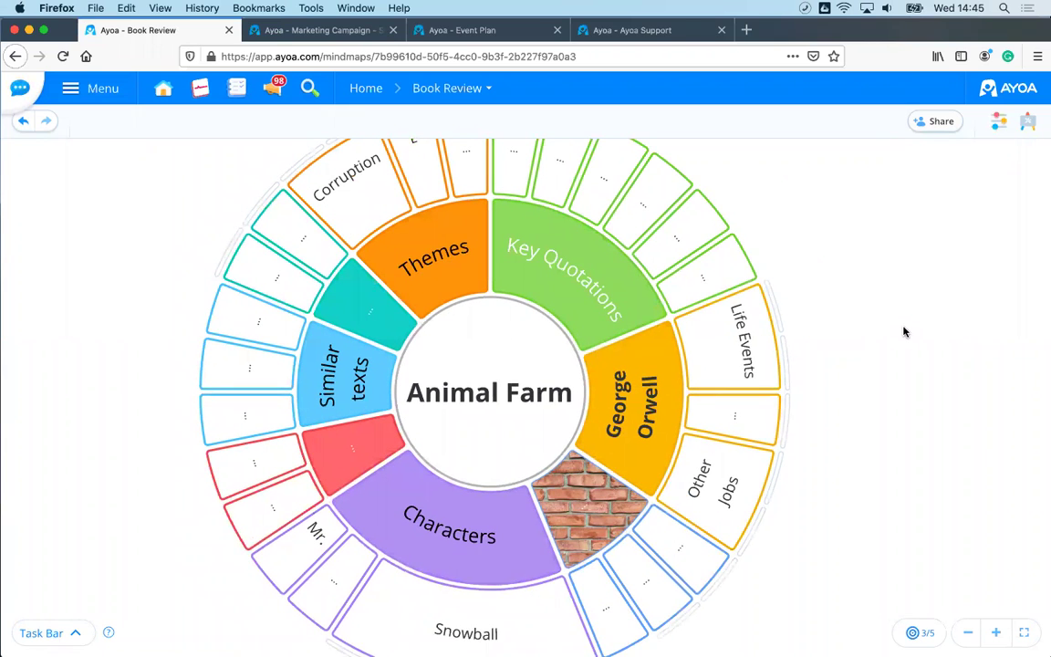
{"action": "scroll", "coordinate": [905, 329], "scroll_direction": "up", "scroll_amount": 1}
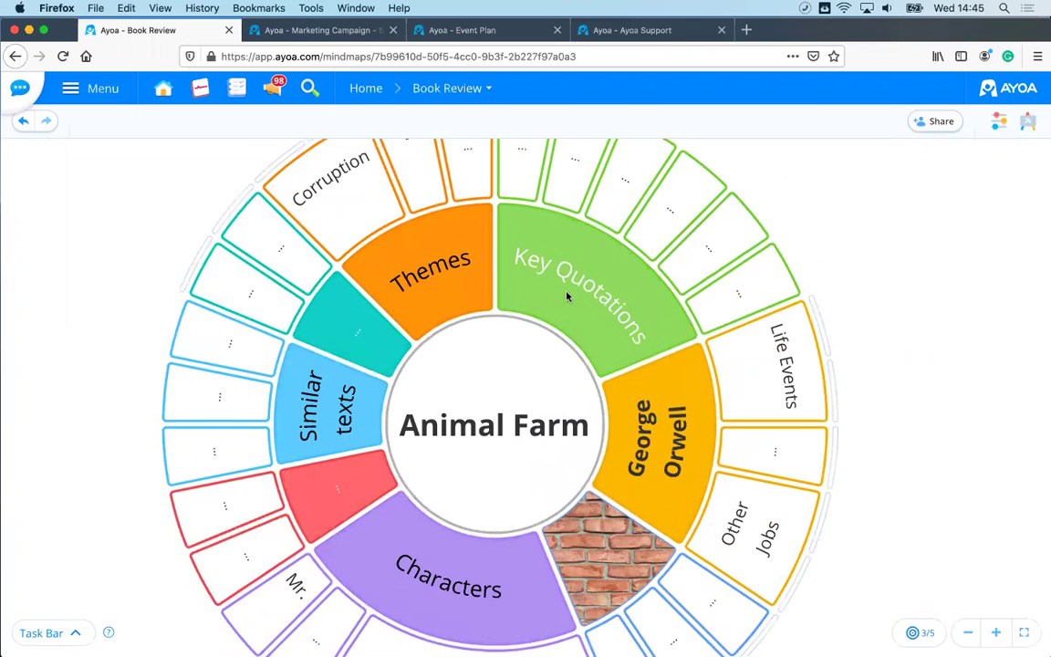
{"action": "left_click", "coordinate": [591, 282]}
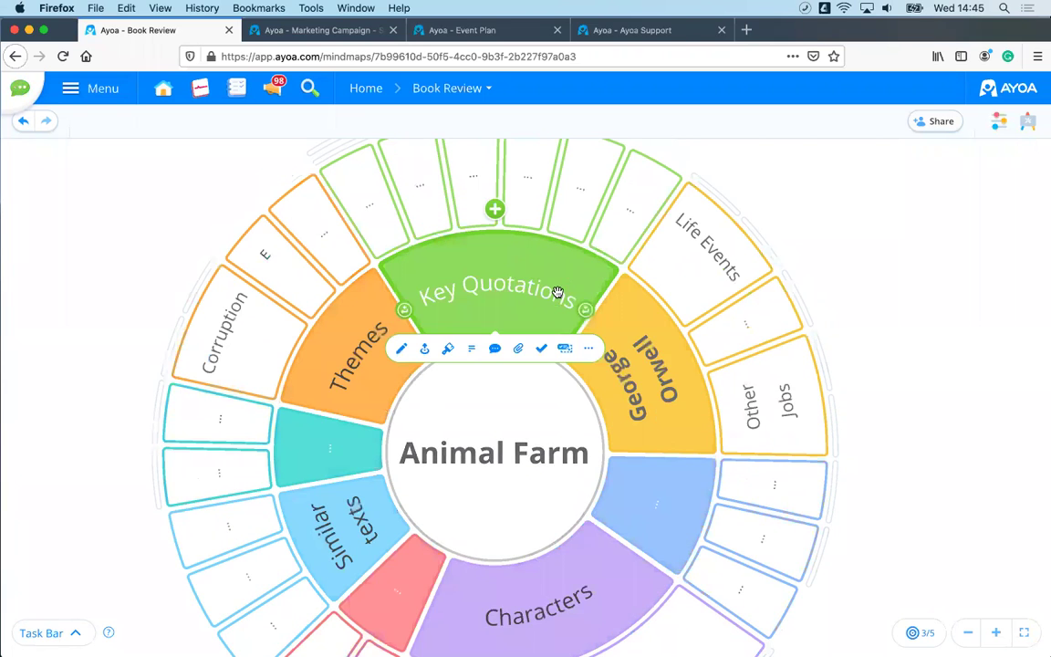
{"action": "left_click", "coordinate": [423, 389]}
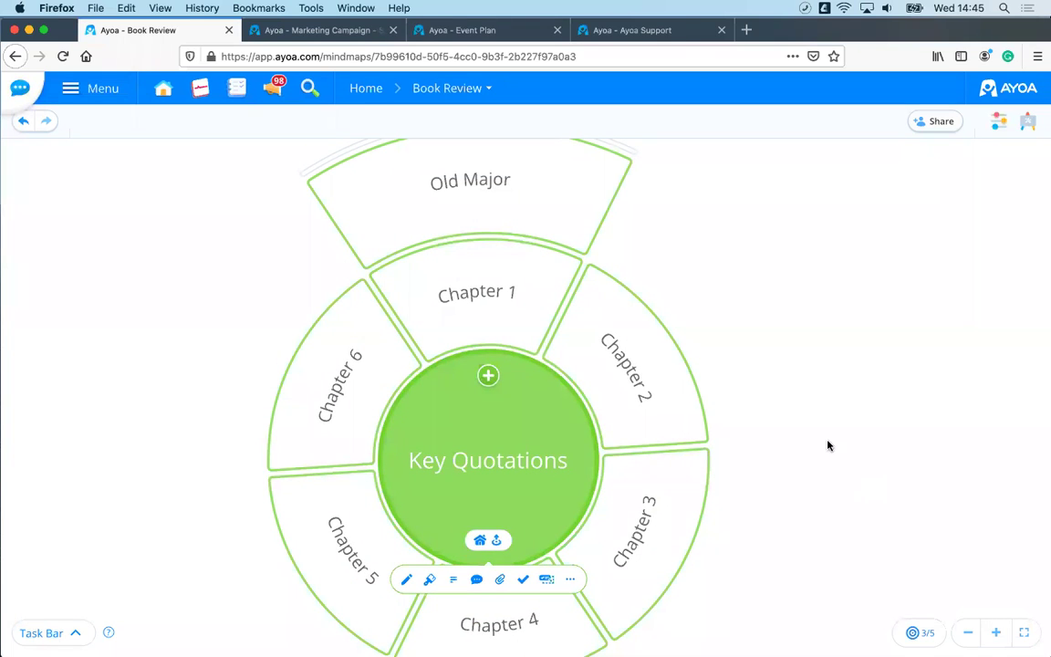
{"action": "scroll", "coordinate": [747, 418], "scroll_direction": "down", "scroll_amount": 3}
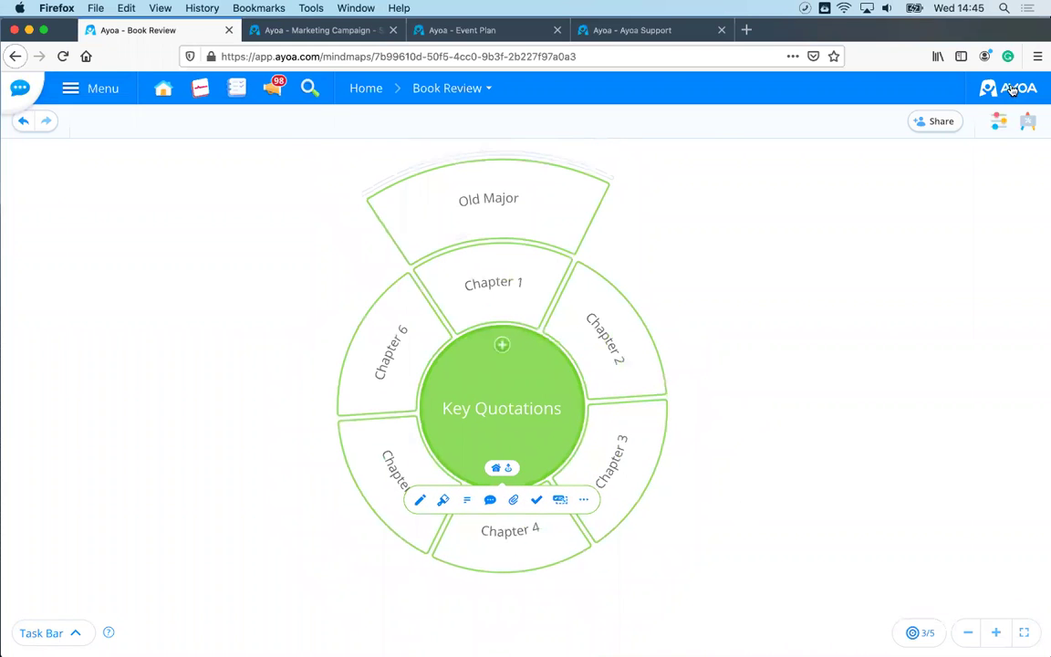
Step: Change the Book Review map's board type back to Speed Map and close the display options
{"action": "left_click", "coordinate": [998, 121]}
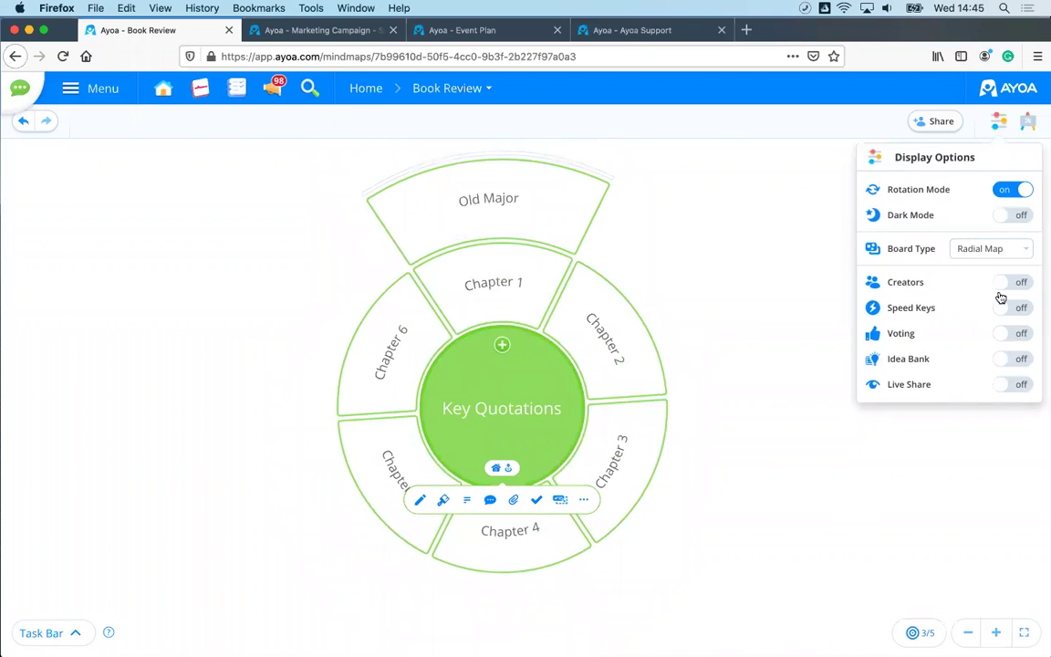
{"action": "left_click", "coordinate": [1002, 252]}
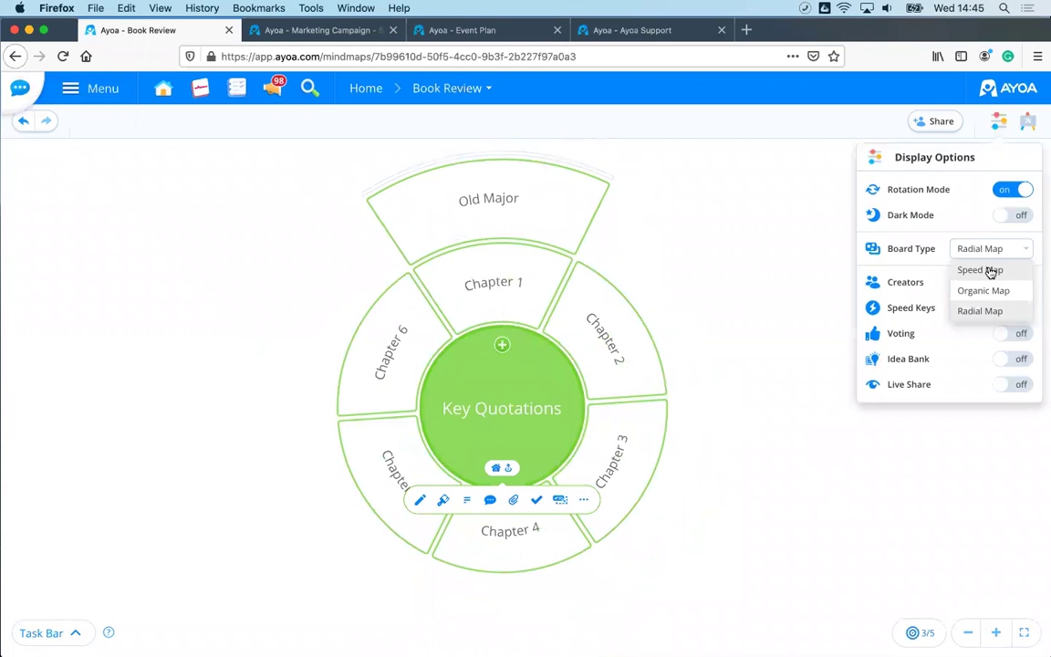
{"action": "left_click", "coordinate": [981, 271]}
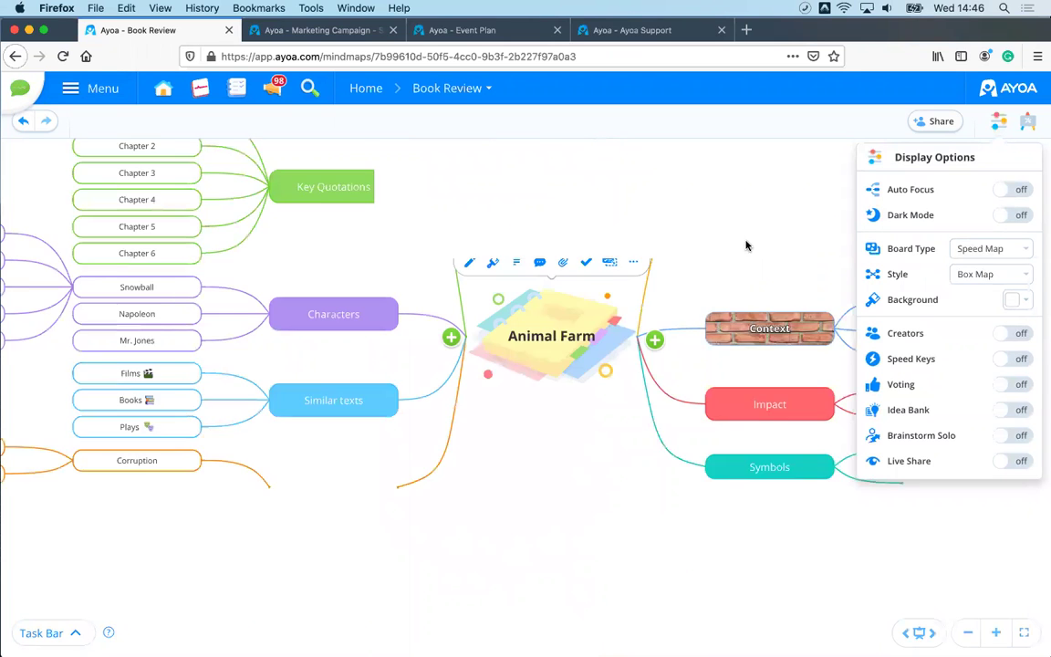
{"action": "left_click", "coordinate": [526, 435]}
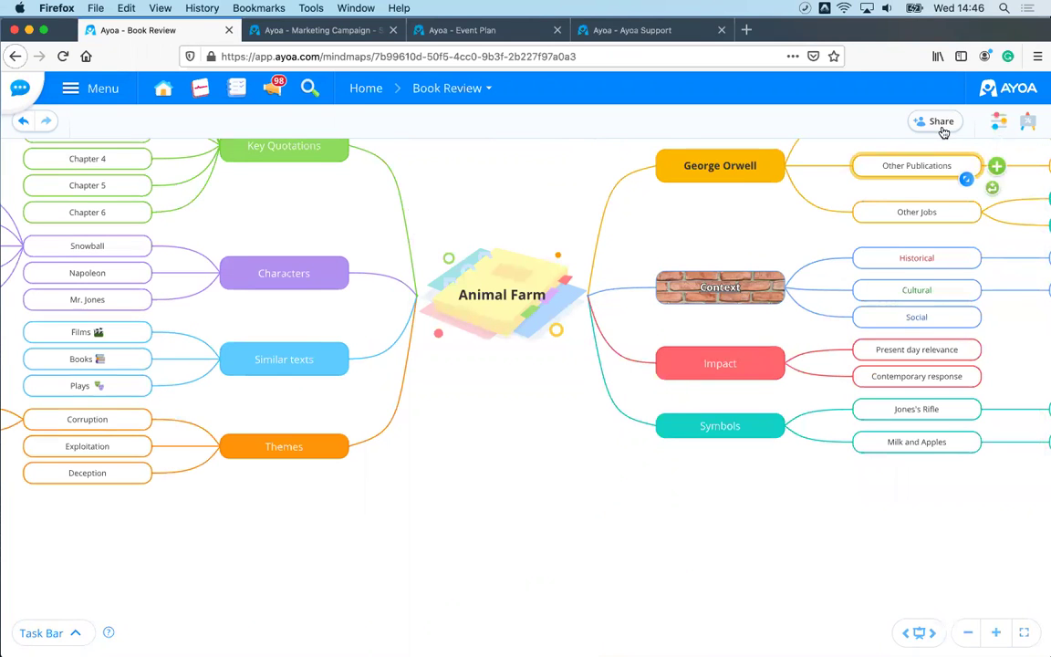
Step: Share the Book Review map with two people chosen from the contact list
{"action": "left_click", "coordinate": [941, 122]}
{"action": "left_click", "coordinate": [847, 193]}
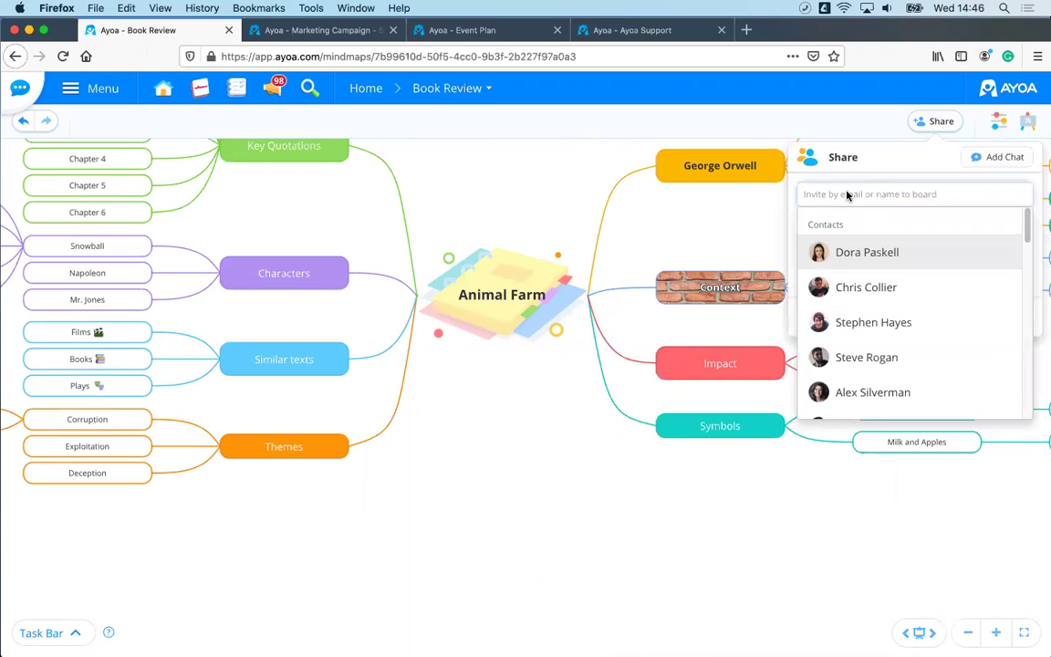
{"action": "left_click", "coordinate": [863, 194]}
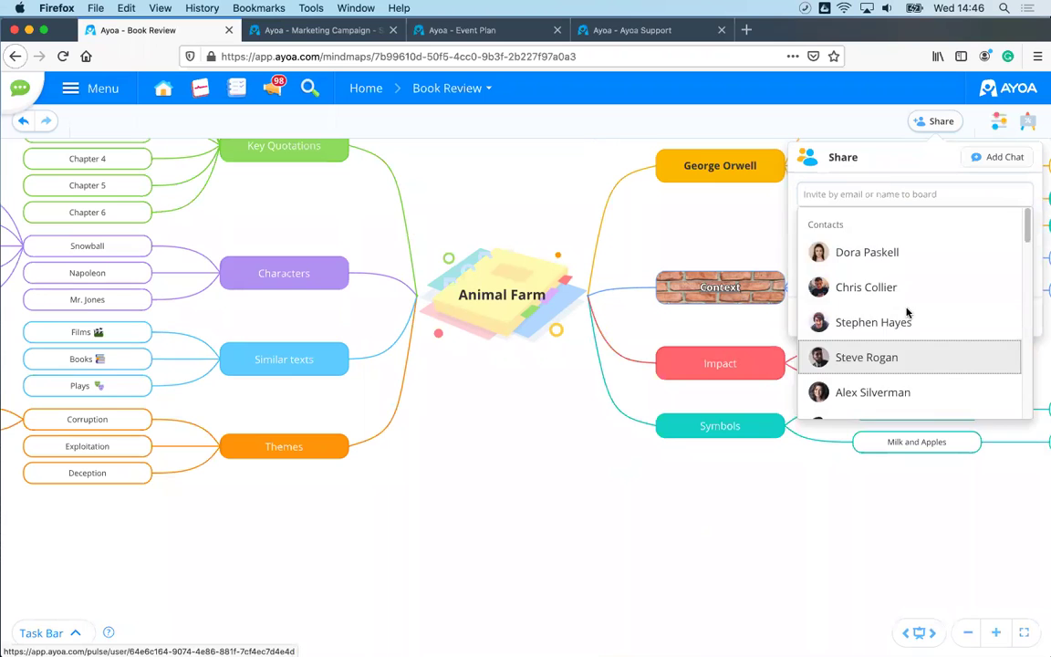
{"action": "left_click", "coordinate": [885, 194]}
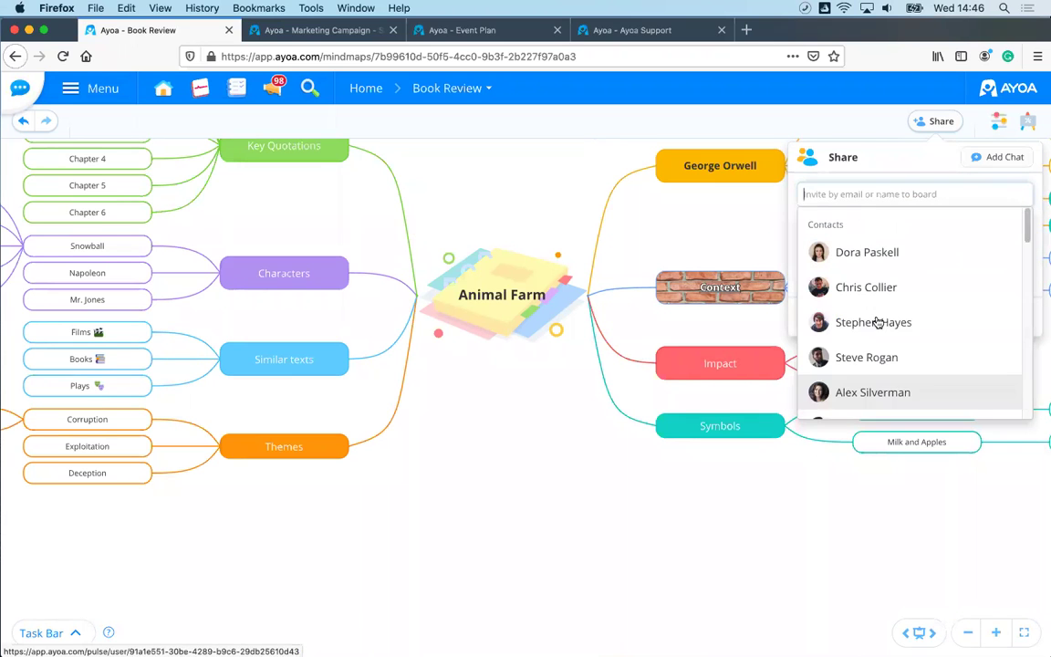
{"action": "left_click", "coordinate": [882, 396]}
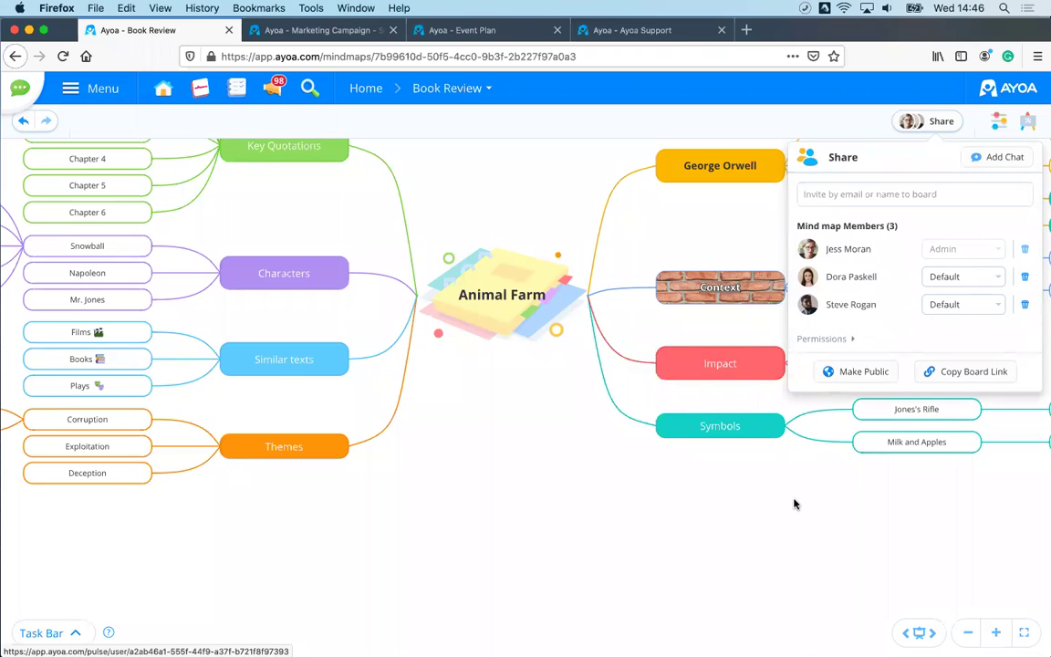
Step: Close the sharing options and change the Book Review map's board type to Organic Map
{"action": "left_click", "coordinate": [542, 431]}
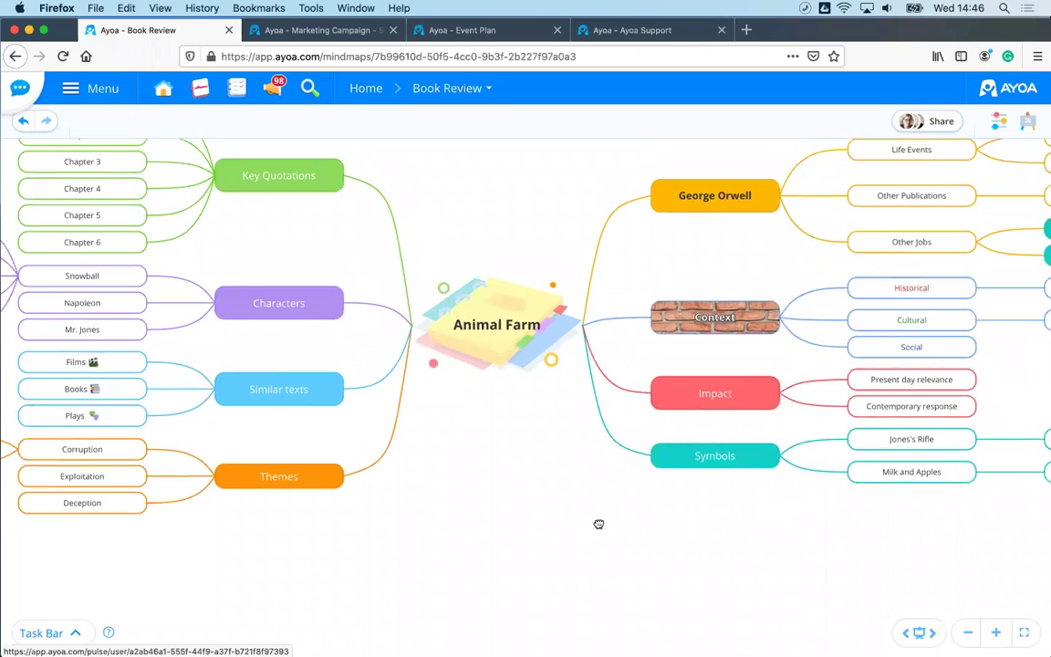
{"action": "mouse_move", "coordinate": [548, 509]}
{"action": "left_mouse_down"}
{"action": "mouse_move", "coordinate": [452, 490]}
{"action": "mouse_move", "coordinate": [566, 501]}
{"action": "left_mouse_up"}
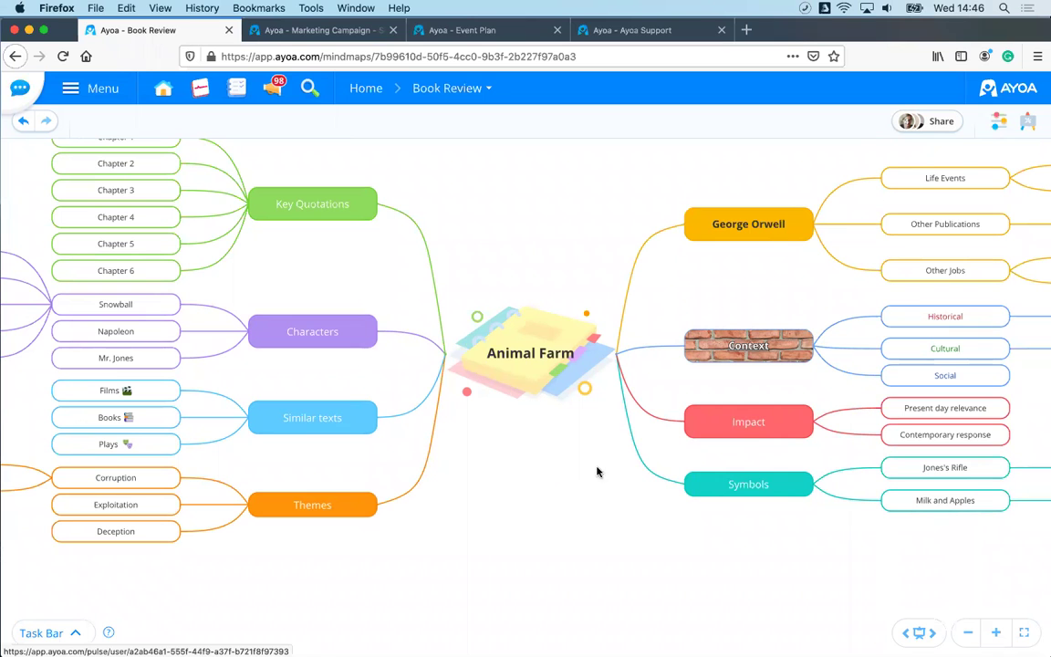
{"action": "scroll", "coordinate": [560, 560], "scroll_direction": "down", "scroll_amount": 5}
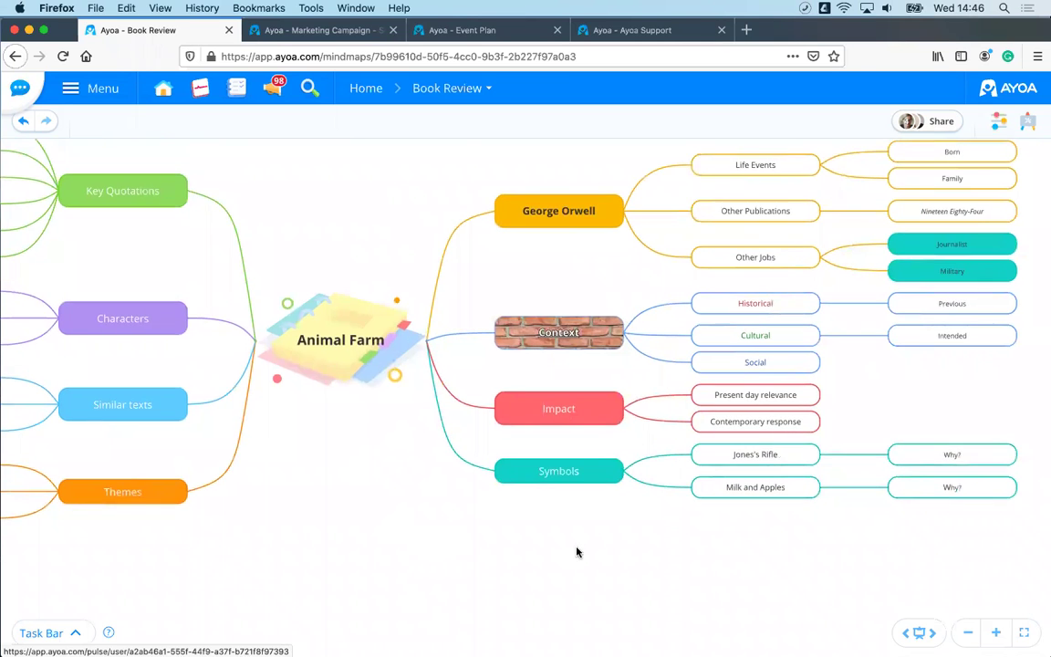
{"action": "scroll", "coordinate": [584, 554], "scroll_direction": "up", "scroll_amount": 3}
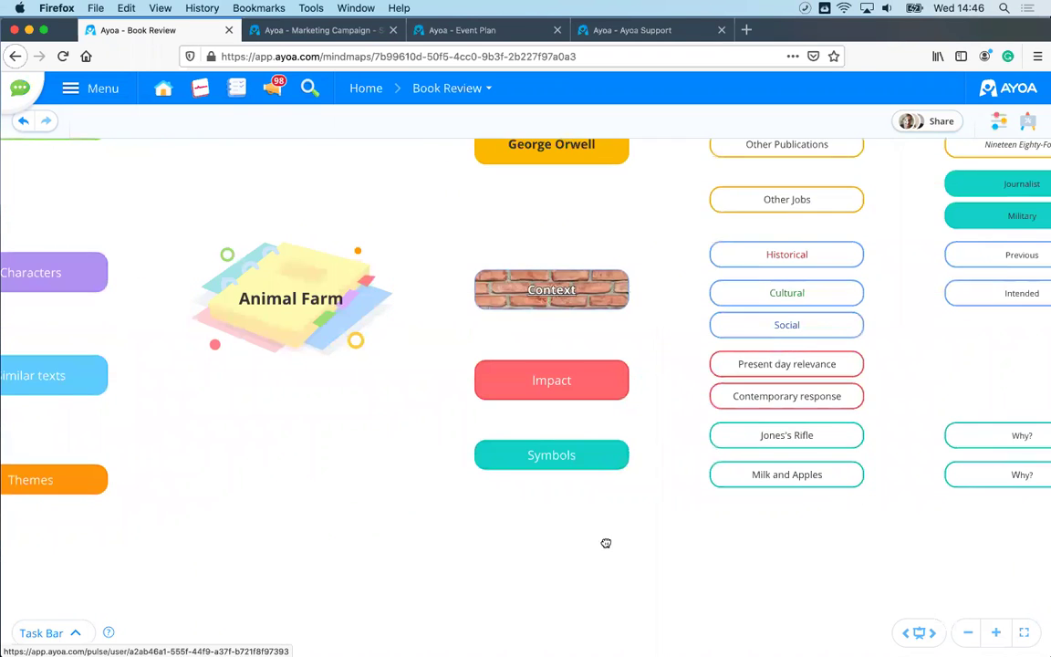
{"action": "left_click", "coordinate": [1001, 127]}
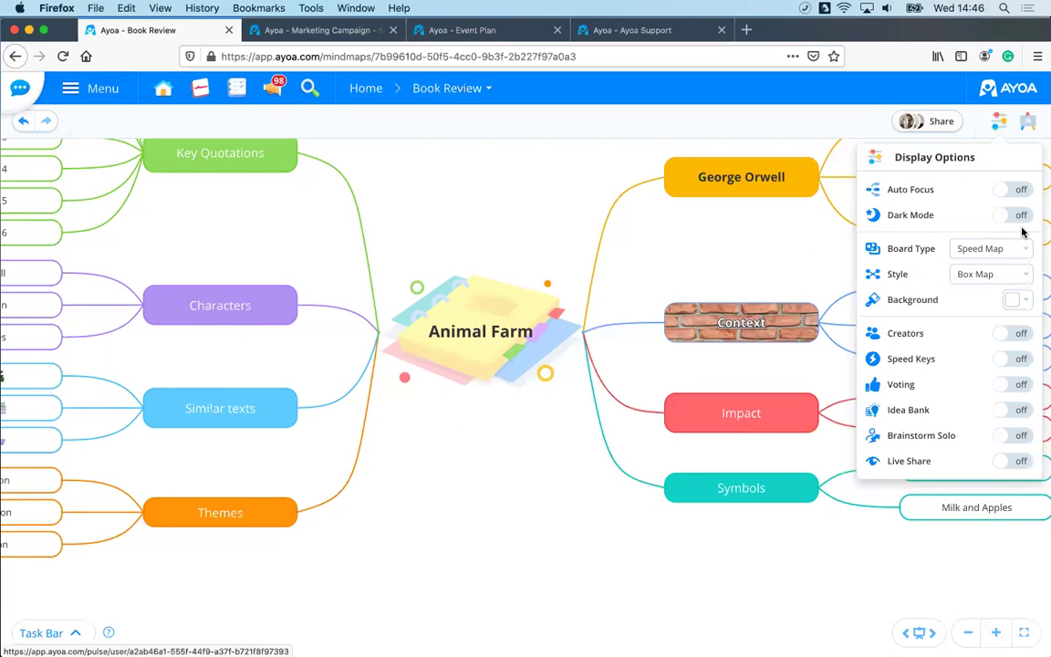
{"action": "left_click", "coordinate": [986, 250]}
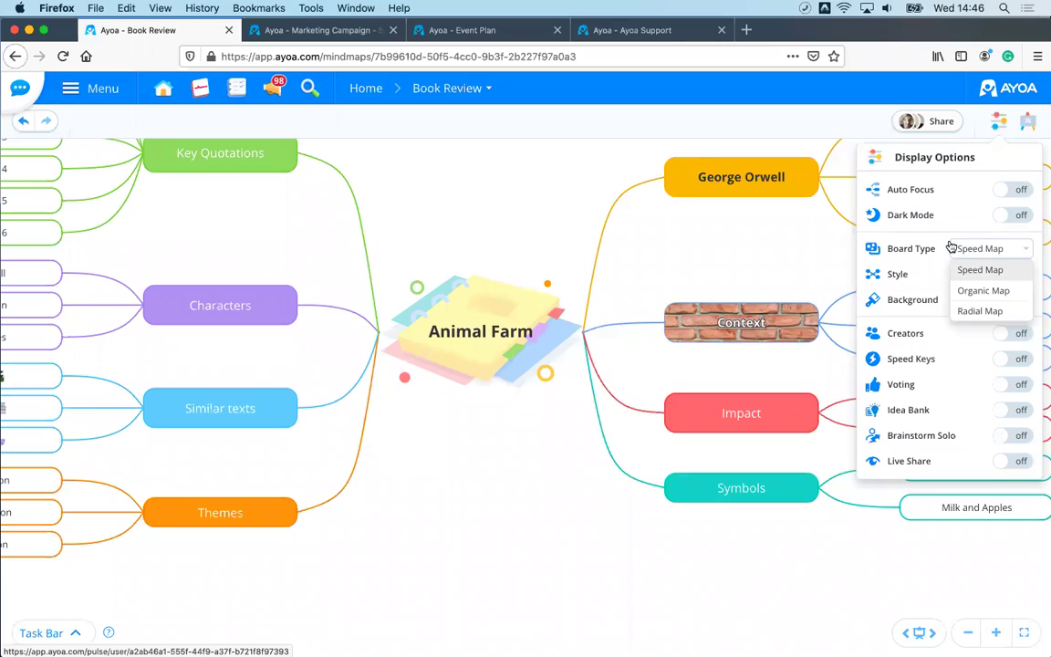
{"action": "left_click", "coordinate": [993, 295]}
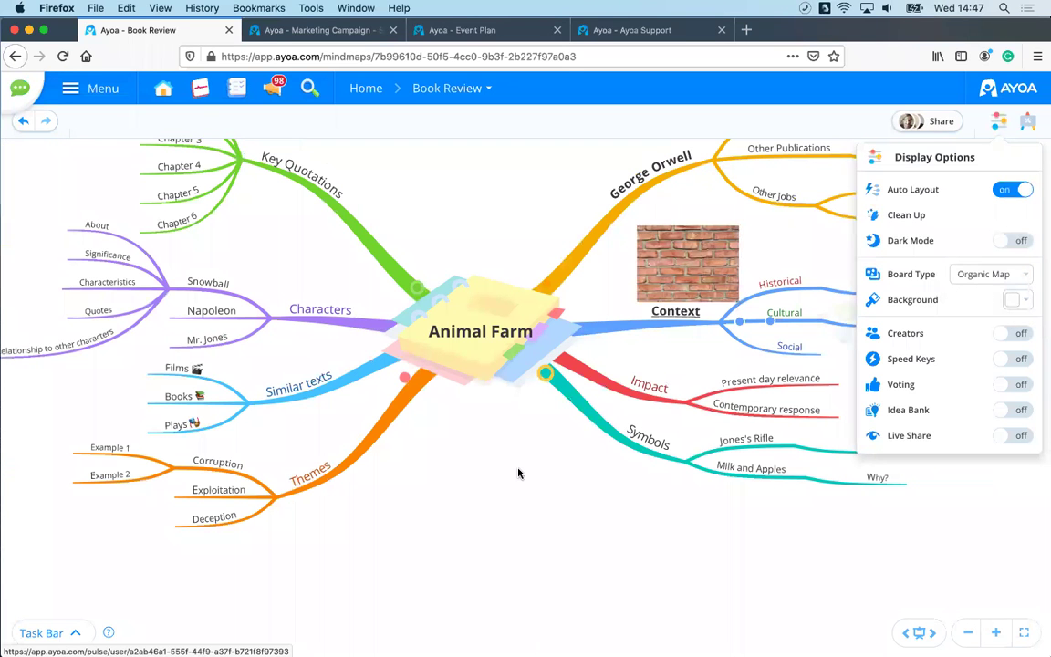
{"action": "left_click", "coordinate": [572, 467]}
Step: Bend the Key Quotations branch so it rises steeply from the central Animal Farm idea
{"action": "left_click_drag", "start_coordinate": [572, 233], "coordinate": [420, 235]}
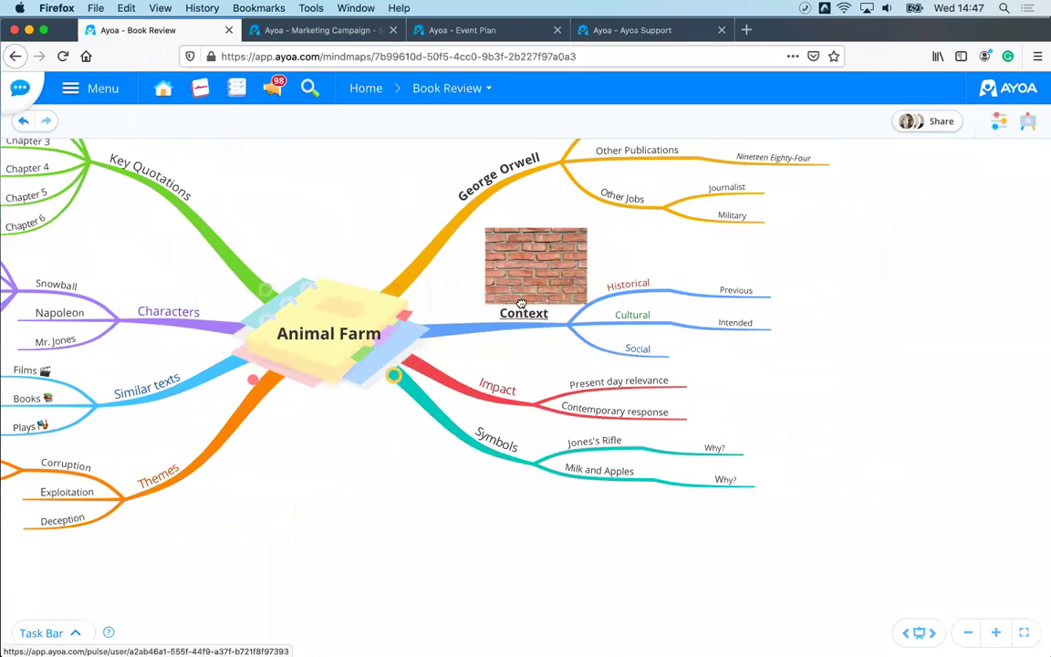
{"action": "left_click_drag", "start_coordinate": [277, 265], "coordinate": [452, 251]}
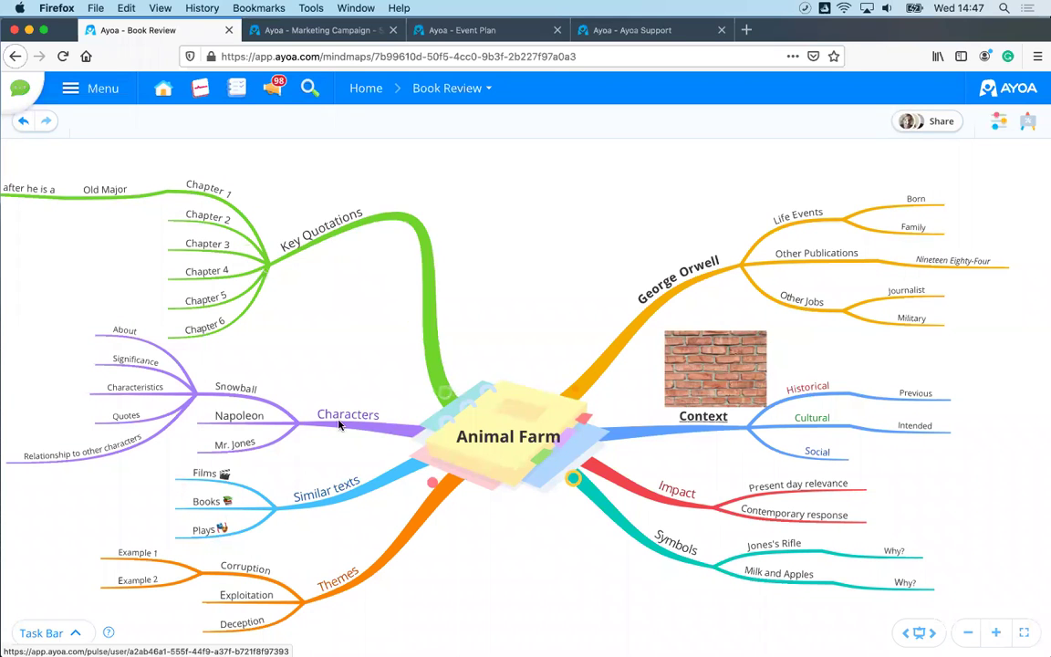
Step: Search the royalty-free images for "pig" and add the close-up photo of a pig's face to the Napoleon branch
{"action": "scroll", "coordinate": [439, 311], "scroll_direction": "up", "scroll_amount": 5}
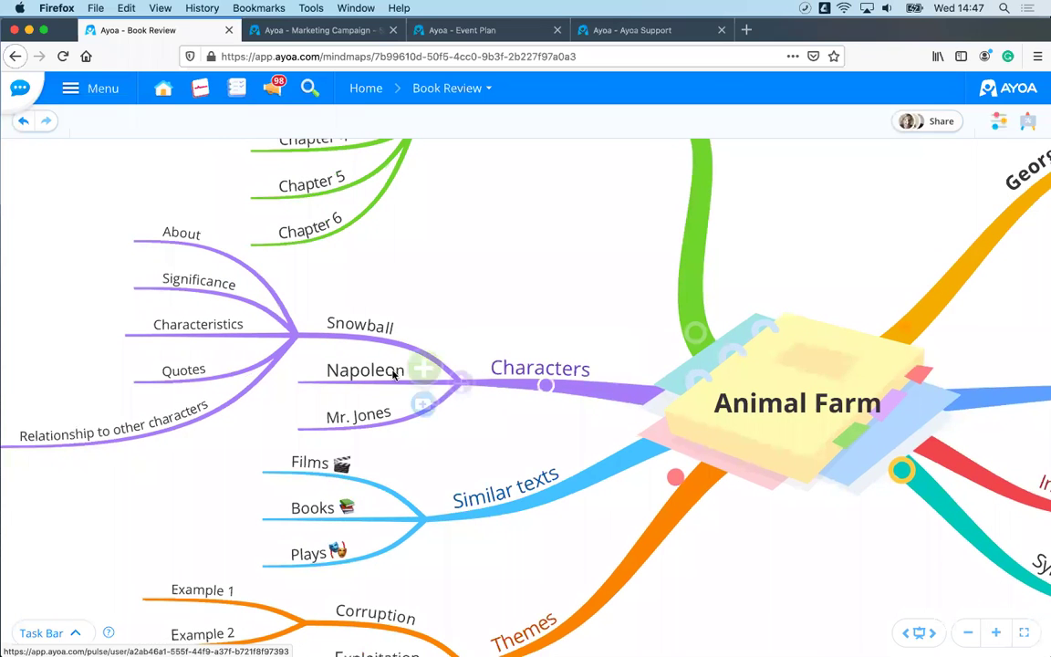
{"action": "left_click", "coordinate": [378, 373]}
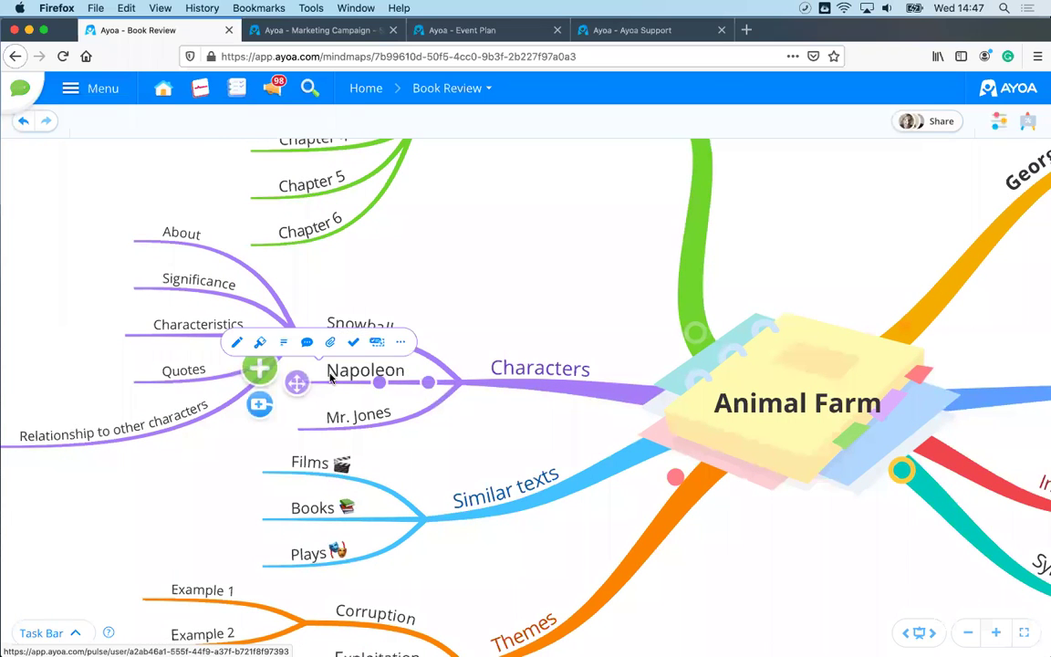
{"action": "left_click", "coordinate": [259, 343]}
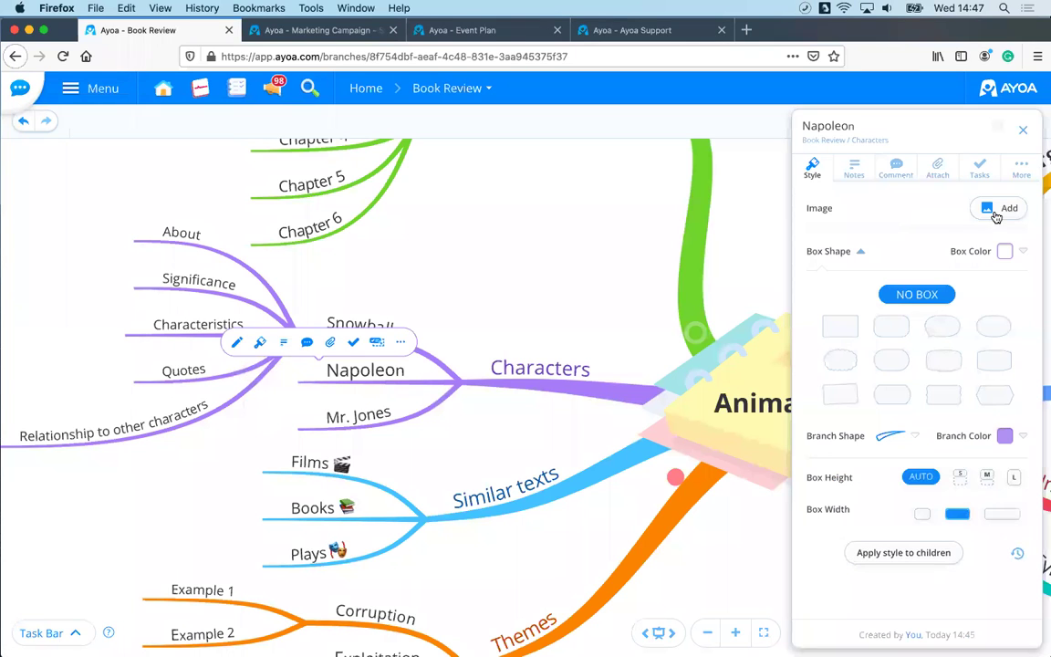
{"action": "left_click", "coordinate": [997, 212]}
{"action": "left_click", "coordinate": [958, 272]}
{"action": "type", "text": "P"}
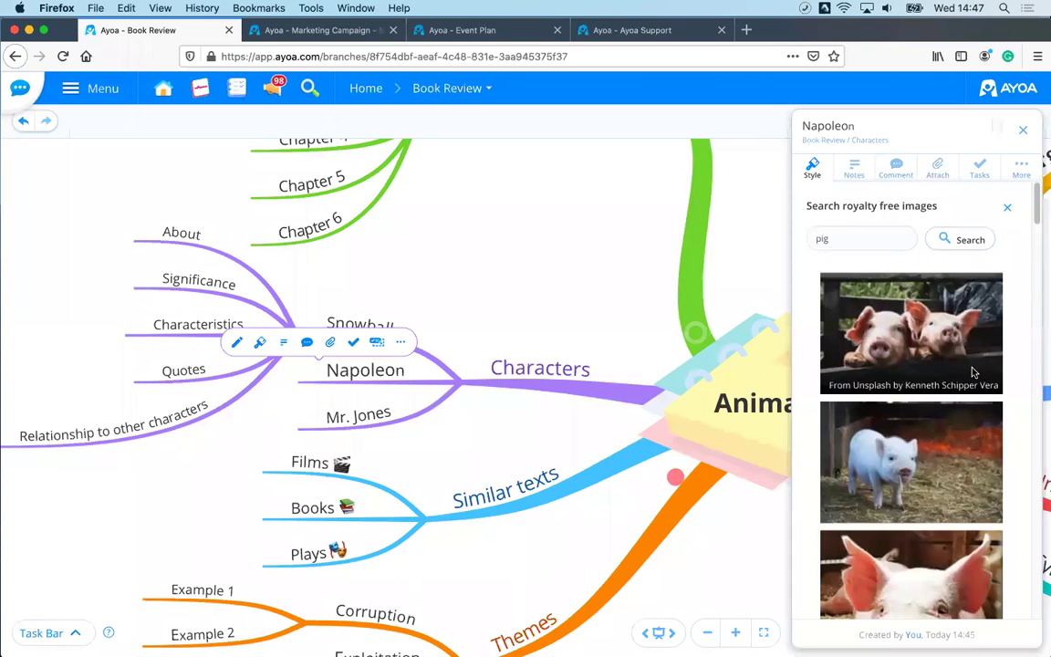
{"action": "scroll", "coordinate": [974, 374], "scroll_direction": "down", "scroll_amount": 1}
{"action": "scroll", "coordinate": [974, 374], "scroll_direction": "down", "scroll_amount": 3}
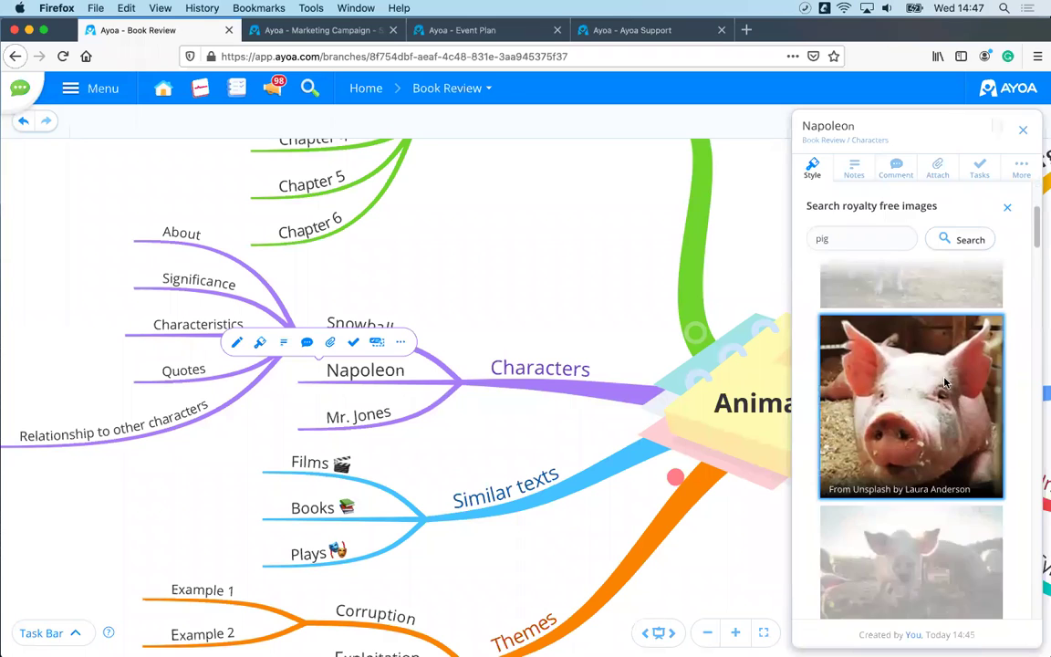
{"action": "left_click", "coordinate": [945, 383]}
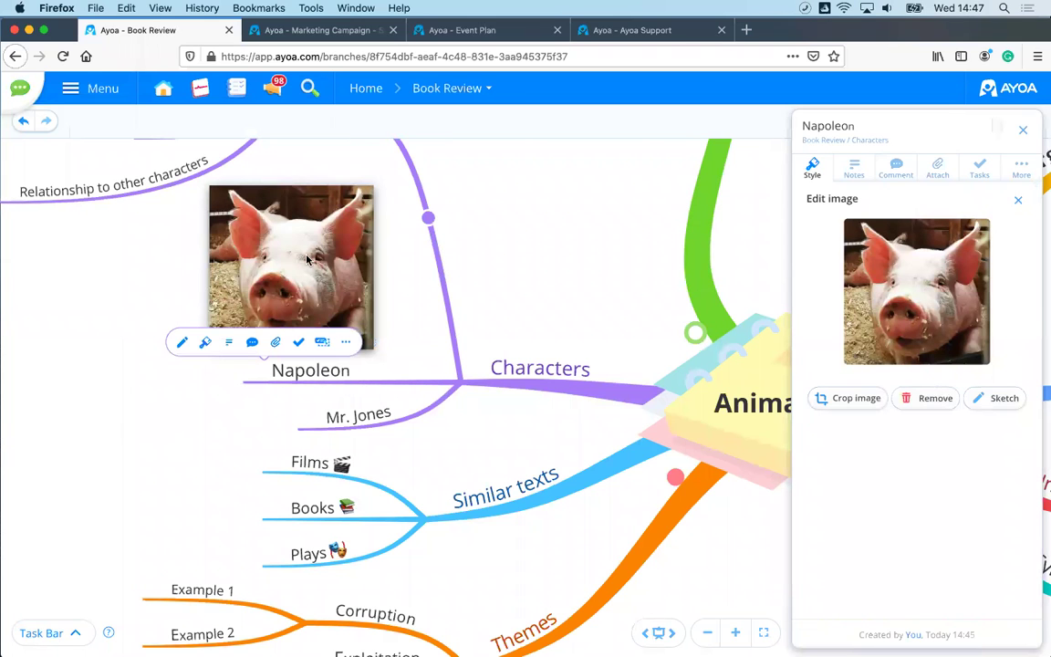
{"action": "left_click", "coordinate": [567, 280]}
{"action": "scroll", "coordinate": [567, 279], "scroll_direction": "down", "scroll_amount": 5}
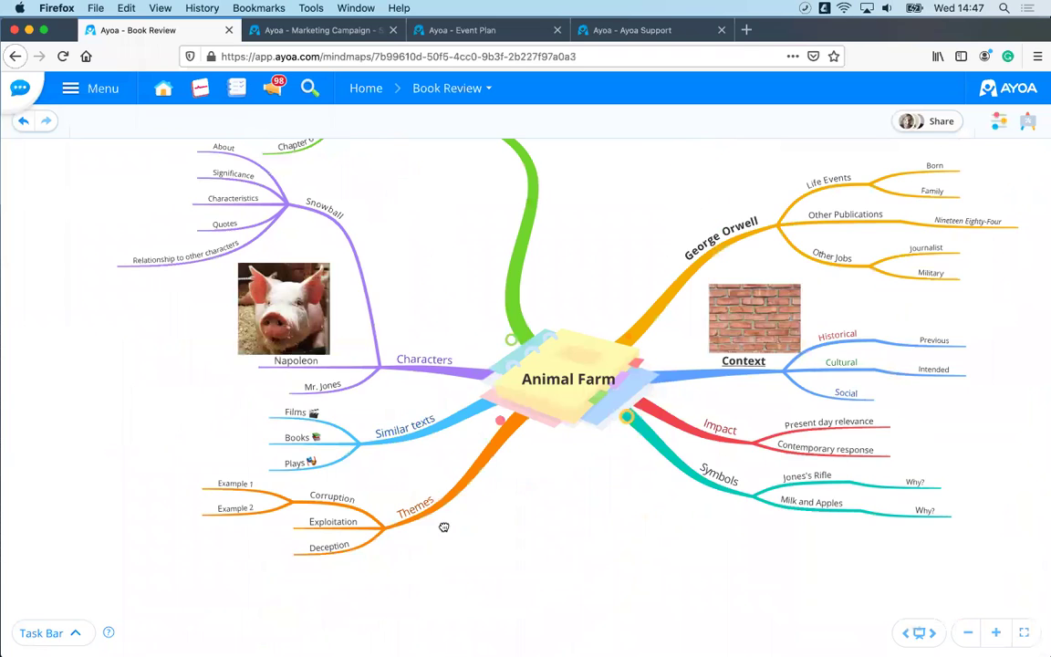
Step: Look over the branches, images and categories in the Marketing Campaign - Summer mind map
{"action": "mouse_move", "coordinate": [612, 488]}
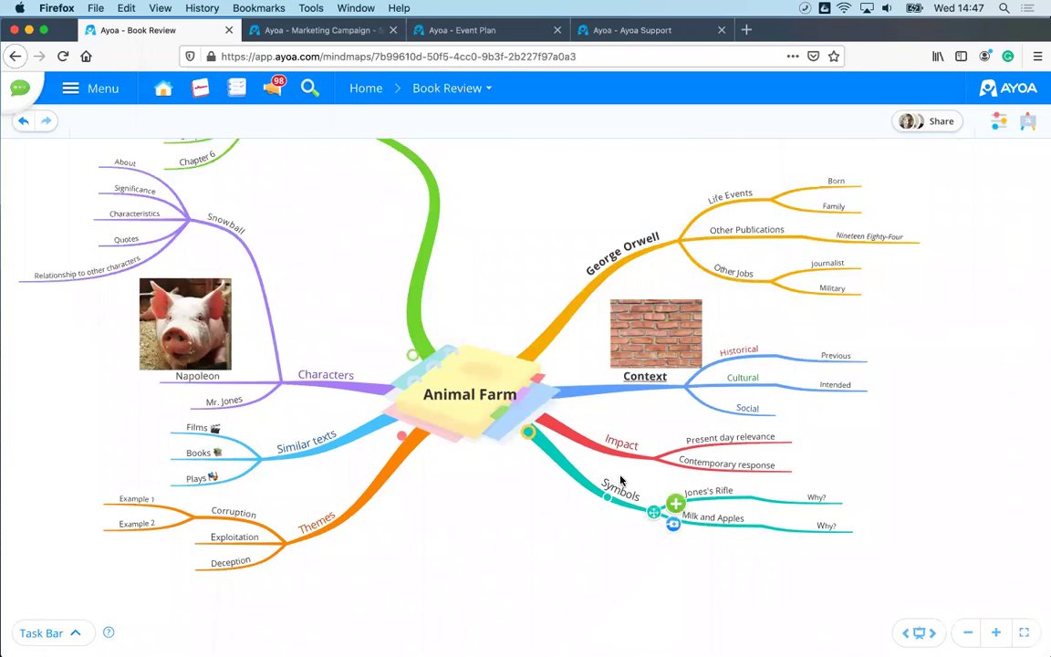
{"action": "left_click", "coordinate": [311, 36]}
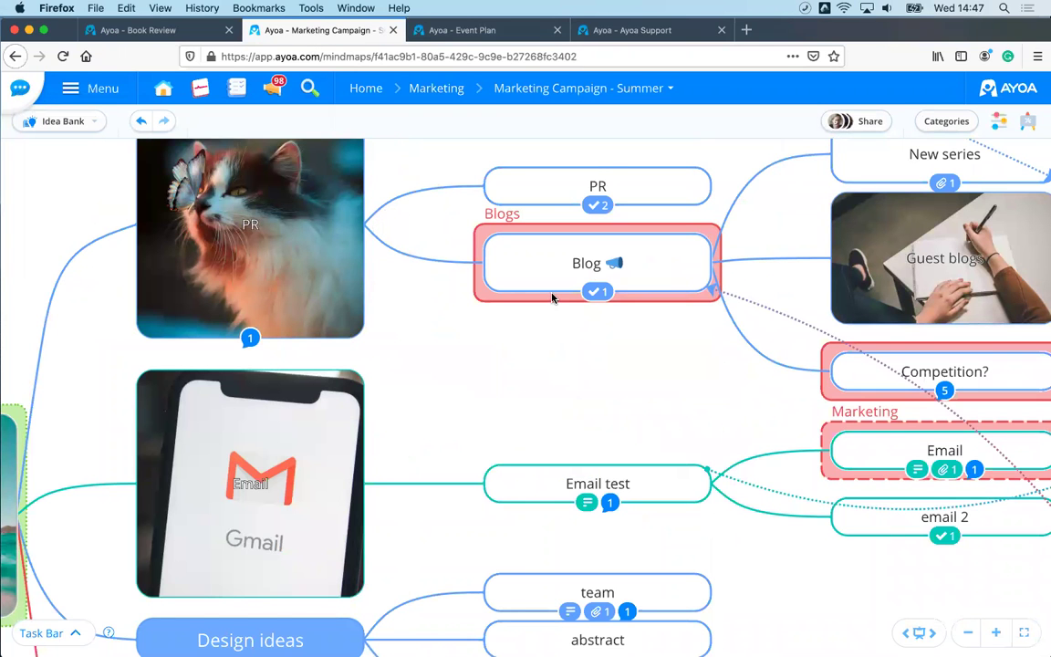
{"action": "scroll", "coordinate": [539, 321], "scroll_direction": "down", "scroll_amount": 5}
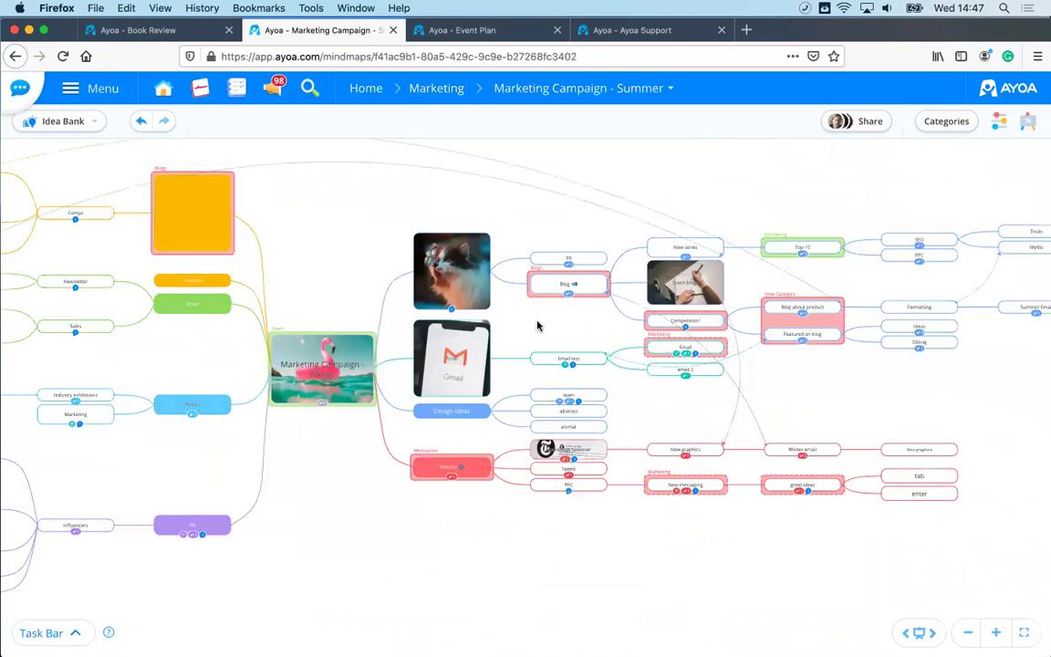
{"action": "left_click", "coordinate": [718, 320]}
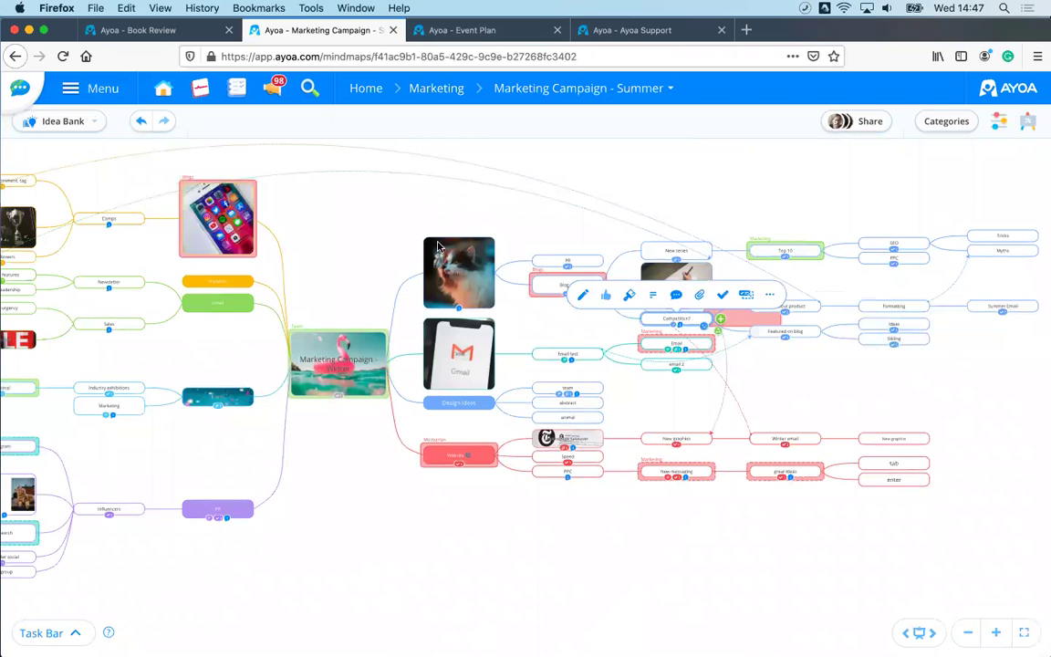
{"action": "left_click", "coordinate": [357, 215]}
{"action": "left_click_drag", "start_coordinate": [359, 208], "coordinate": [387, 210]}
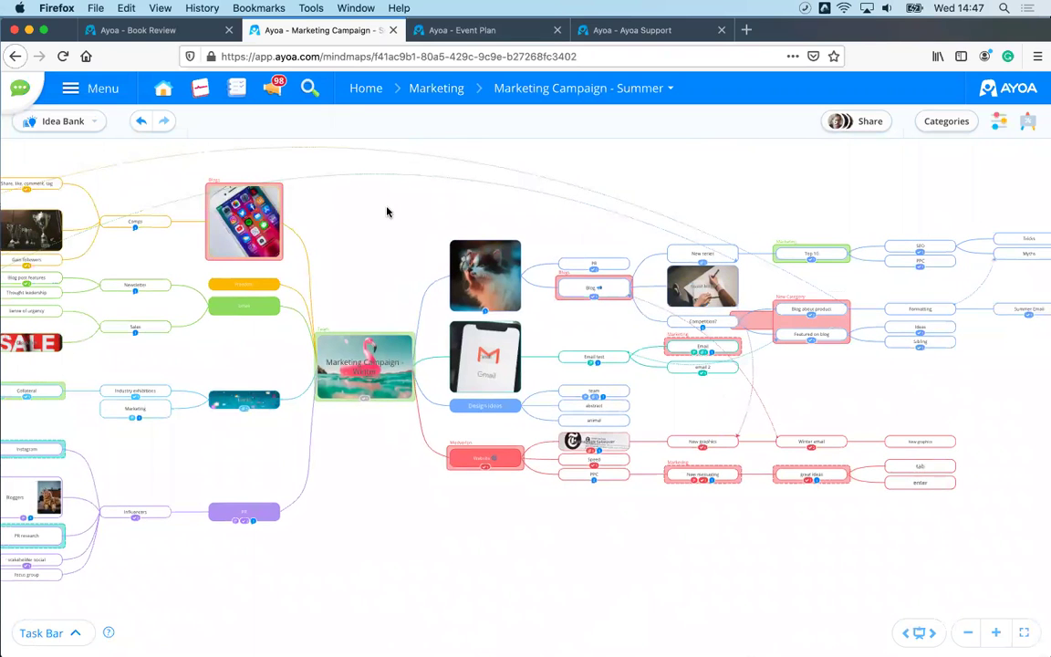
{"action": "left_click_drag", "start_coordinate": [553, 215], "coordinate": [651, 231]}
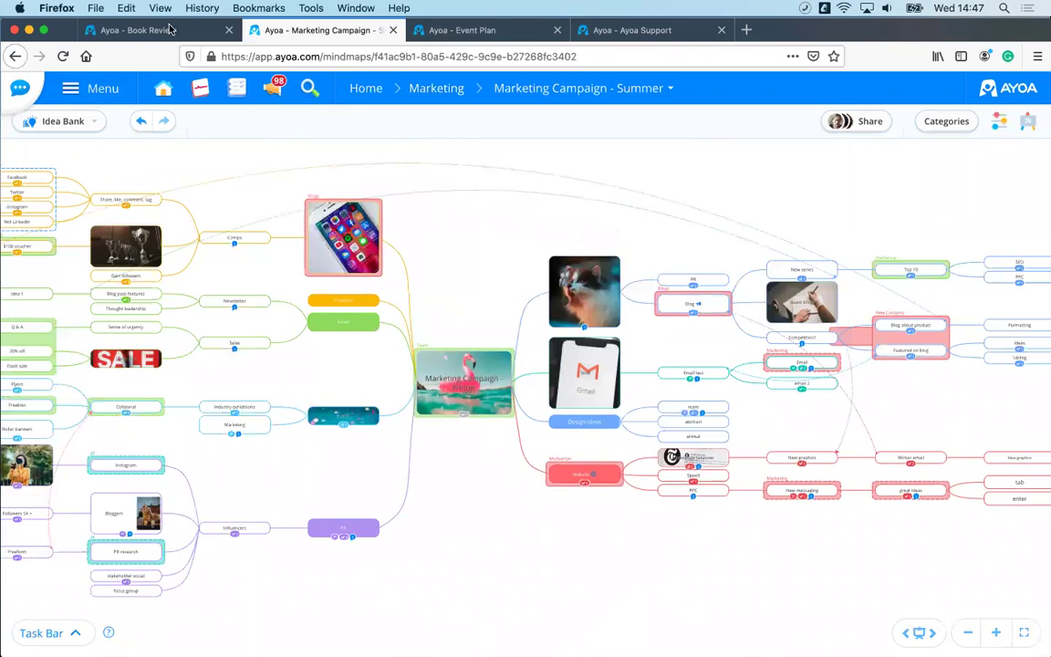
Step: Return to the Book Review map, try different box shapes on the George Orwell branch and settle on the cloud outline
{"action": "left_click", "coordinate": [170, 31]}
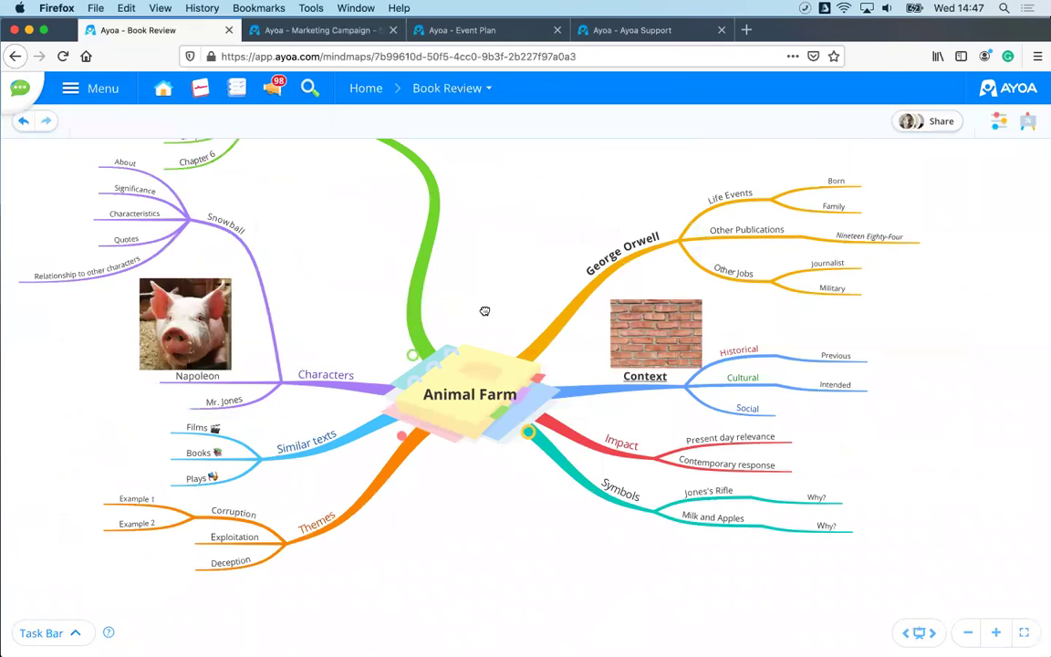
{"action": "scroll", "coordinate": [480, 324], "scroll_direction": "up", "scroll_amount": 3}
{"action": "scroll", "coordinate": [482, 330], "scroll_direction": "up", "scroll_amount": 5}
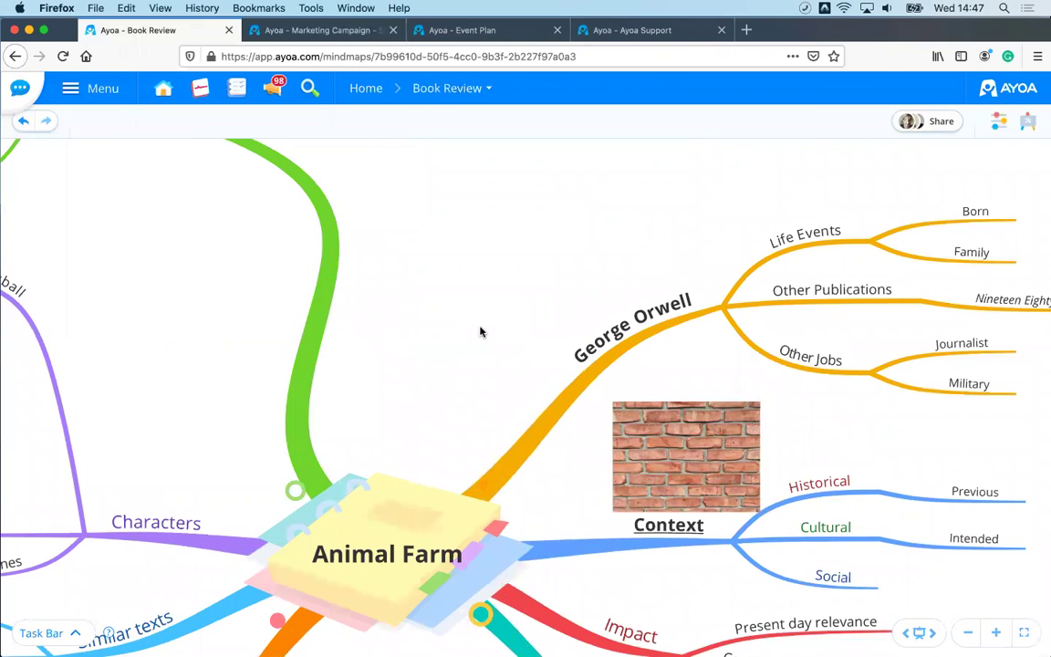
{"action": "scroll", "coordinate": [333, 366], "scroll_direction": "right", "scroll_amount": 3}
{"action": "scroll", "coordinate": [375, 363], "scroll_direction": "up", "scroll_amount": 2}
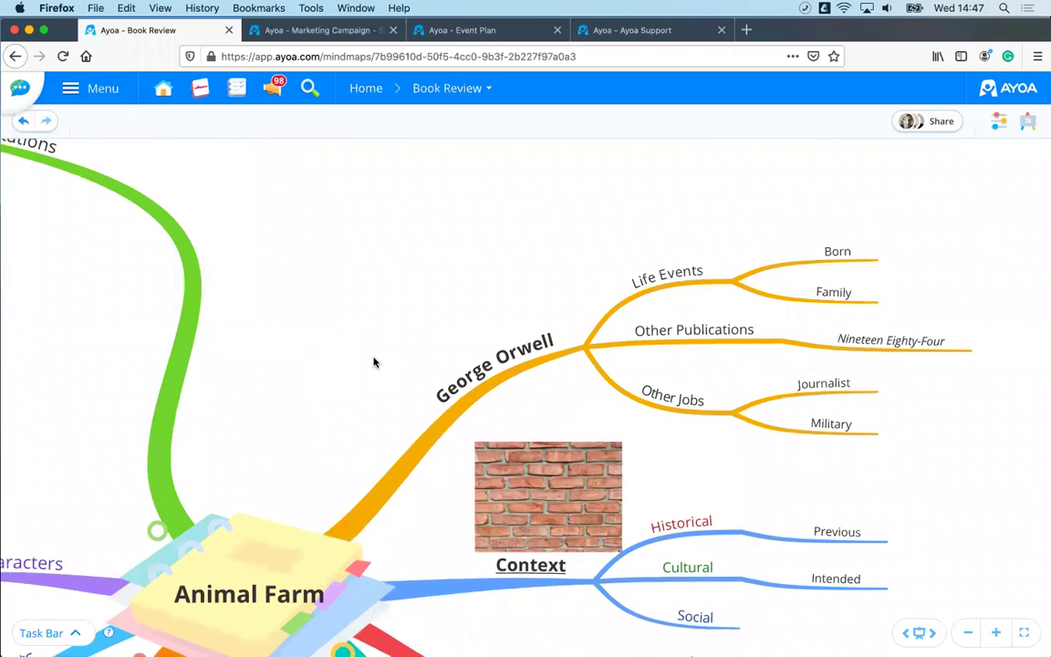
{"action": "scroll", "coordinate": [373, 362], "scroll_direction": "up", "scroll_amount": 3}
{"action": "scroll", "coordinate": [403, 321], "scroll_direction": "right", "scroll_amount": 3}
{"action": "scroll", "coordinate": [403, 321], "scroll_direction": "down", "scroll_amount": 2}
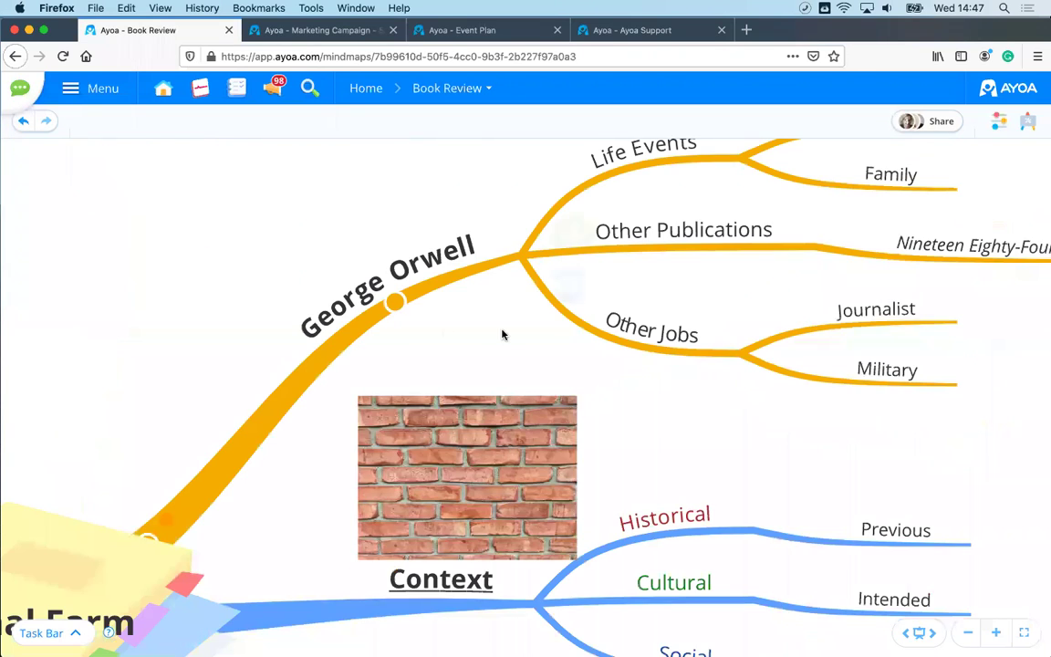
{"action": "scroll", "coordinate": [503, 334], "scroll_direction": "down", "scroll_amount": 2}
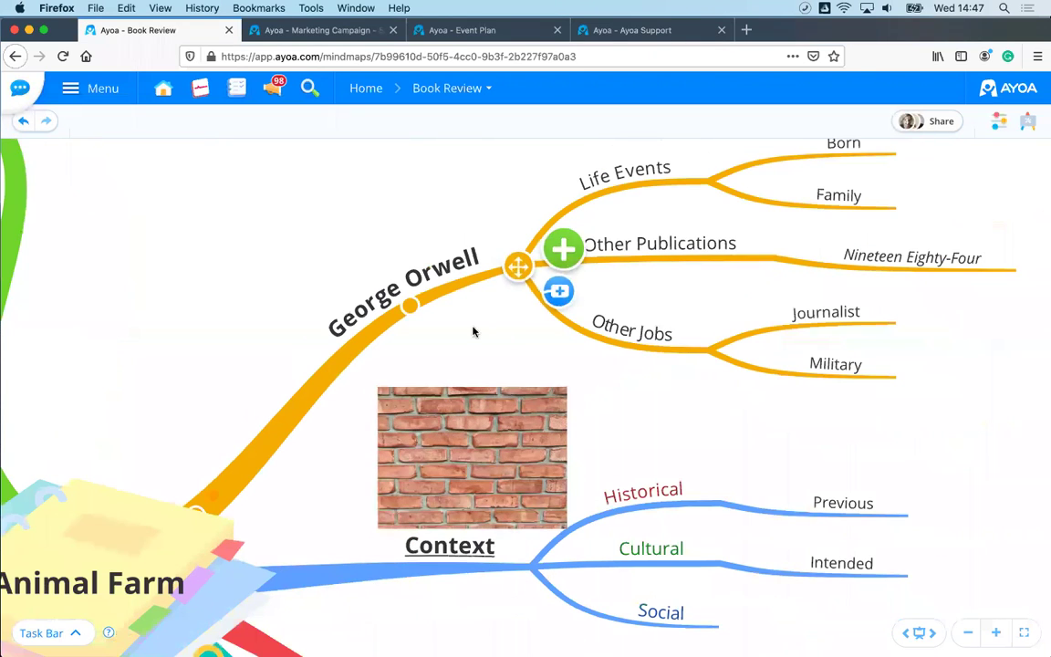
{"action": "left_click", "coordinate": [448, 284]}
{"action": "scroll", "coordinate": [443, 273], "scroll_direction": "up", "scroll_amount": 2}
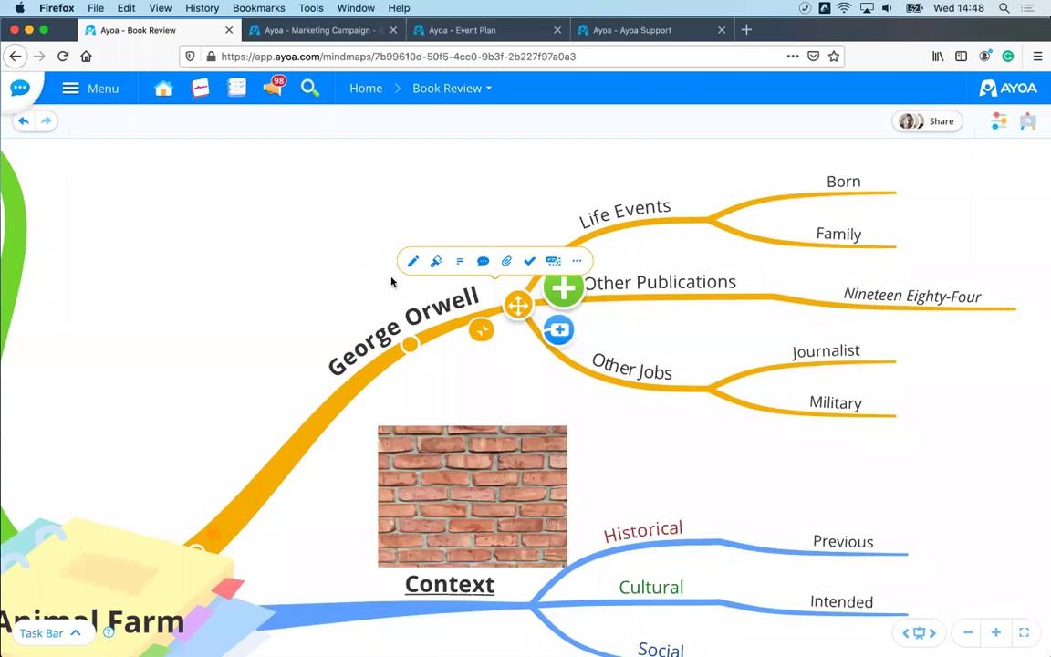
{"action": "left_click", "coordinate": [435, 262]}
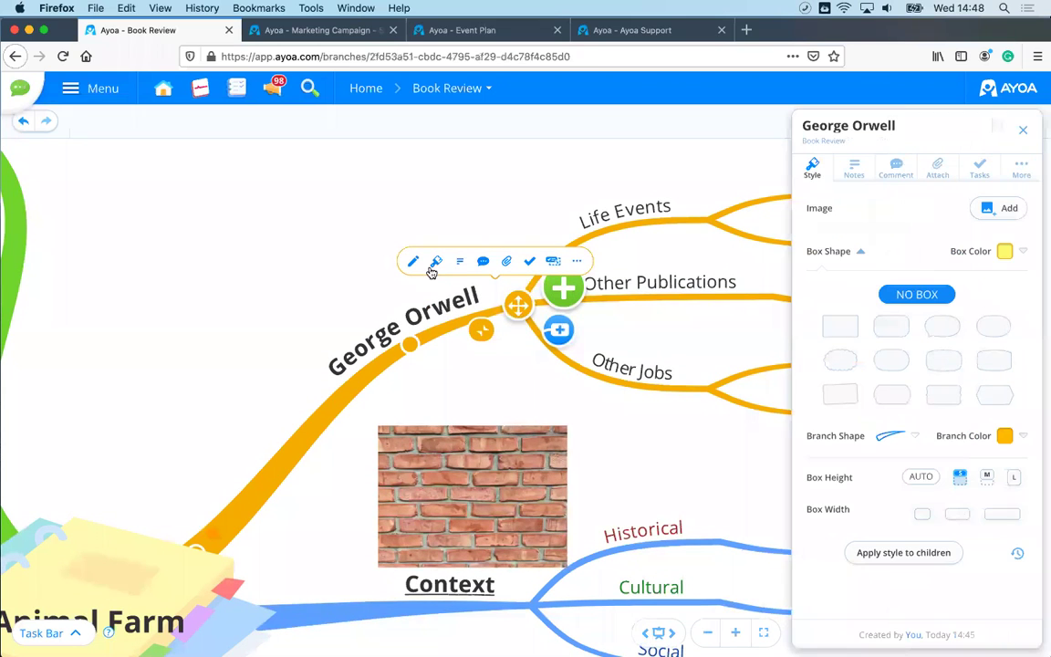
{"action": "left_click", "coordinate": [945, 338]}
{"action": "left_click", "coordinate": [891, 361]}
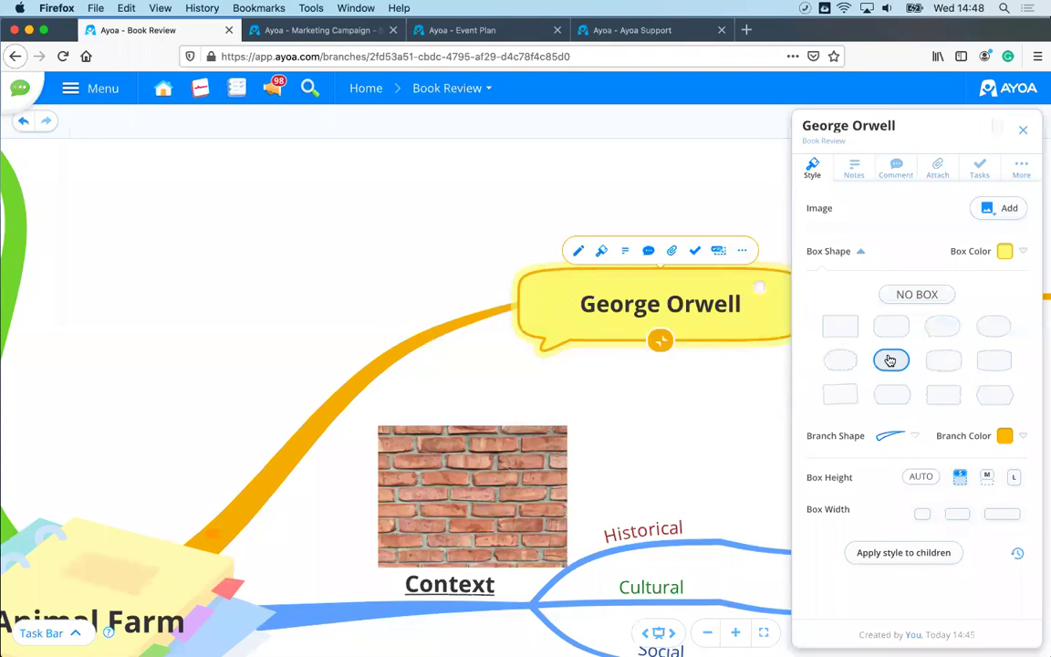
{"action": "left_click", "coordinate": [829, 365]}
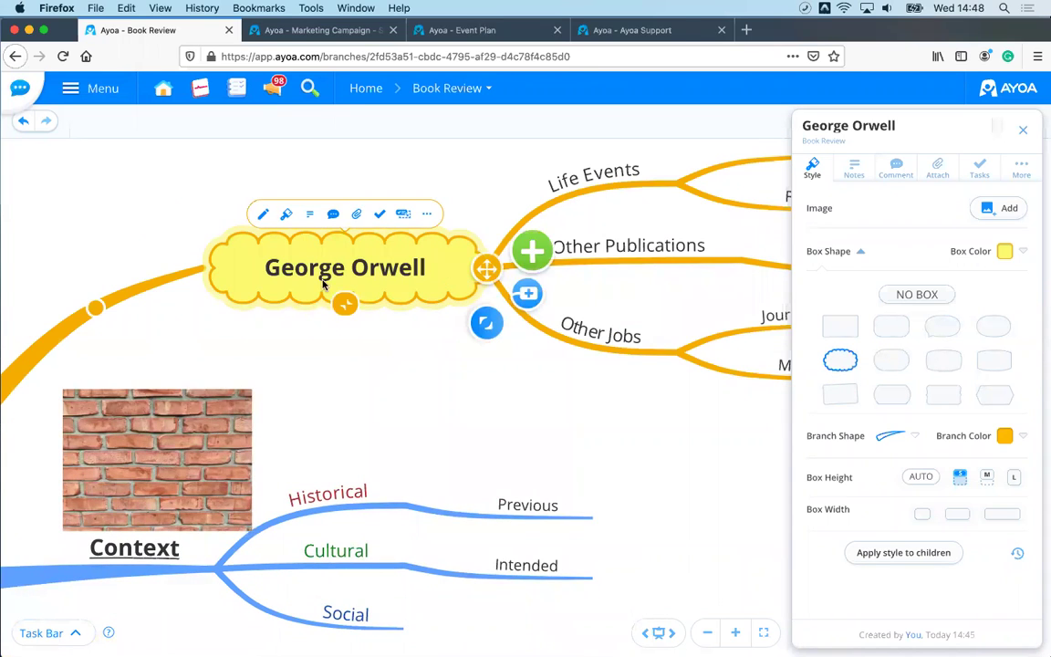
Step: Try amber, green-gradient and magenta-gradient box colors on the George Orwell branch, then settle on the white box with a teal outline
{"action": "left_click", "coordinate": [1013, 252]}
{"action": "left_click", "coordinate": [960, 296]}
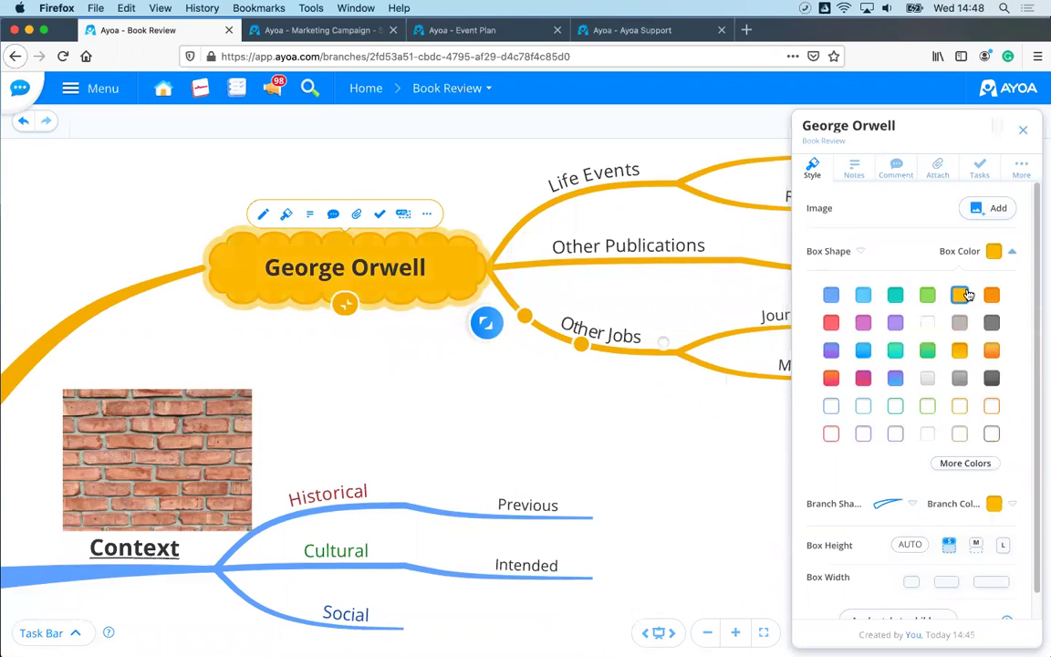
{"action": "left_click", "coordinate": [895, 351]}
{"action": "left_click", "coordinate": [863, 377]}
{"action": "left_click", "coordinate": [898, 407]}
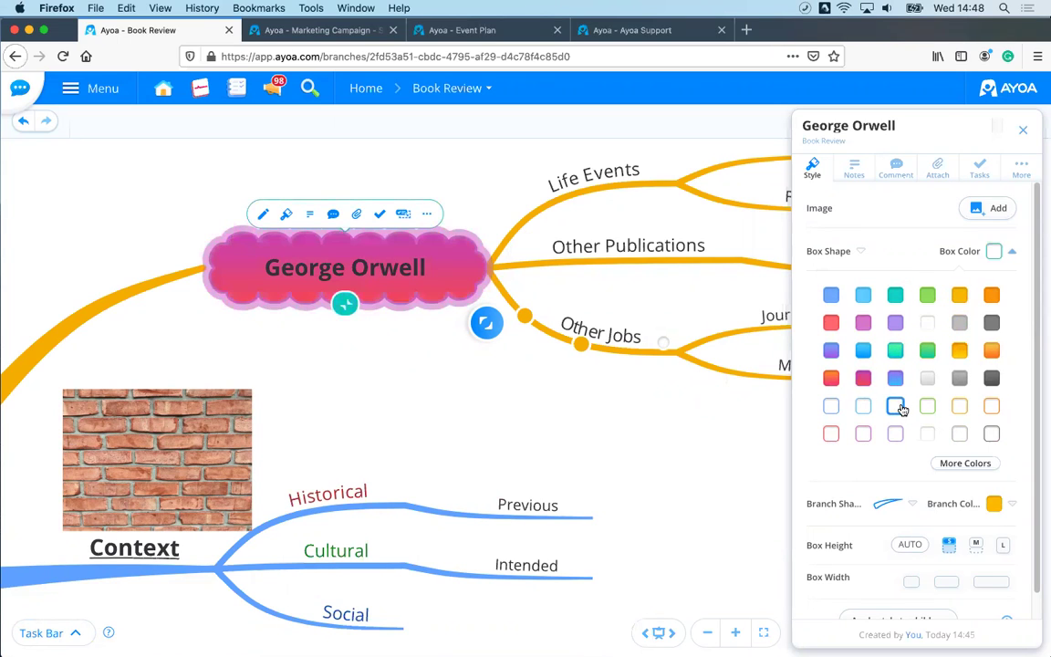
{"action": "scroll", "coordinate": [821, 336], "scroll_direction": "down", "scroll_amount": 1}
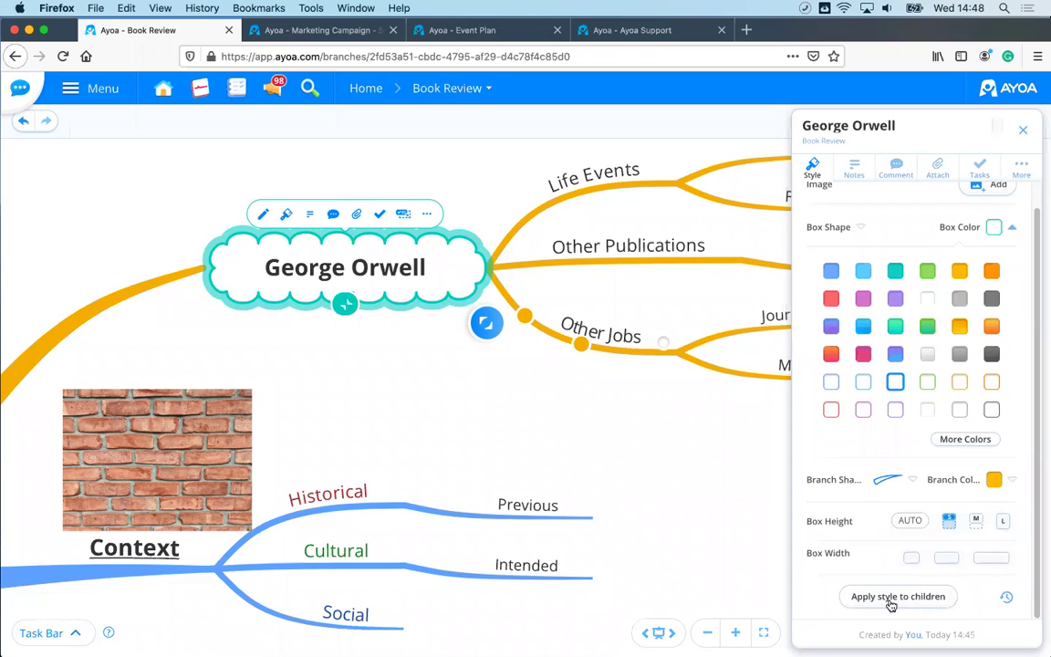
{"action": "scroll", "coordinate": [411, 377], "scroll_direction": "right", "scroll_amount": 3}
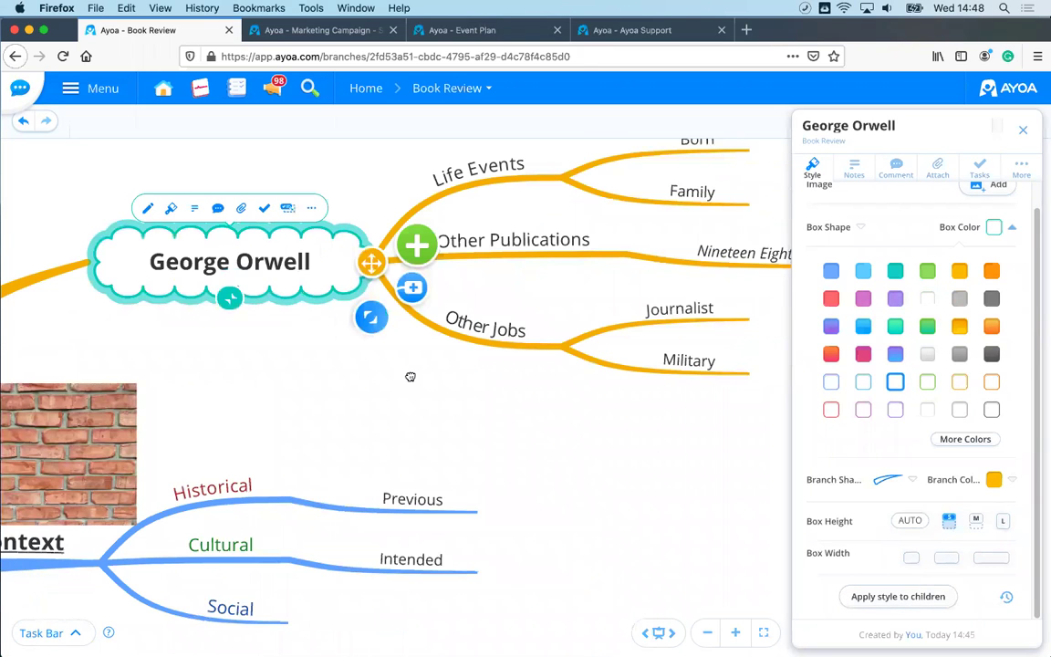
Step: Apply the George Orwell branch's cloud box style to all of its child branches
{"action": "scroll", "coordinate": [588, 439], "scroll_direction": "left", "scroll_amount": 5}
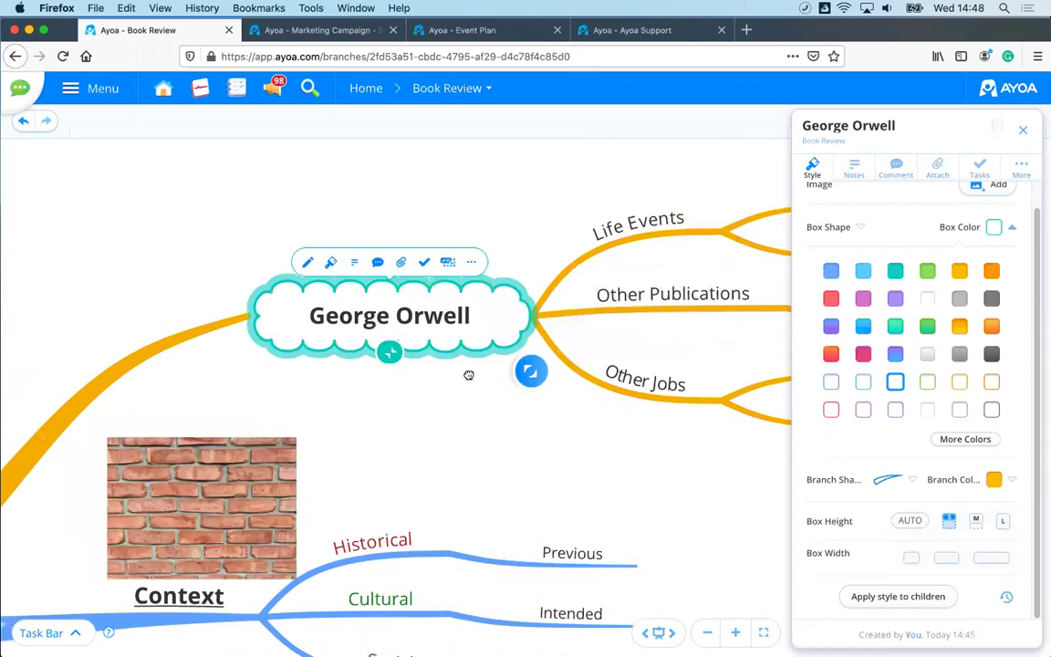
{"action": "scroll", "coordinate": [462, 370], "scroll_direction": "right", "scroll_amount": 3}
{"action": "scroll", "coordinate": [650, 415], "scroll_direction": "down", "scroll_amount": 2}
{"action": "scroll", "coordinate": [748, 493], "scroll_direction": "left", "scroll_amount": 4}
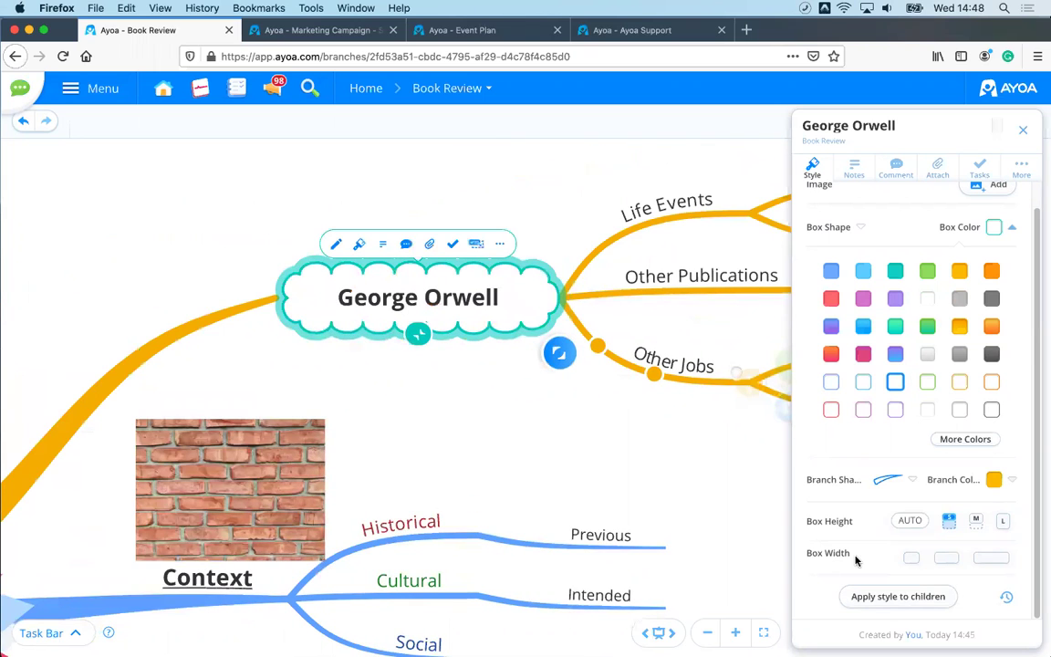
{"action": "left_click", "coordinate": [897, 597]}
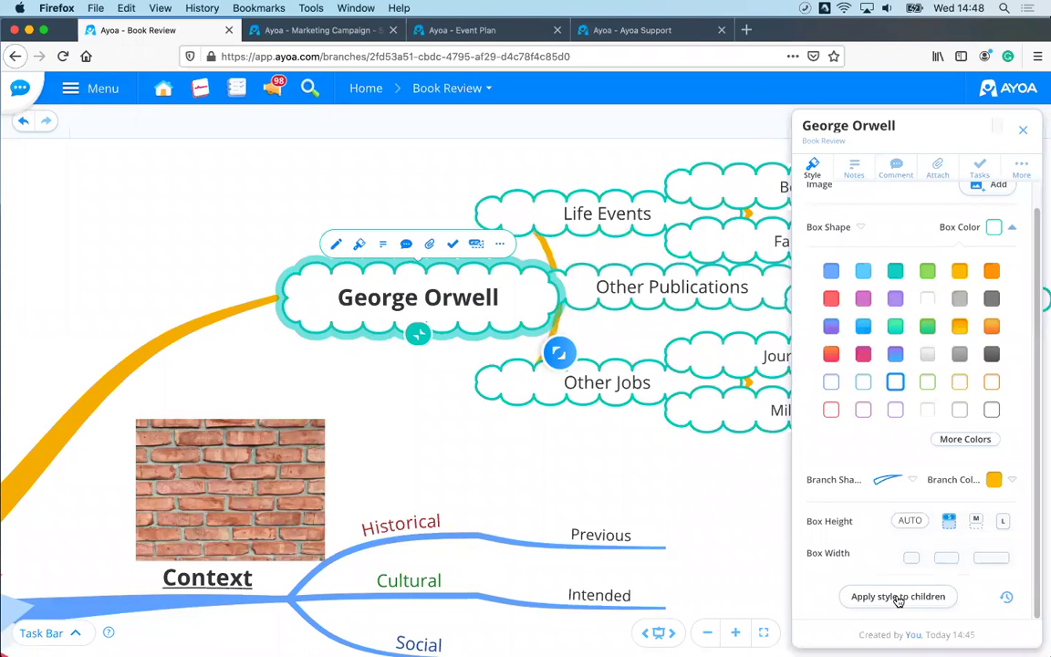
Step: Move the Military branch away from Journalist, out into the empty space below and to its right
{"action": "scroll", "coordinate": [293, 404], "scroll_direction": "right", "scroll_amount": 3}
{"action": "scroll", "coordinate": [410, 393], "scroll_direction": "right", "scroll_amount": 3}
{"action": "left_click_drag", "start_coordinate": [521, 382], "coordinate": [650, 401]}
{"action": "left_click_drag", "start_coordinate": [499, 505], "coordinate": [576, 535]}
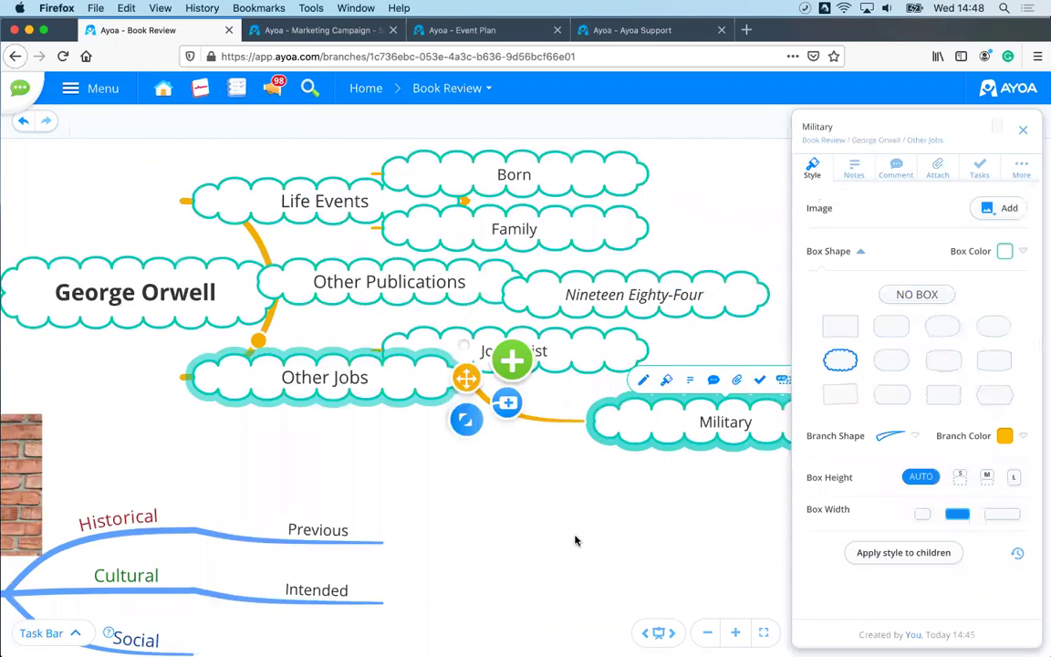
Step: Close the branch styling and clean up the map layout so the overlapping cloud branches are spaced out
{"action": "left_click", "coordinate": [1022, 130]}
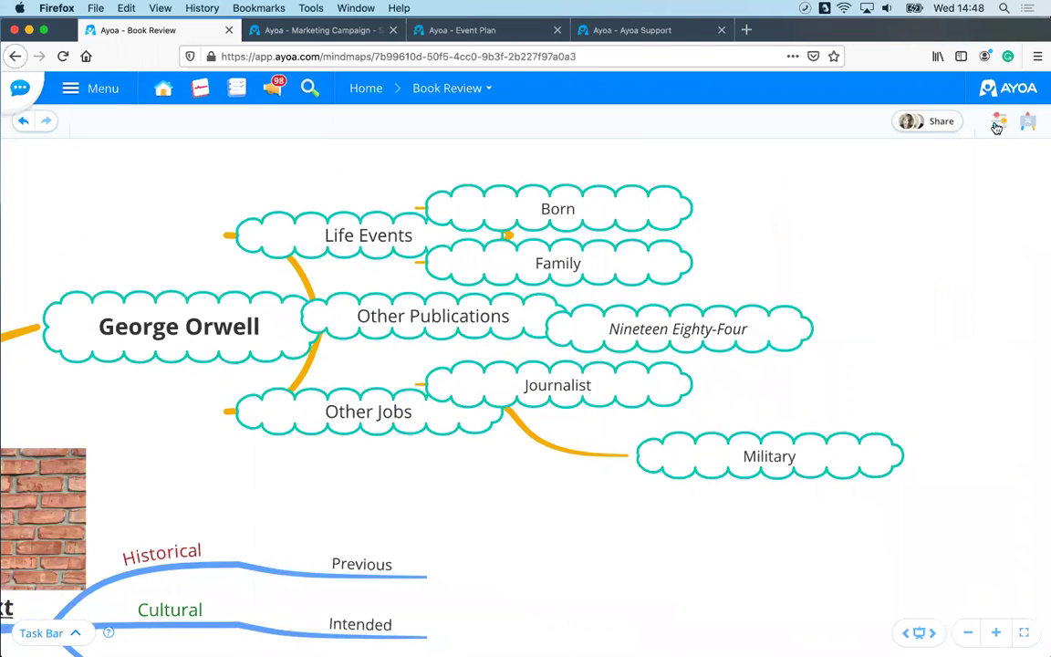
{"action": "left_click", "coordinate": [999, 121]}
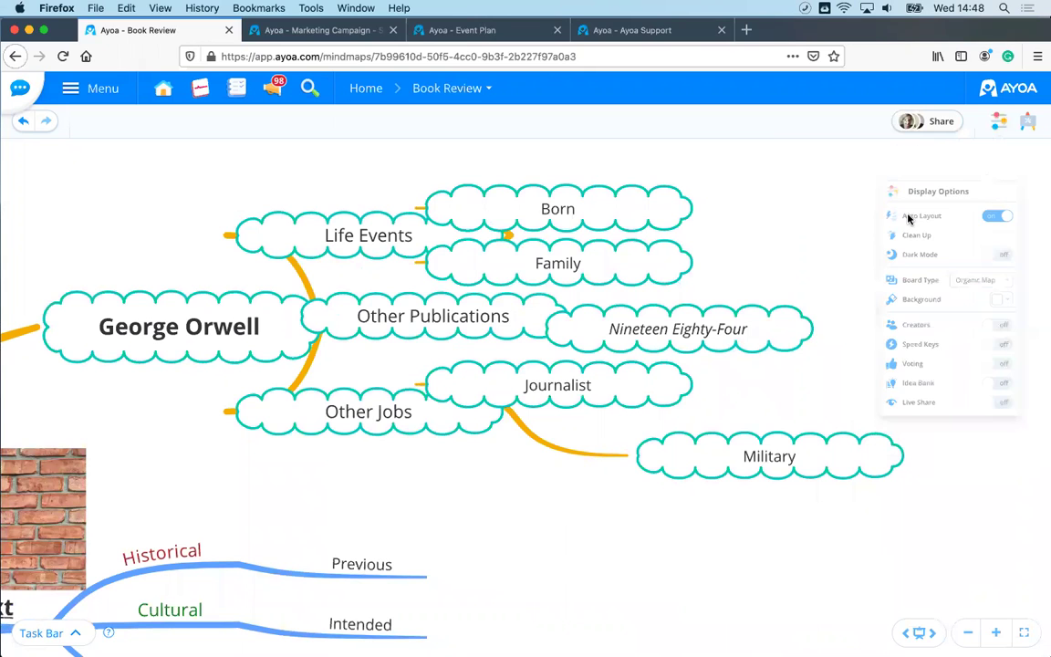
{"action": "left_click", "coordinate": [907, 216]}
{"action": "left_click", "coordinate": [565, 417]}
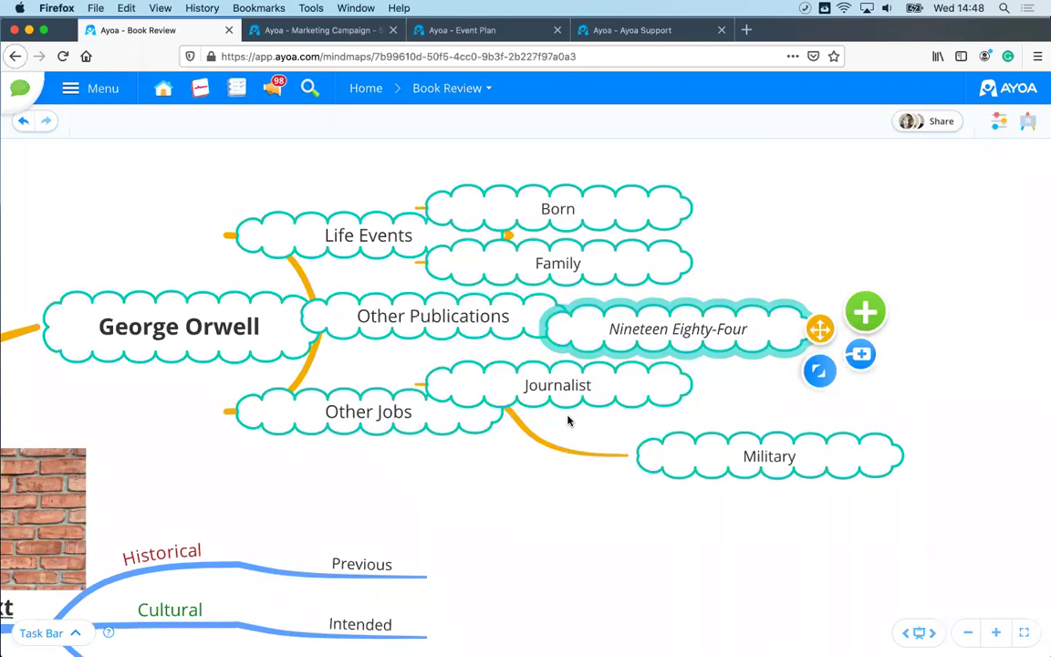
{"action": "left_click", "coordinate": [479, 183]}
{"action": "scroll", "coordinate": [512, 214], "scroll_direction": "down", "scroll_amount": 3}
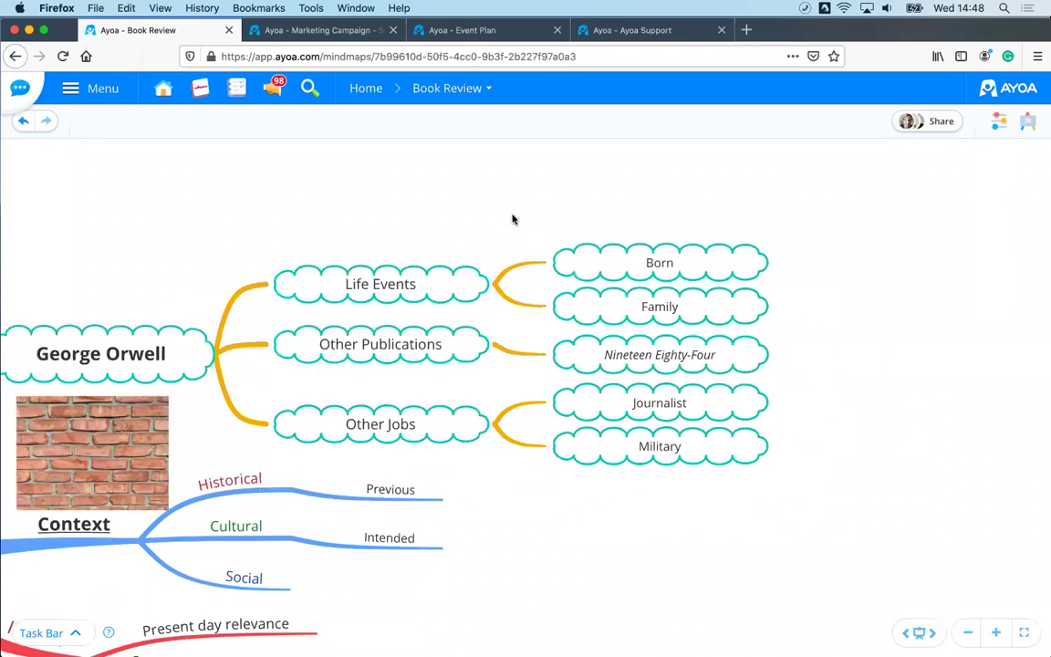
Step: Look over the rearranged George Orwell branches and the other branches around the Animal Farm center
{"action": "scroll", "coordinate": [565, 218], "scroll_direction": "left", "scroll_amount": 2}
{"action": "scroll", "coordinate": [565, 217], "scroll_direction": "left", "scroll_amount": 5}
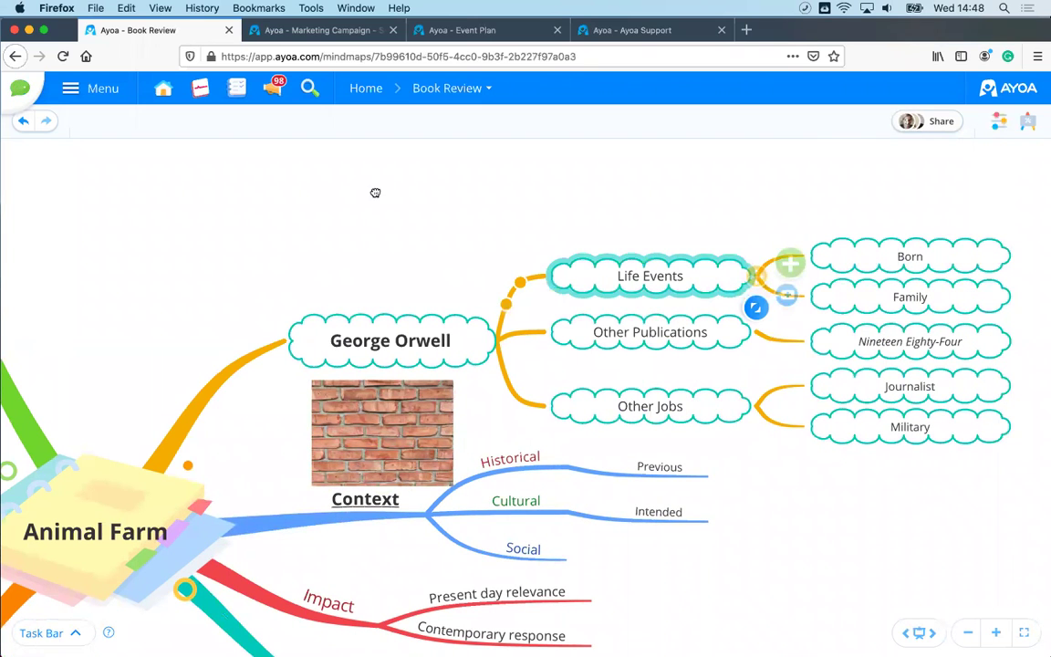
{"action": "scroll", "coordinate": [352, 276], "scroll_direction": "left", "scroll_amount": 1}
{"action": "scroll", "coordinate": [525, 413], "scroll_direction": "down", "scroll_amount": 3}
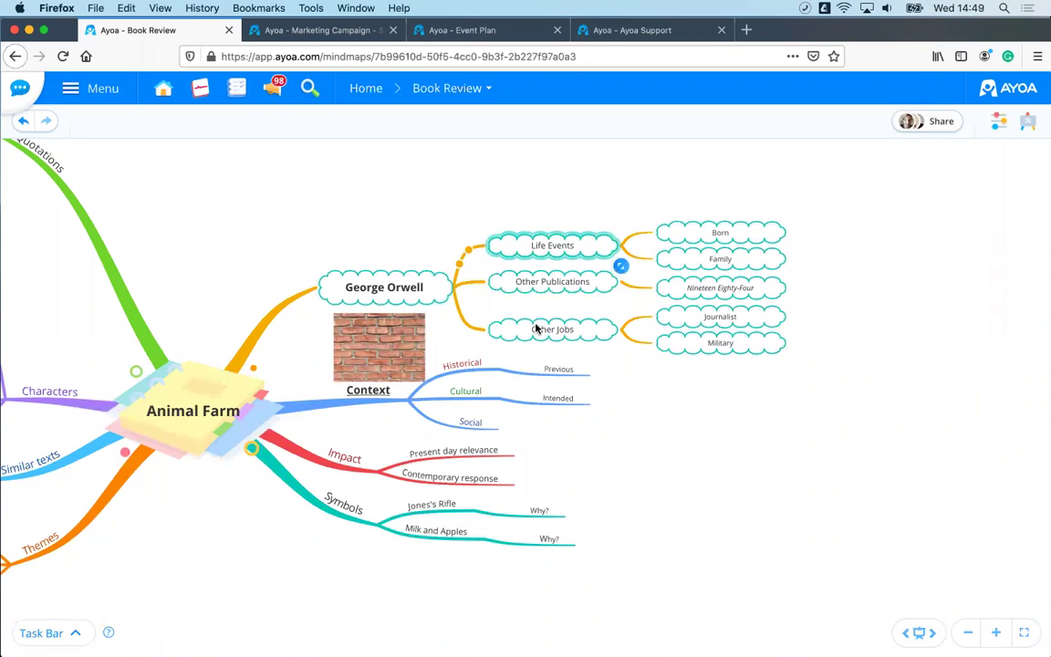
{"action": "scroll", "coordinate": [538, 529], "scroll_direction": "left", "scroll_amount": 7}
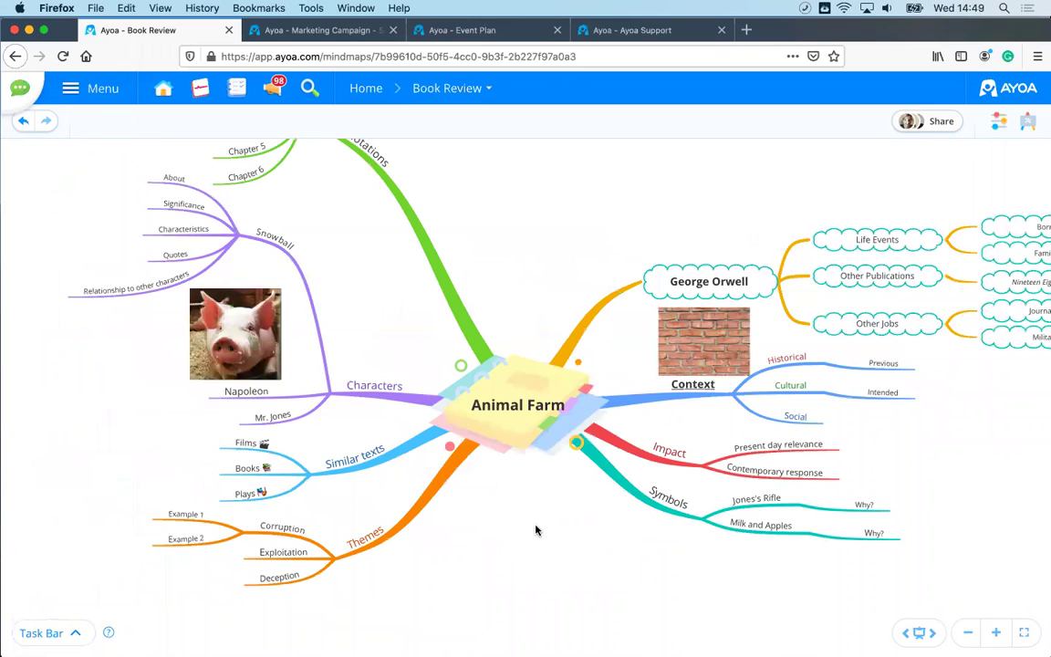
{"action": "scroll", "coordinate": [535, 530], "scroll_direction": "up", "scroll_amount": 3}
{"action": "scroll", "coordinate": [352, 556], "scroll_direction": "right", "scroll_amount": 3}
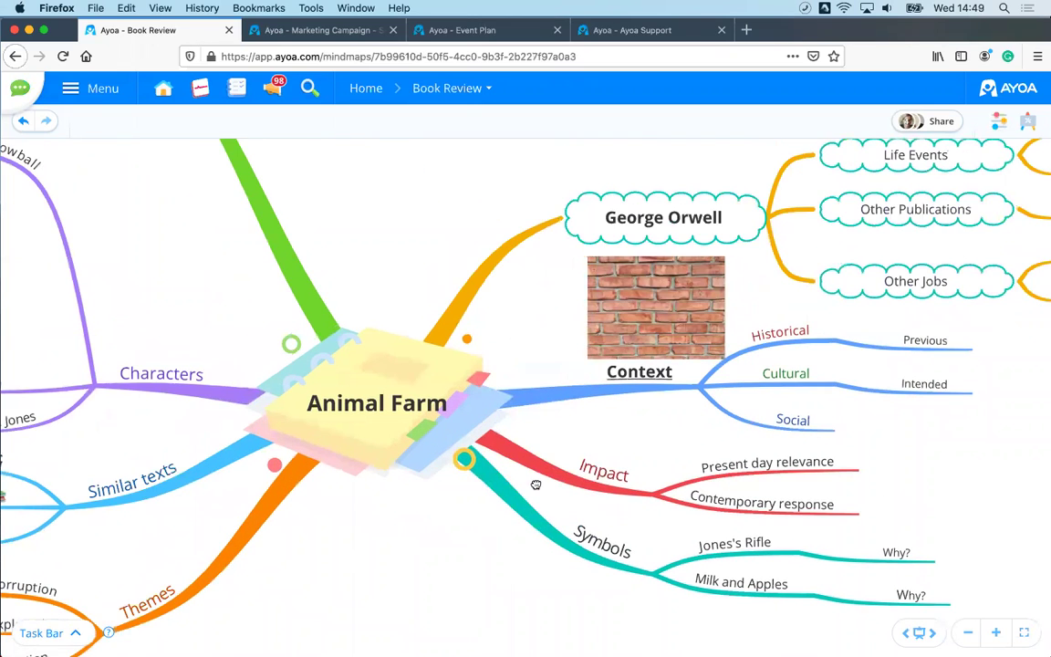
{"action": "scroll", "coordinate": [472, 466], "scroll_direction": "down", "scroll_amount": 3}
{"action": "scroll", "coordinate": [568, 502], "scroll_direction": "left", "scroll_amount": 8}
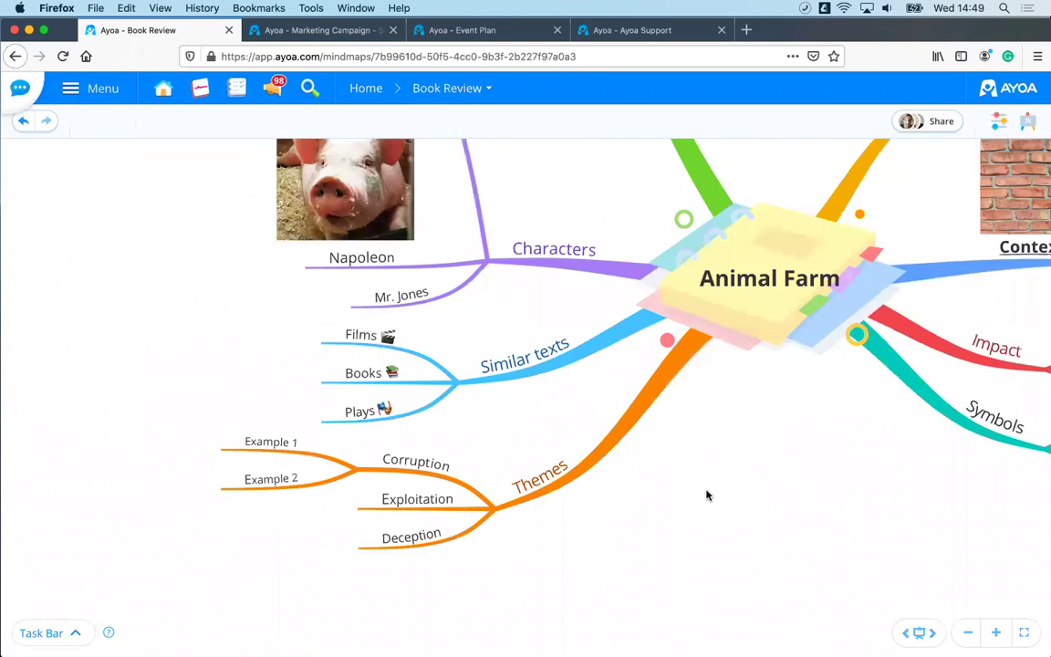
Step: Give the Plays branch under Similar texts the cloud box shape and close its styling
{"action": "scroll", "coordinate": [707, 496], "scroll_direction": "up", "scroll_amount": 3}
{"action": "scroll", "coordinate": [547, 529], "scroll_direction": "up", "scroll_amount": 2}
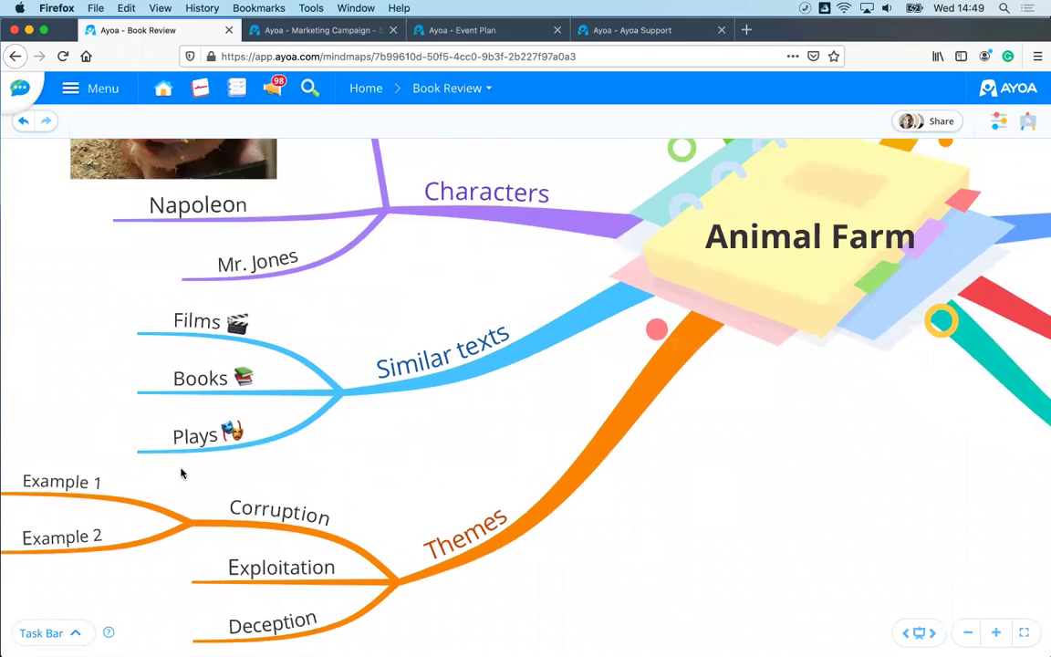
{"action": "left_click", "coordinate": [203, 439]}
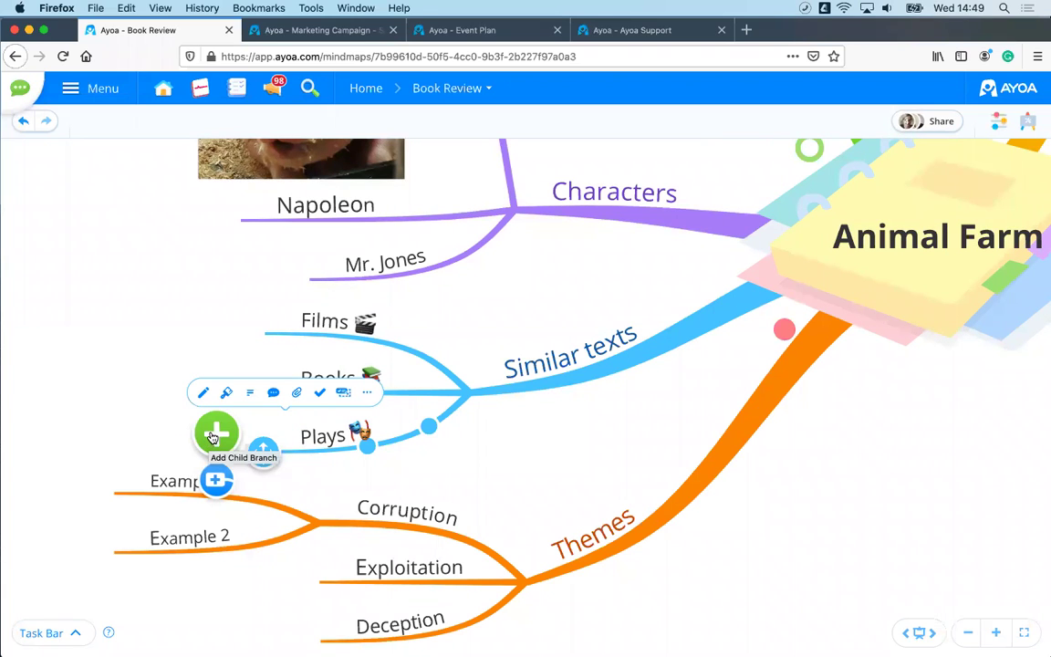
{"action": "left_click", "coordinate": [227, 393]}
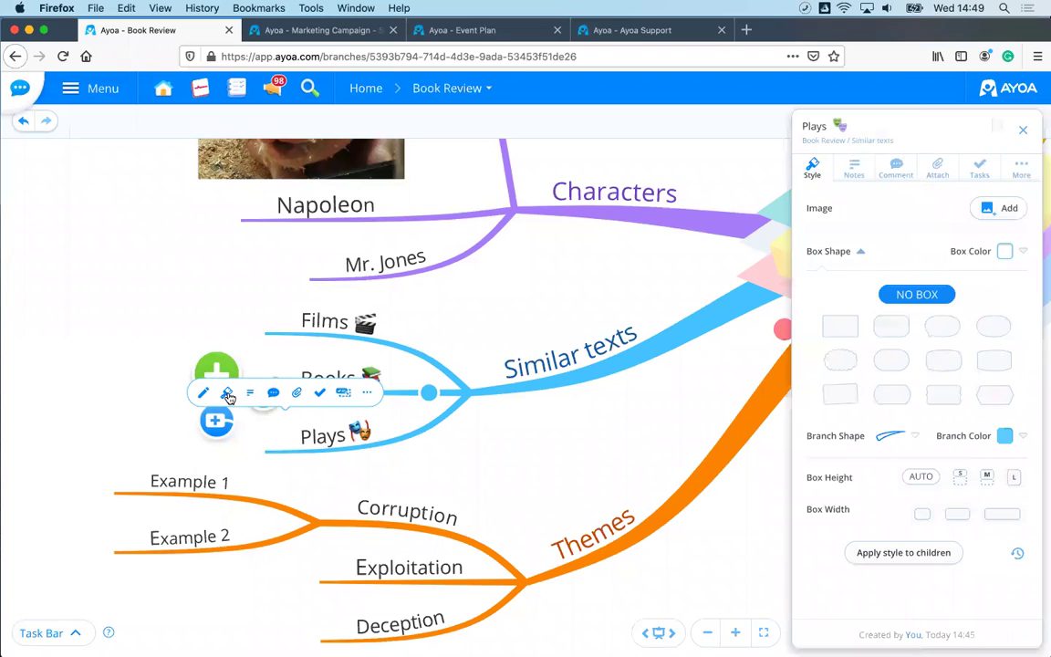
{"action": "left_click", "coordinate": [841, 363]}
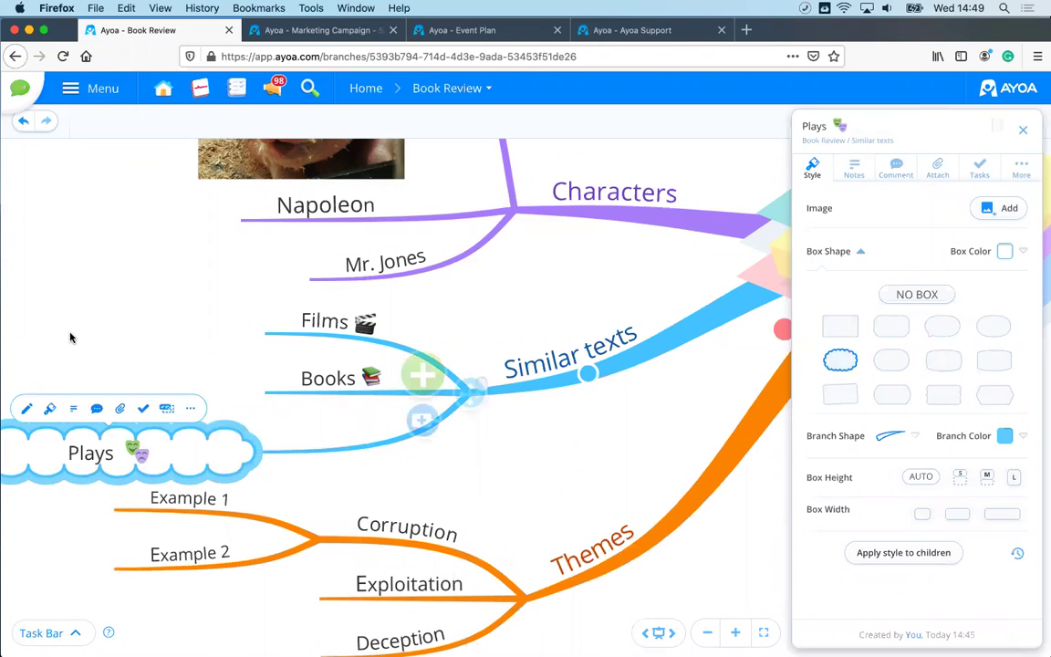
{"action": "left_click", "coordinate": [537, 435]}
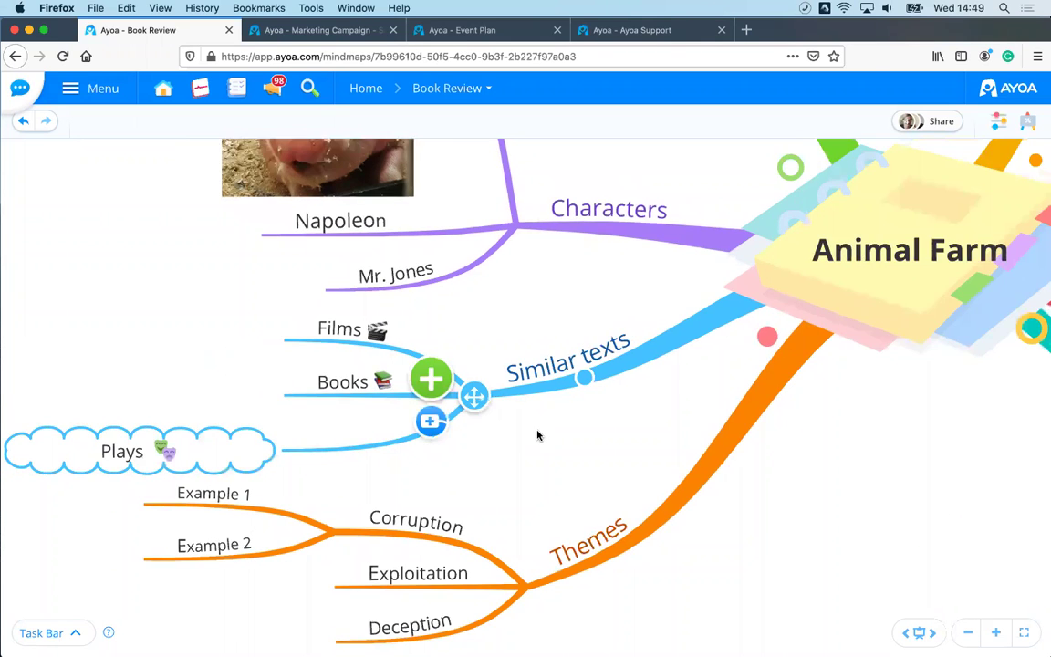
Step: Check the Plays cloud within the whole Book Review map, and switch to the Marketing Campaign - Summer map to view its image branches
{"action": "scroll", "coordinate": [537, 435], "scroll_direction": "down", "scroll_amount": 5}
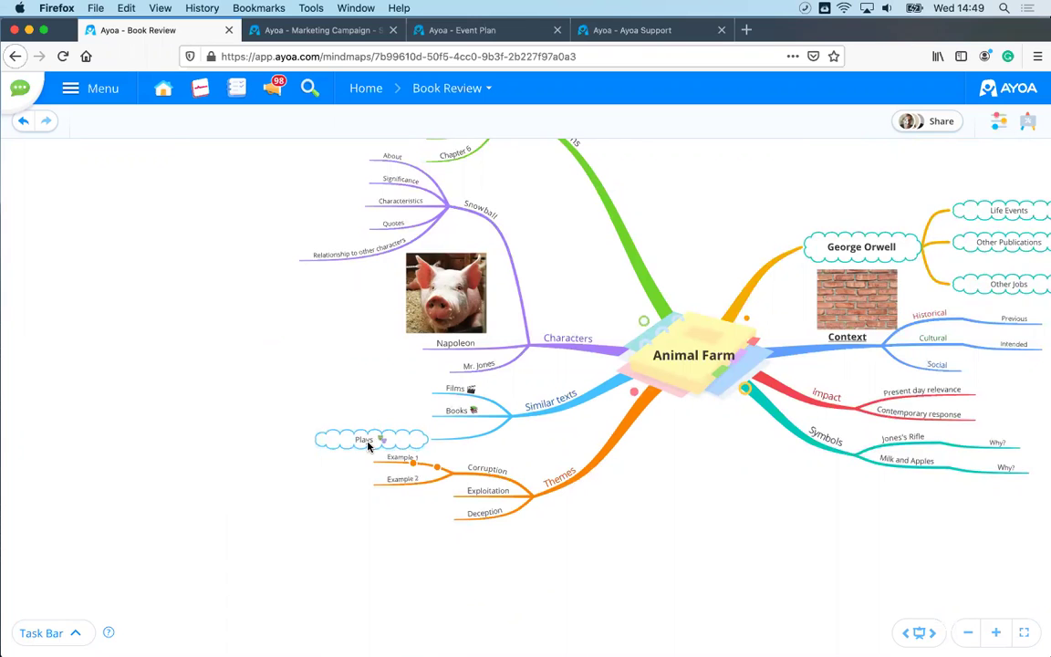
{"action": "scroll", "coordinate": [369, 445], "scroll_direction": "up", "scroll_amount": 5}
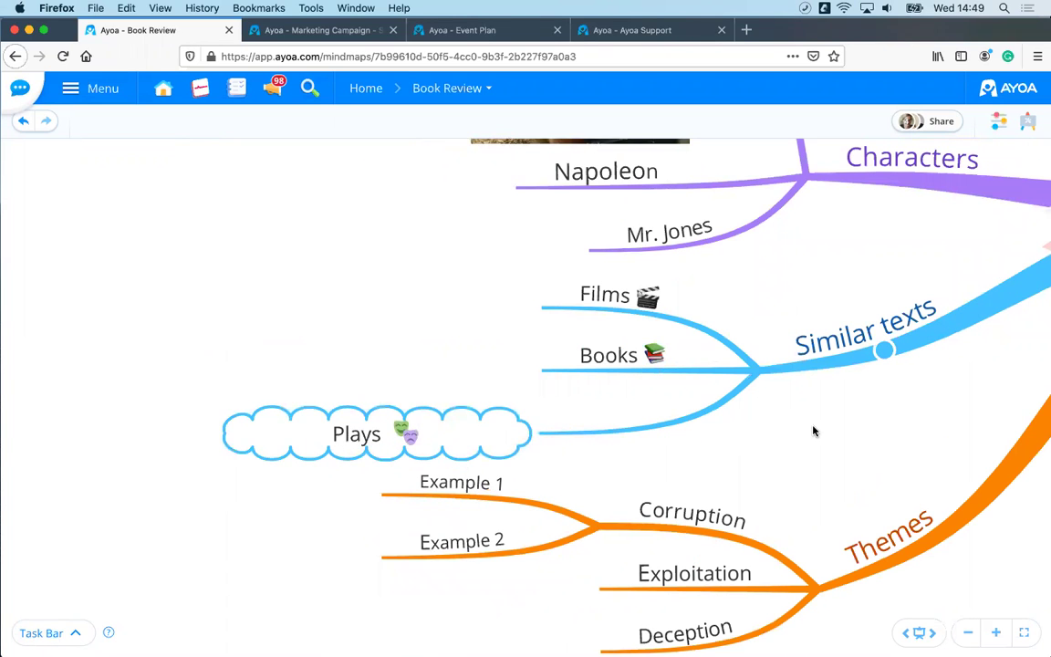
{"action": "scroll", "coordinate": [867, 466], "scroll_direction": "down", "scroll_amount": 5}
{"action": "scroll", "coordinate": [566, 475], "scroll_direction": "right", "scroll_amount": 5}
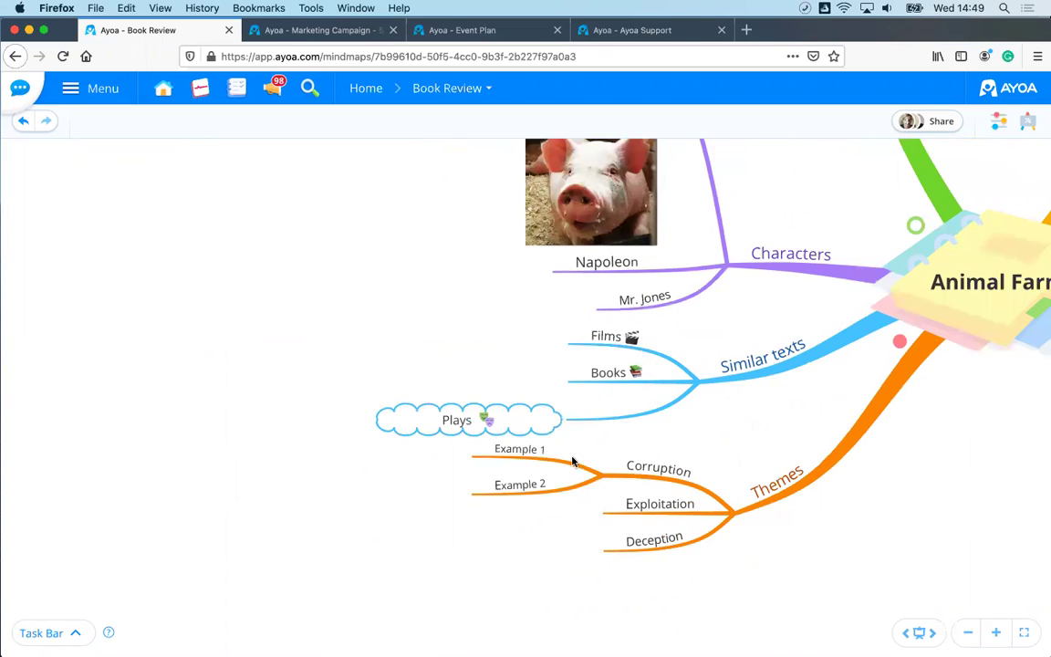
{"action": "scroll", "coordinate": [618, 460], "scroll_direction": "down", "scroll_amount": 3}
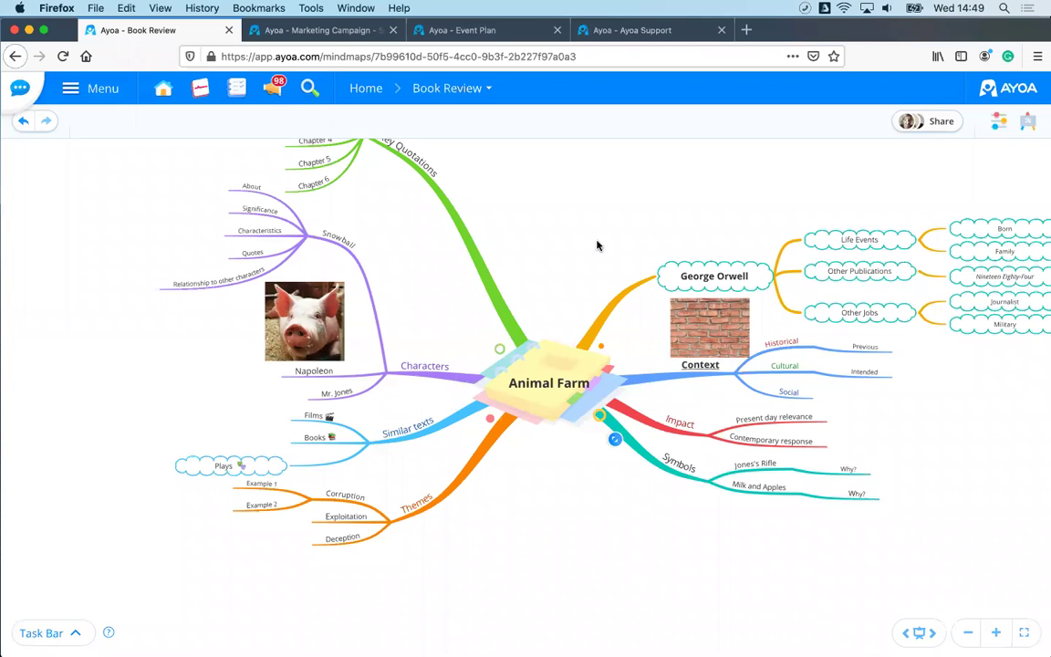
{"action": "left_click", "coordinate": [314, 33]}
{"action": "scroll", "coordinate": [460, 280], "scroll_direction": "up", "scroll_amount": 5}
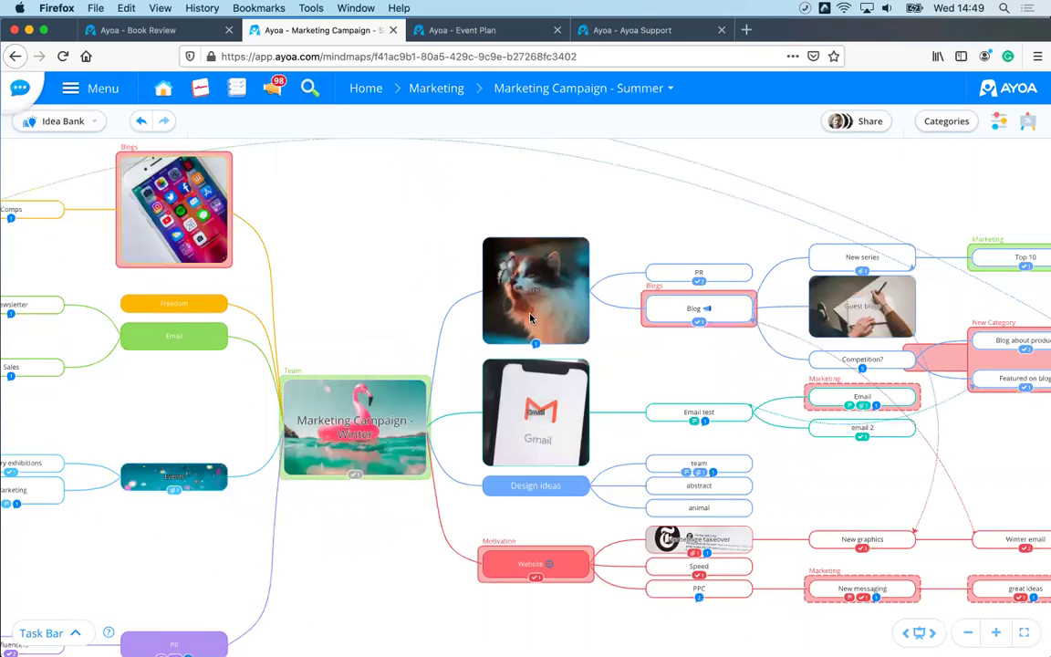
Step: Change the branch shape of the PR branch with the cat image to the solid arrow
{"action": "scroll", "coordinate": [532, 317], "scroll_direction": "up", "scroll_amount": 5}
{"action": "scroll", "coordinate": [432, 366], "scroll_direction": "down", "scroll_amount": 5}
{"action": "scroll", "coordinate": [476, 308], "scroll_direction": "up", "scroll_amount": 4}
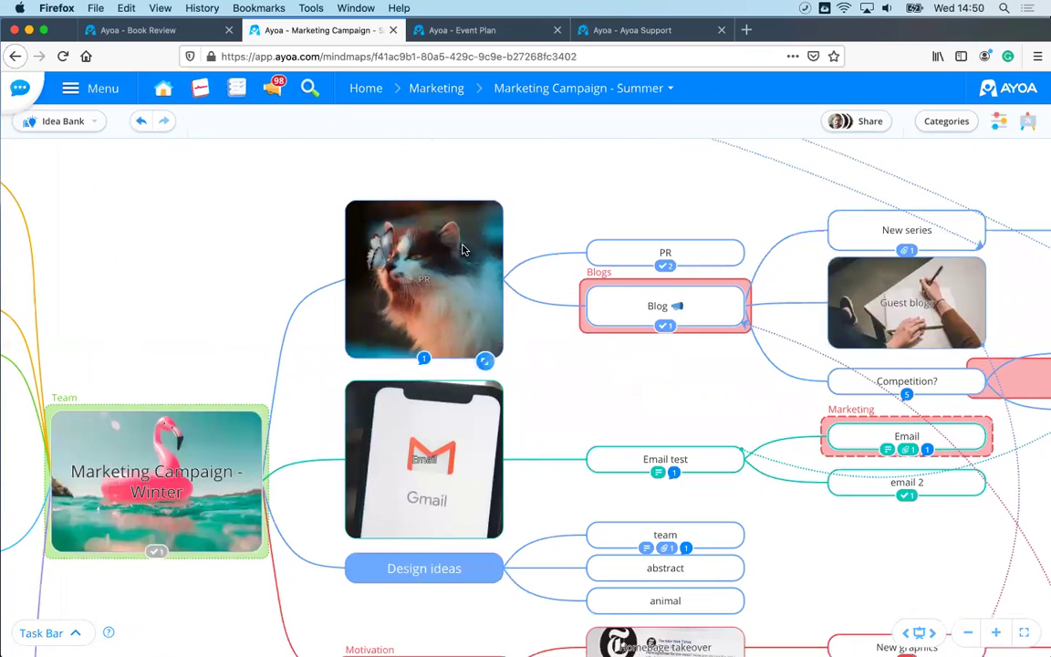
{"action": "mouse_move", "coordinate": [321, 289]}
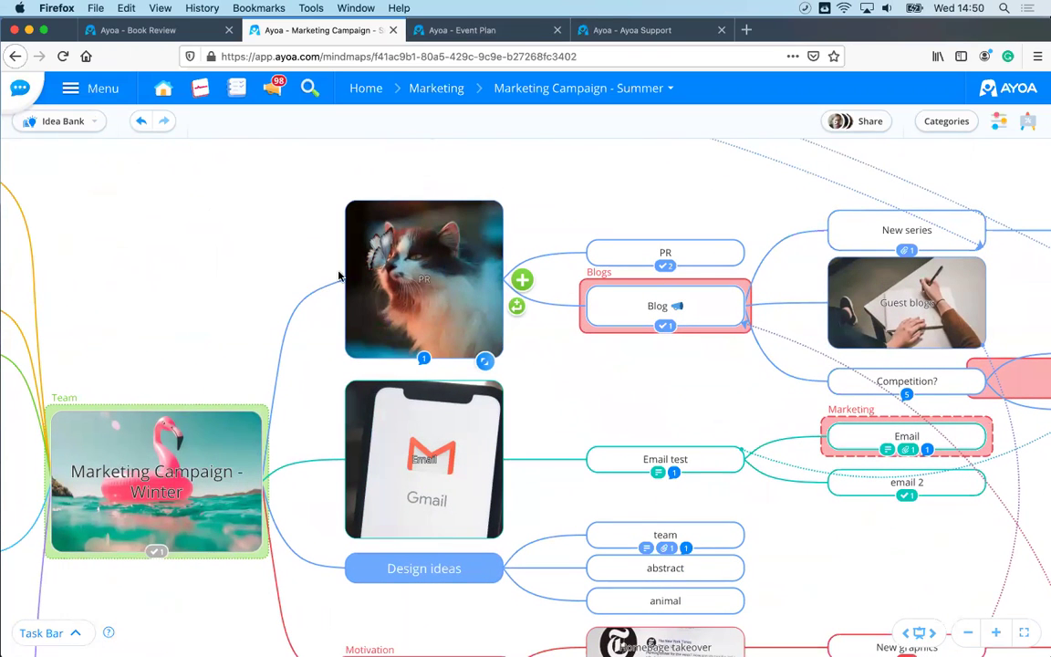
{"action": "double_click", "coordinate": [402, 279]}
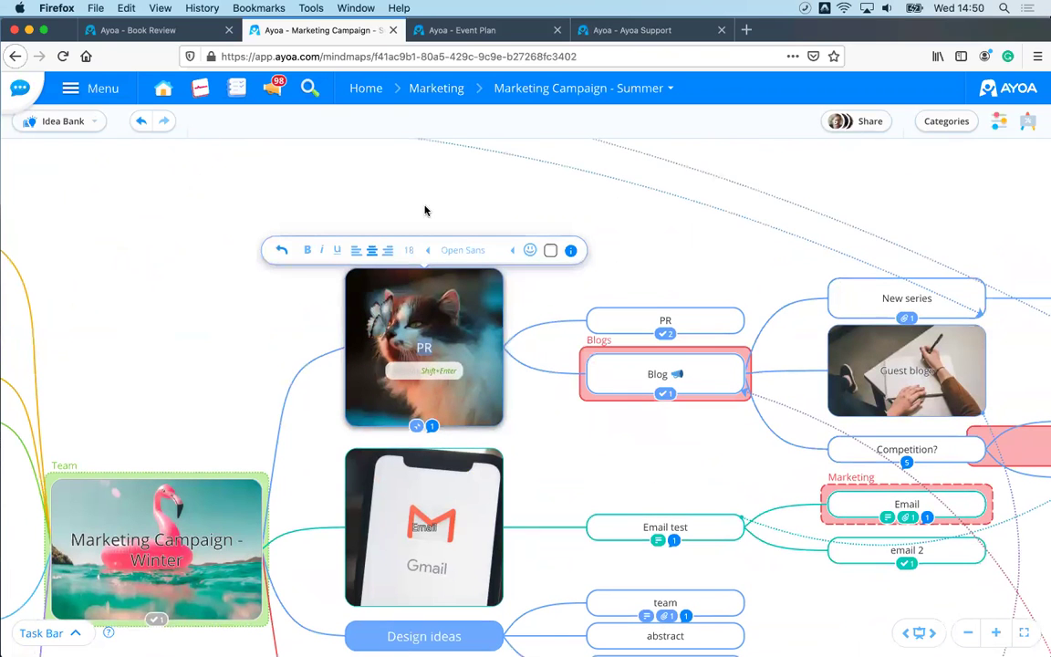
{"action": "left_click", "coordinate": [437, 272]}
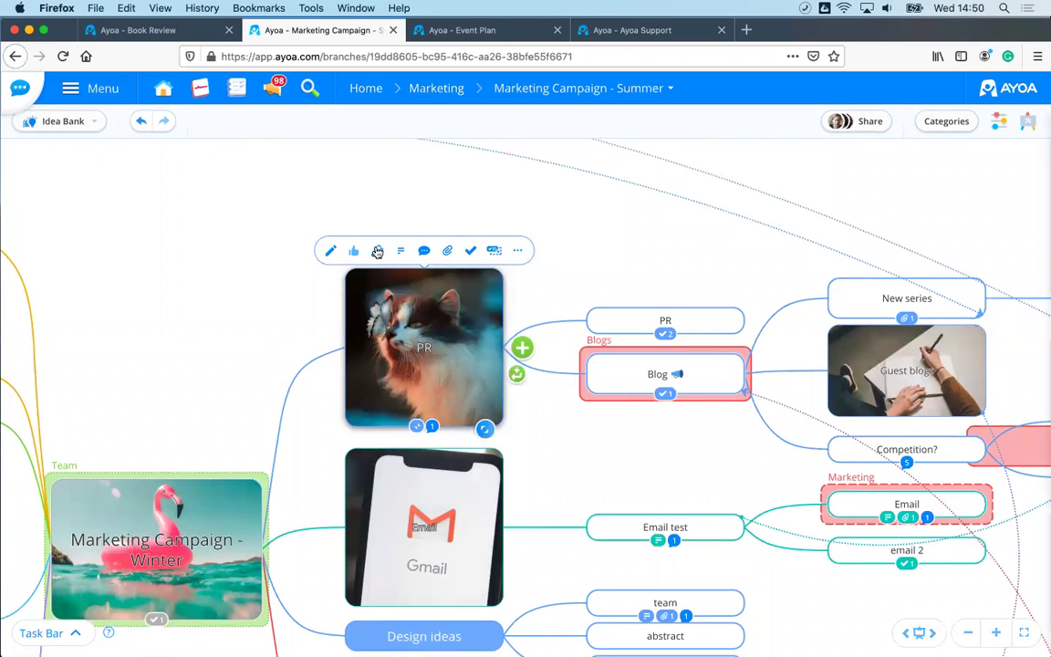
{"action": "left_click", "coordinate": [377, 251]}
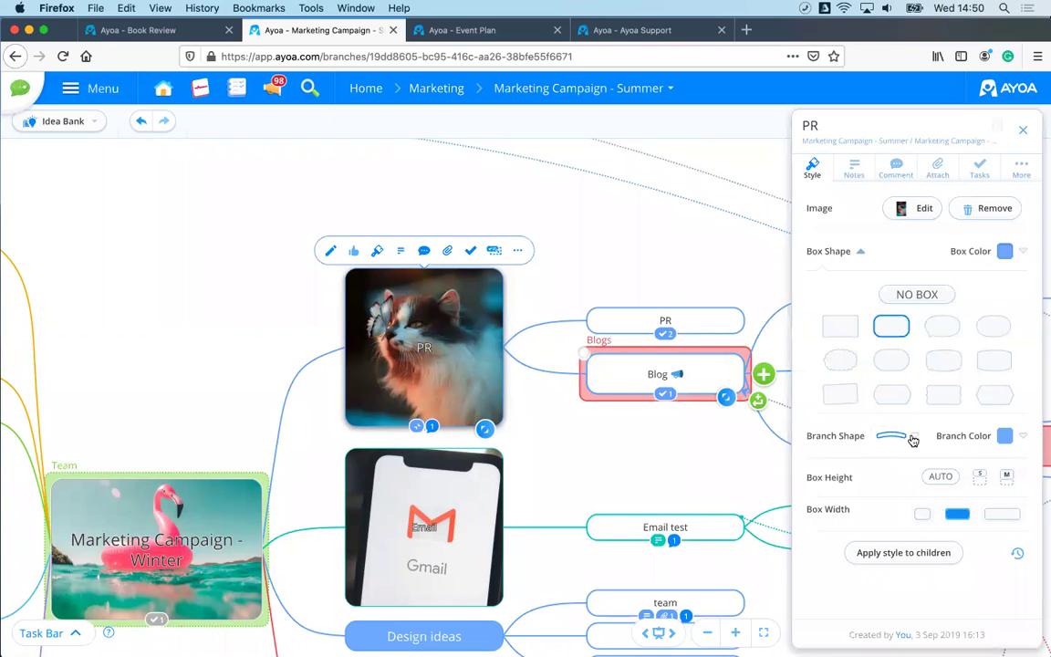
{"action": "left_click", "coordinate": [913, 441]}
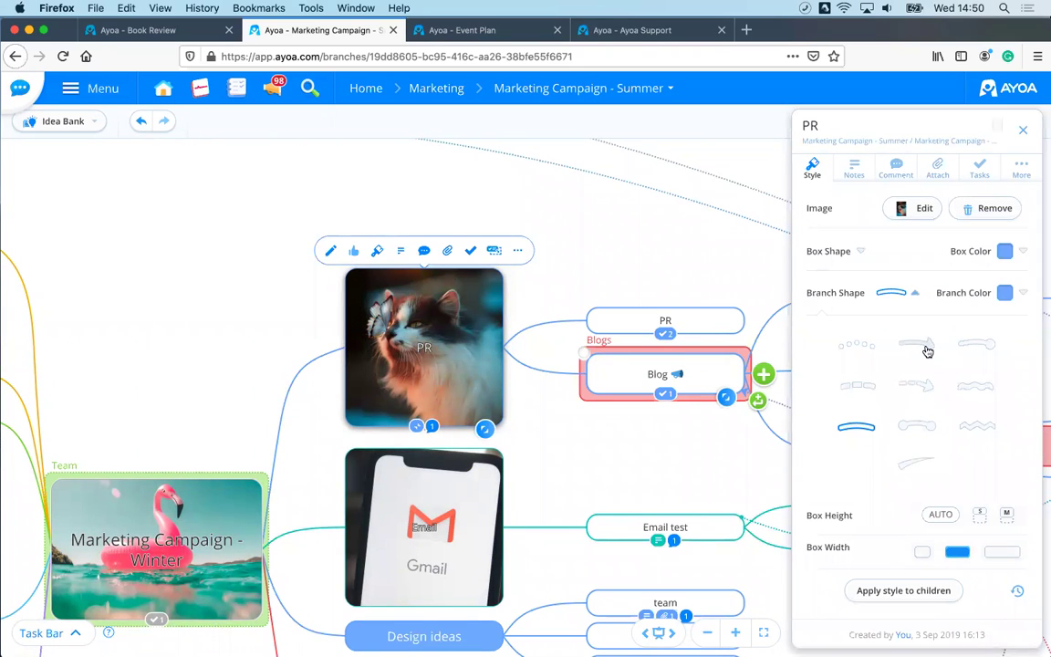
{"action": "left_click", "coordinate": [917, 345]}
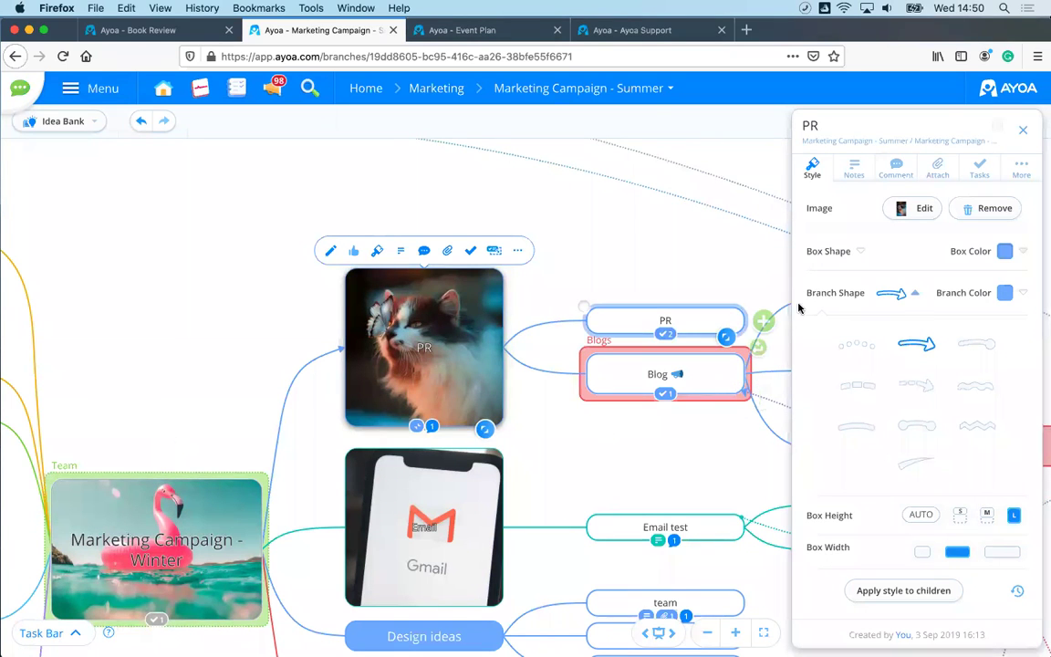
Step: Color the PR branch with the pink-red gradient and apply its style to the child branches
{"action": "left_click", "coordinate": [1025, 294]}
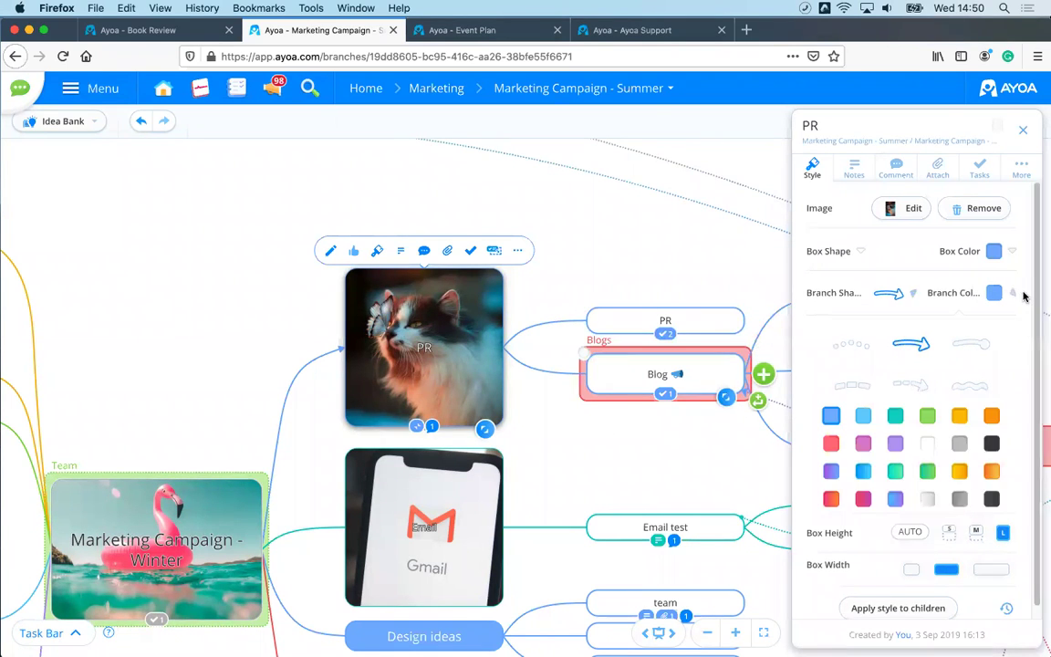
{"action": "left_click", "coordinate": [863, 422]}
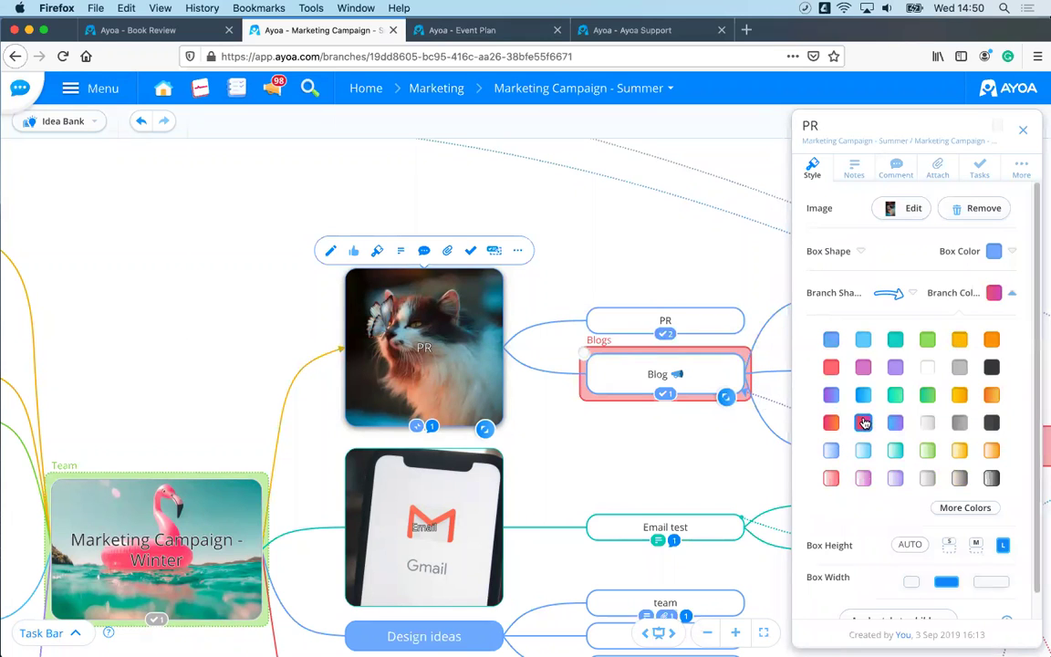
{"action": "scroll", "coordinate": [977, 546], "scroll_direction": "down", "scroll_amount": 1}
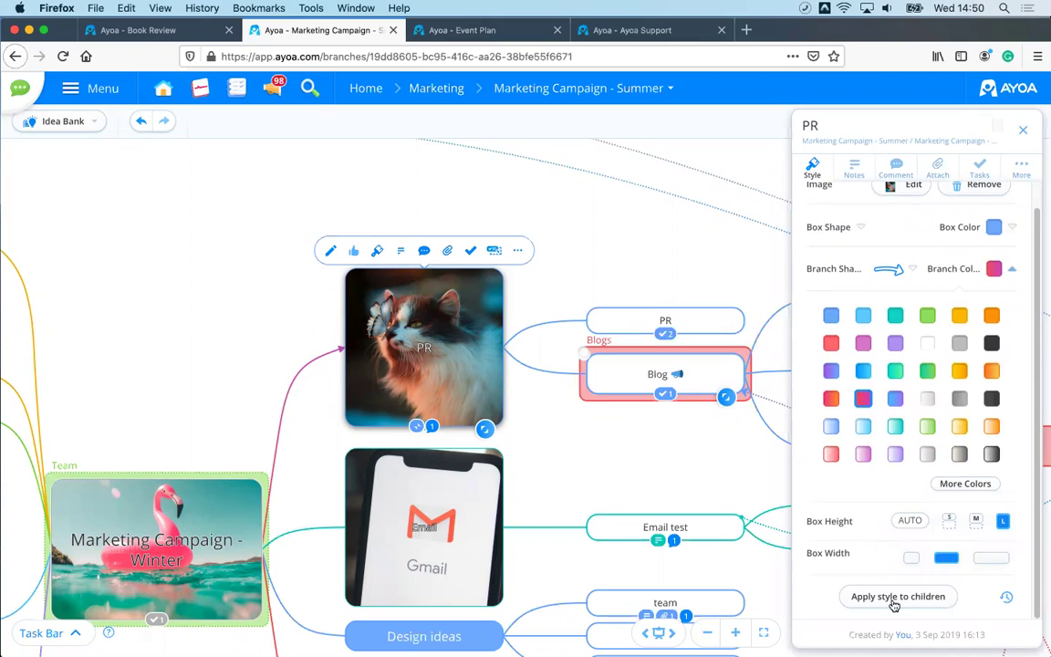
{"action": "left_click", "coordinate": [896, 597]}
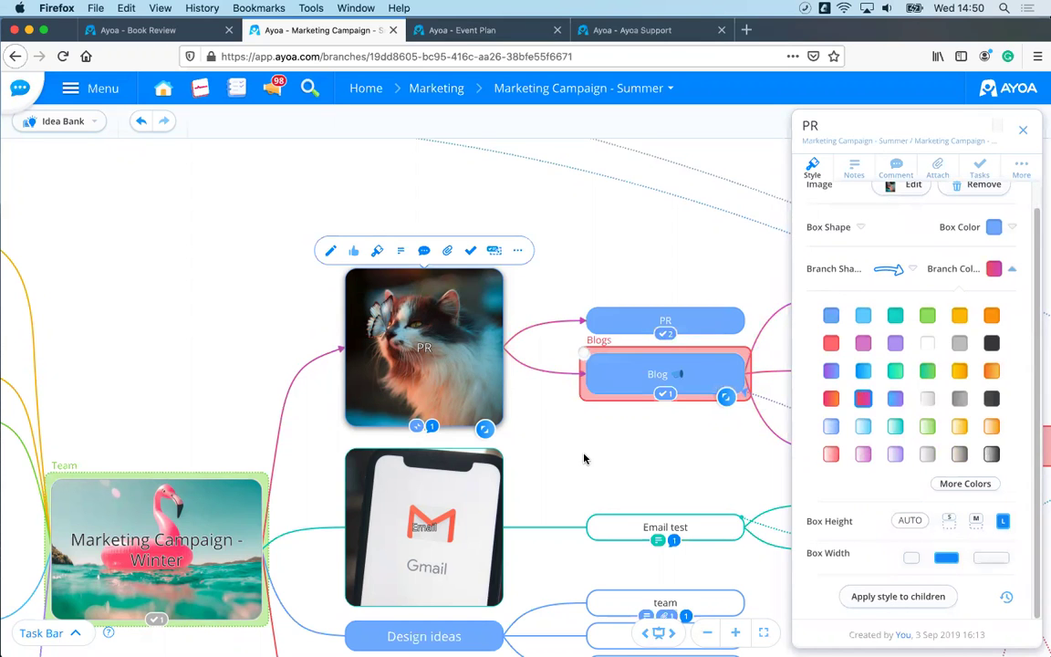
Step: Examine the styling of the PR child branches and compare it with the rest of the marketing mind map
{"action": "scroll", "coordinate": [246, 393], "scroll_direction": "right", "scroll_amount": 10}
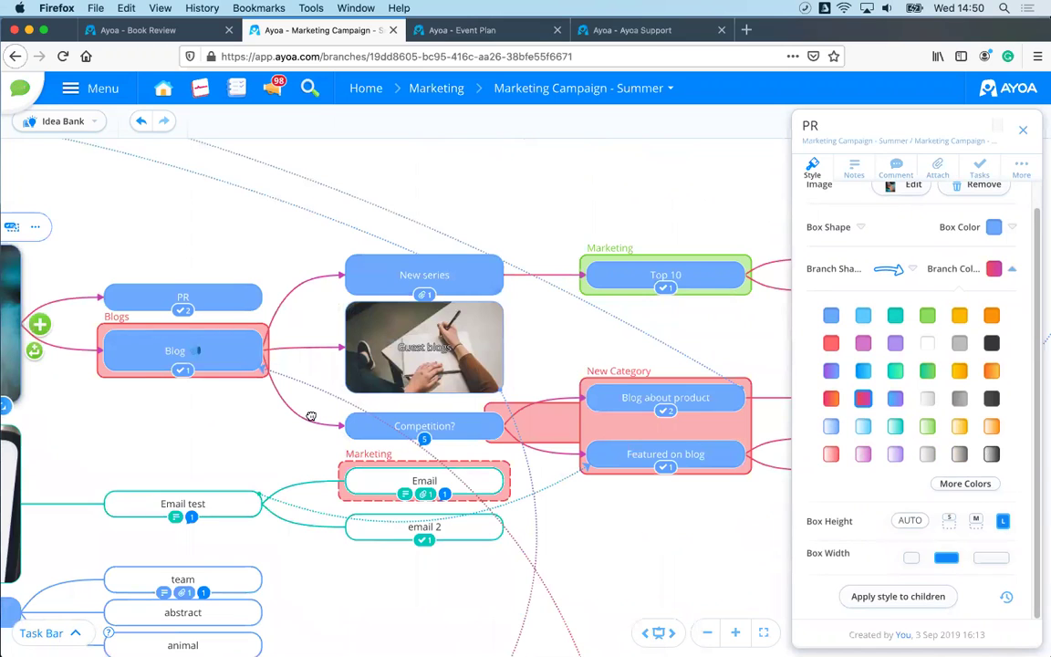
{"action": "scroll", "coordinate": [469, 418], "scroll_direction": "left", "scroll_amount": 2}
{"action": "scroll", "coordinate": [288, 375], "scroll_direction": "left", "scroll_amount": 5}
{"action": "scroll", "coordinate": [288, 375], "scroll_direction": "up", "scroll_amount": 5}
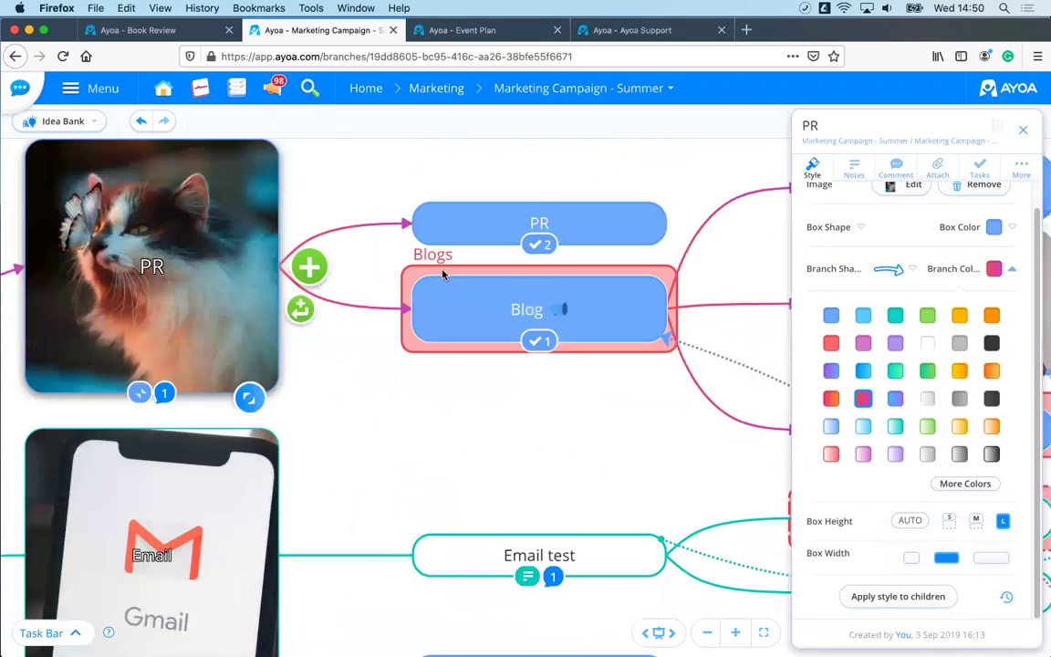
{"action": "scroll", "coordinate": [413, 442], "scroll_direction": "down", "scroll_amount": 5}
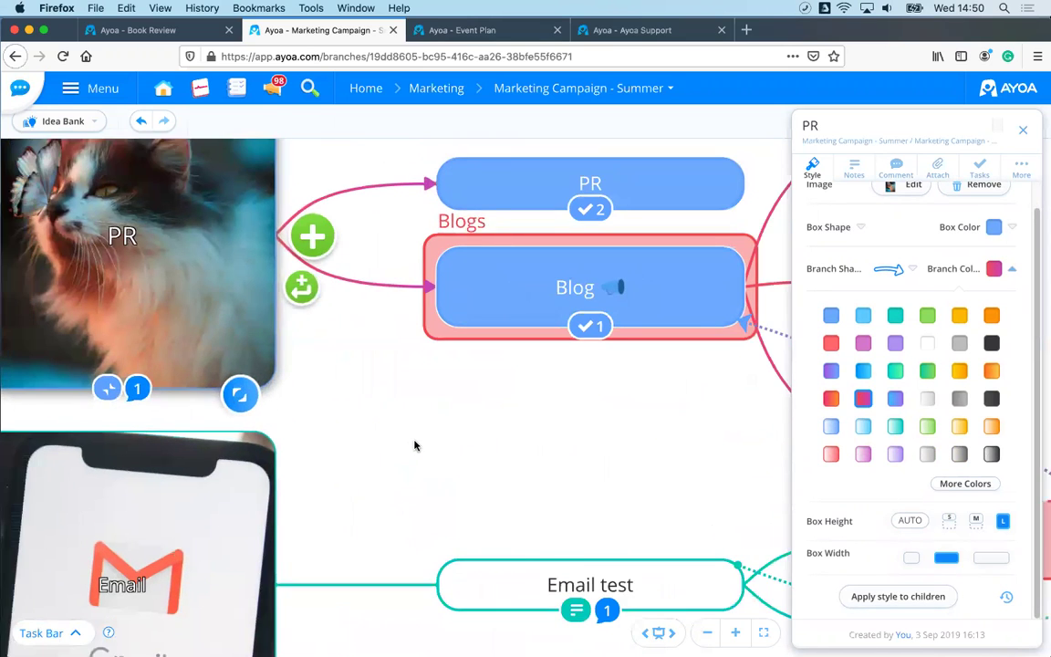
{"action": "left_click", "coordinate": [454, 441]}
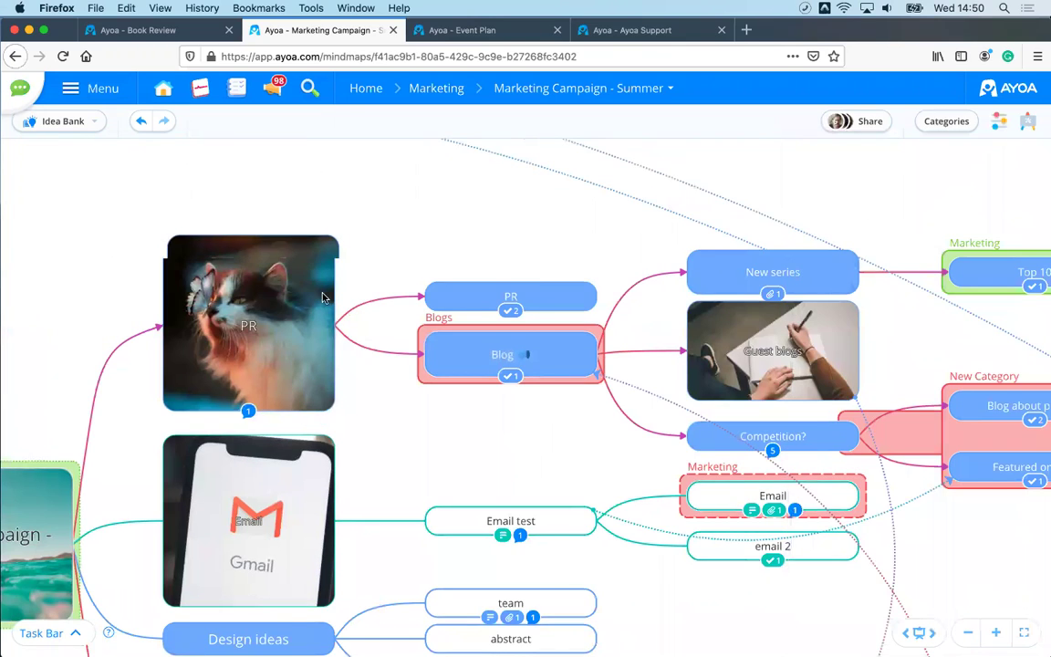
{"action": "scroll", "coordinate": [321, 296], "scroll_direction": "left", "scroll_amount": 10}
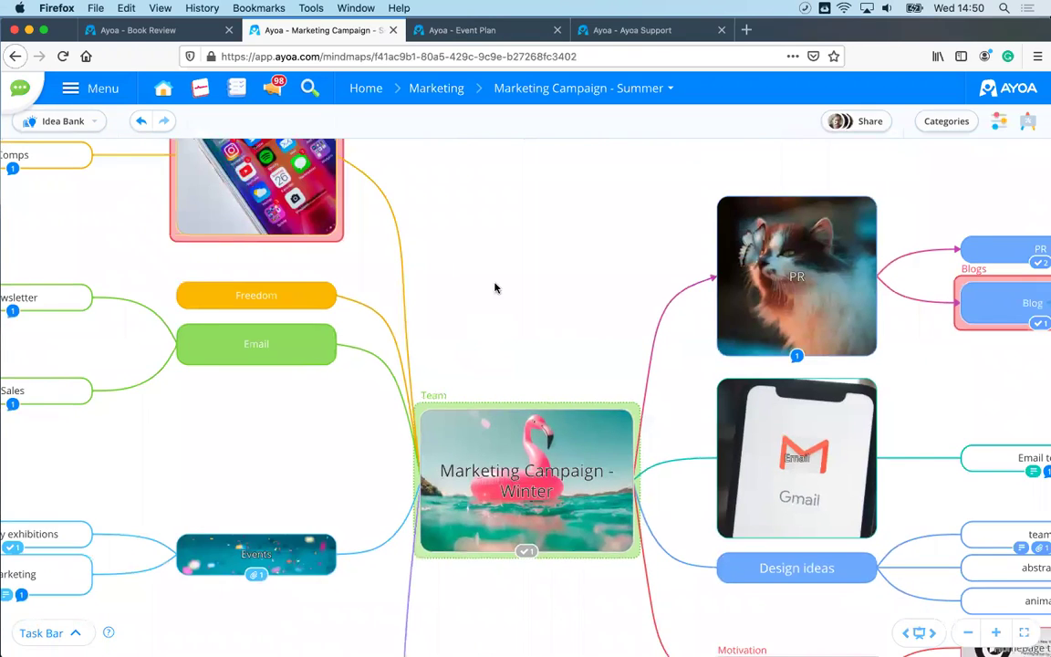
{"action": "scroll", "coordinate": [495, 288], "scroll_direction": "down", "scroll_amount": 5}
{"action": "scroll", "coordinate": [355, 532], "scroll_direction": "right", "scroll_amount": 5}
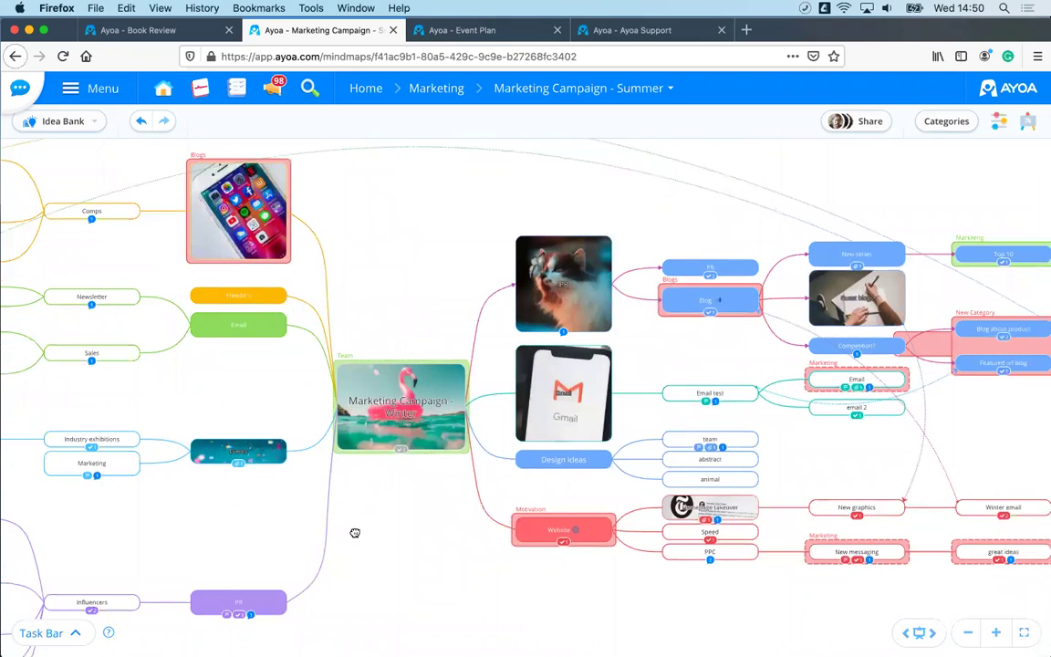
{"action": "scroll", "coordinate": [355, 533], "scroll_direction": "up", "scroll_amount": 1}
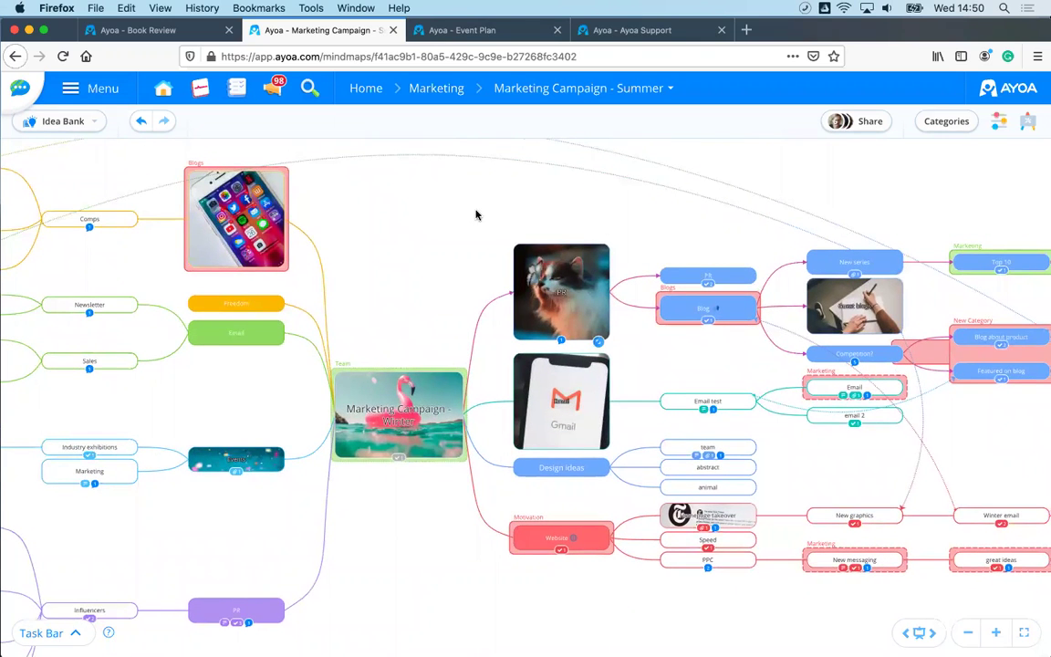
{"action": "scroll", "coordinate": [477, 214], "scroll_direction": "down", "scroll_amount": 2}
Step: Switch to the open Book Review mind map about Animal Farm
{"action": "left_click", "coordinate": [150, 31]}
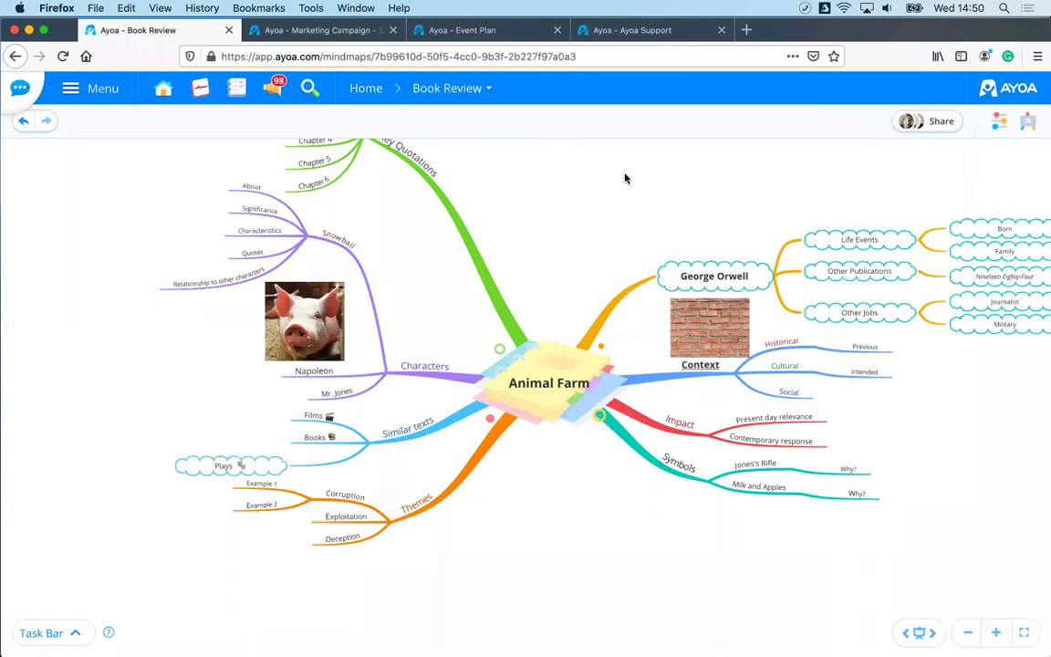
{"action": "left_click_drag", "start_coordinate": [617, 182], "coordinate": [441, 202]}
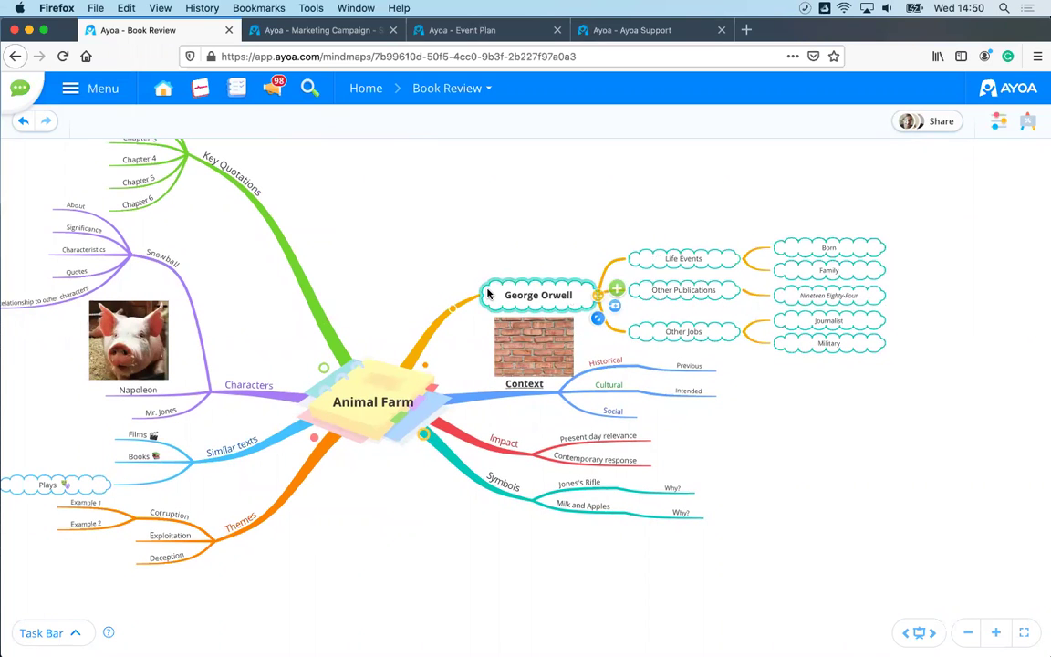
{"action": "left_click_drag", "start_coordinate": [429, 222], "coordinate": [472, 288]}
{"action": "scroll", "coordinate": [475, 257], "scroll_direction": "up", "scroll_amount": 3}
{"action": "scroll", "coordinate": [416, 252], "scroll_direction": "down", "scroll_amount": 2}
{"action": "left_click_drag", "start_coordinate": [416, 251], "coordinate": [498, 295]}
{"action": "scroll", "coordinate": [497, 264], "scroll_direction": "up", "scroll_amount": 2}
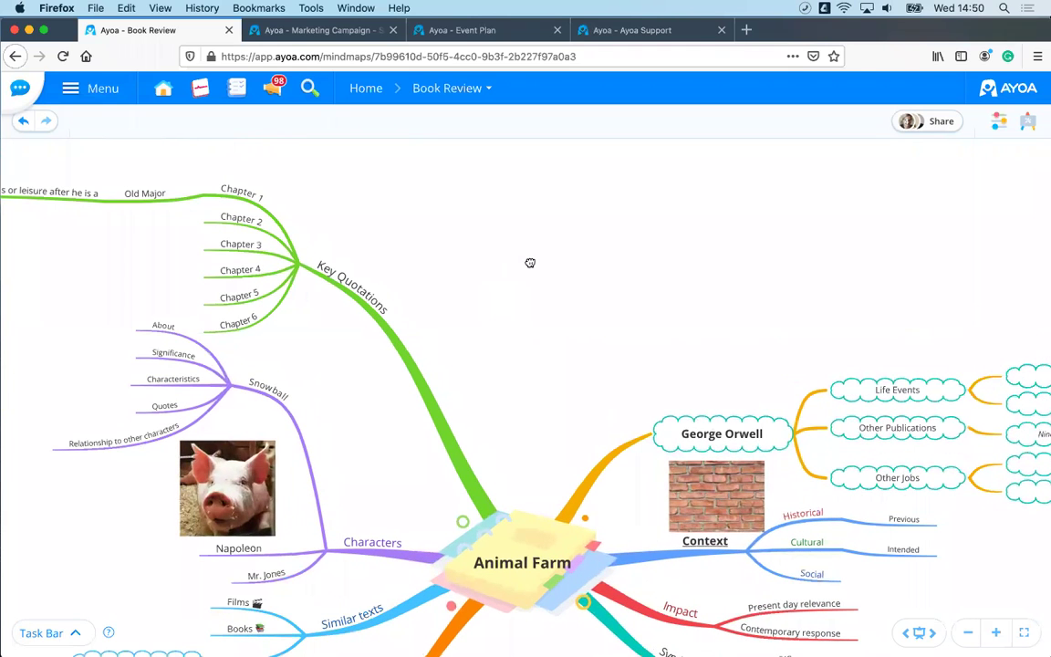
Step: Select the Chapter 6, Chapter 1 and Social branches together and give them the speech-bubble box shape
{"action": "mouse_move", "coordinate": [235, 331]}
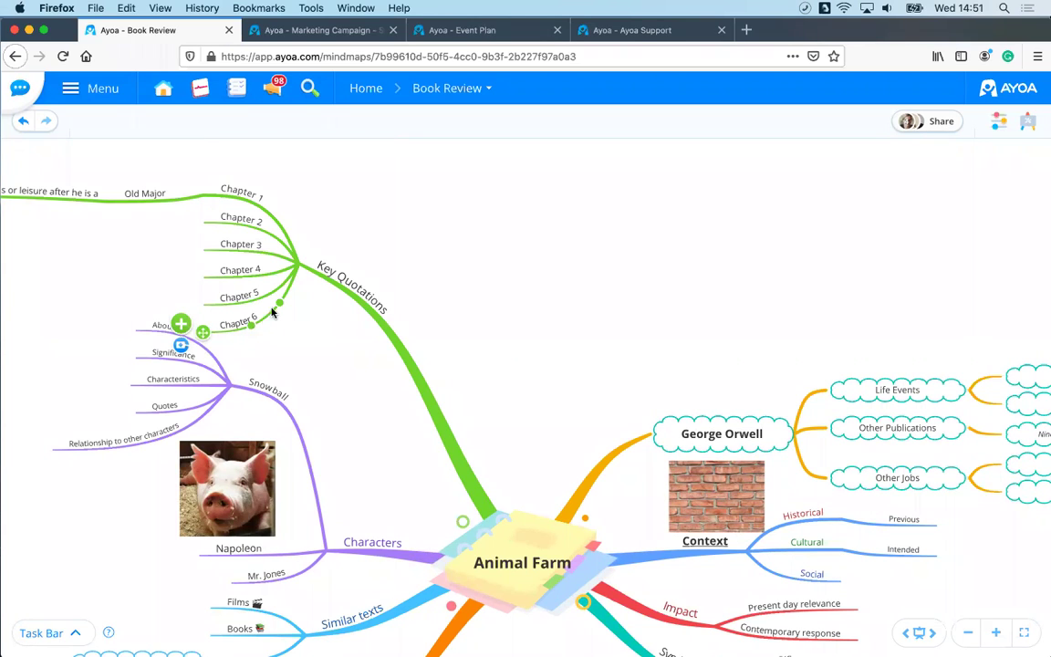
{"action": "left_click", "coordinate": [248, 321]}
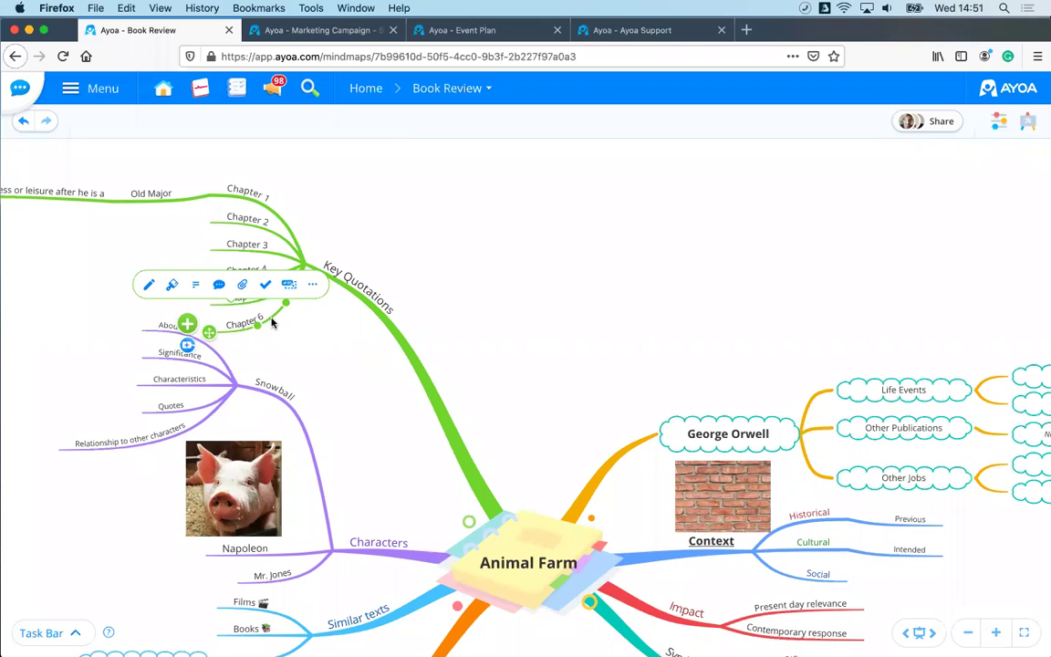
{"action": "left_click", "coordinate": [248, 192], "text": "shift"}
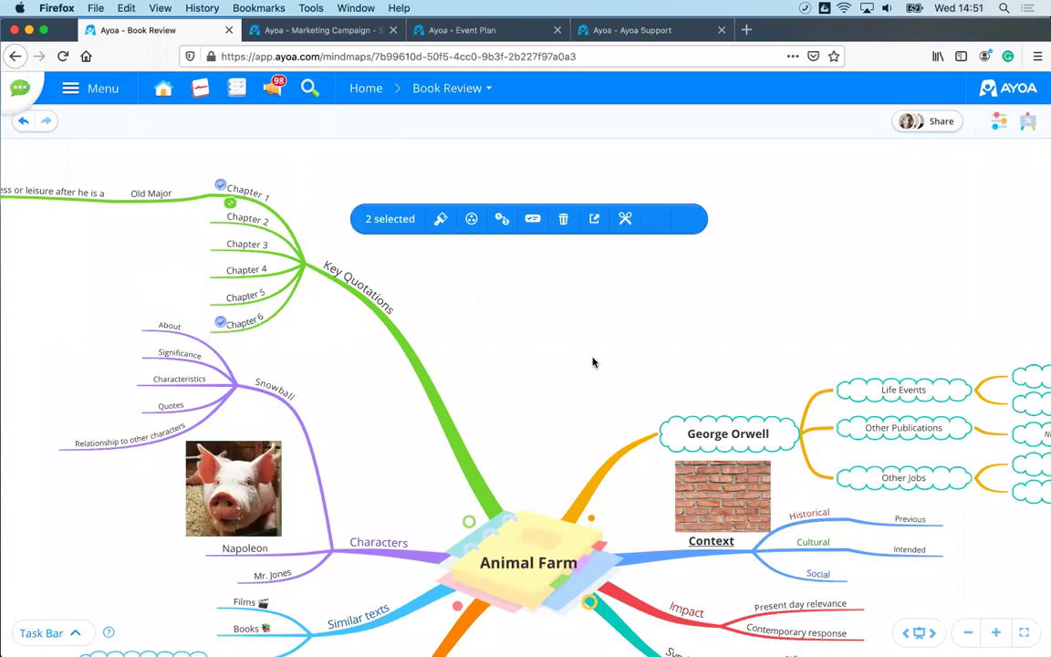
{"action": "left_click", "coordinate": [808, 578], "text": "shift"}
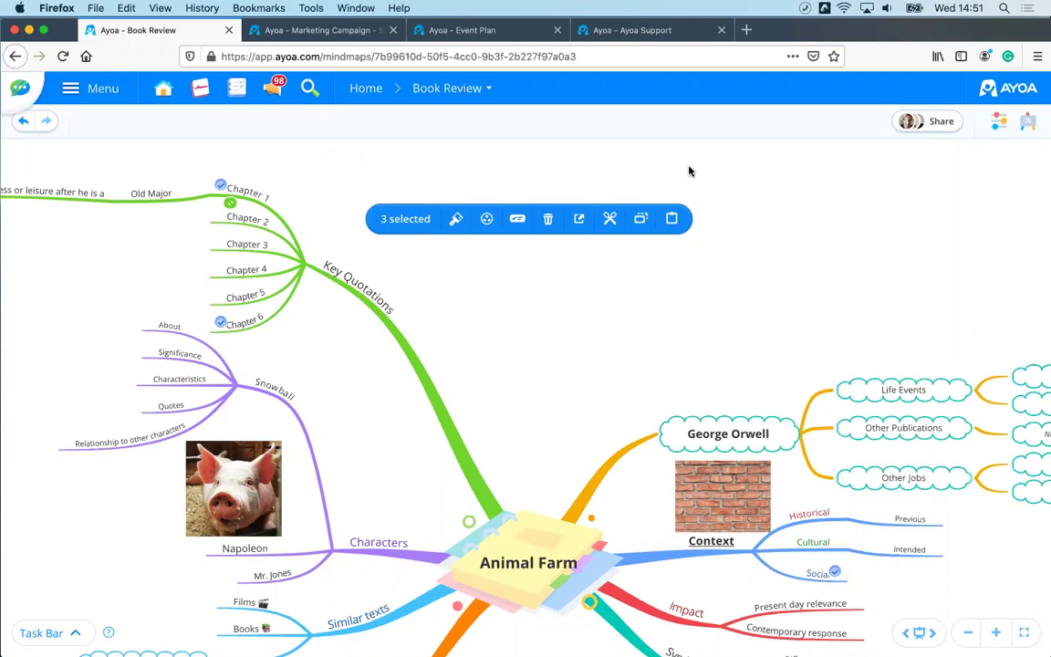
{"action": "left_click", "coordinate": [456, 221]}
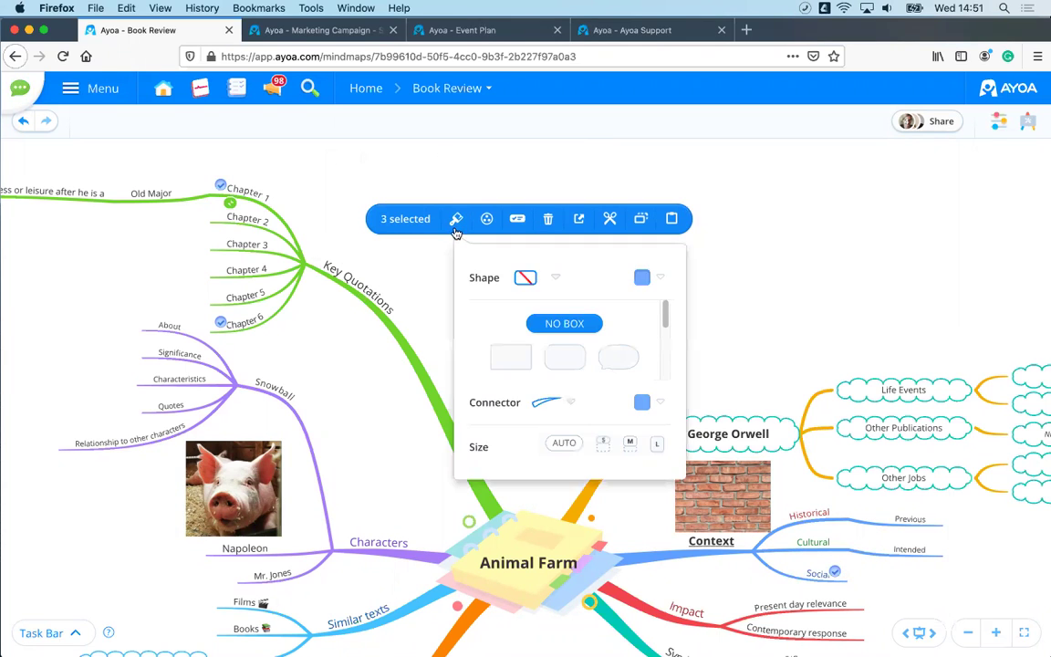
{"action": "left_click", "coordinate": [610, 363]}
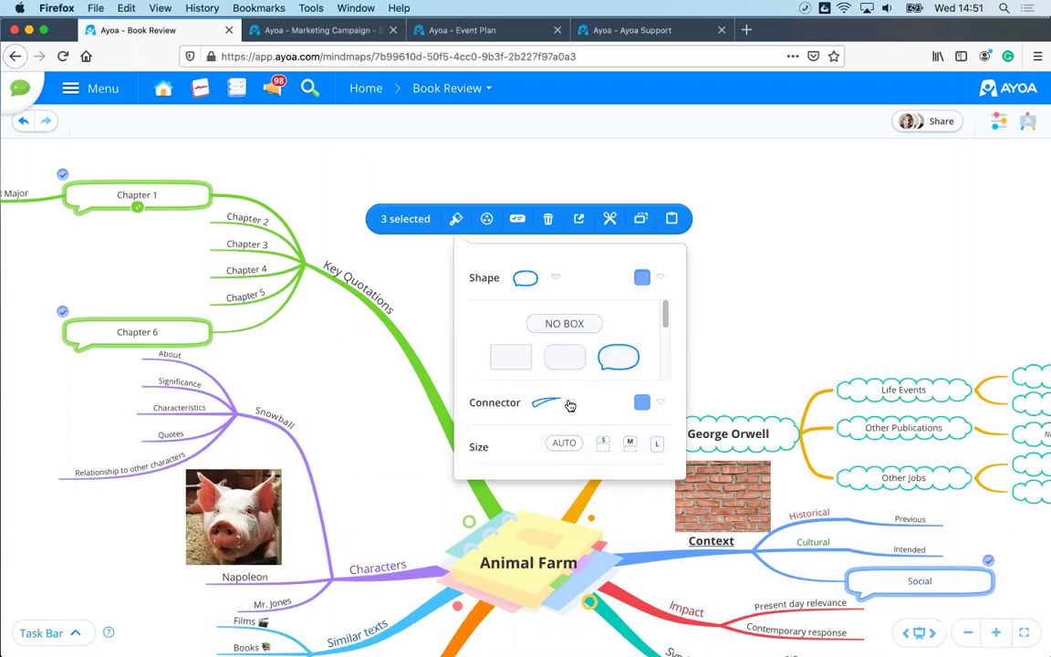
Step: Try the dotted connector on the three selected branches and settle on the solid arrow style
{"action": "left_click", "coordinate": [506, 402]}
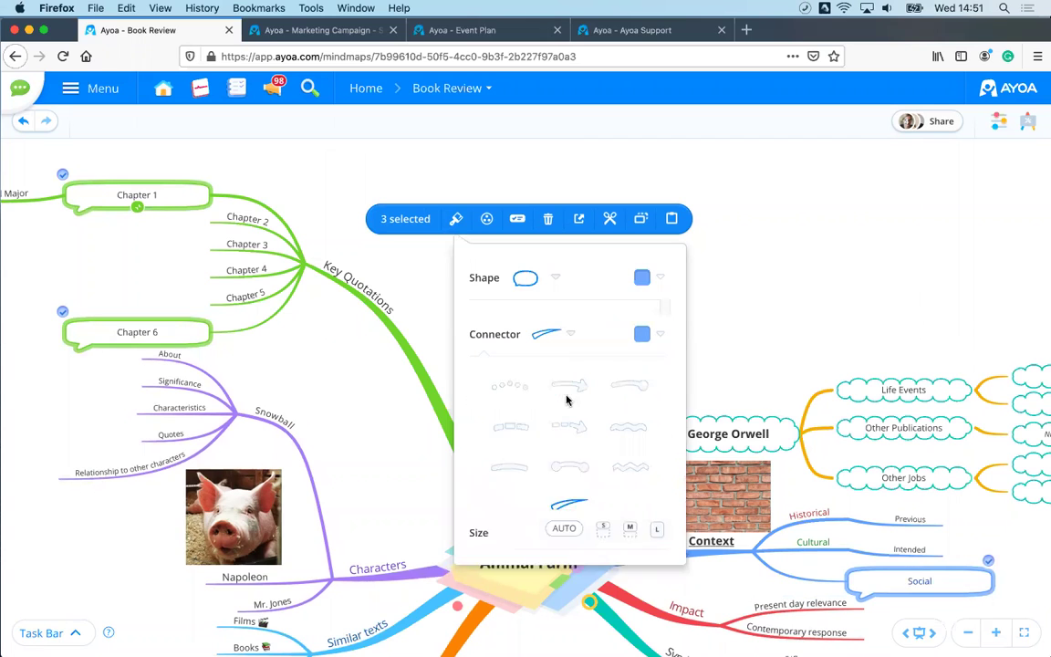
{"action": "left_click", "coordinate": [509, 374]}
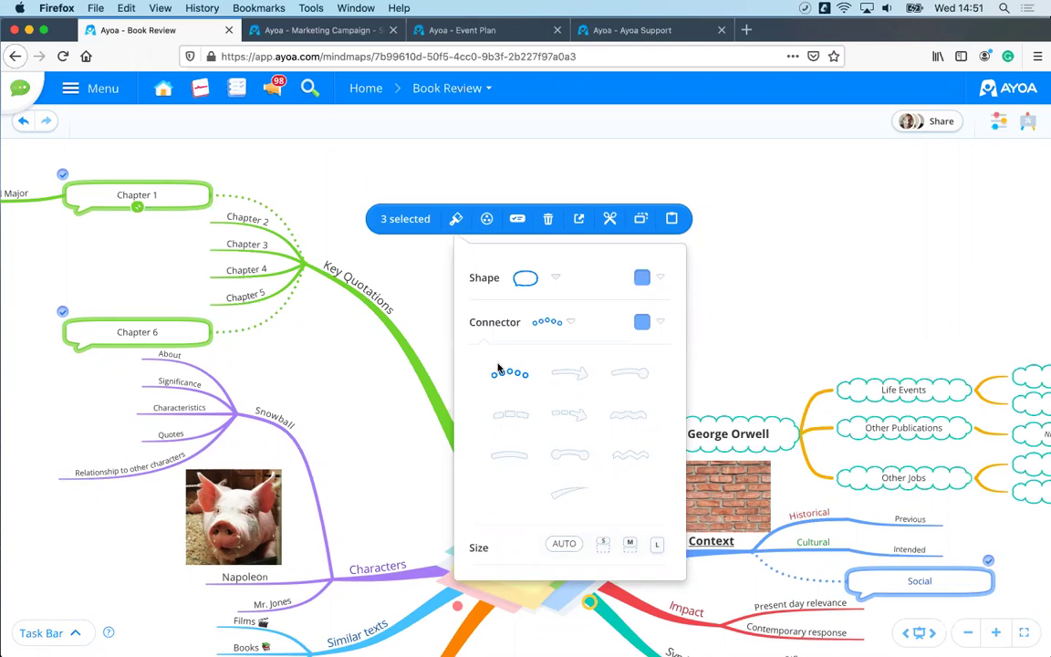
{"action": "left_click", "coordinate": [584, 376]}
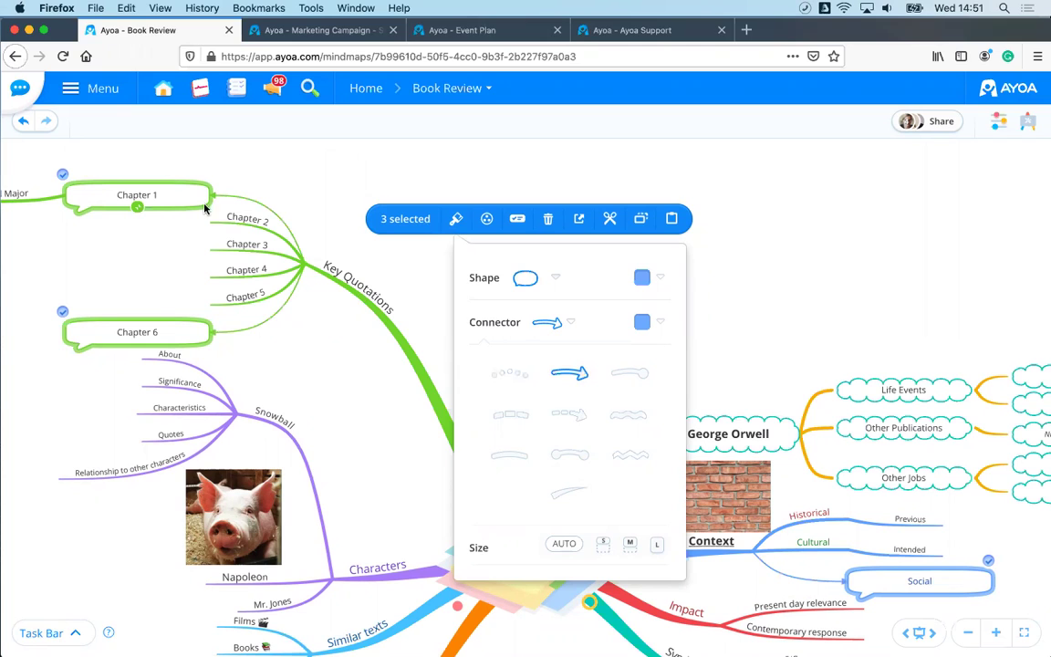
Step: Fill the boxes of the three selected branches with solid red and clear the selection
{"action": "left_click", "coordinate": [660, 278]}
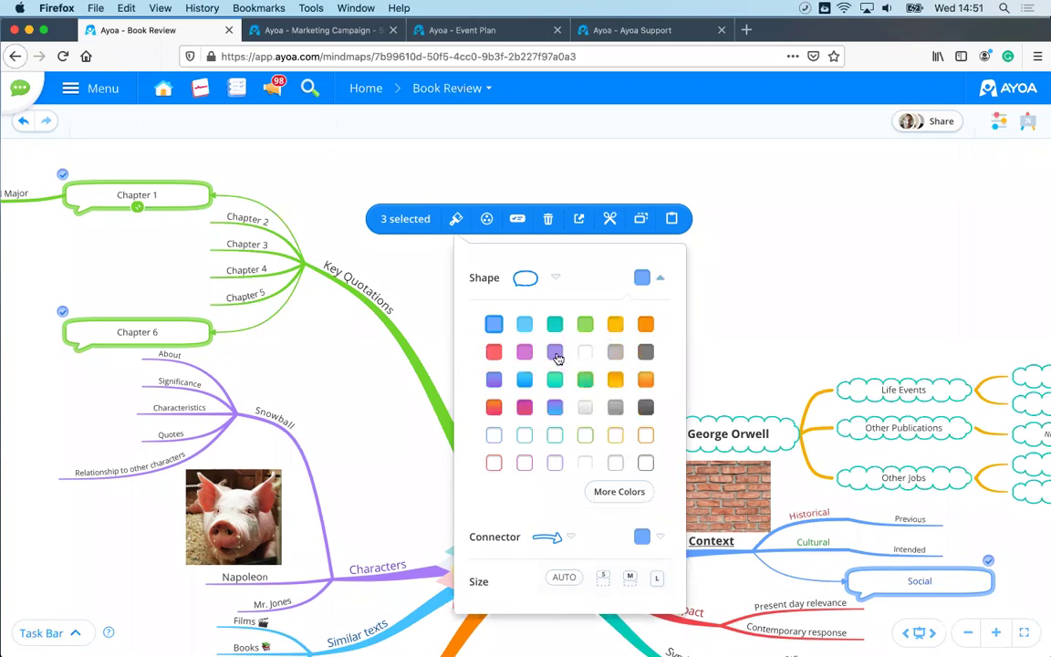
{"action": "left_click", "coordinate": [493, 353]}
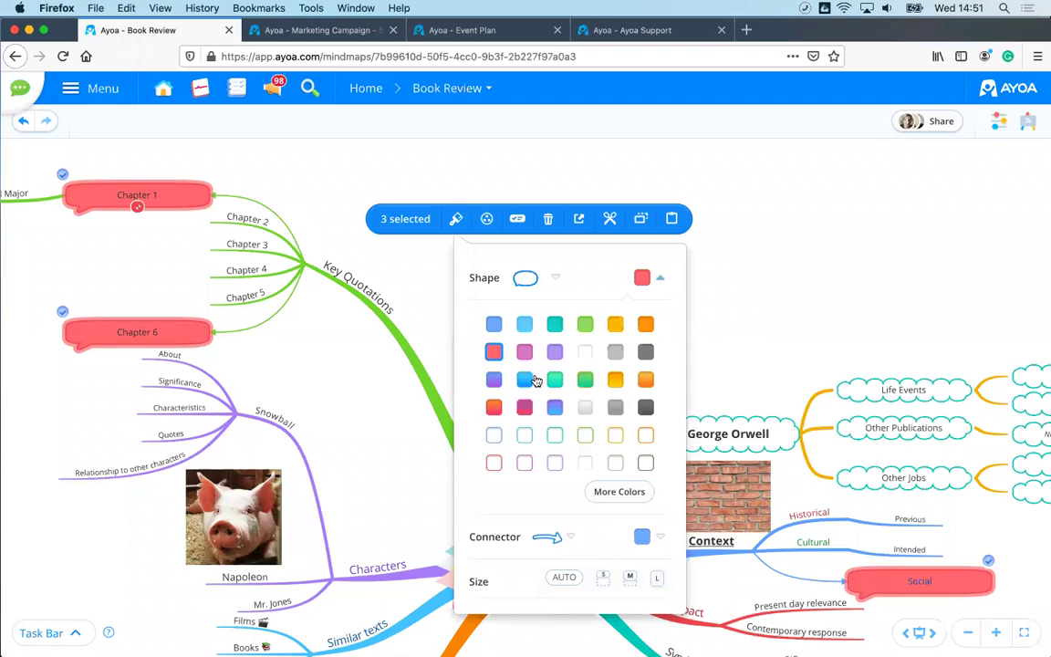
{"action": "left_click", "coordinate": [797, 297]}
{"action": "left_click", "coordinate": [511, 288]}
{"action": "left_click_drag", "start_coordinate": [554, 279], "coordinate": [429, 240]}
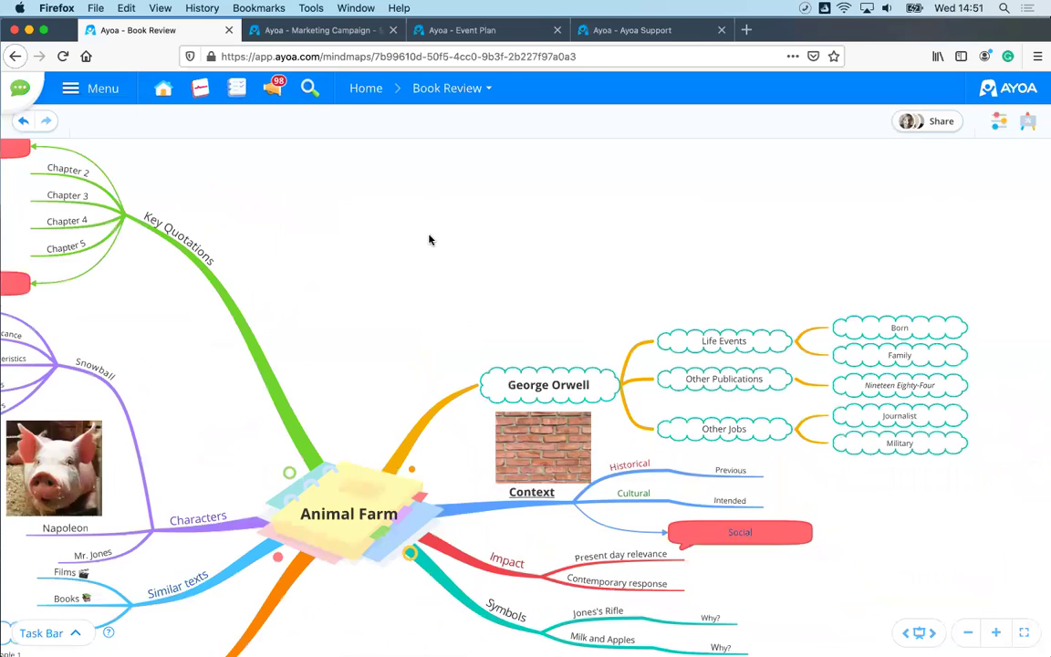
{"action": "scroll", "coordinate": [436, 268], "scroll_direction": "down", "scroll_amount": 5}
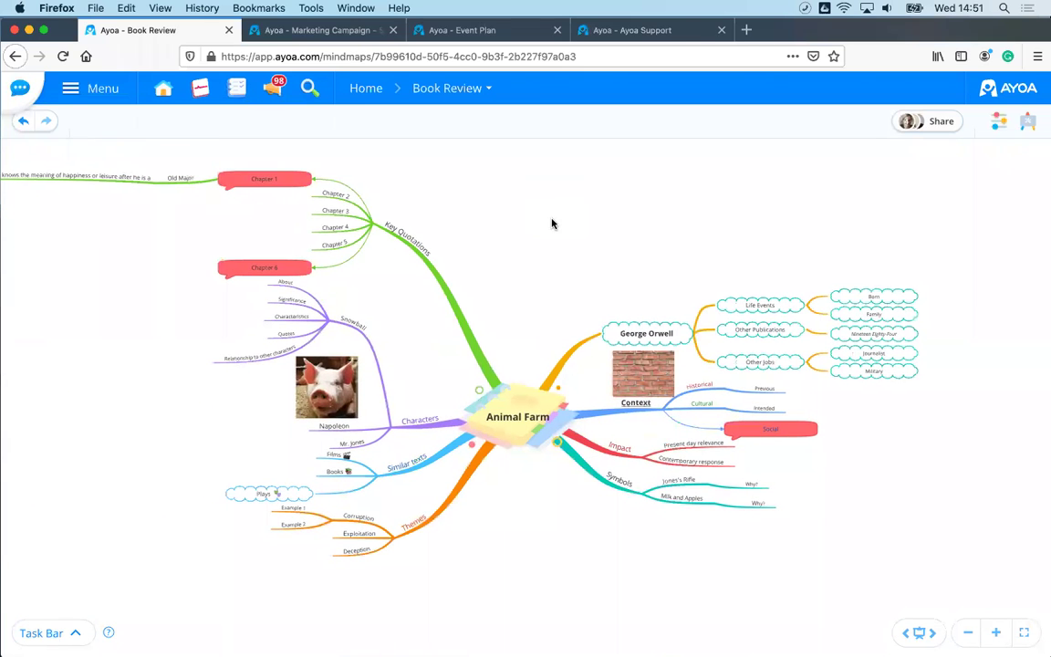
{"action": "scroll", "coordinate": [551, 223], "scroll_direction": "up", "scroll_amount": 2}
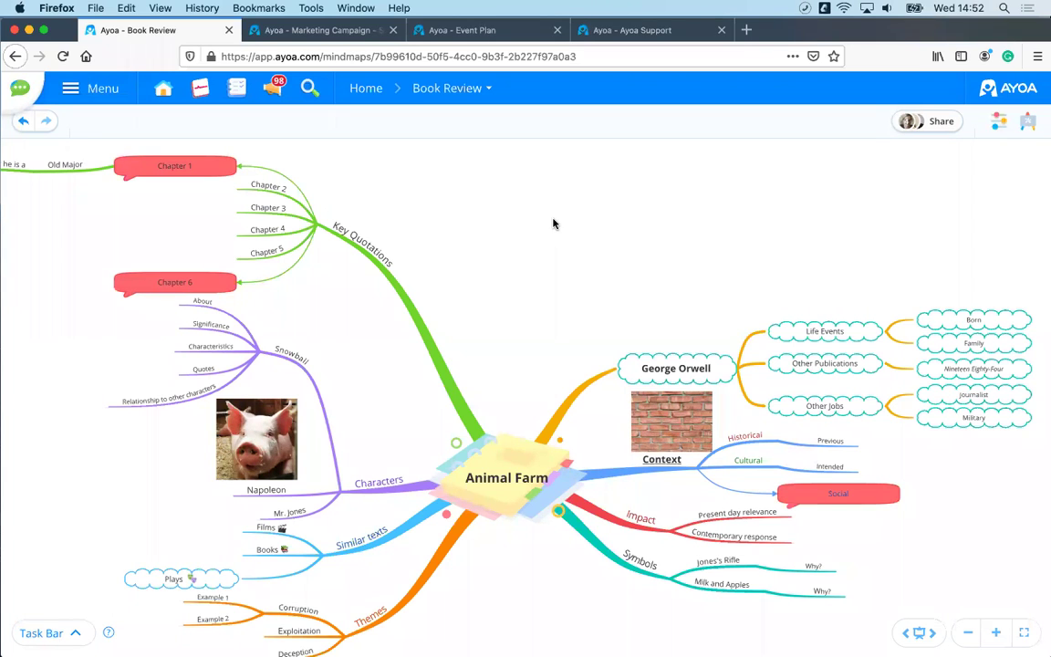
{"action": "left_click", "coordinate": [923, 124]}
{"action": "left_click", "coordinate": [648, 219]}
{"action": "scroll", "coordinate": [555, 242], "scroll_direction": "down", "scroll_amount": 3}
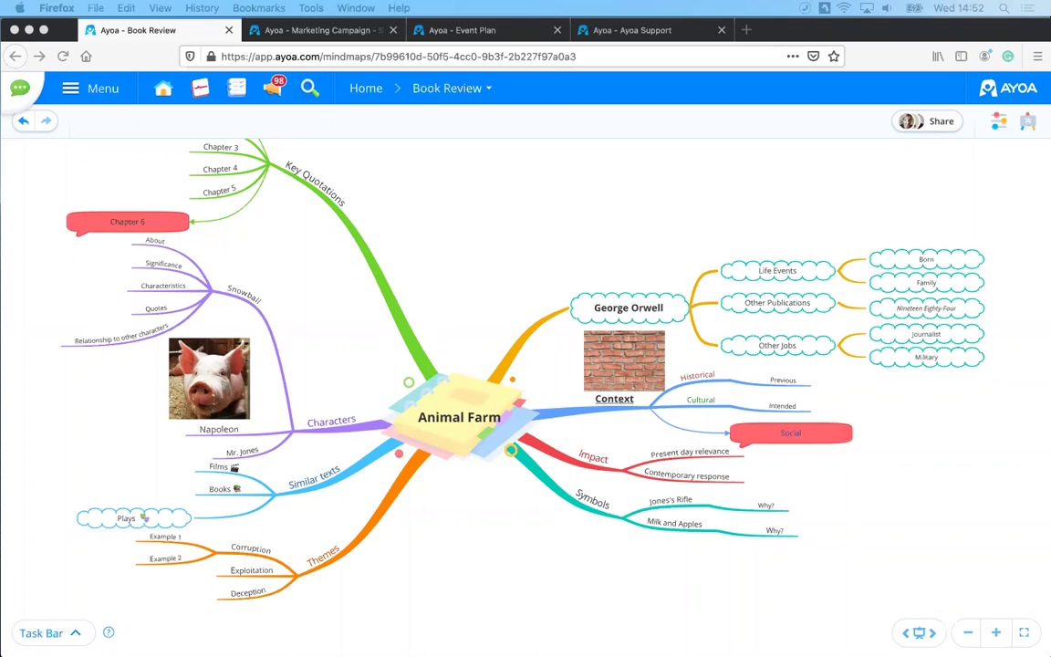
Step: Switch to the Ayoa Support mind map and look over the attachments and images on its branches
{"action": "left_click", "coordinate": [632, 30]}
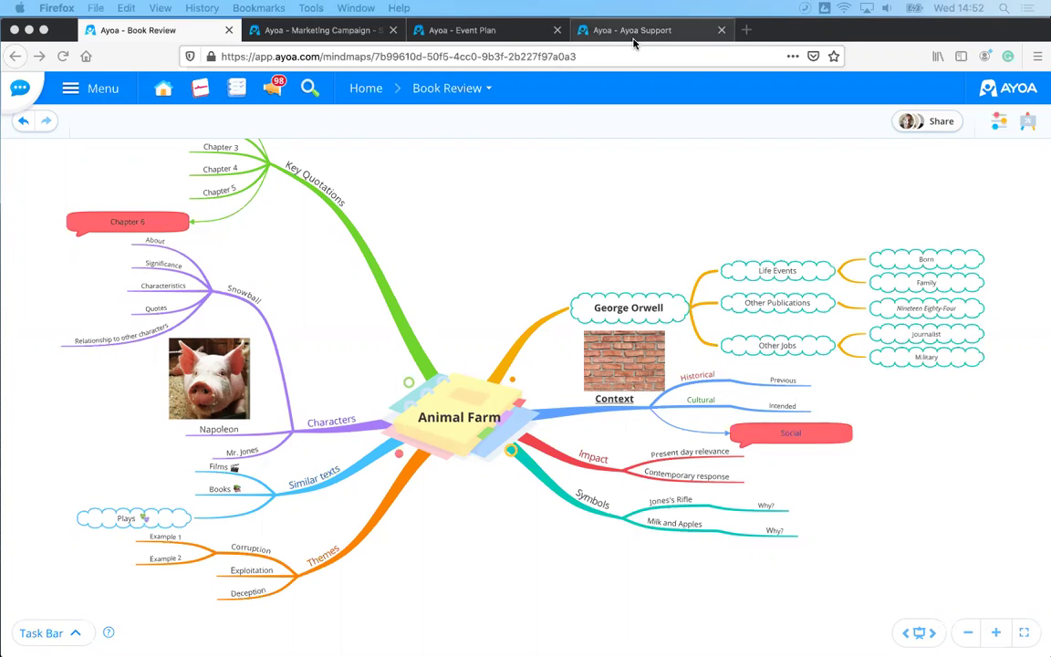
{"action": "left_click_drag", "start_coordinate": [606, 307], "coordinate": [424, 312]}
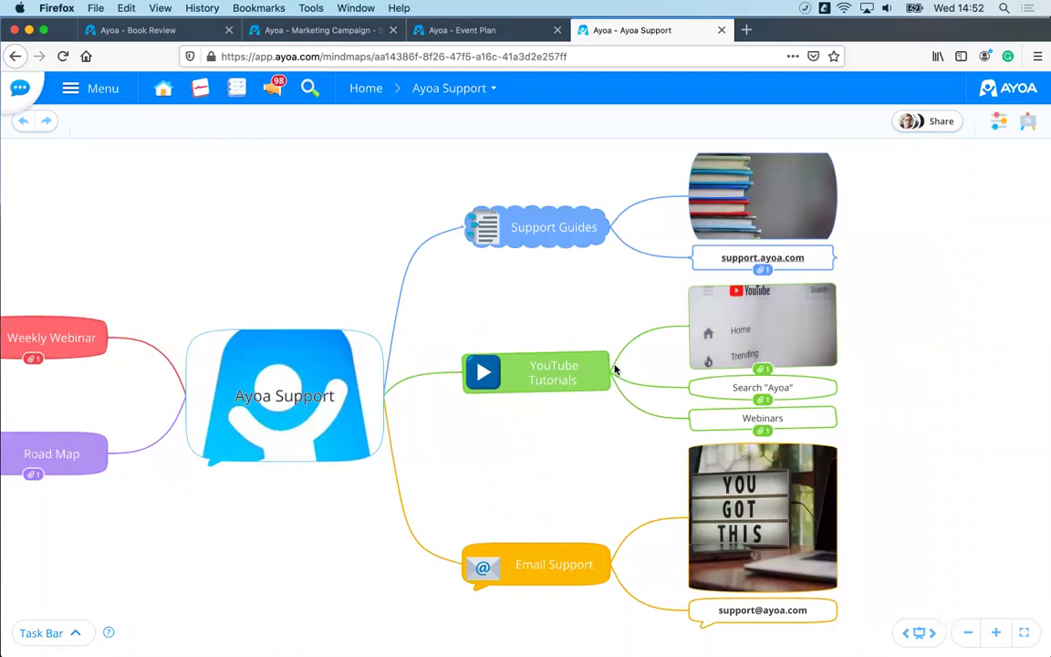
{"action": "mouse_move", "coordinate": [425, 380]}
{"action": "left_click", "coordinate": [767, 182]}
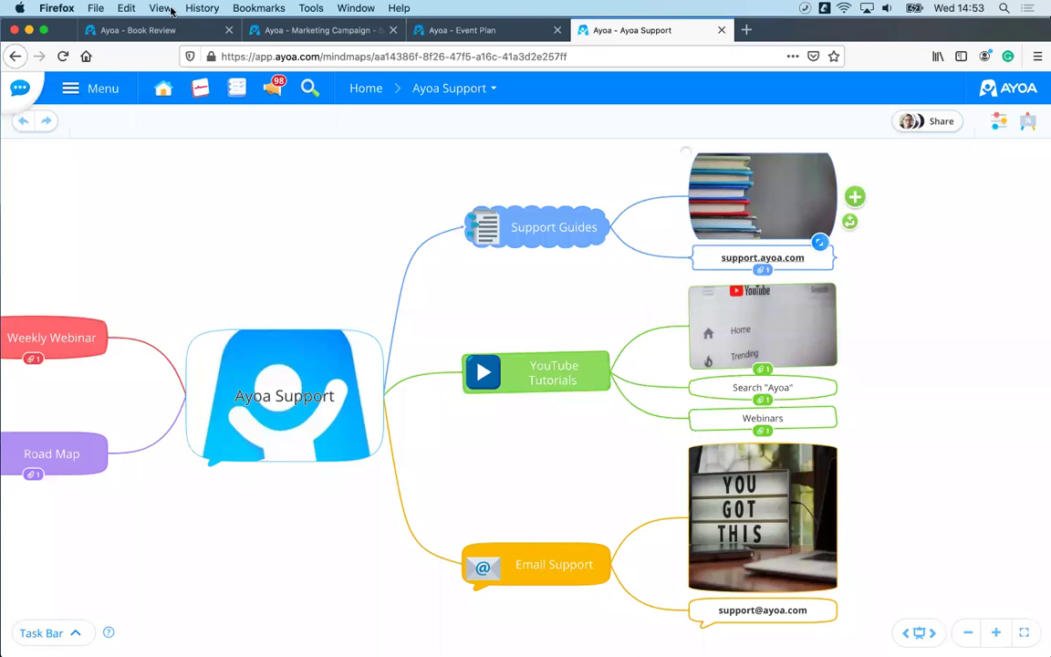
Step: Return to the Book Review mind map, open the attachments of the Life Events branch and view the available file sources
{"action": "left_click", "coordinate": [169, 30]}
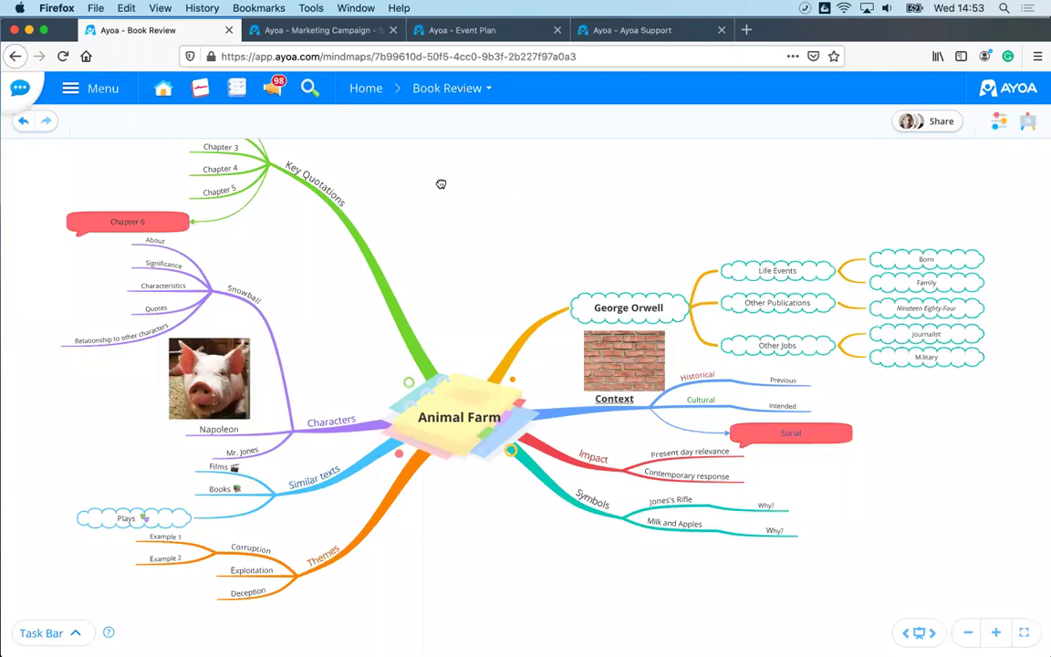
{"action": "scroll", "coordinate": [534, 226], "scroll_direction": "up", "scroll_amount": 5}
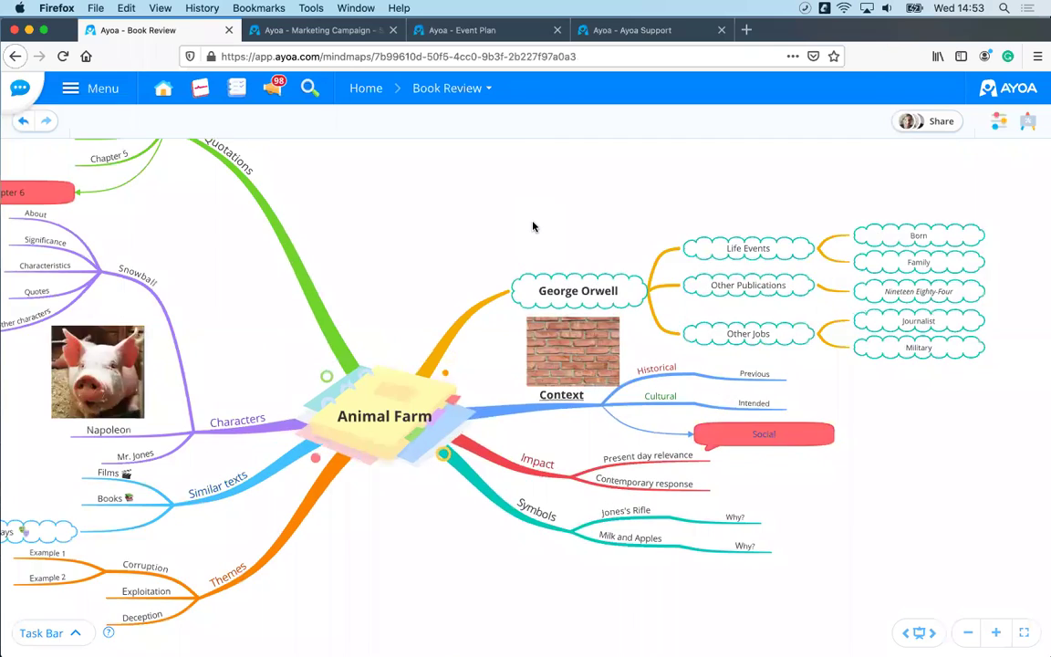
{"action": "scroll", "coordinate": [448, 229], "scroll_direction": "right", "scroll_amount": 5}
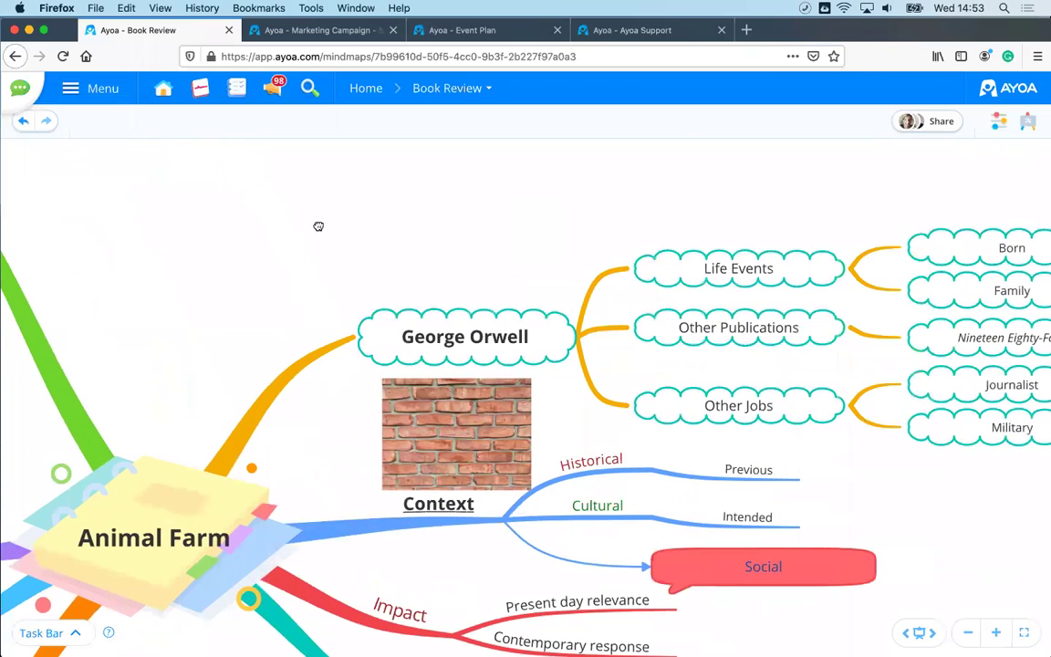
{"action": "left_click", "coordinate": [663, 270]}
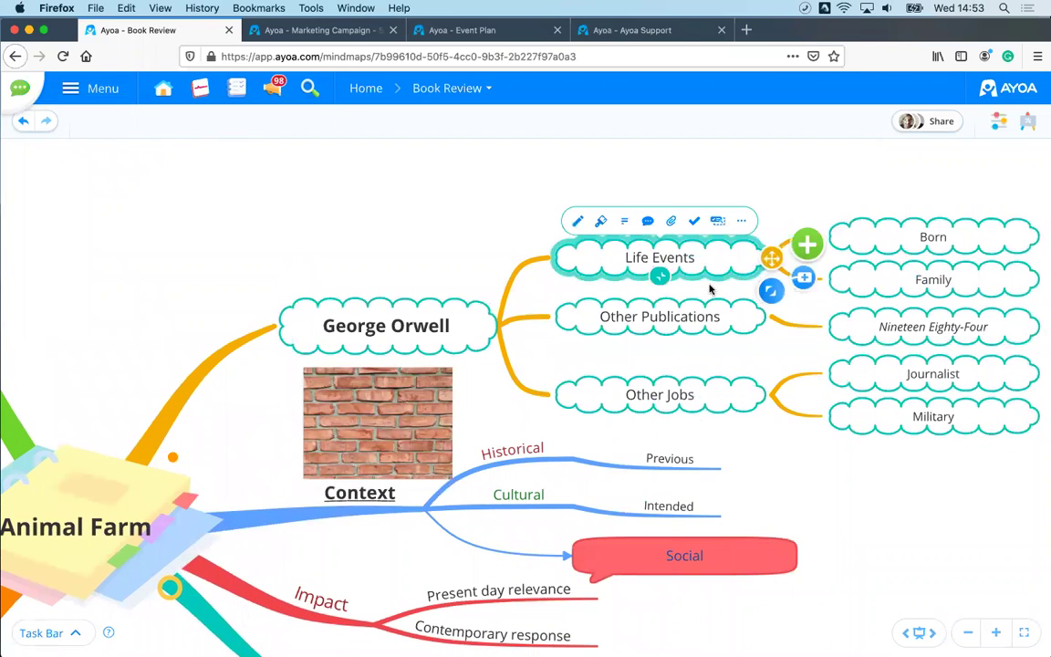
{"action": "scroll", "coordinate": [715, 290], "scroll_direction": "up", "scroll_amount": 2}
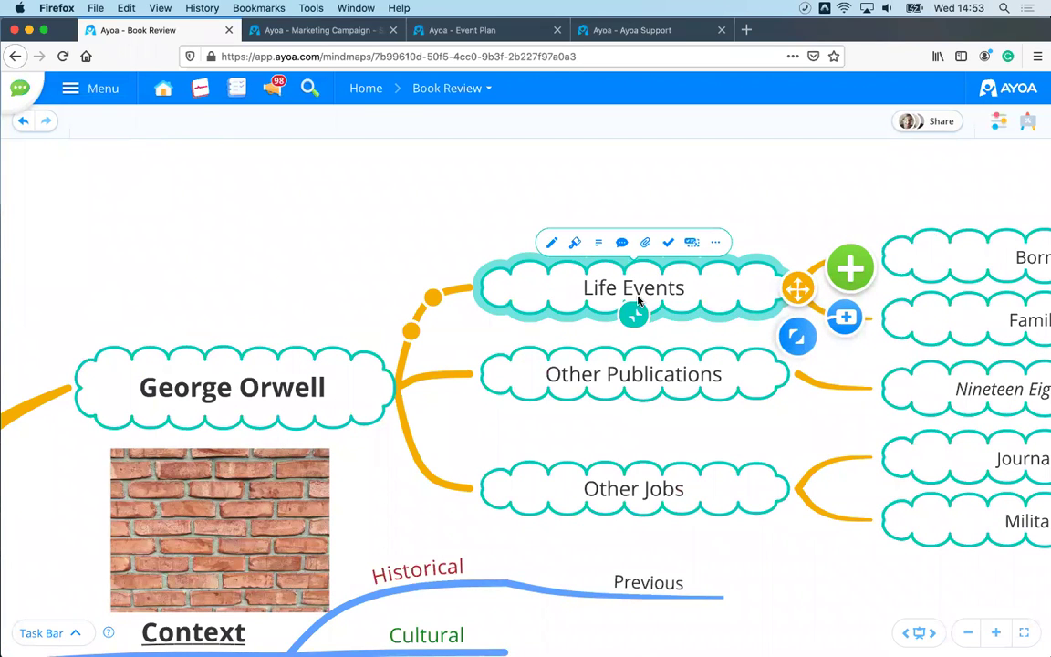
{"action": "left_click", "coordinate": [645, 244]}
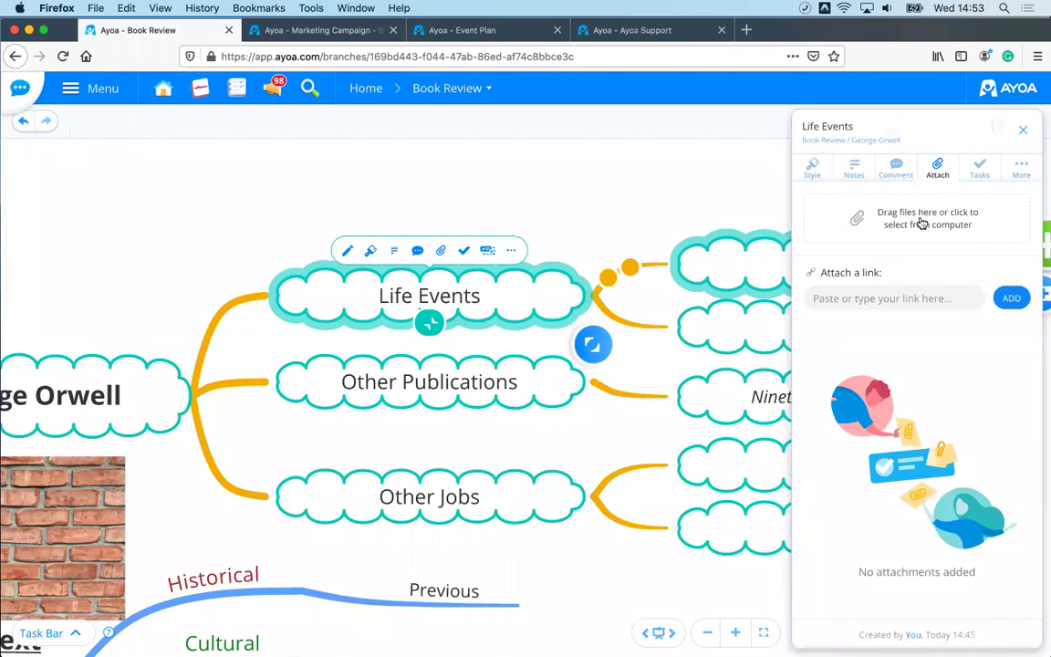
{"action": "left_click", "coordinate": [922, 224]}
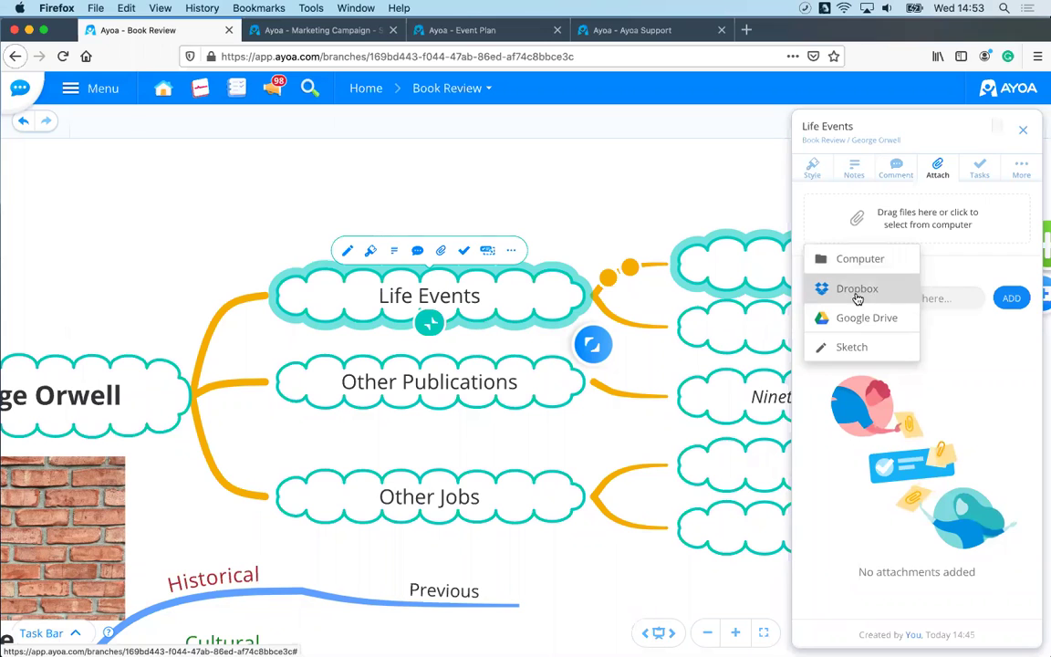
{"action": "left_click", "coordinate": [954, 339]}
{"action": "left_click", "coordinate": [942, 297]}
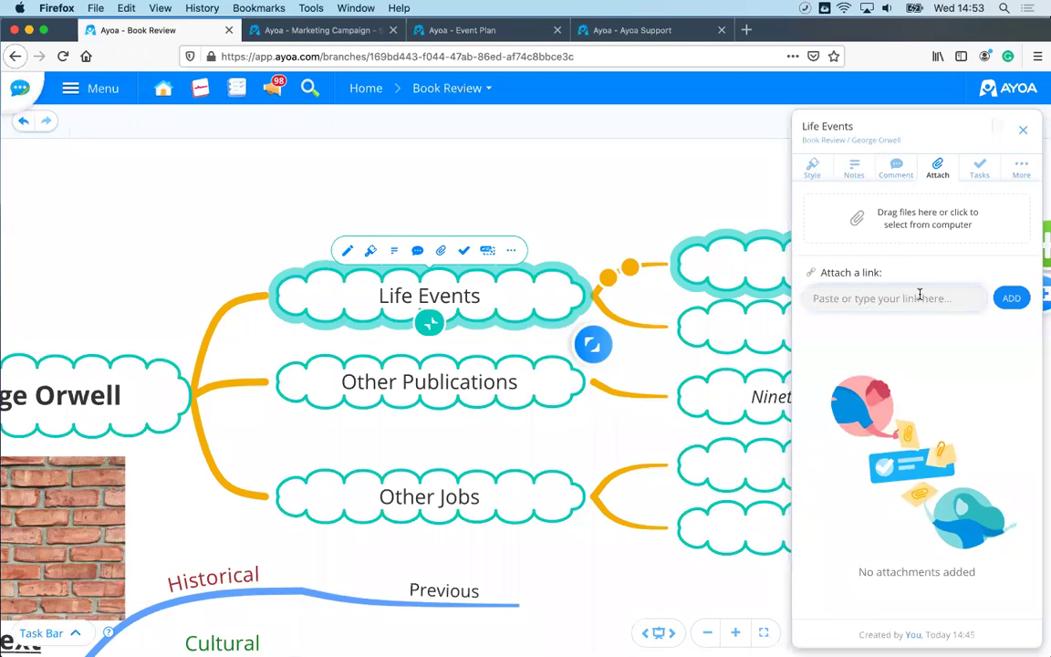
{"action": "type", "text": "w"}
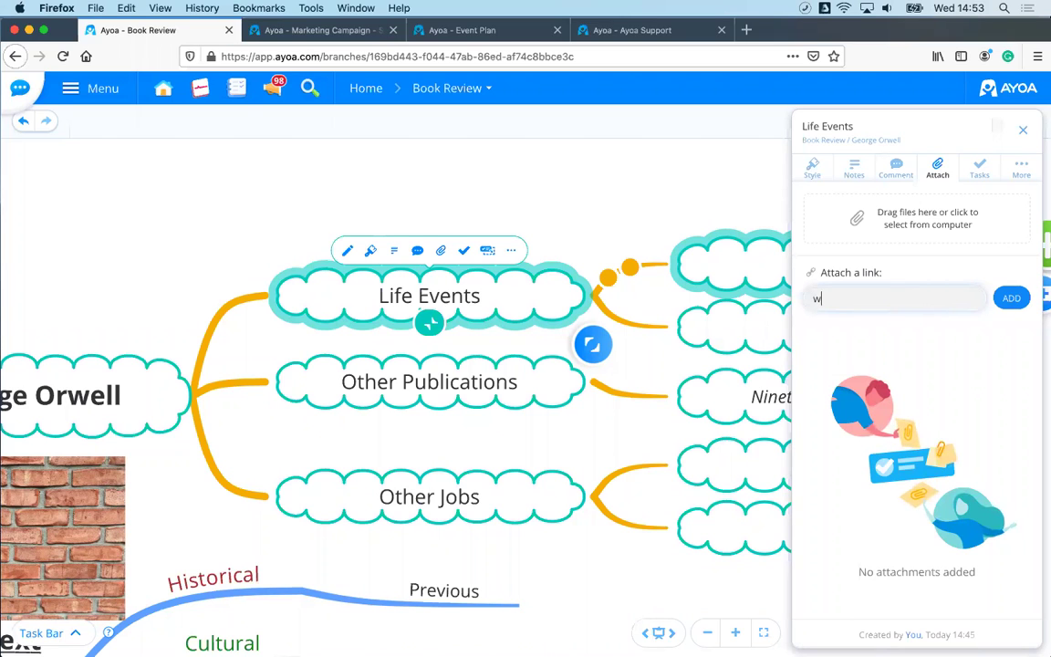
{"action": "type", "text": "ww.ayoa.com"}
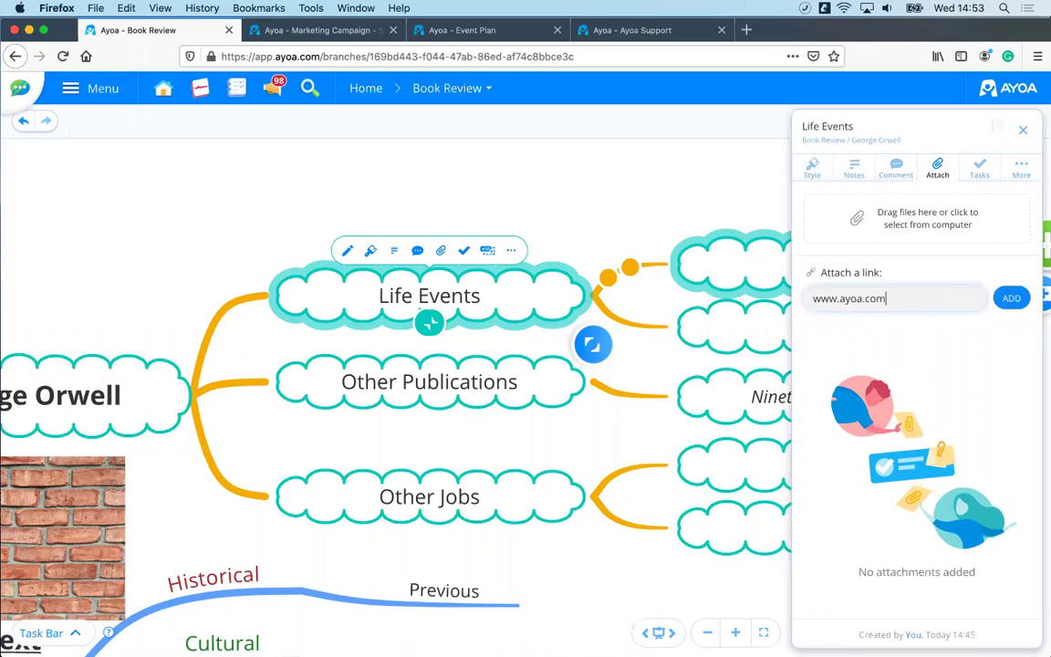
{"action": "left_click", "coordinate": [1009, 301]}
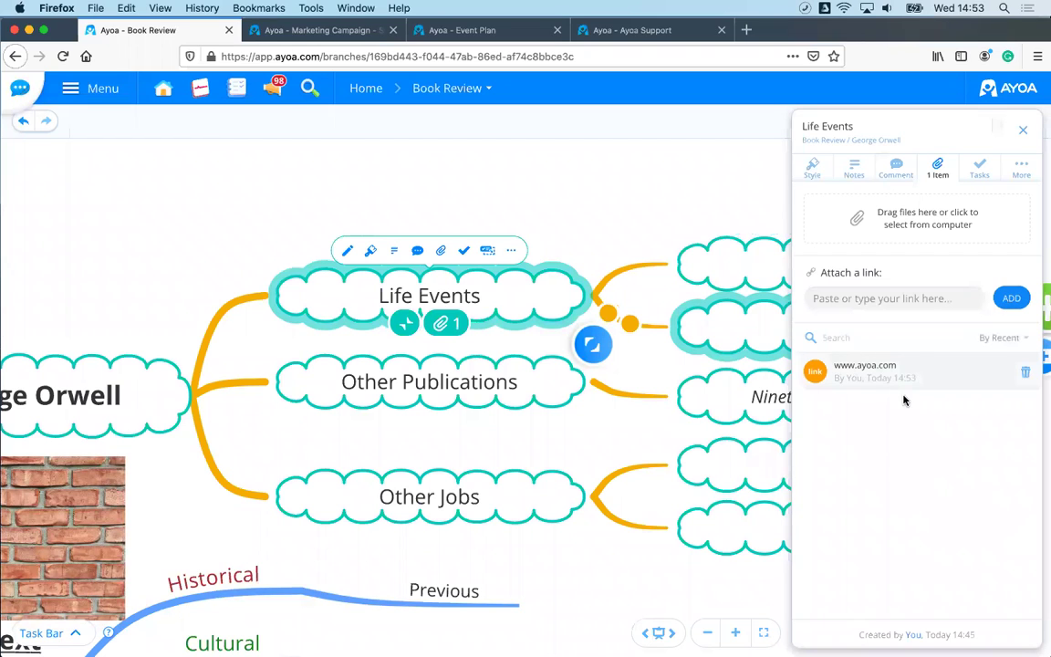
Step: Close the branch details, reopen the link attached to Life Events from the branch itself, and close the details again
{"action": "left_click", "coordinate": [671, 192]}
{"action": "left_click", "coordinate": [425, 301]}
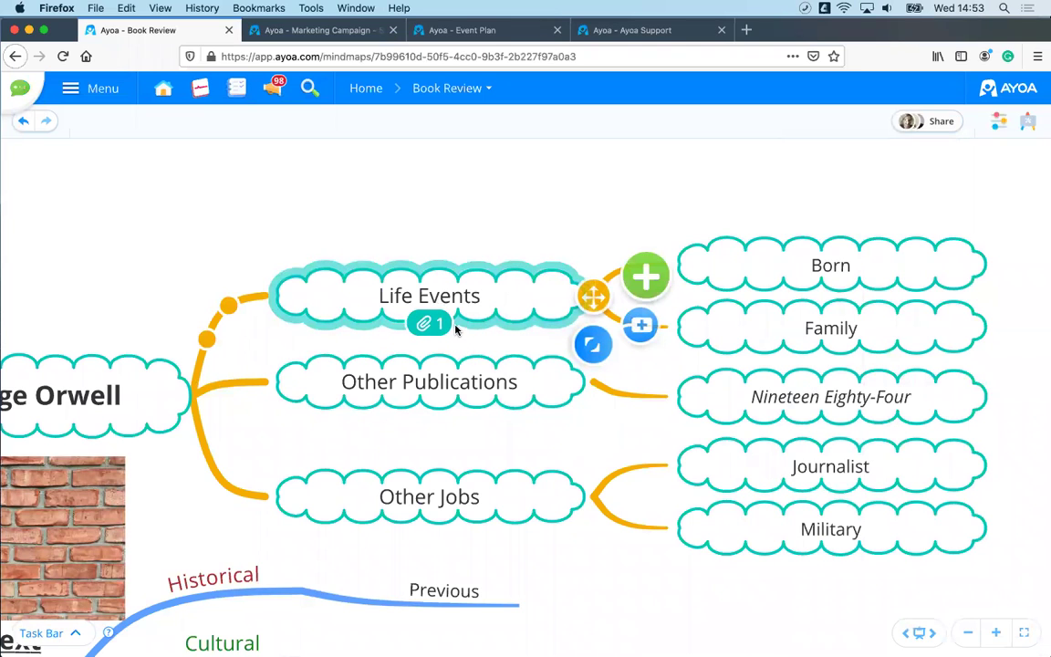
{"action": "left_click", "coordinate": [420, 290]}
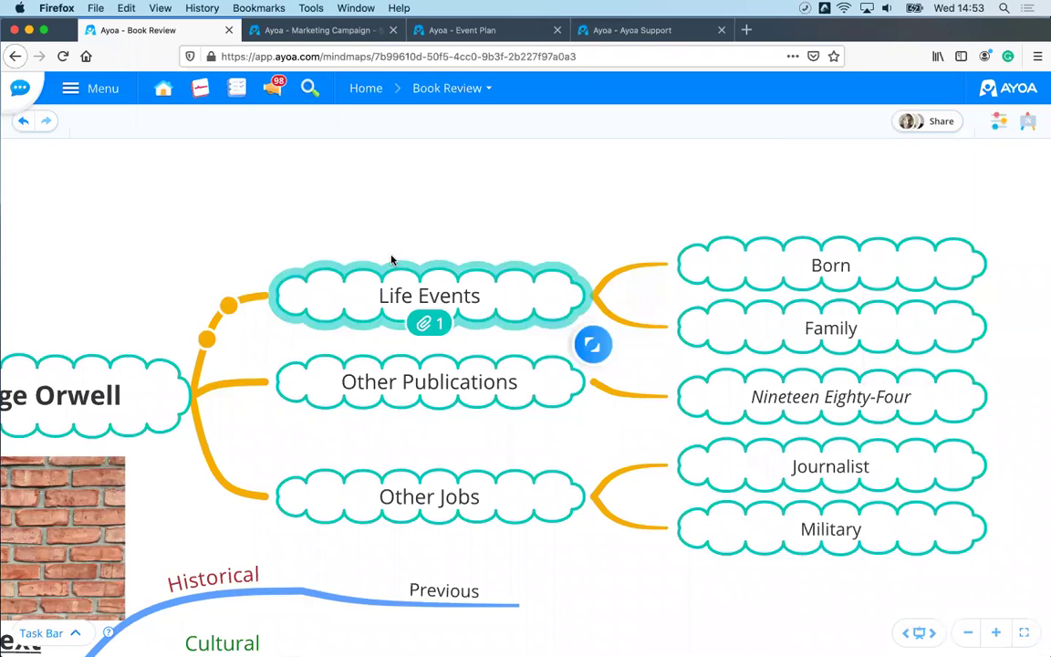
{"action": "left_click", "coordinate": [432, 326]}
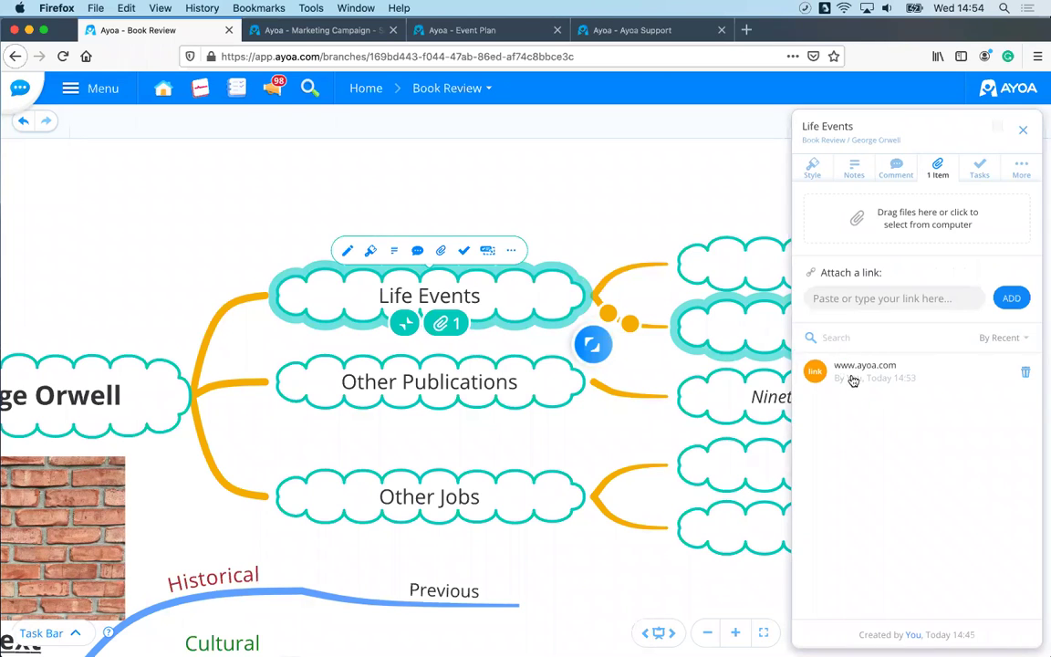
{"action": "left_click", "coordinate": [603, 198]}
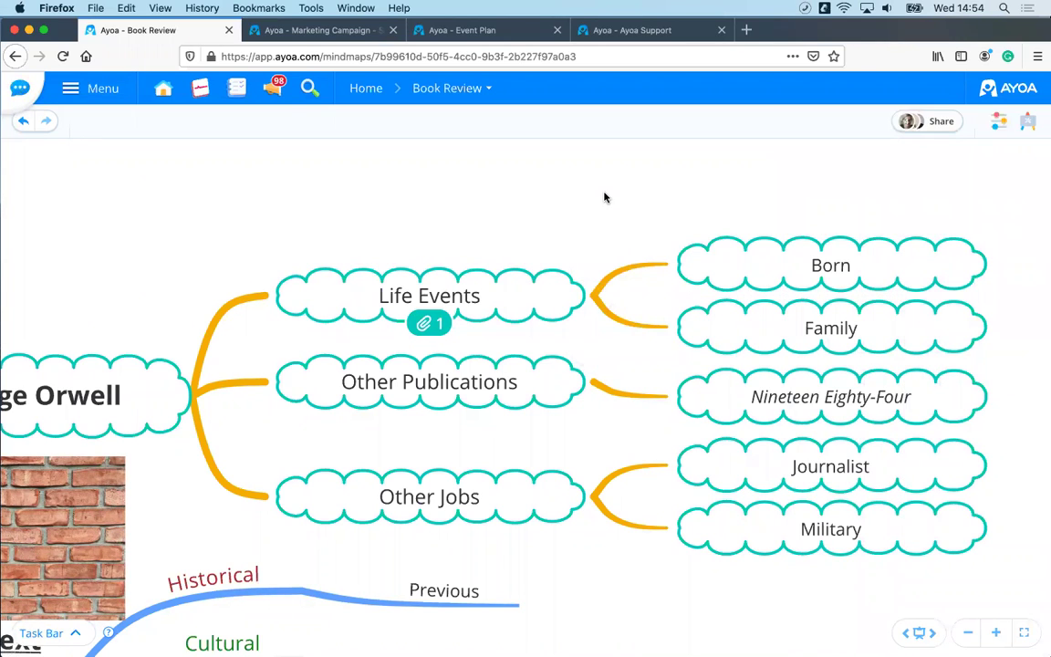
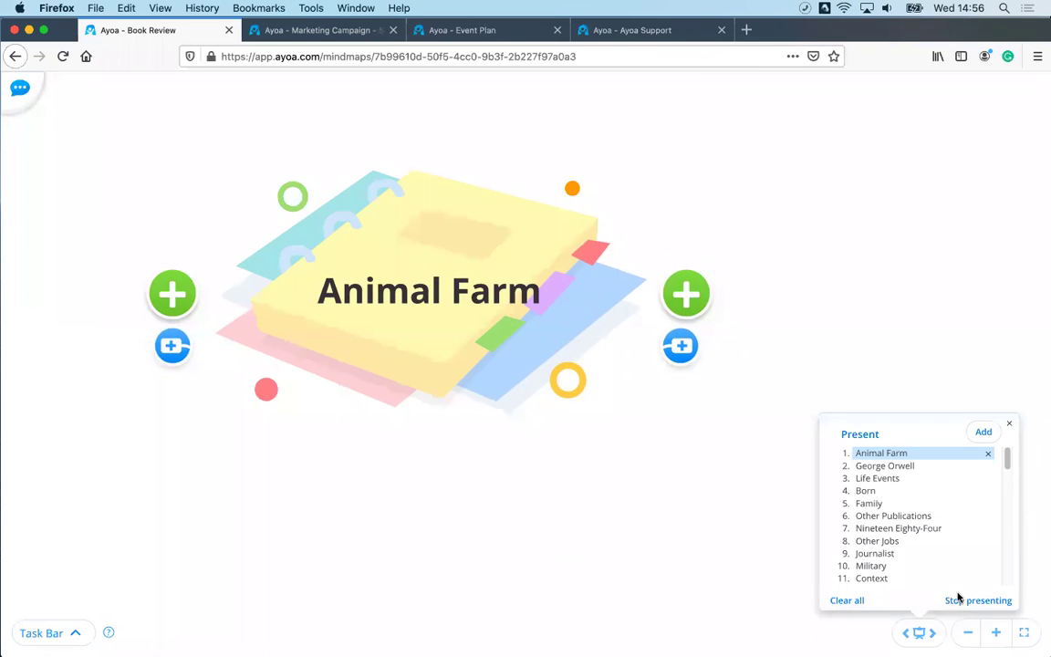
Step: Close the presentation list and advance the presentation from Animal Farm through the George Orwell branches to Family
{"action": "left_click", "coordinate": [1007, 424]}
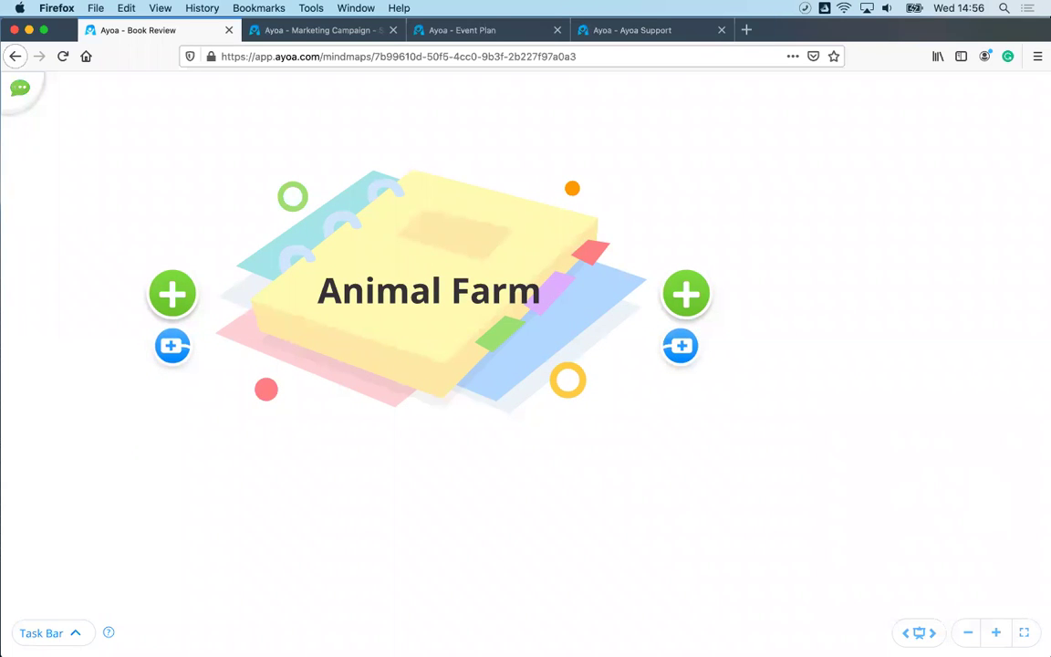
{"action": "left_click", "coordinate": [933, 632]}
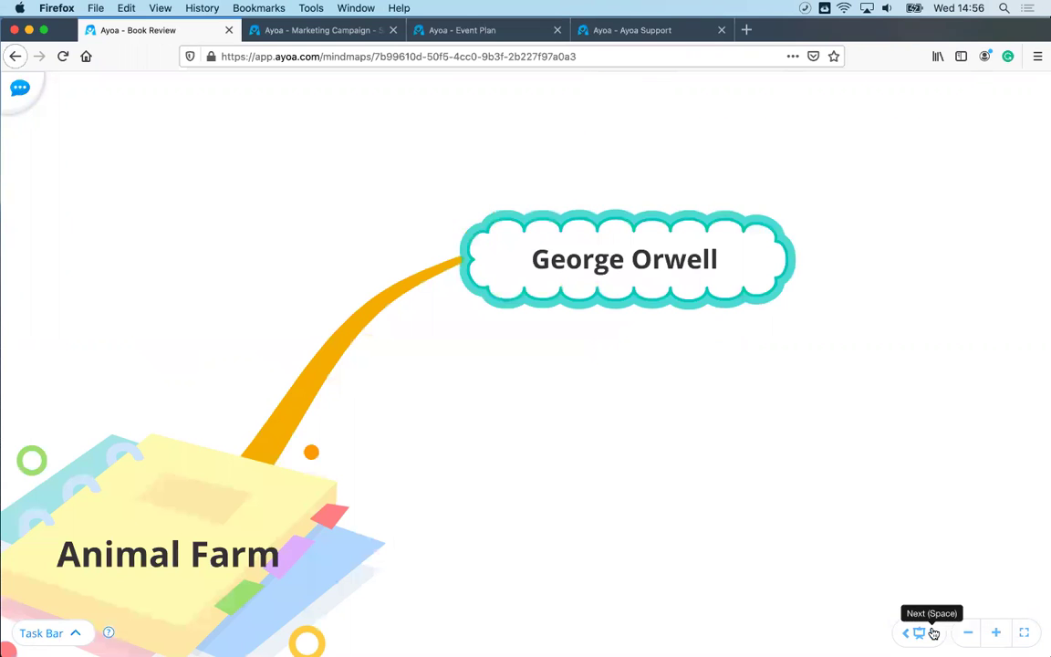
{"action": "left_click", "coordinate": [932, 633]}
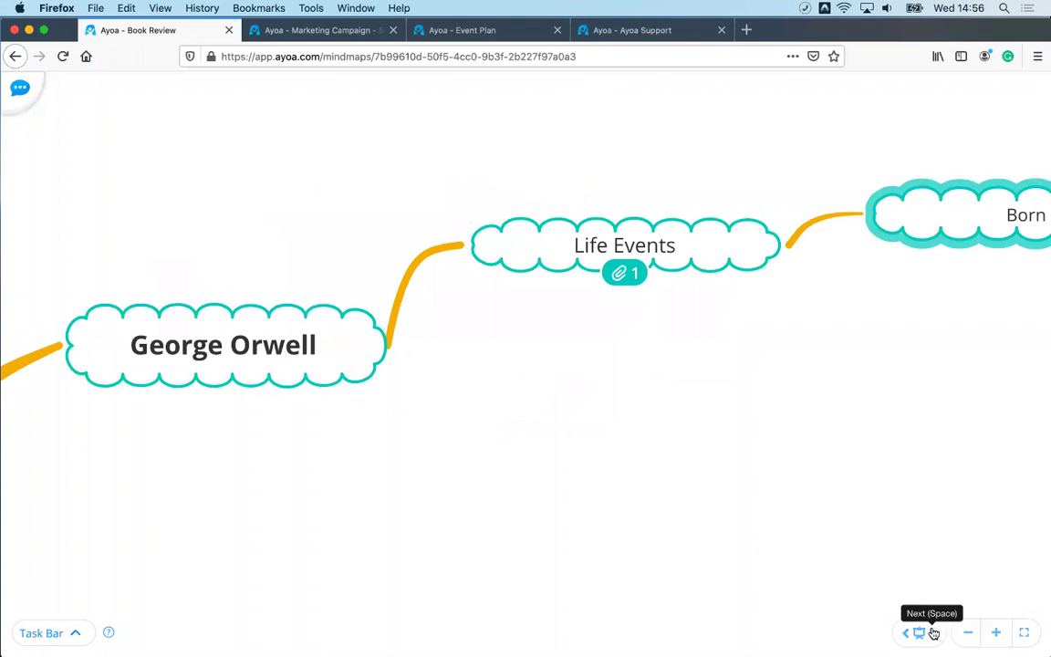
{"action": "left_click", "coordinate": [932, 632]}
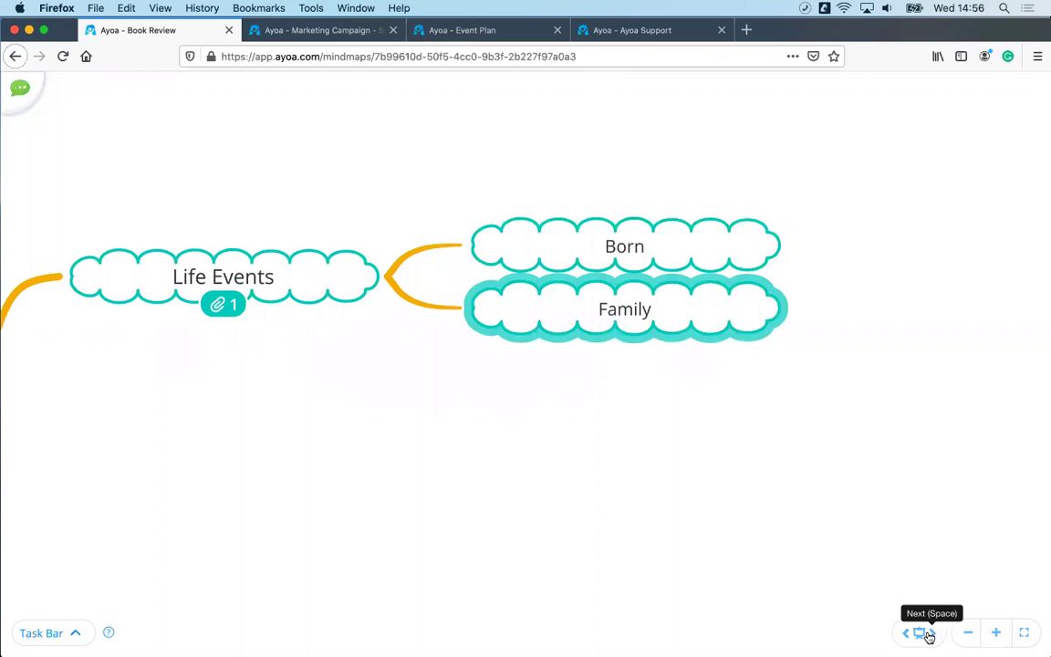
Step: Jump to Historical and Exploitation from the presentation list and review the order of the remaining branches
{"action": "left_click", "coordinate": [919, 632]}
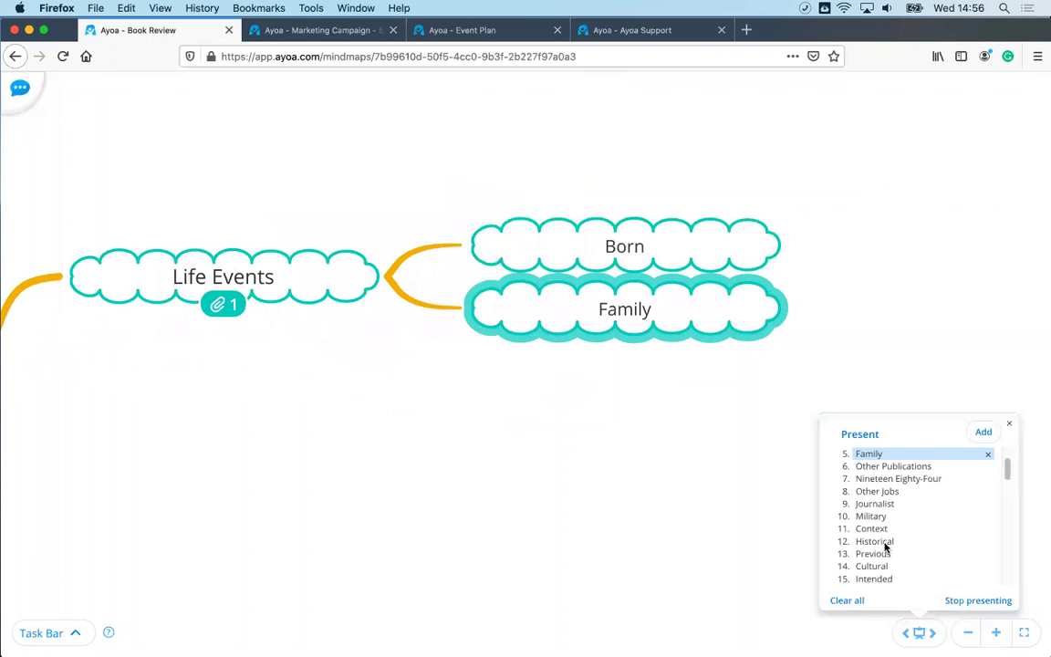
{"action": "left_click", "coordinate": [883, 543]}
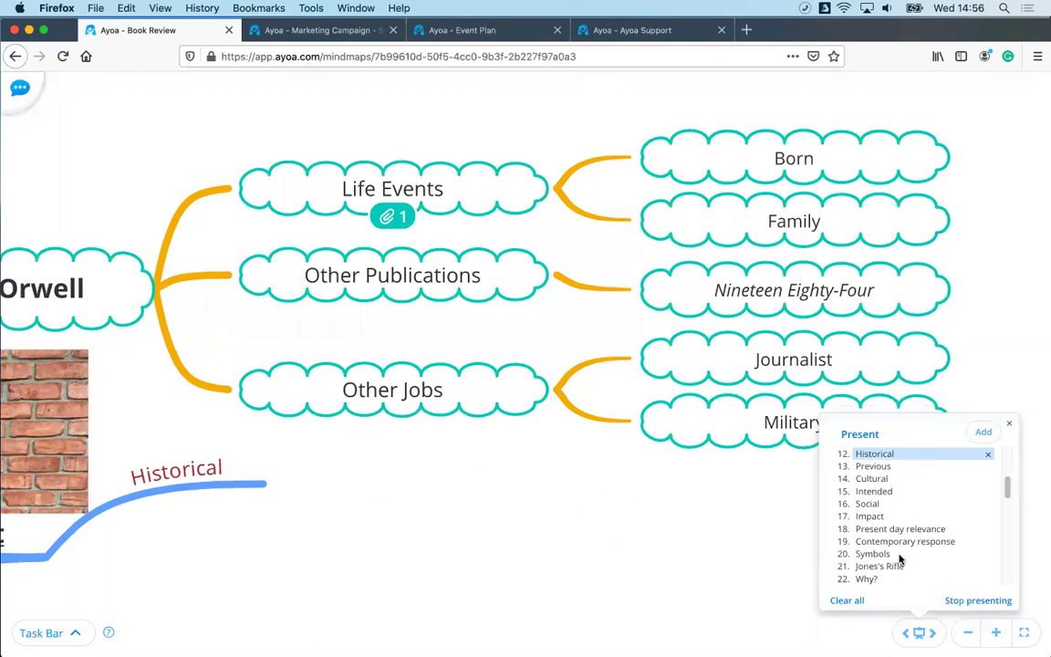
{"action": "scroll", "coordinate": [890, 556], "scroll_direction": "down", "scroll_amount": 3}
{"action": "left_click", "coordinate": [883, 555]}
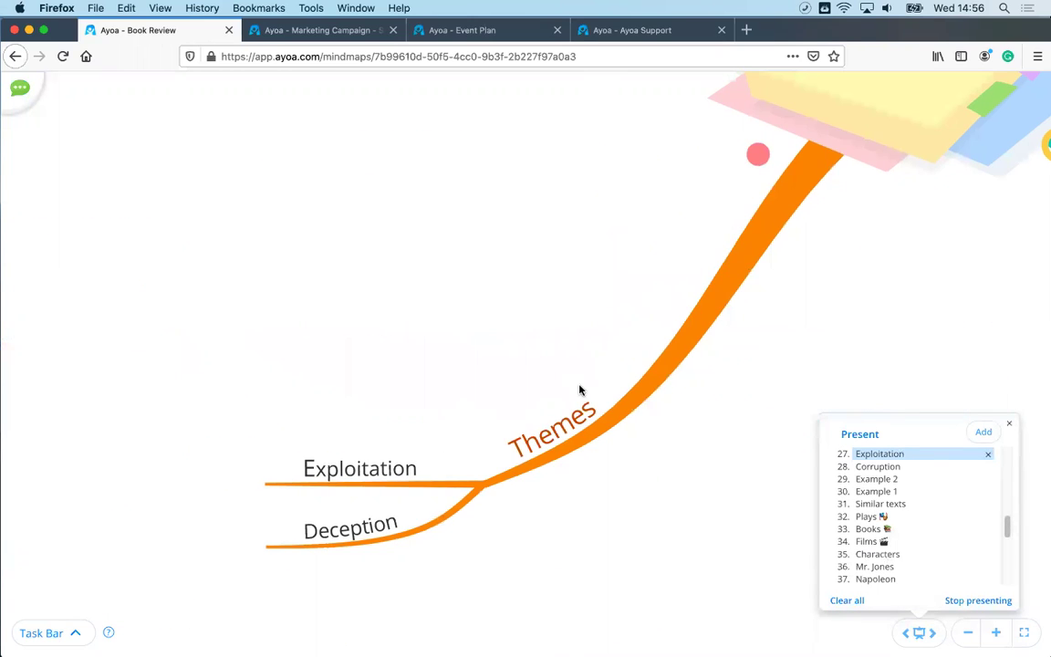
{"action": "scroll", "coordinate": [582, 391], "scroll_direction": "down", "scroll_amount": 3}
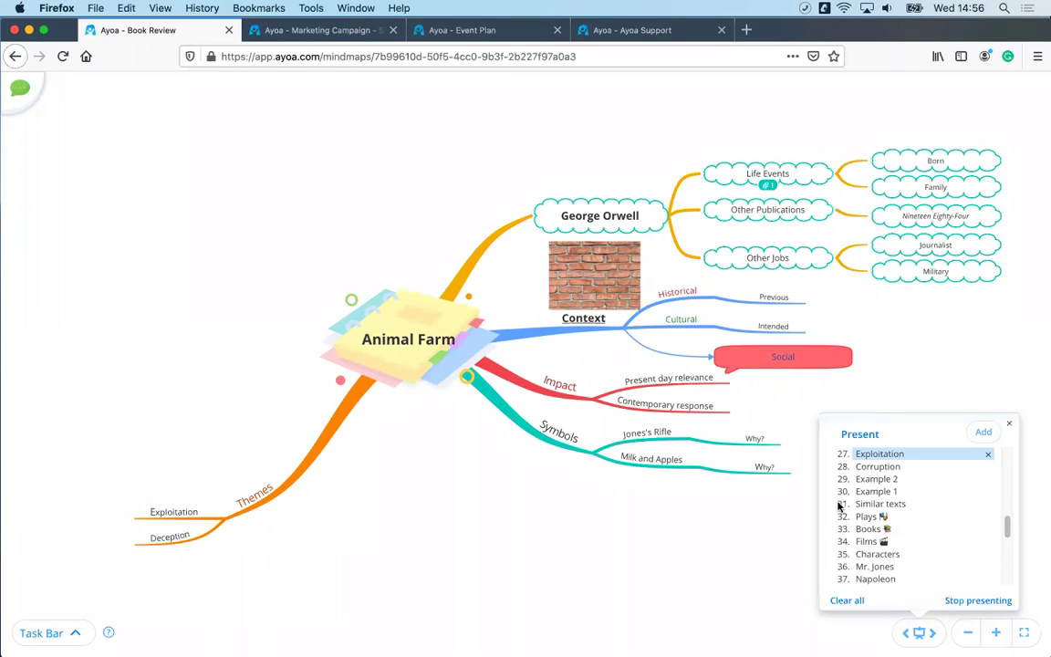
{"action": "scroll", "coordinate": [976, 573], "scroll_direction": "down", "scroll_amount": 1}
{"action": "scroll", "coordinate": [978, 575], "scroll_direction": "down", "scroll_amount": 3}
{"action": "scroll", "coordinate": [980, 577], "scroll_direction": "up", "scroll_amount": 10}
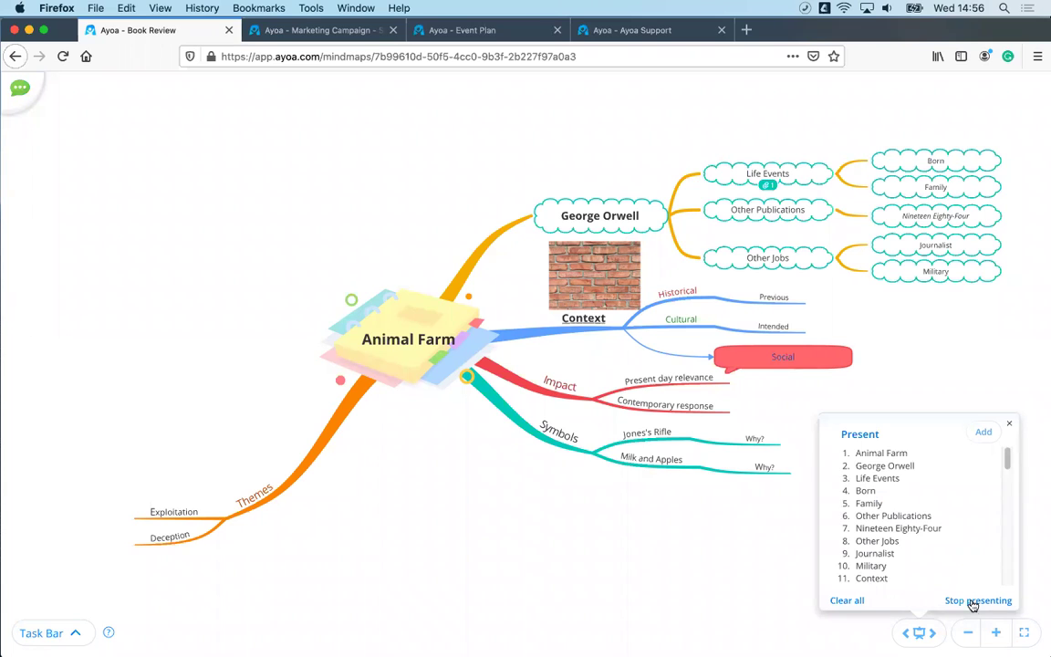
Step: Stop presenting the mind map and briefly check the presentation list again before closing it
{"action": "left_click", "coordinate": [973, 605]}
{"action": "left_click", "coordinate": [1008, 427]}
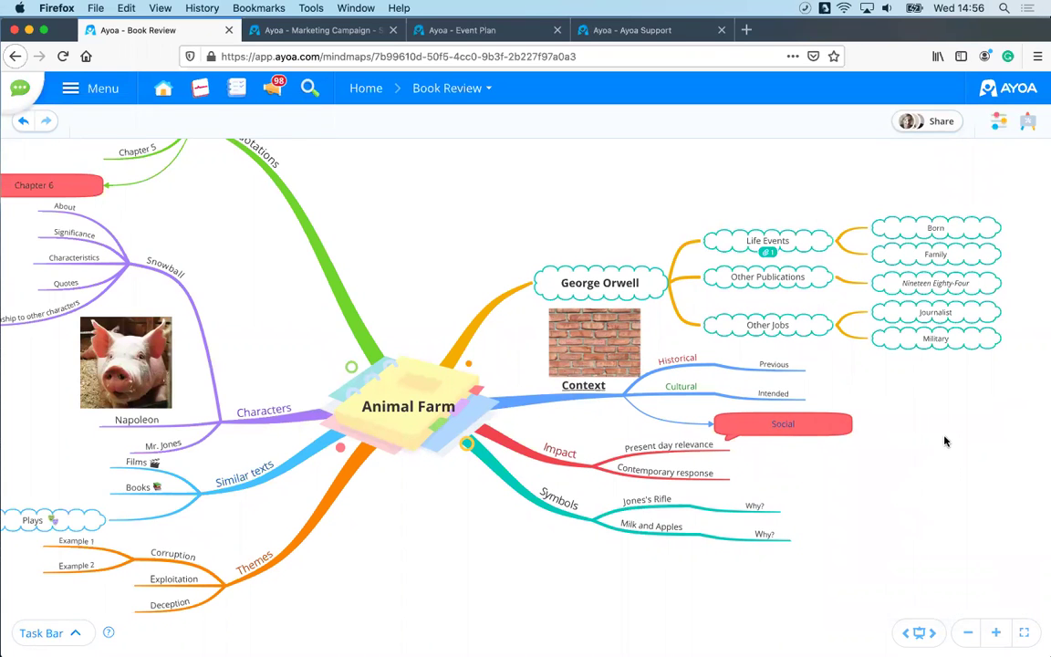
{"action": "left_click", "coordinate": [919, 629]}
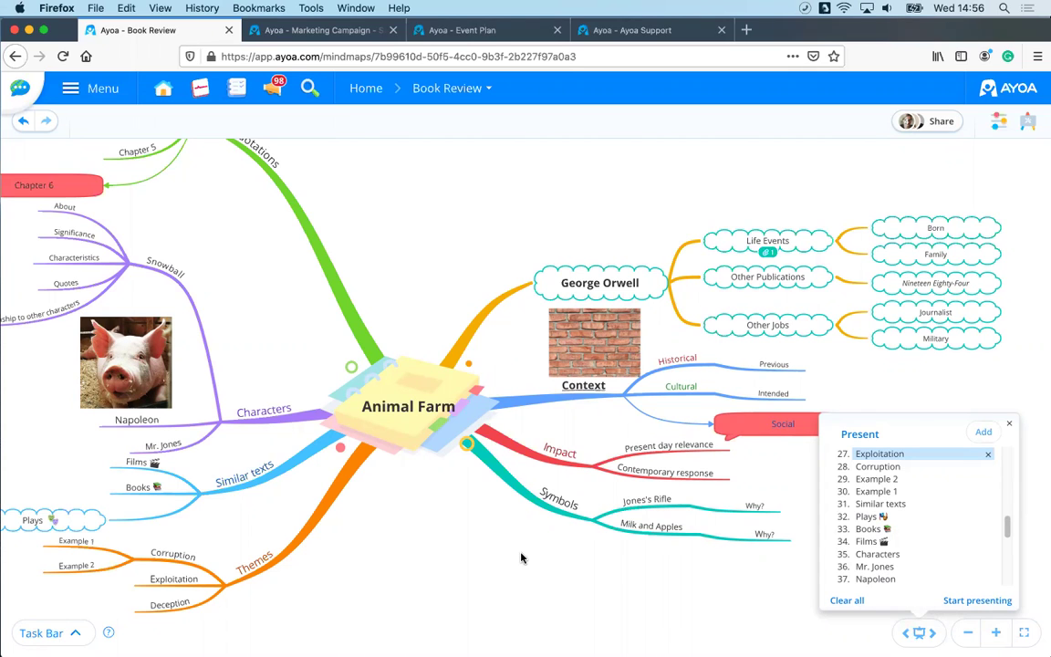
{"action": "left_click", "coordinate": [942, 398]}
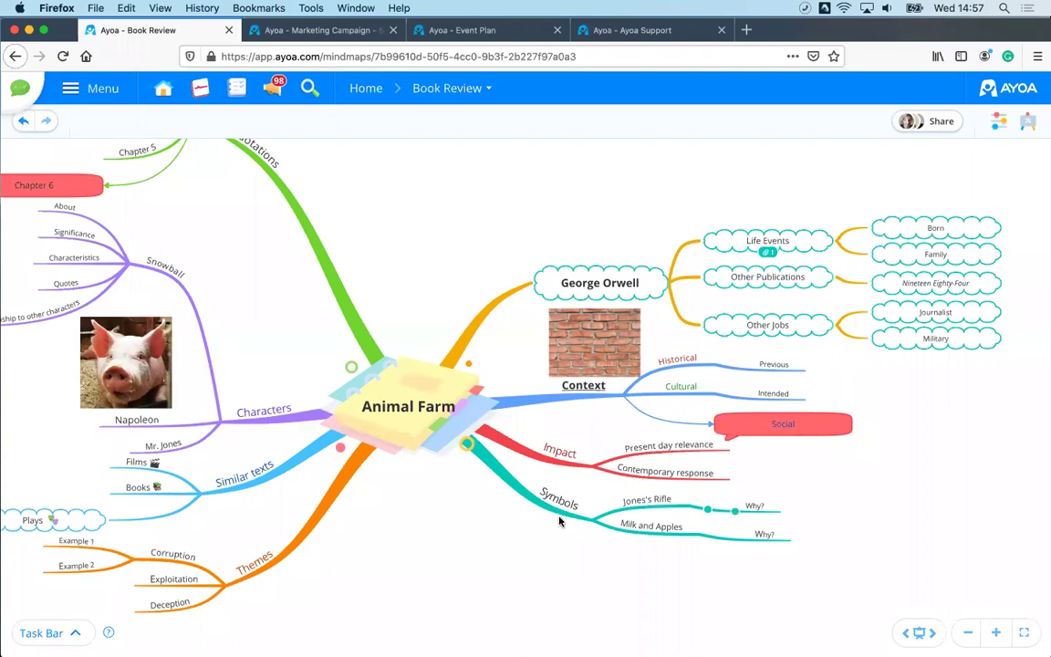
{"action": "scroll", "coordinate": [329, 544], "scroll_direction": "right", "scroll_amount": 5}
{"action": "scroll", "coordinate": [480, 551], "scroll_direction": "down", "scroll_amount": 3}
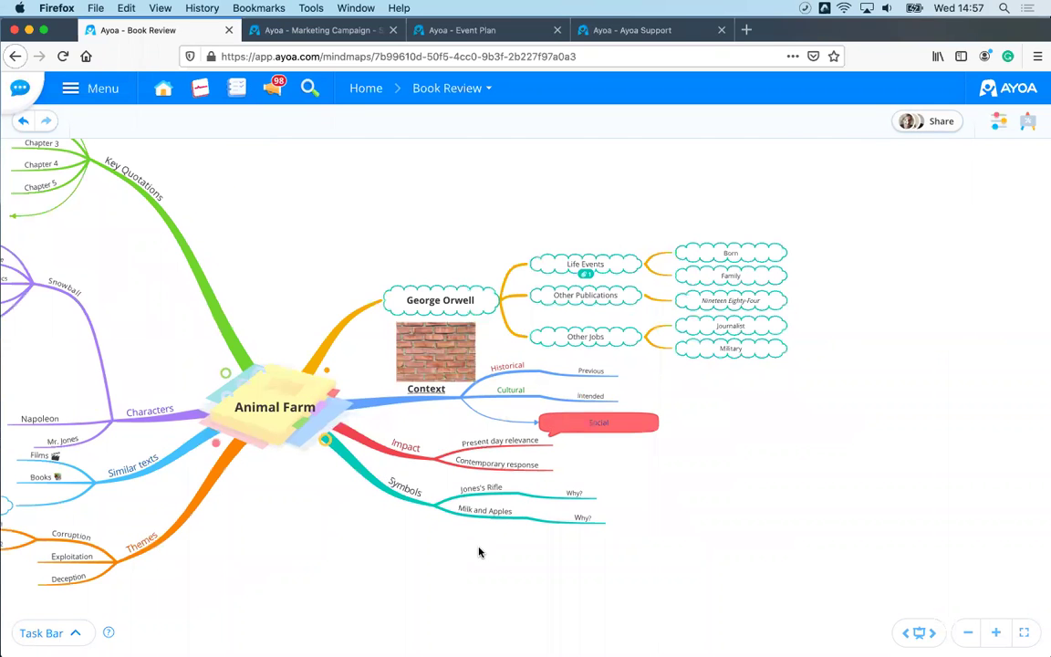
{"action": "scroll", "coordinate": [487, 538], "scroll_direction": "up", "scroll_amount": 6}
{"action": "scroll", "coordinate": [503, 591], "scroll_direction": "up", "scroll_amount": 2}
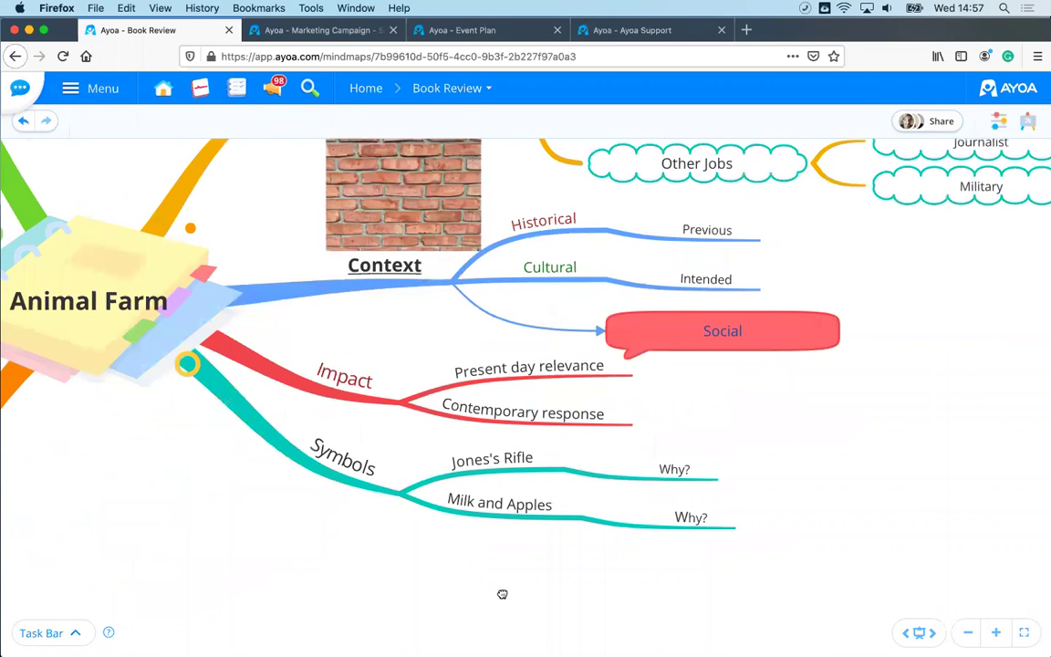
{"action": "scroll", "coordinate": [790, 444], "scroll_direction": "up", "scroll_amount": 1}
{"action": "scroll", "coordinate": [821, 447], "scroll_direction": "left", "scroll_amount": 5}
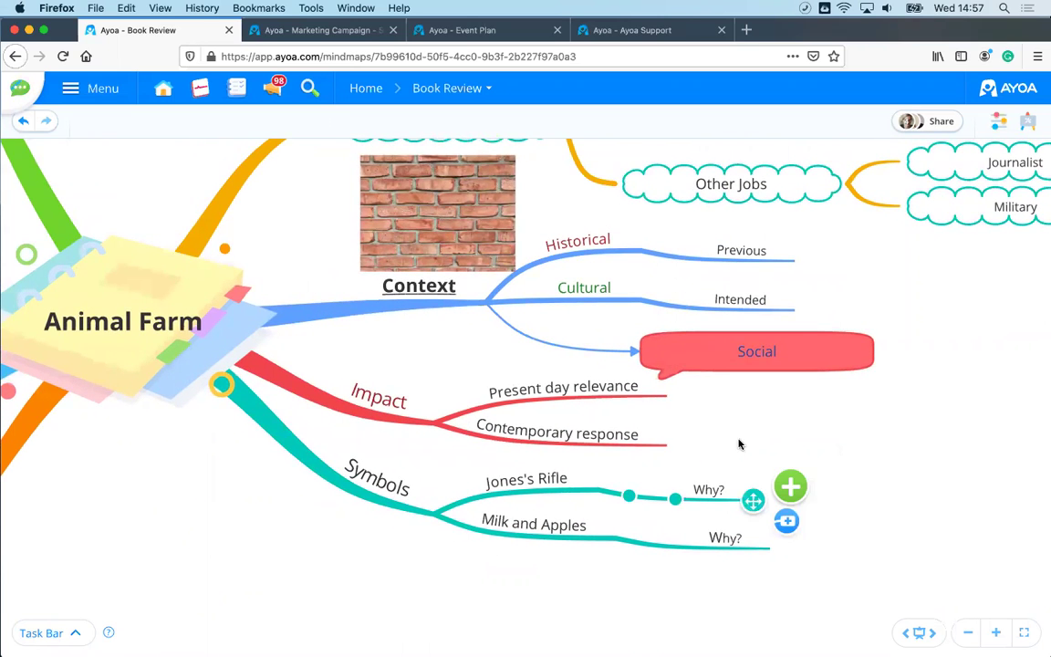
Step: Add a blank child branch to Impact below Contemporary response
{"action": "scroll", "coordinate": [741, 442], "scroll_direction": "up", "scroll_amount": 2}
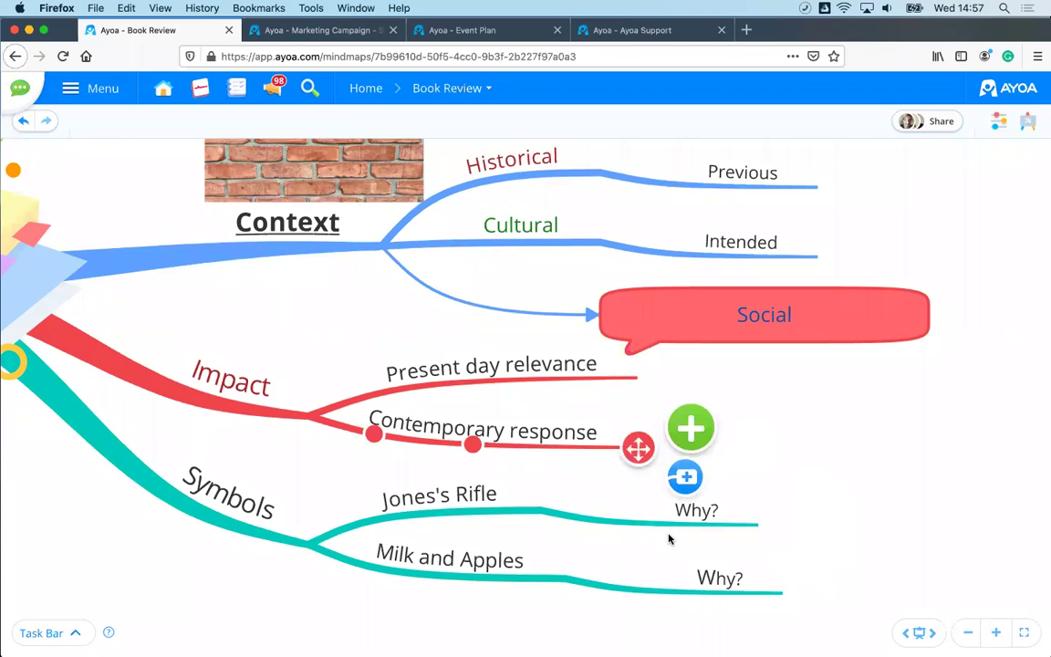
{"action": "key", "text": "Tab"}
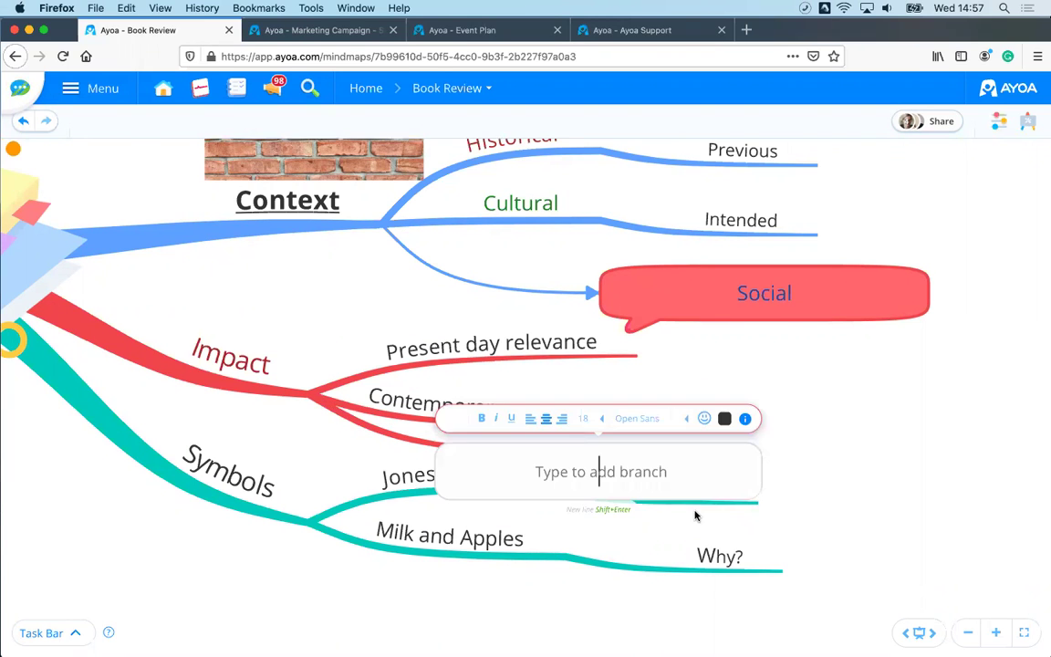
{"action": "scroll", "coordinate": [741, 448], "scroll_direction": "down", "scroll_amount": 3}
{"action": "left_click", "coordinate": [617, 400]}
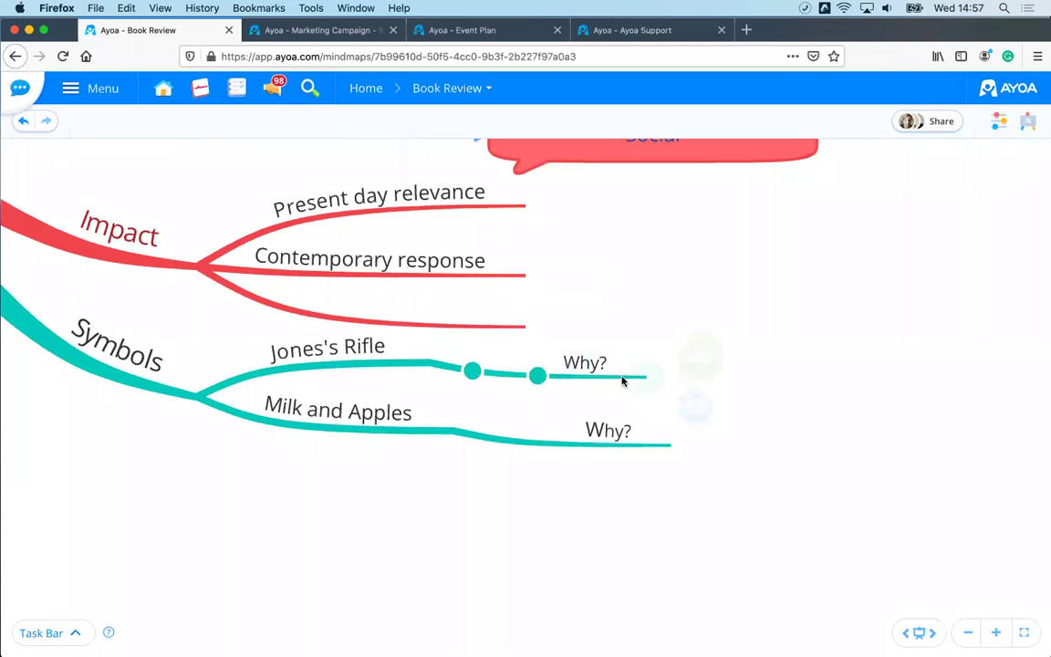
Step: Connect the Why? branch under Jones's Rifle to the Present day relevance branch under Impact
{"action": "left_click", "coordinate": [621, 380]}
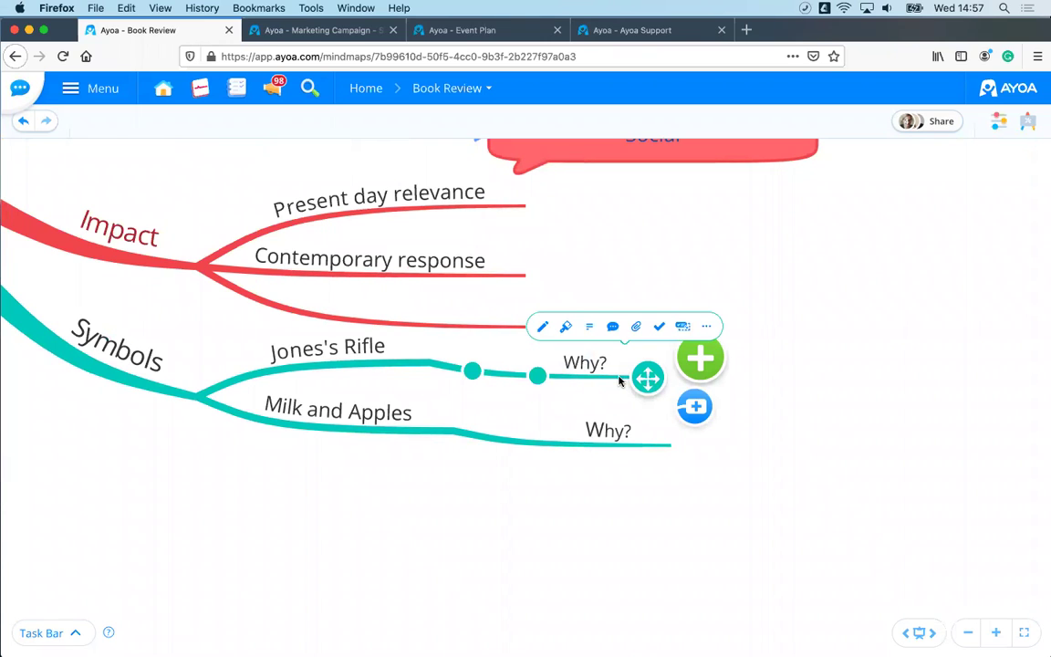
{"action": "left_click", "coordinate": [485, 206], "text": "shift"}
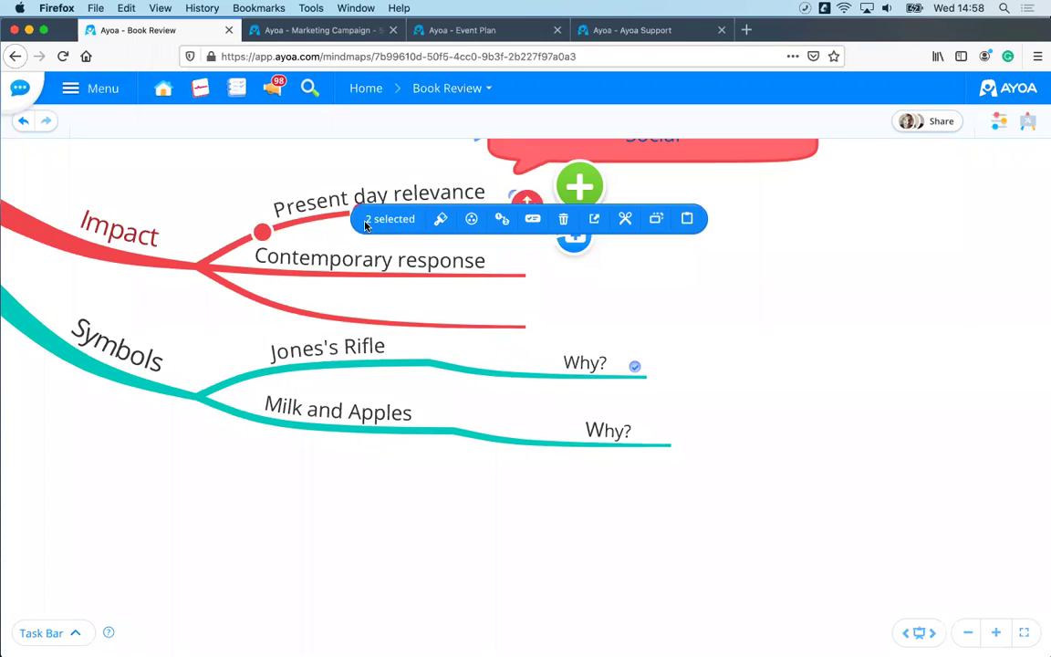
{"action": "left_click", "coordinate": [504, 224]}
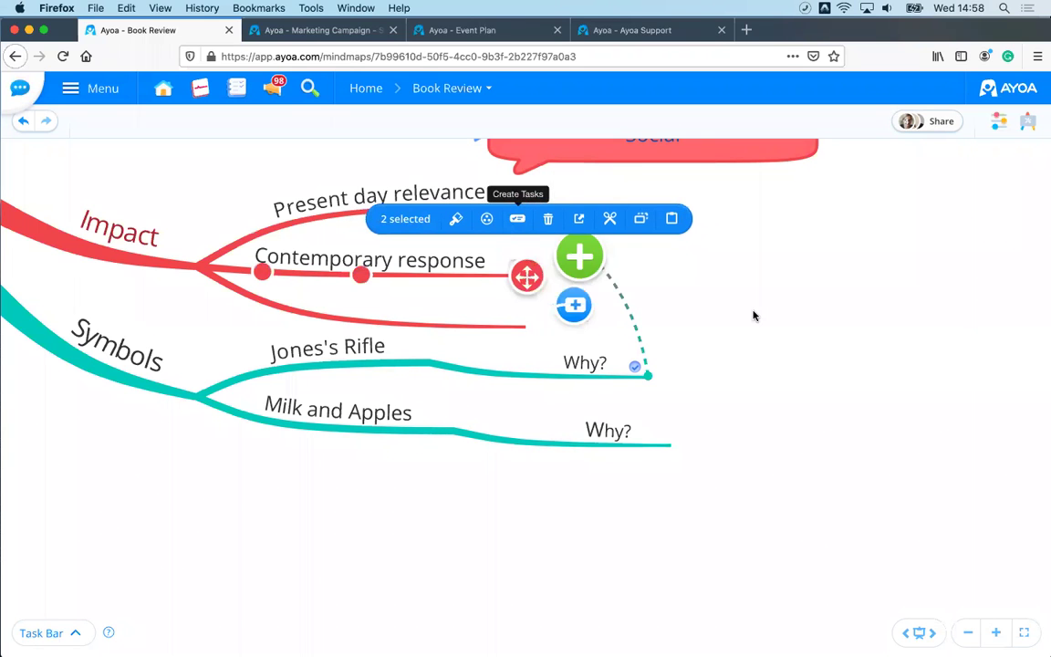
{"action": "left_click", "coordinate": [761, 275]}
{"action": "left_click_drag", "start_coordinate": [762, 276], "coordinate": [697, 300]}
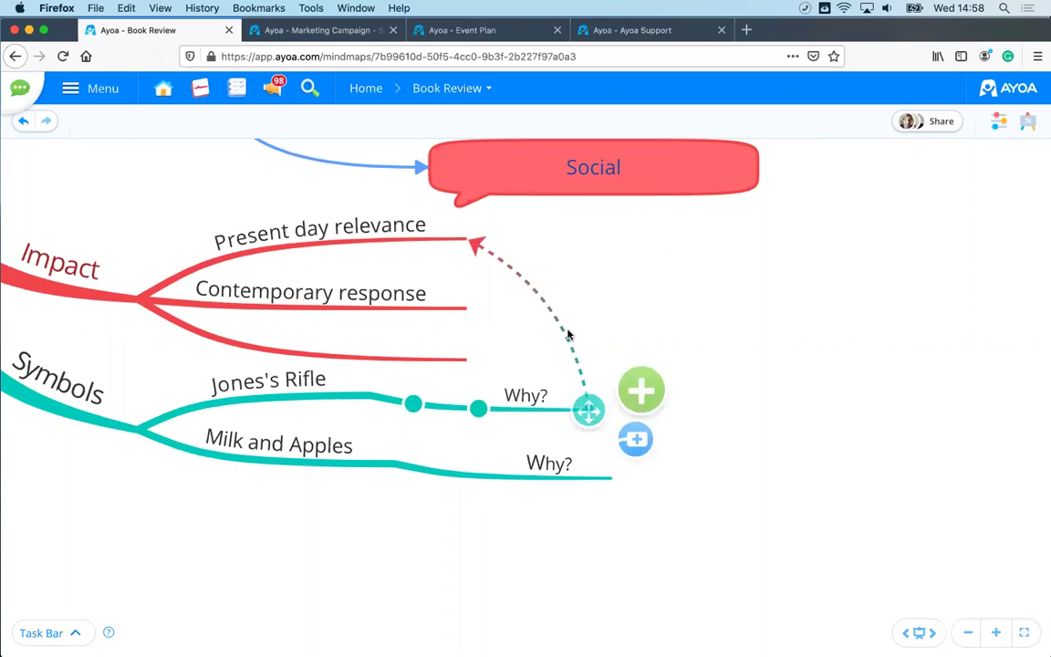
Step: Recolor the connector between Why? and Present day relevance to solid pink and close its style options
{"action": "left_click", "coordinate": [565, 341]}
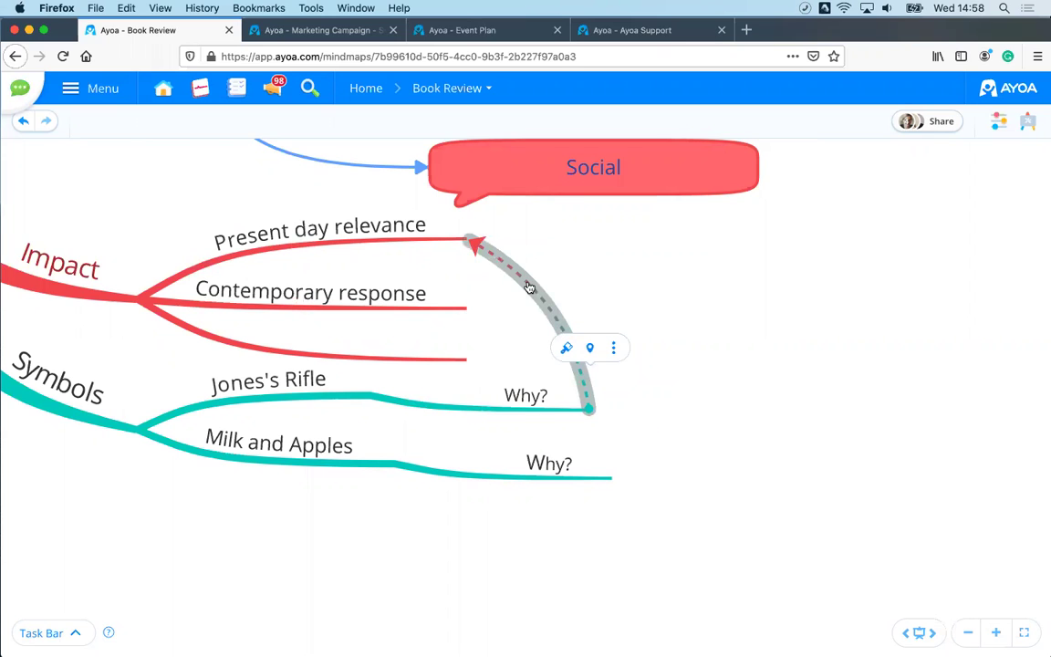
{"action": "left_click", "coordinate": [566, 351]}
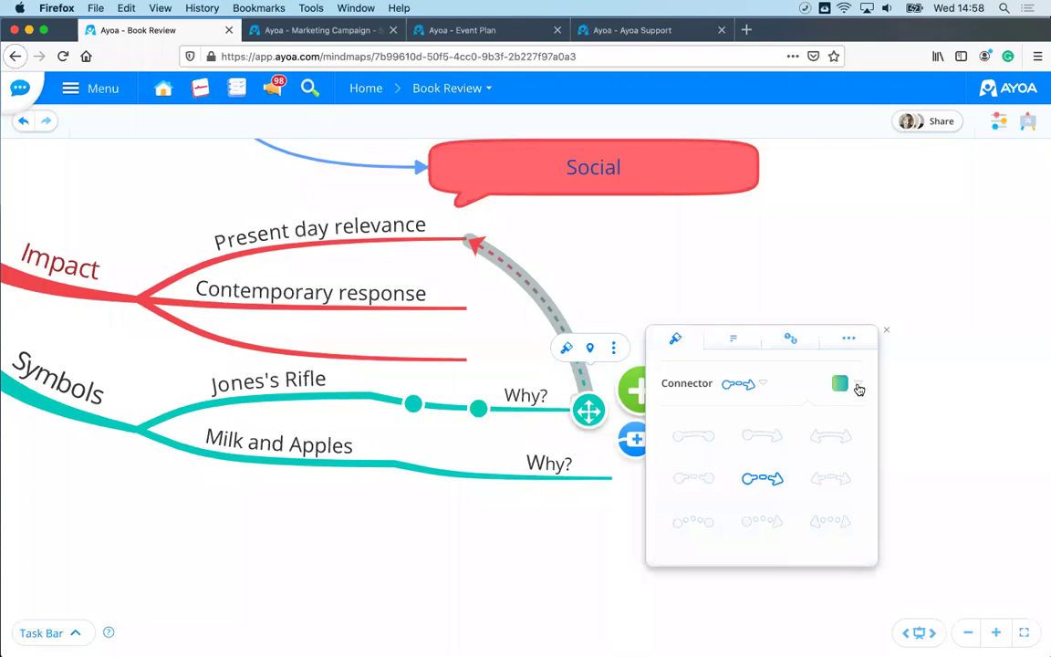
{"action": "left_click", "coordinate": [859, 389]}
{"action": "left_click", "coordinate": [687, 459]}
{"action": "left_click", "coordinate": [716, 457]}
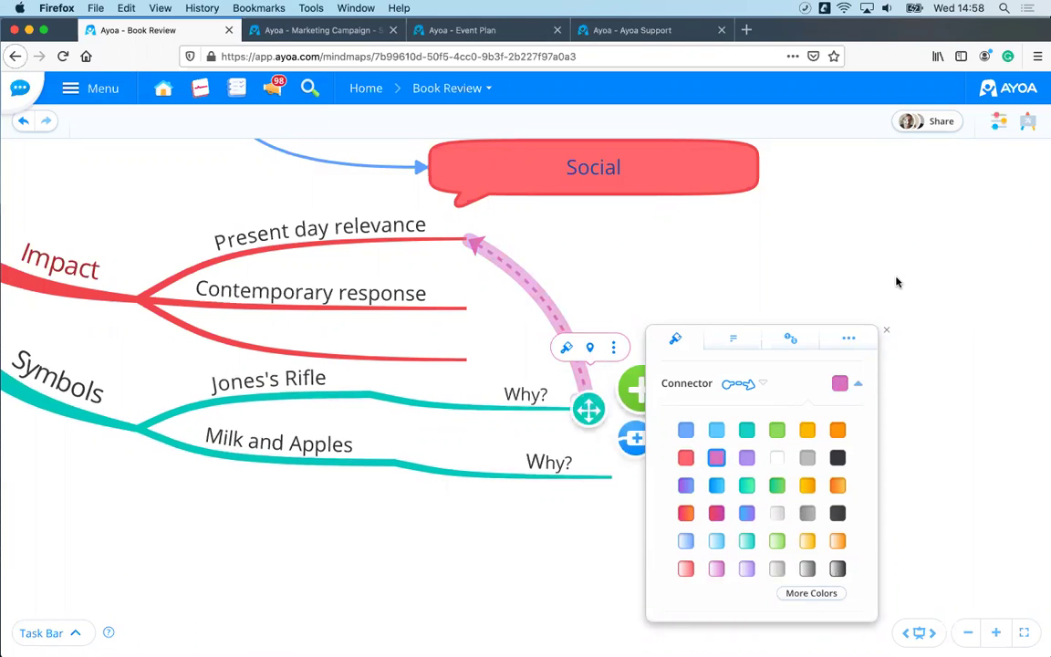
{"action": "left_click", "coordinate": [756, 322]}
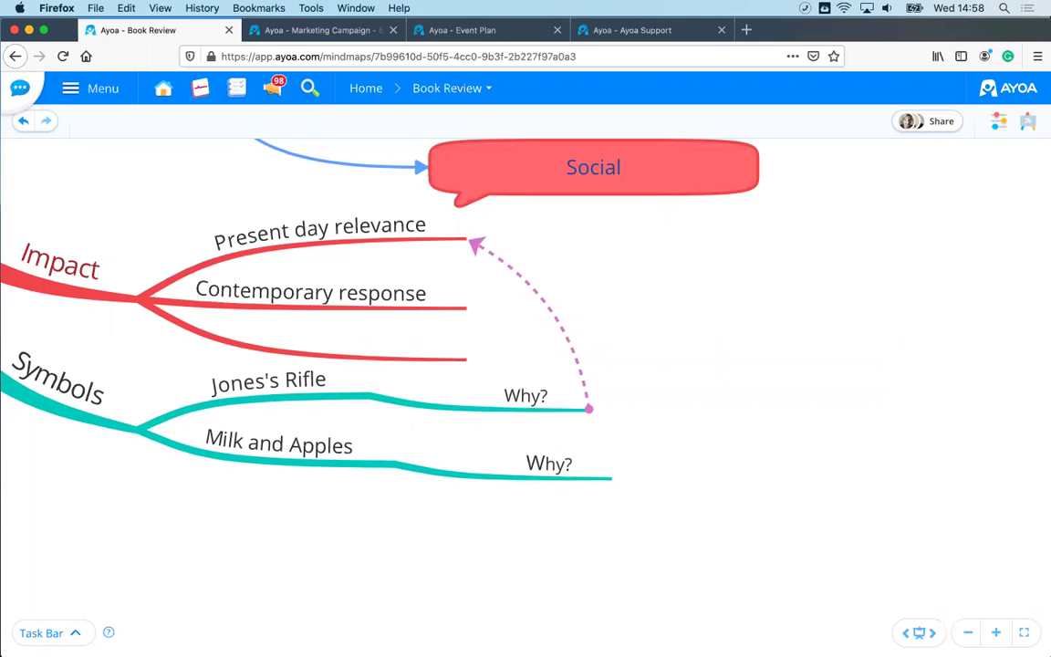
Step: Open the mind map's sharing options to review its members and permissions, and close them again
{"action": "left_click", "coordinate": [915, 124]}
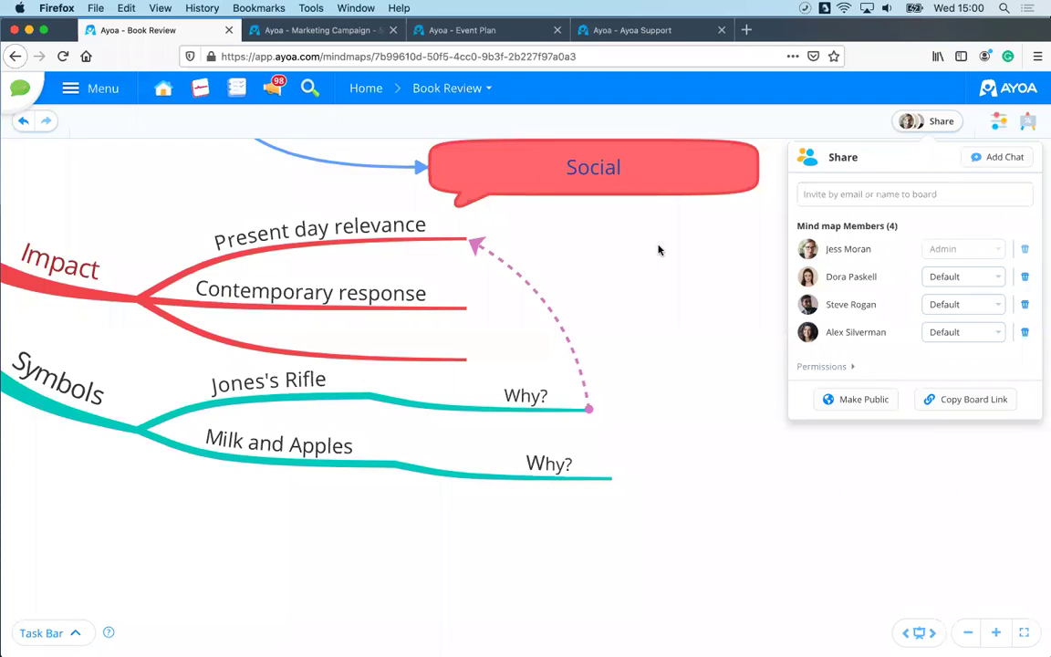
{"action": "left_click", "coordinate": [791, 348]}
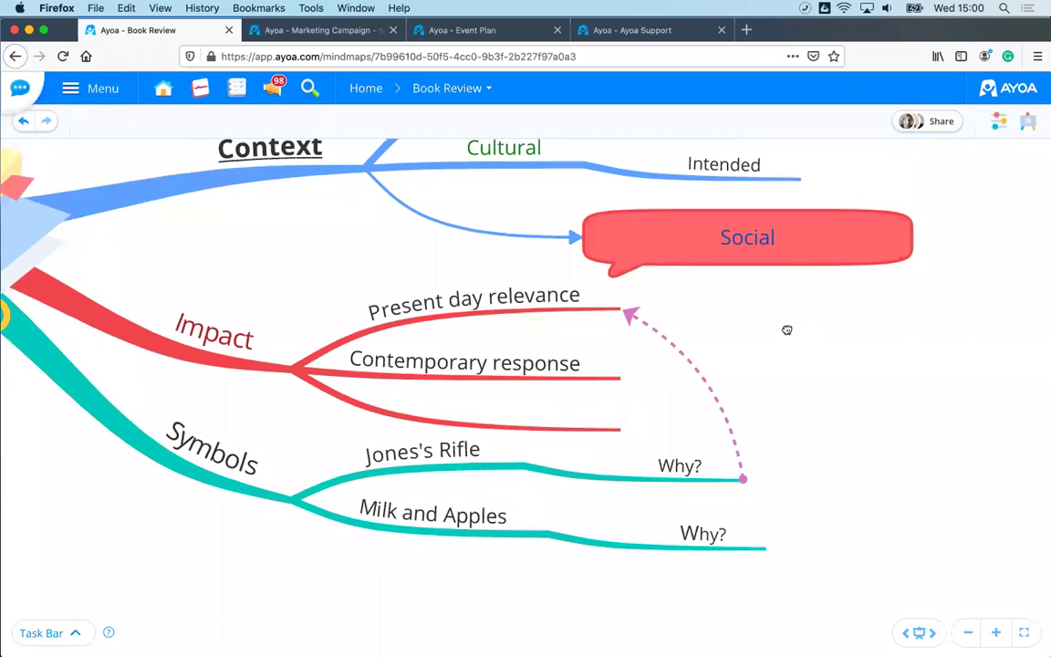
{"action": "left_click", "coordinate": [627, 315]}
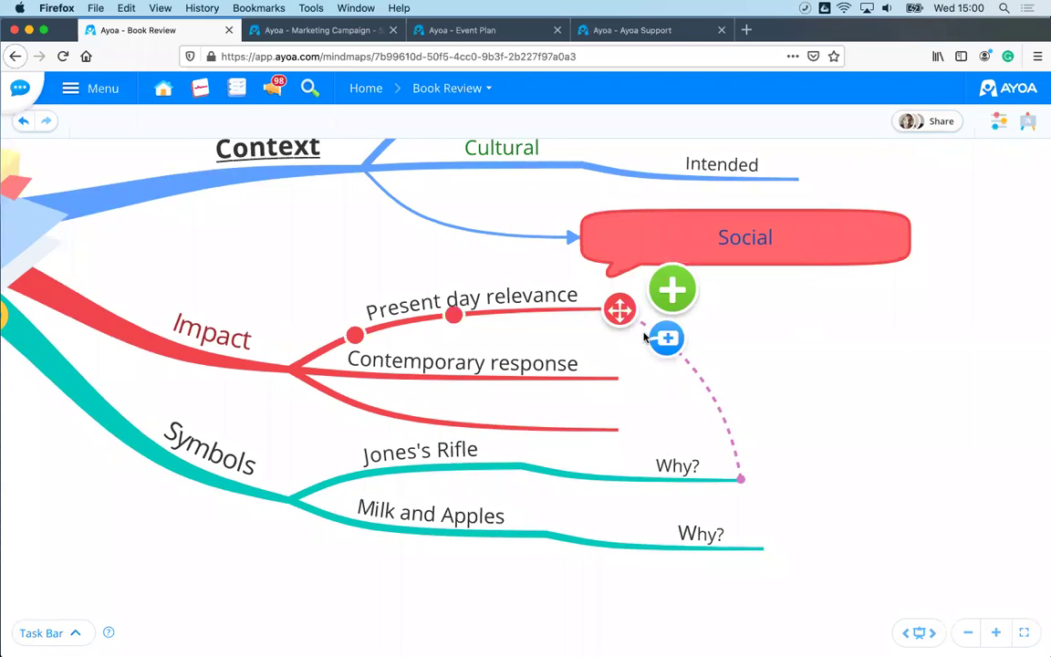
{"action": "left_click", "coordinate": [553, 274]}
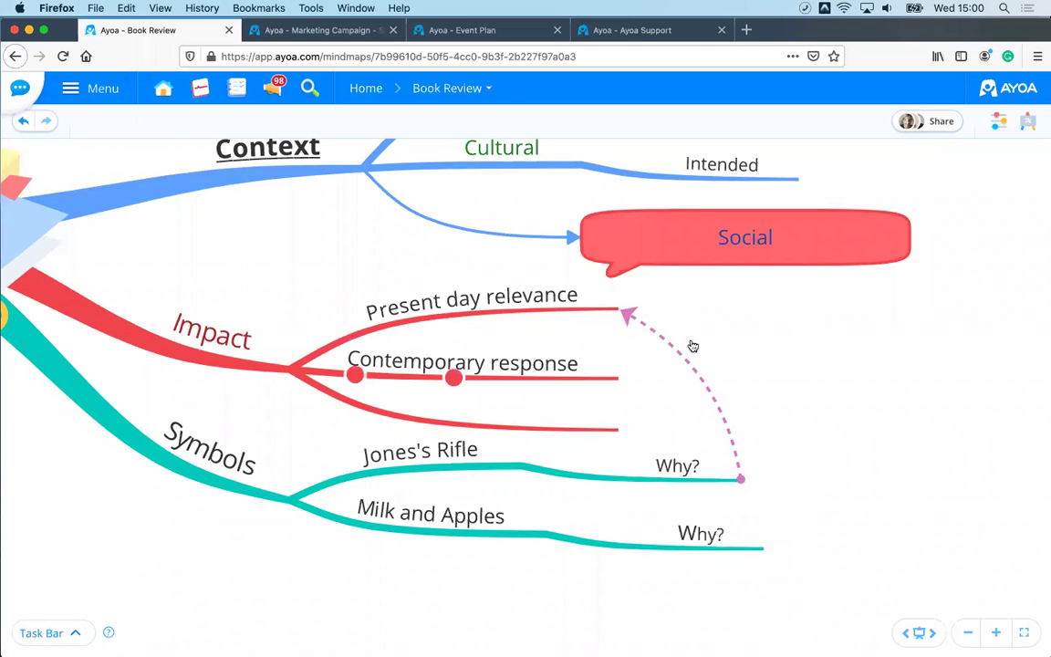
{"action": "mouse_move", "coordinate": [670, 435]}
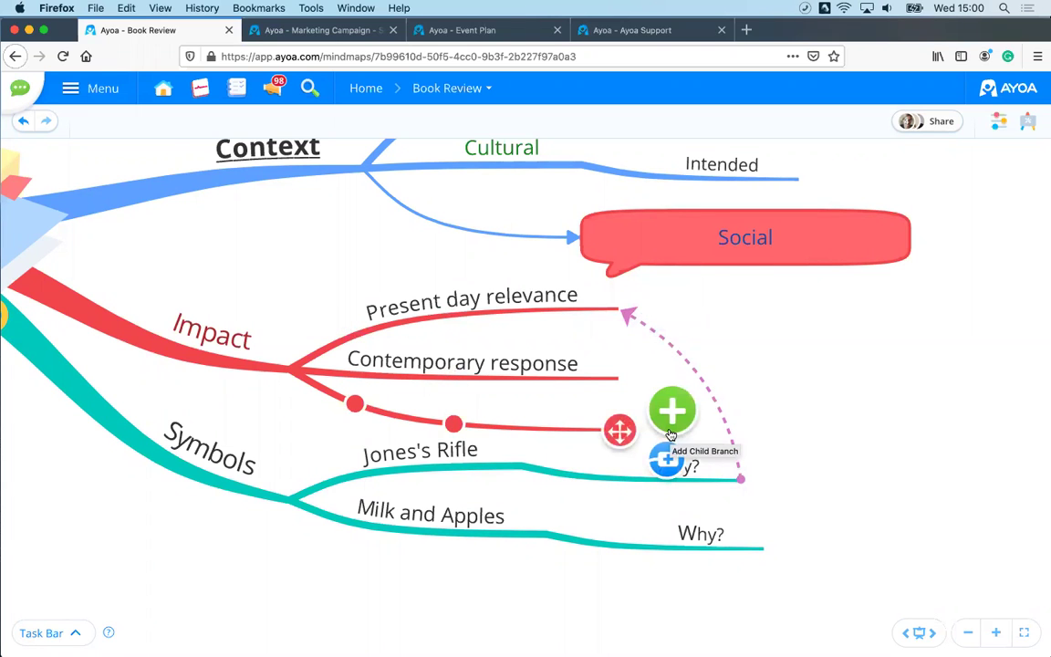
{"action": "scroll", "coordinate": [423, 484], "scroll_direction": "down", "scroll_amount": 3}
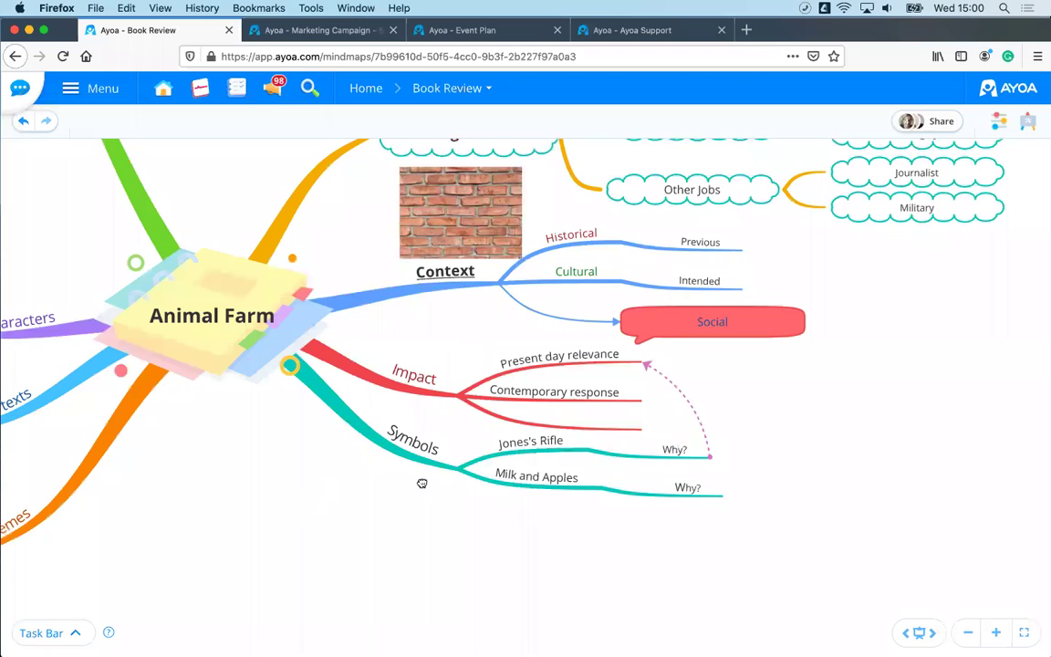
{"action": "scroll", "coordinate": [507, 476], "scroll_direction": "down", "scroll_amount": 5}
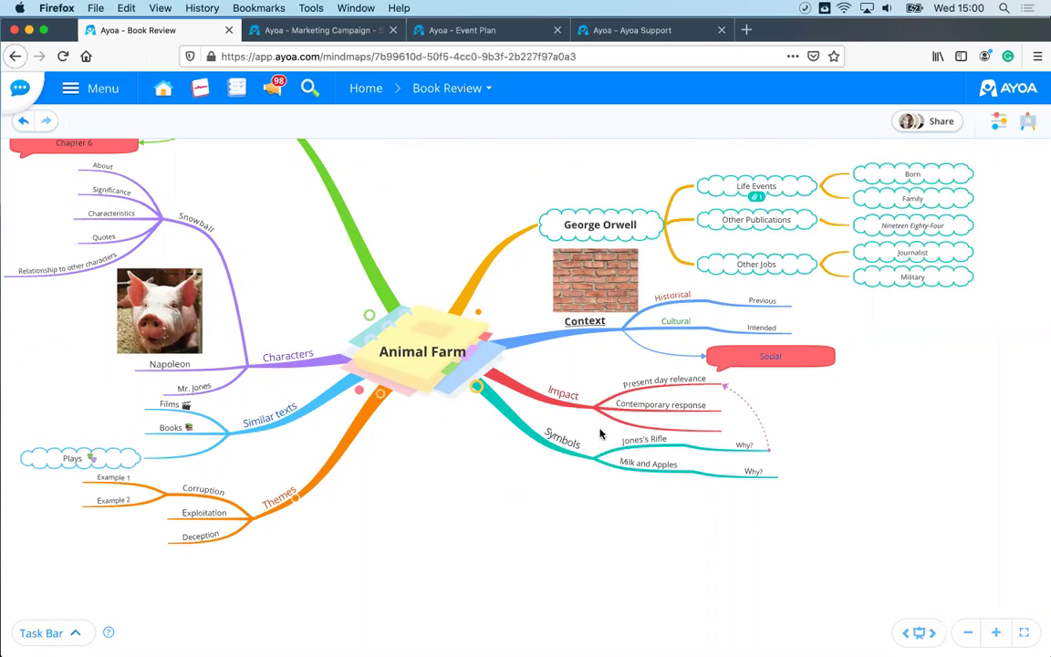
{"action": "left_click_drag", "start_coordinate": [494, 507], "coordinate": [519, 505]}
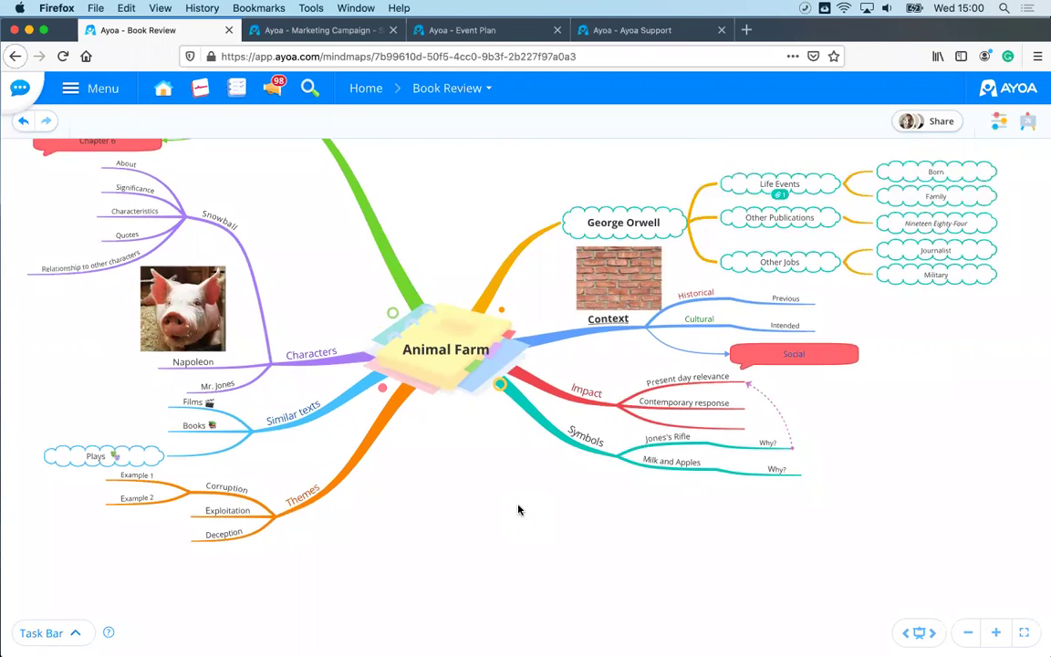
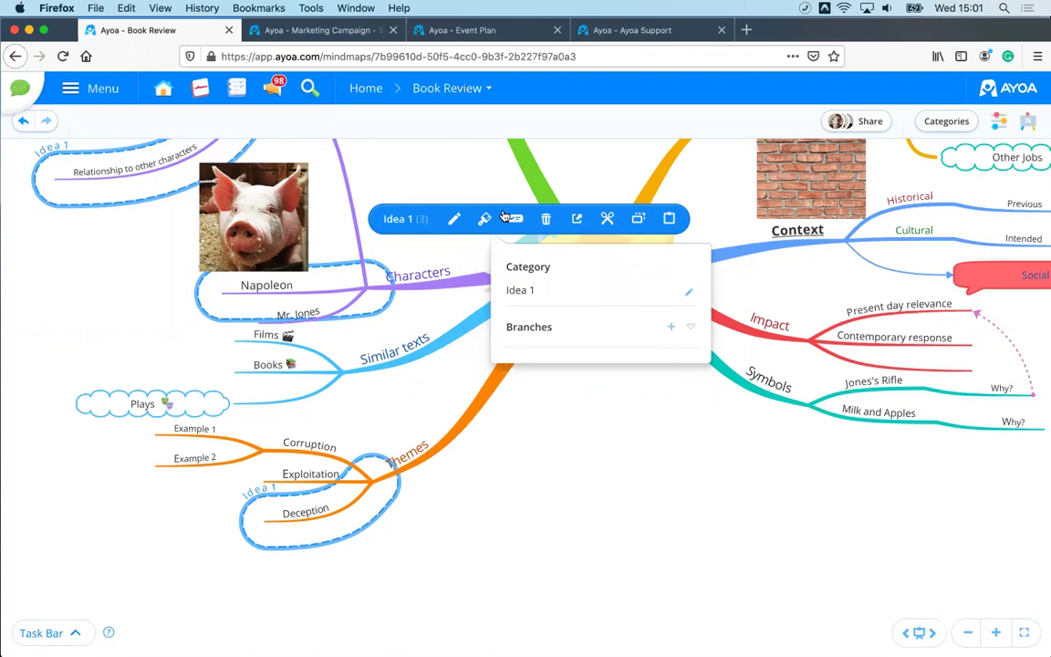
Step: List the branches available for the Idea 1 category and add Key Quotations to it
{"action": "left_click", "coordinate": [672, 332]}
{"action": "scroll", "coordinate": [649, 390], "scroll_direction": "down", "scroll_amount": 1}
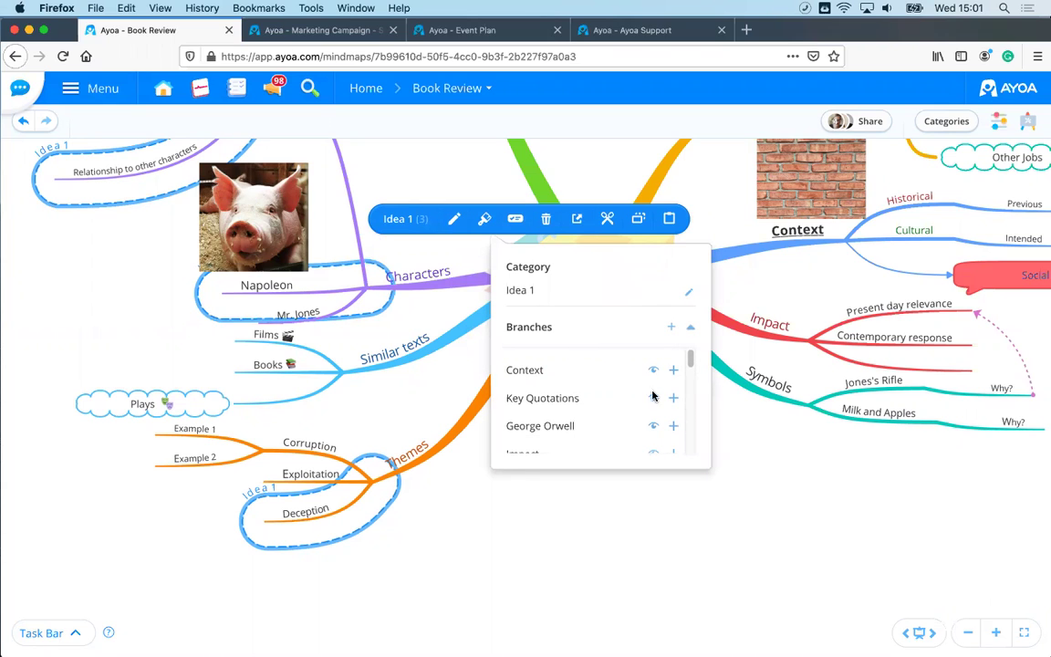
{"action": "left_click", "coordinate": [674, 399]}
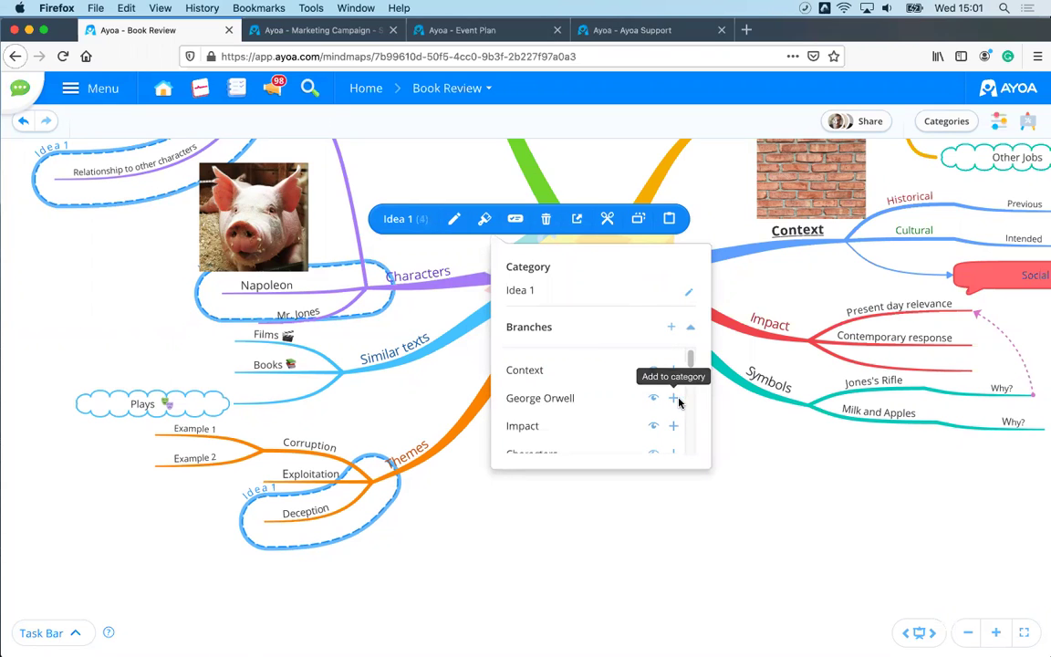
Step: Style the Idea 1 category with a pink fill and a dotted outline
{"action": "left_click", "coordinate": [485, 221]}
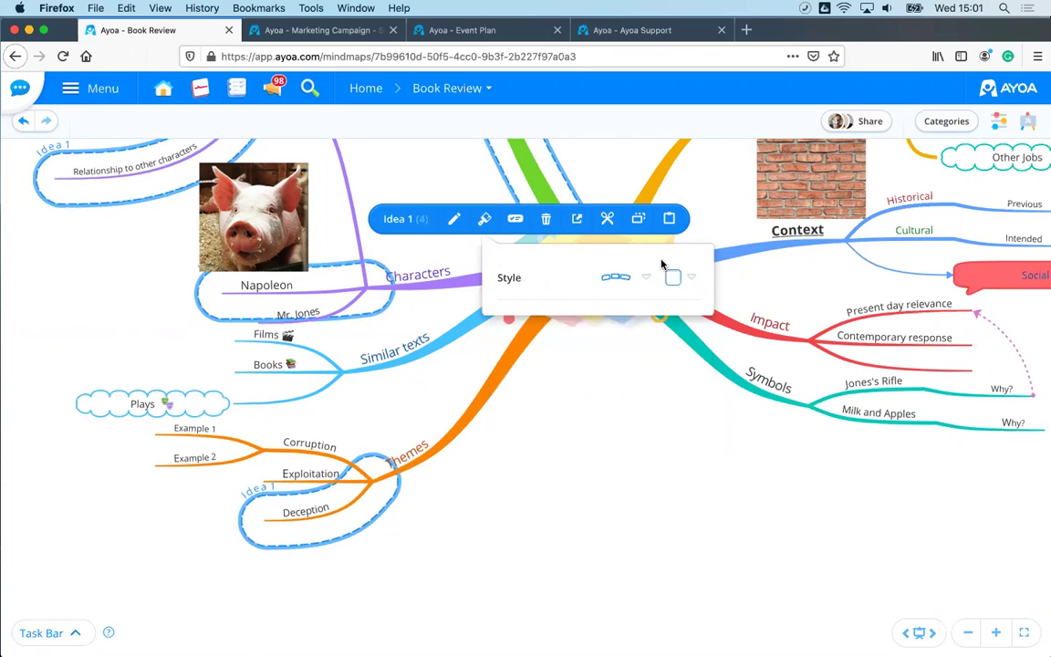
{"action": "left_click", "coordinate": [692, 279]}
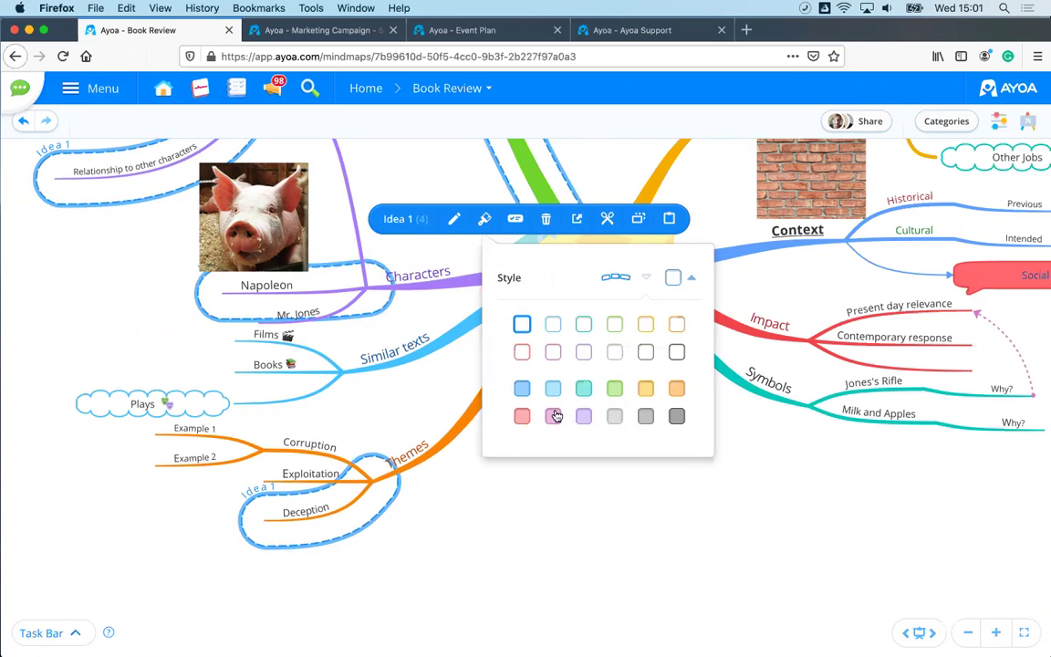
{"action": "left_click", "coordinate": [553, 416]}
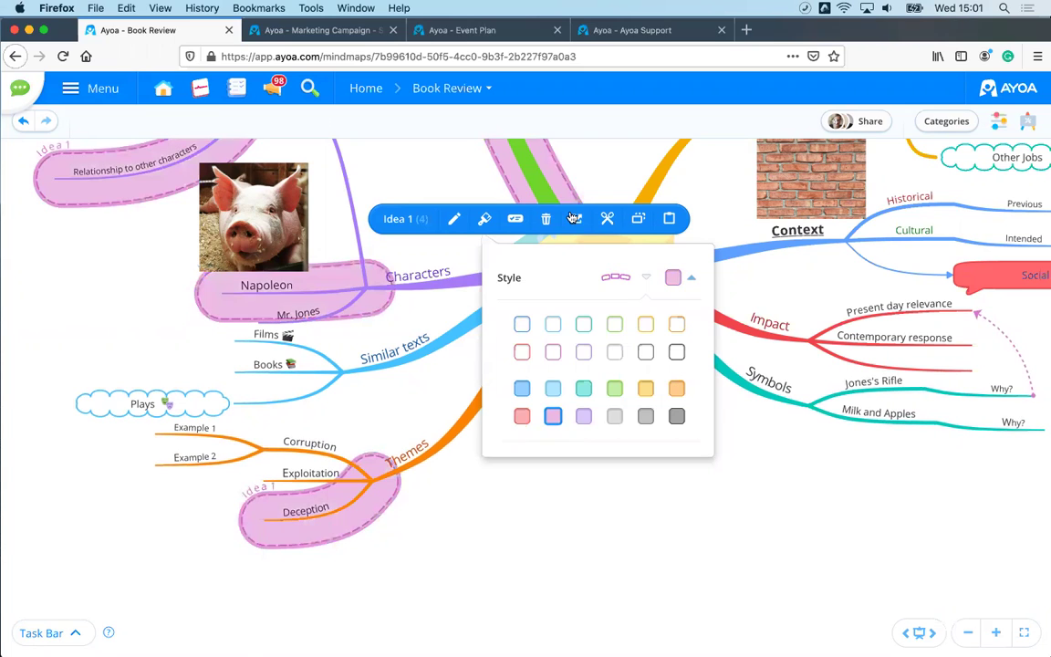
{"action": "left_click", "coordinate": [645, 279]}
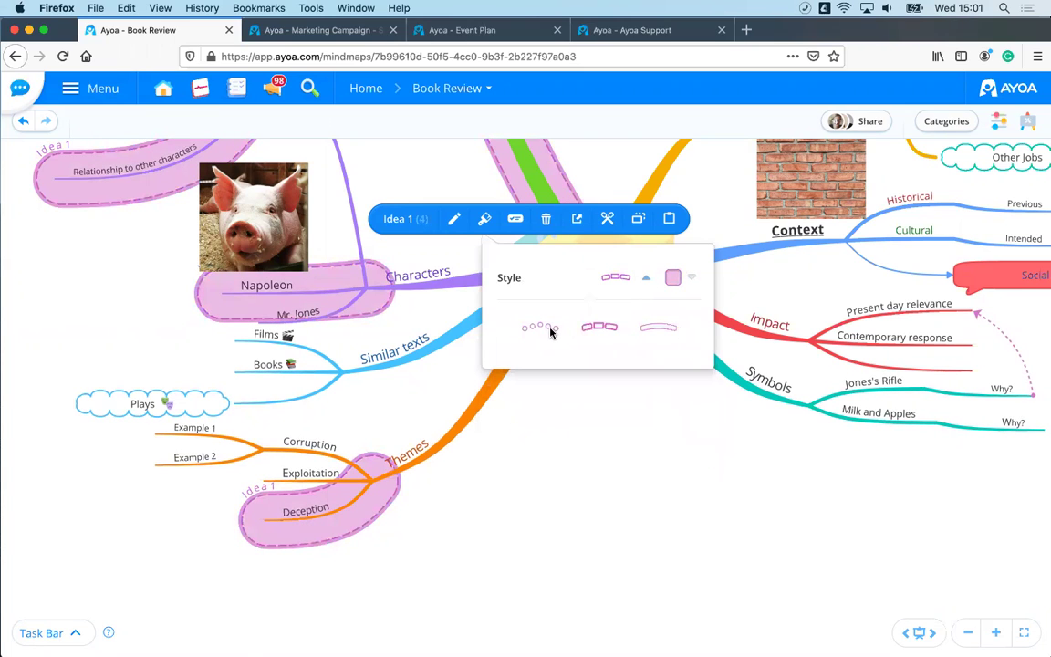
{"action": "left_click", "coordinate": [619, 457]}
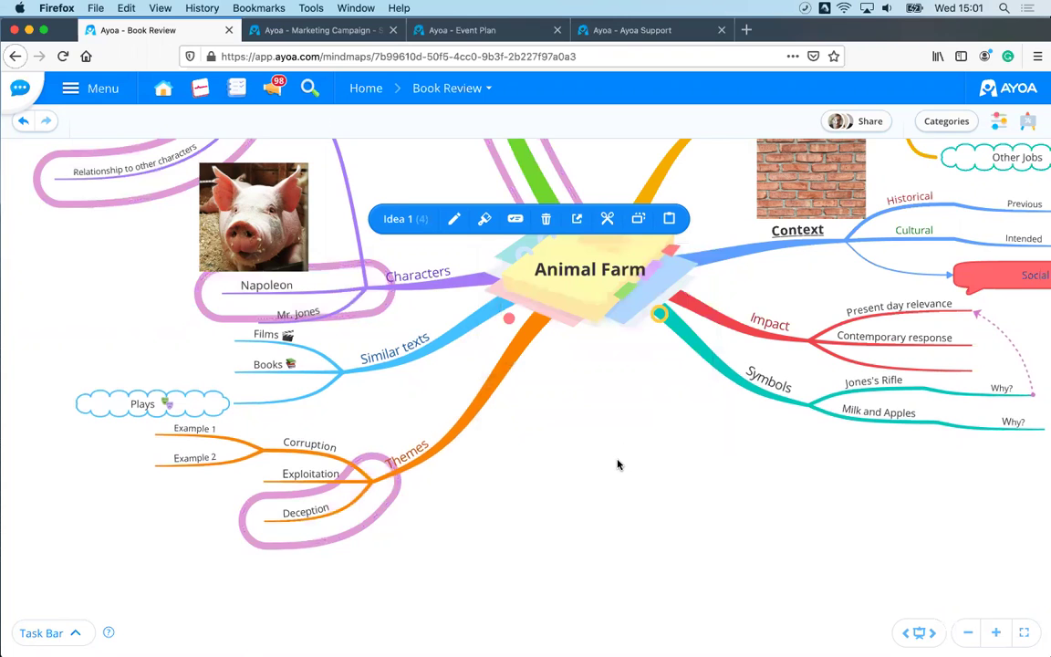
Step: Examine the Idea 1 category highlights across the whole map and the connected Impact and Symbols branches up close
{"action": "scroll", "coordinate": [620, 467], "scroll_direction": "down", "scroll_amount": 10}
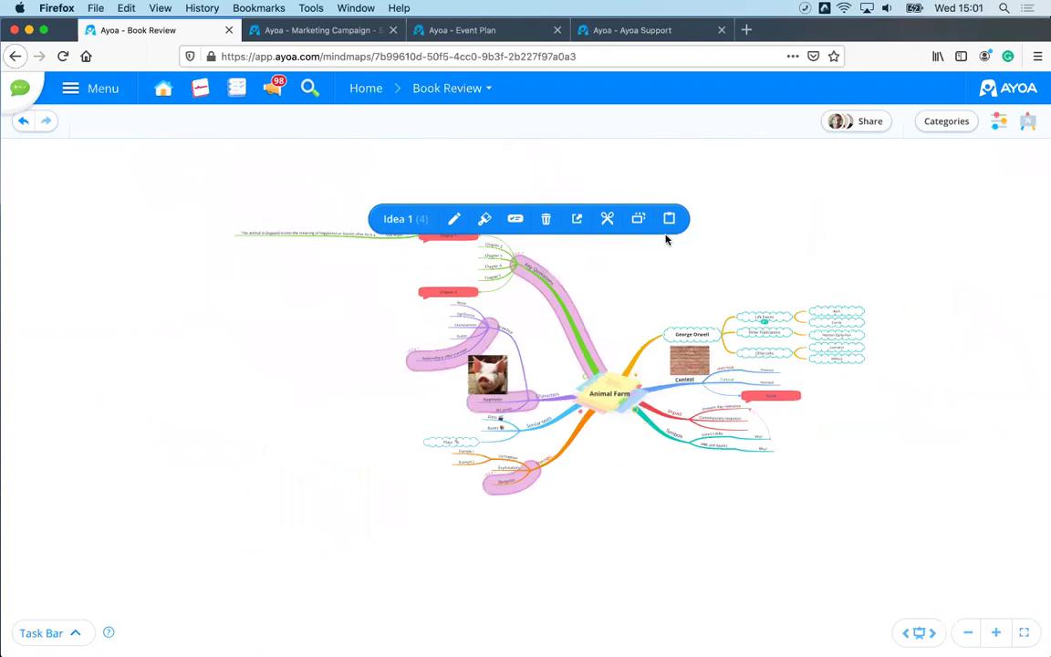
{"action": "scroll", "coordinate": [622, 286], "scroll_direction": "up", "scroll_amount": 10}
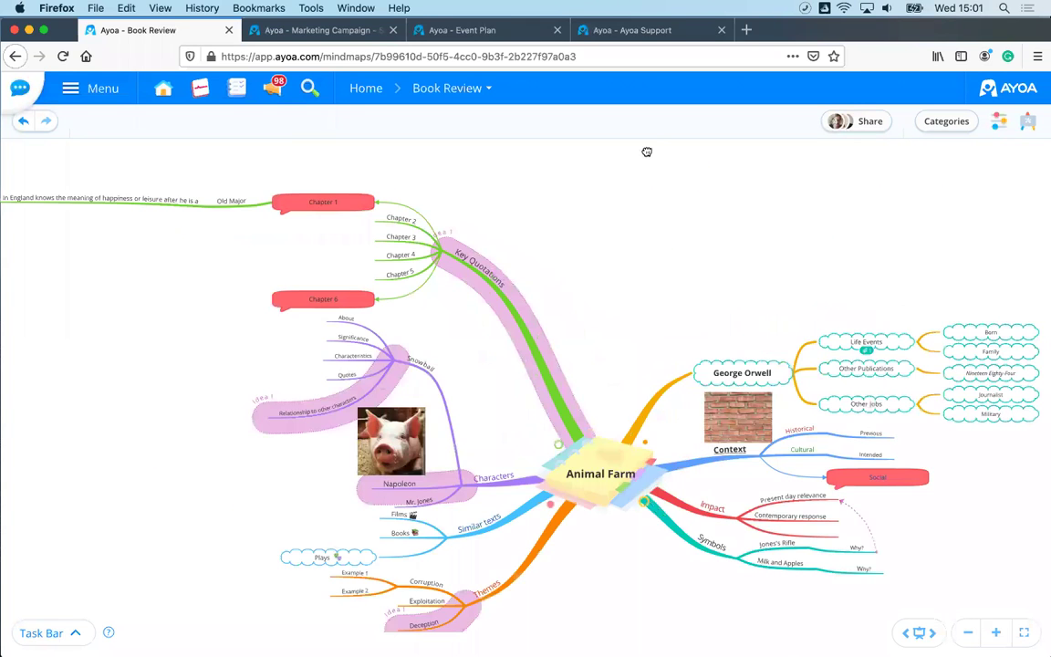
{"action": "scroll", "coordinate": [650, 143], "scroll_direction": "up", "scroll_amount": 2}
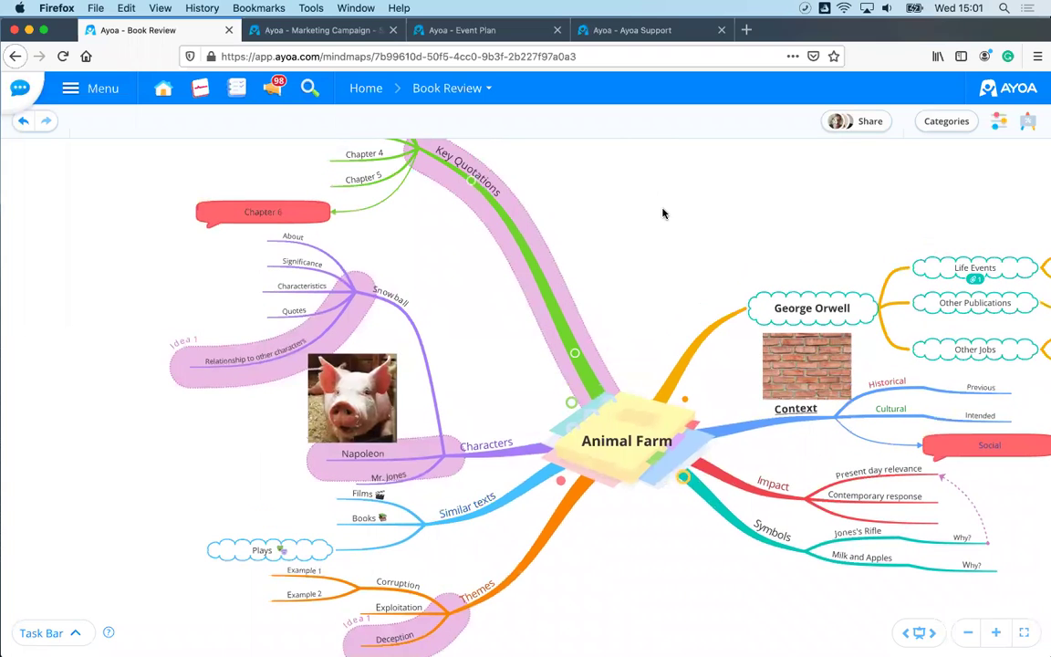
{"action": "scroll", "coordinate": [579, 230], "scroll_direction": "up", "scroll_amount": 1}
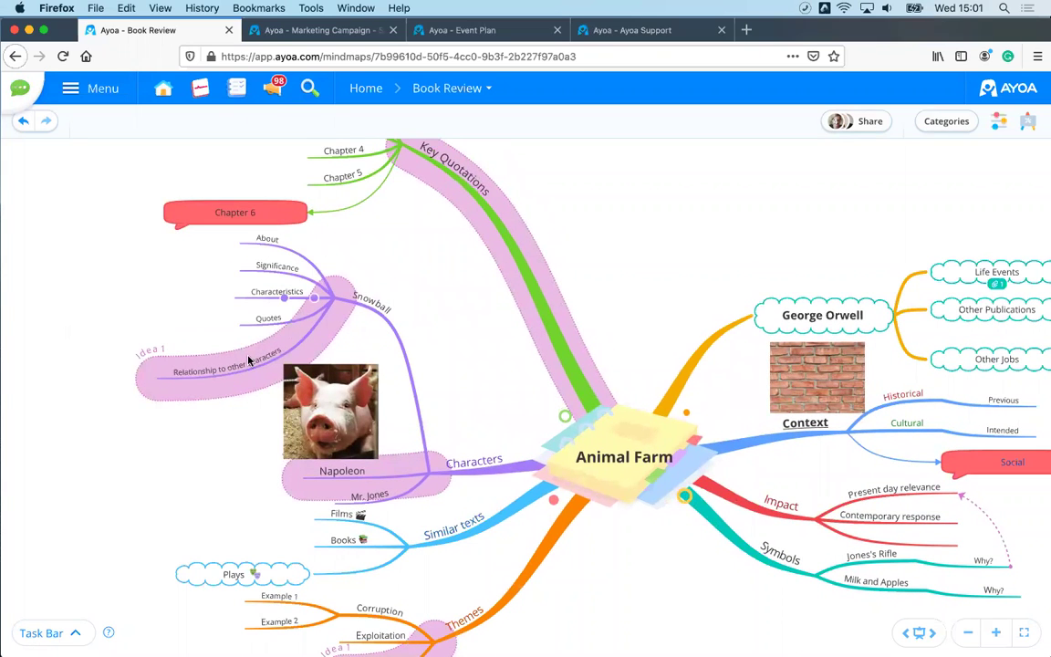
{"action": "scroll", "coordinate": [617, 279], "scroll_direction": "down", "scroll_amount": 5}
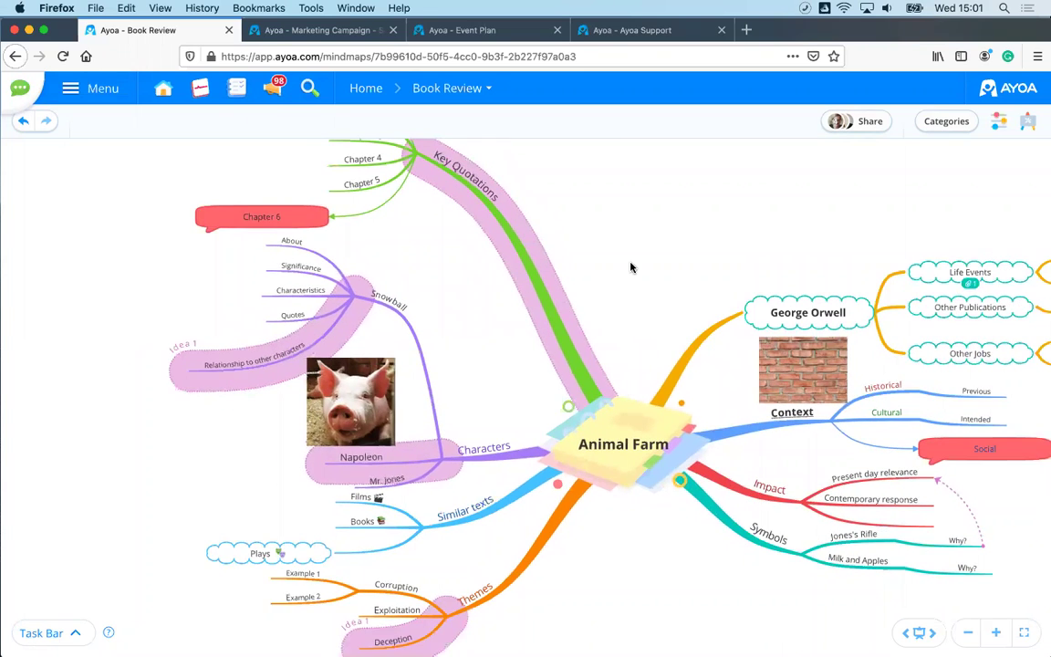
{"action": "scroll", "coordinate": [585, 265], "scroll_direction": "right", "scroll_amount": 1}
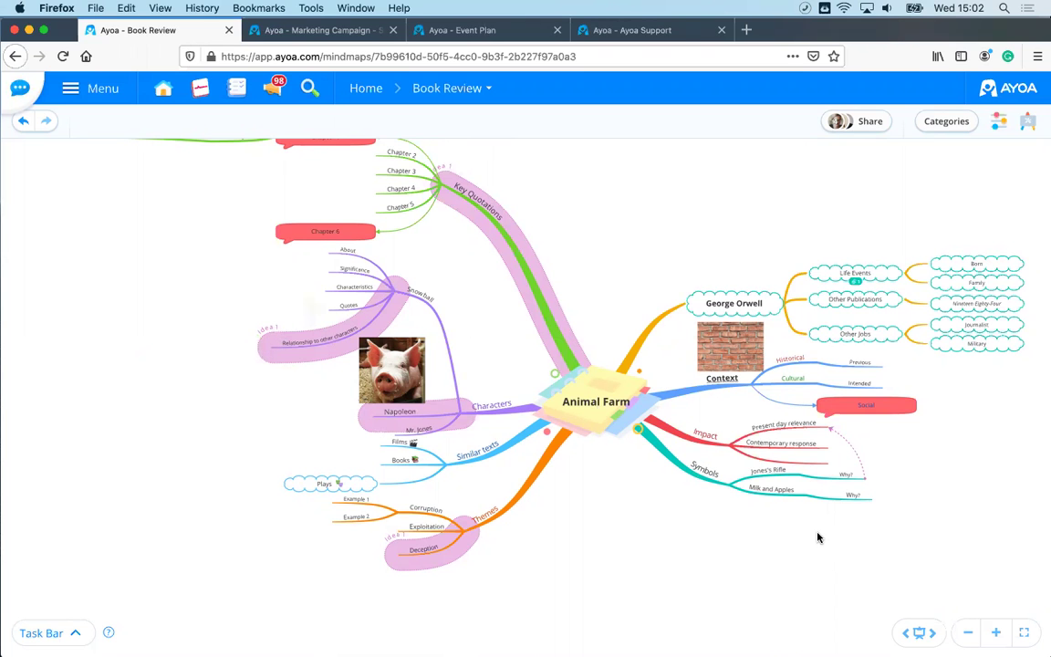
{"action": "scroll", "coordinate": [848, 532], "scroll_direction": "up", "scroll_amount": 5}
{"action": "left_click_drag", "start_coordinate": [848, 532], "coordinate": [586, 532]}
{"action": "left_click", "coordinate": [555, 385]}
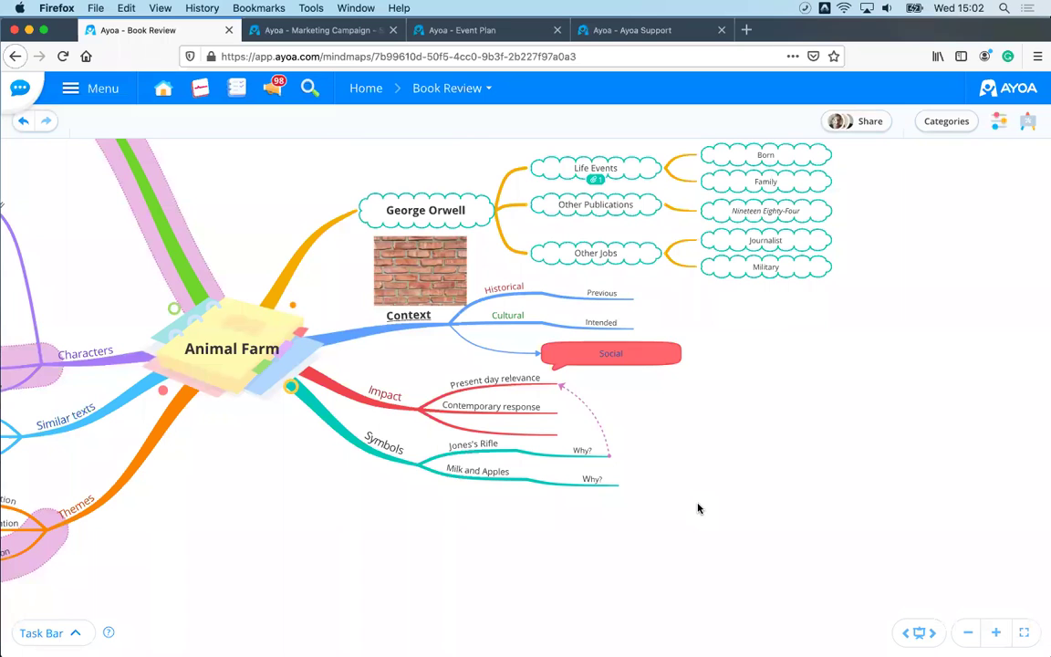
{"action": "scroll", "coordinate": [689, 503], "scroll_direction": "up", "scroll_amount": 5}
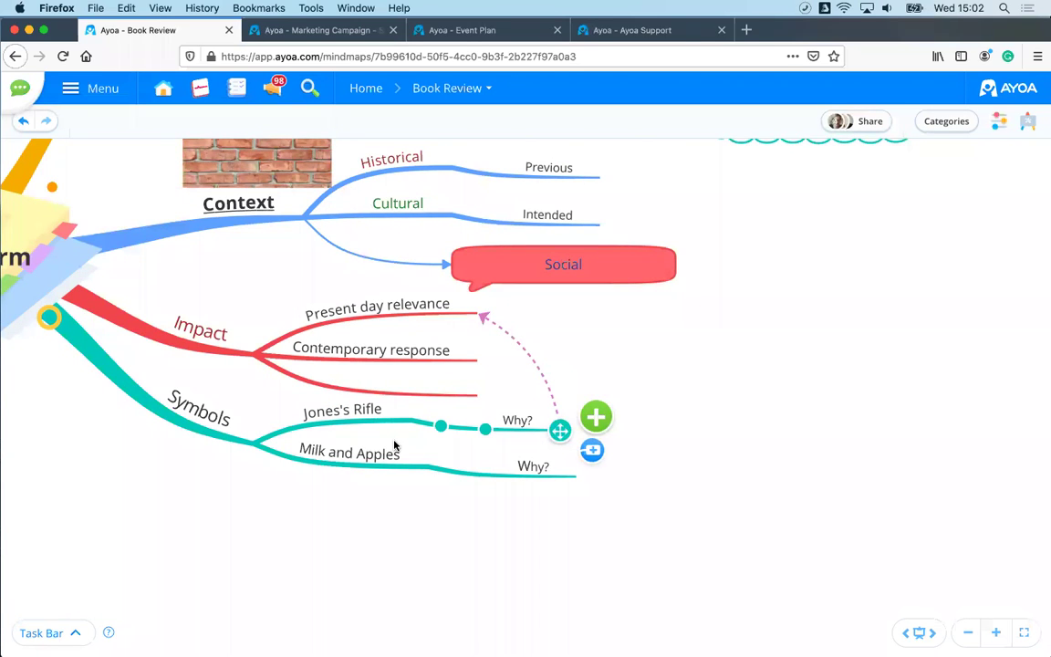
Step: Review the Book Review mind map's members and their roles in the sharing options
{"action": "scroll", "coordinate": [562, 493], "scroll_direction": "left", "scroll_amount": 5}
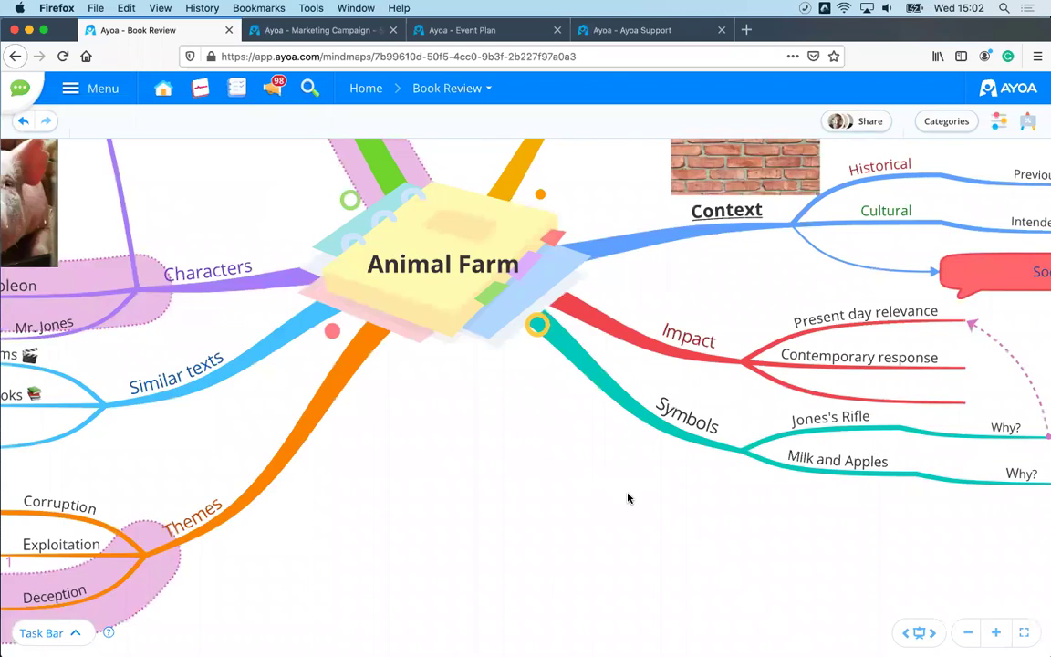
{"action": "scroll", "coordinate": [628, 498], "scroll_direction": "down", "scroll_amount": 3}
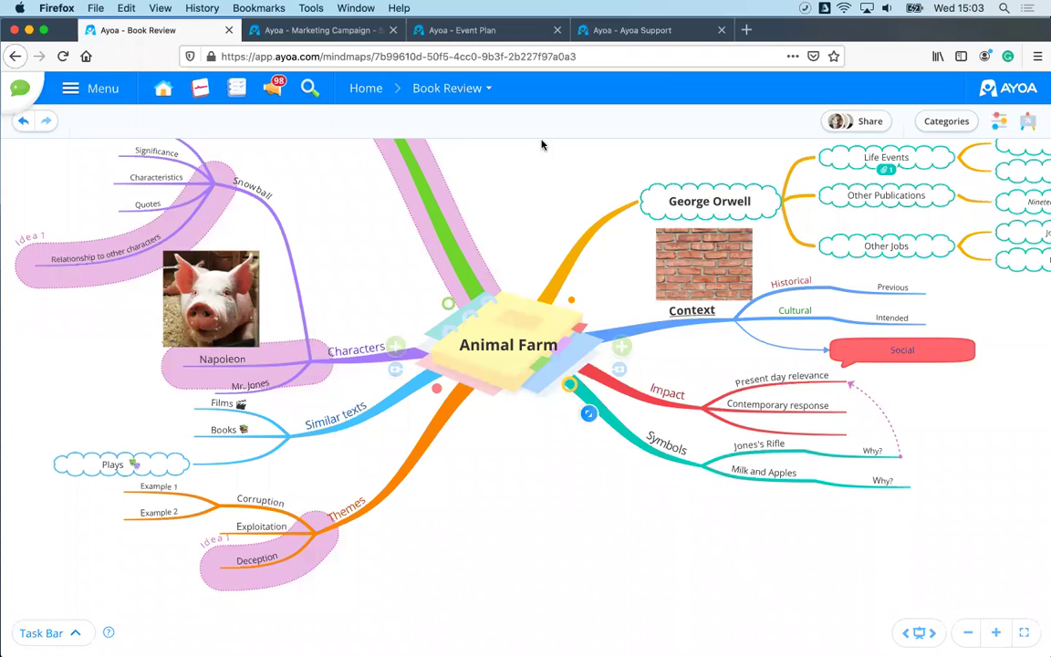
{"action": "left_click_drag", "start_coordinate": [538, 202], "coordinate": [433, 292]}
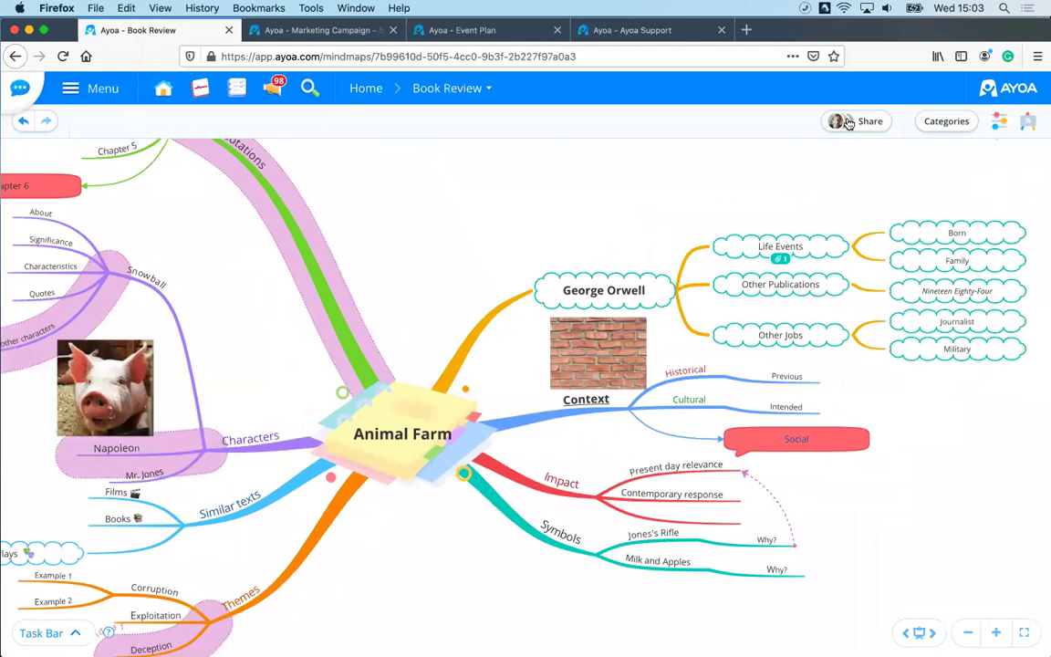
{"action": "left_click", "coordinate": [848, 123]}
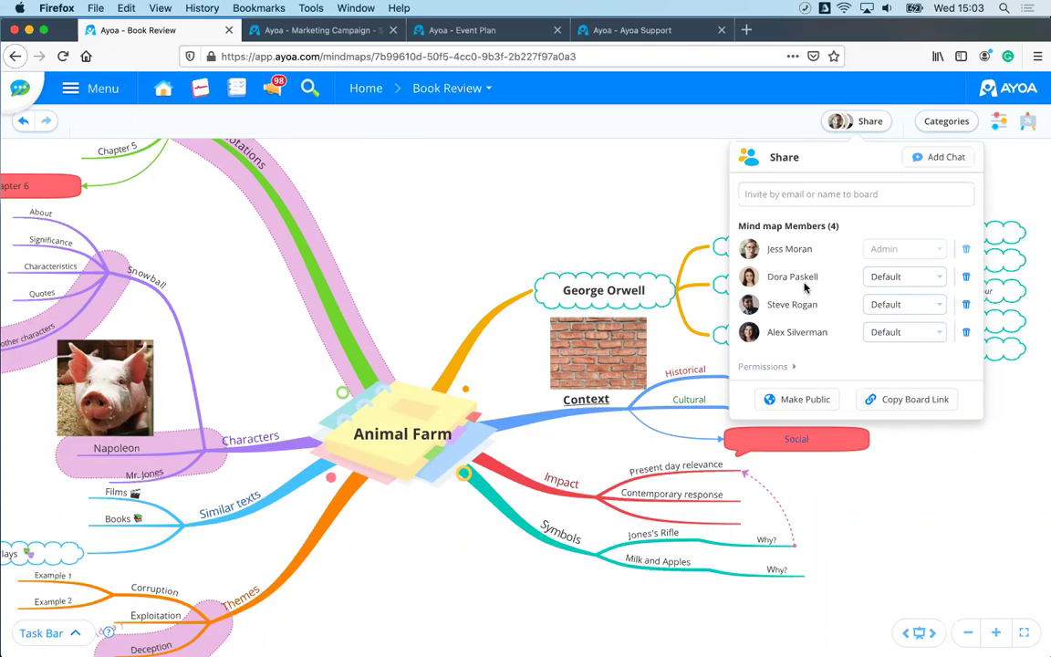
{"action": "left_click", "coordinate": [579, 173]}
{"action": "left_click_drag", "start_coordinate": [510, 175], "coordinate": [717, 155]}
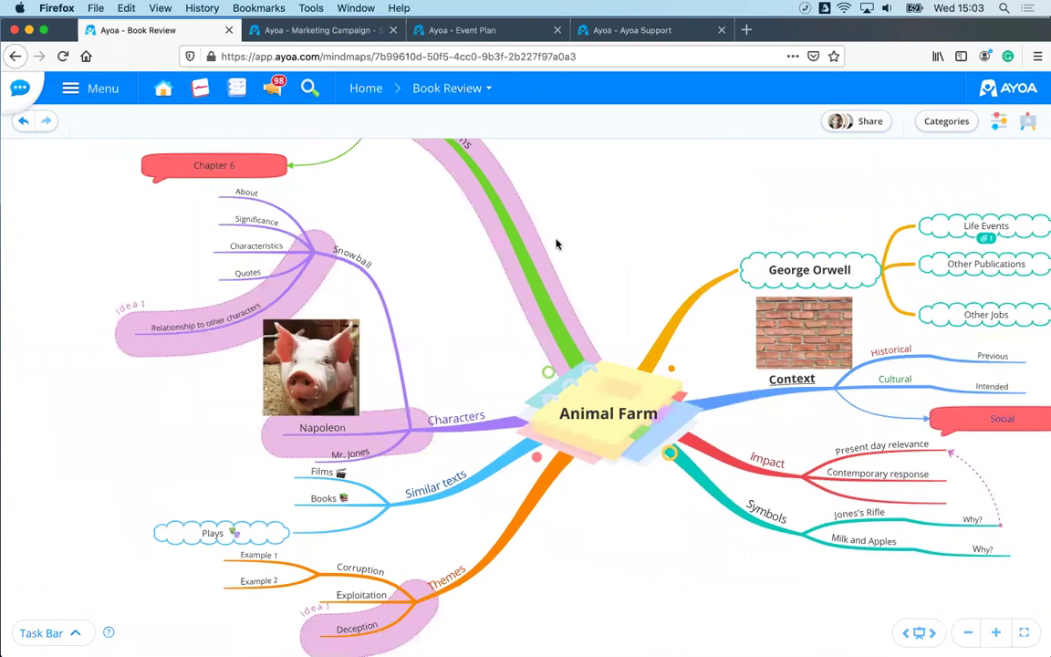
{"action": "left_click_drag", "start_coordinate": [558, 242], "coordinate": [516, 239]}
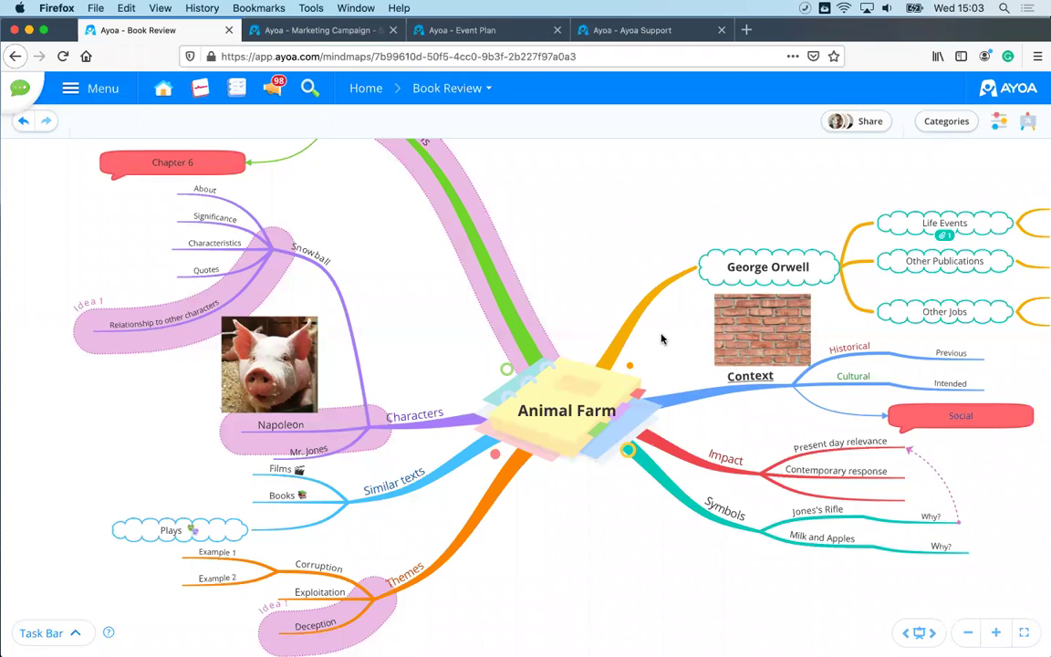
{"action": "left_click", "coordinate": [844, 126]}
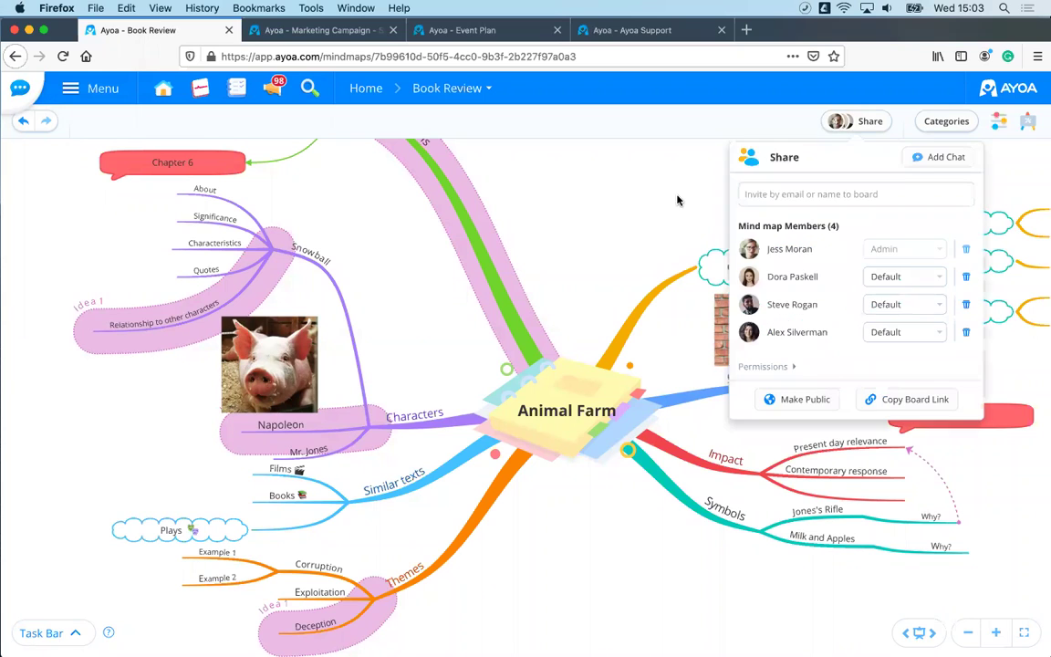
Step: Show the branch creators on the map, hide them again, and check the board options
{"action": "left_click", "coordinate": [997, 126]}
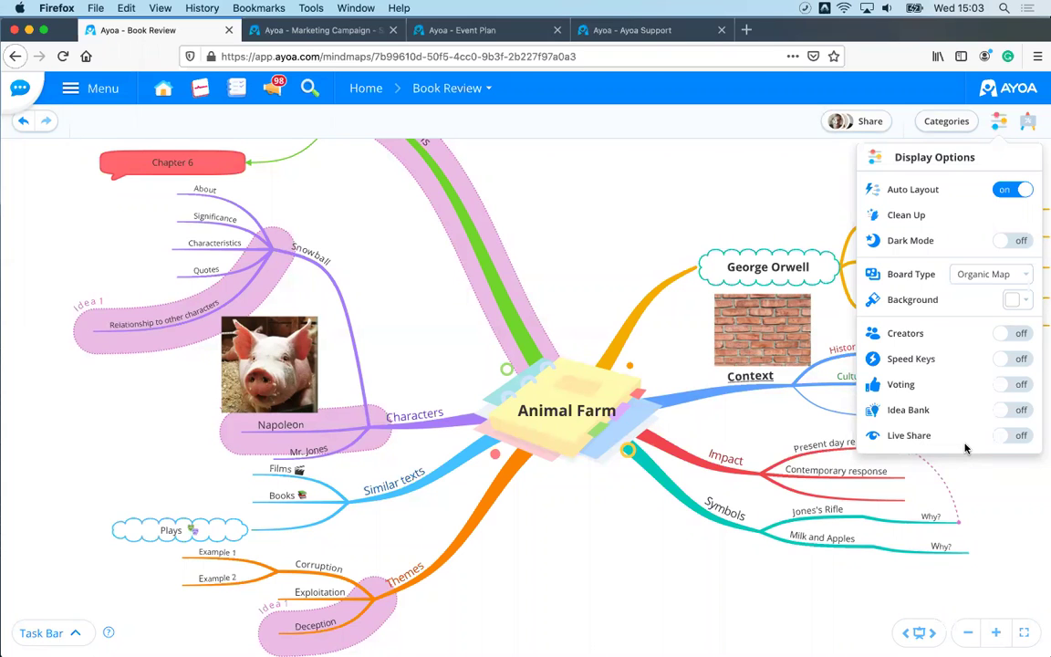
{"action": "left_click", "coordinate": [1006, 335]}
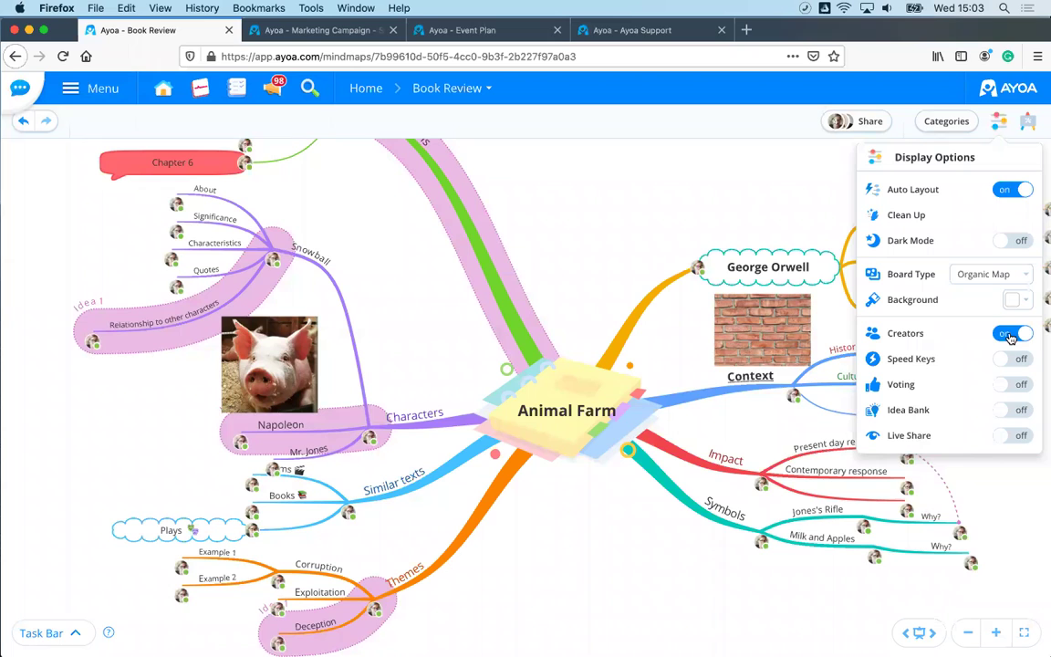
{"action": "left_click", "coordinate": [1009, 338]}
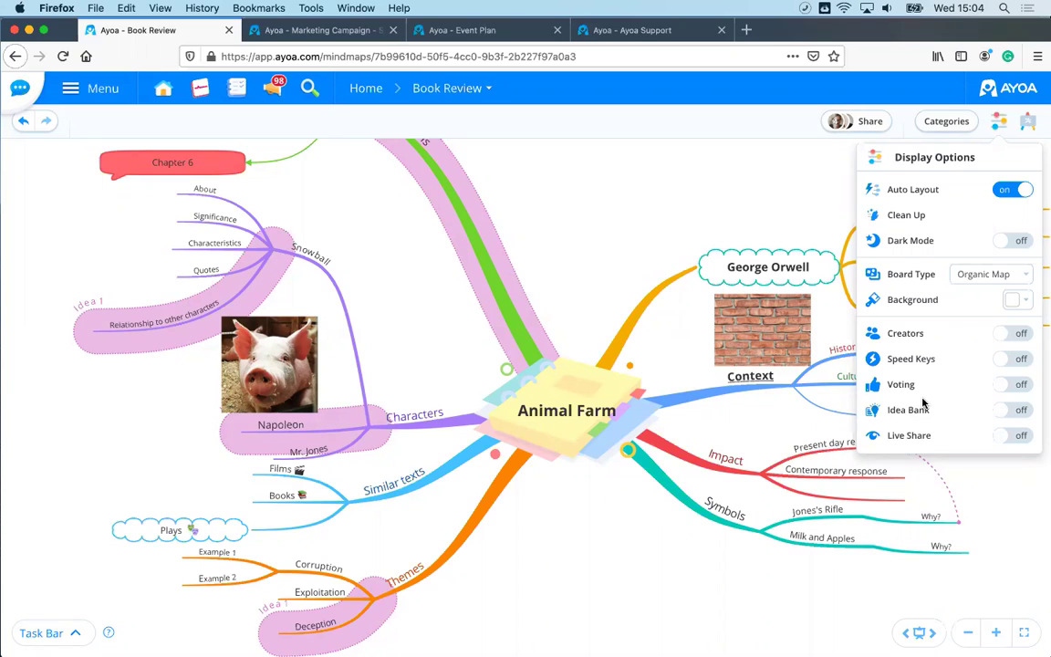
{"action": "left_click", "coordinate": [1030, 121]}
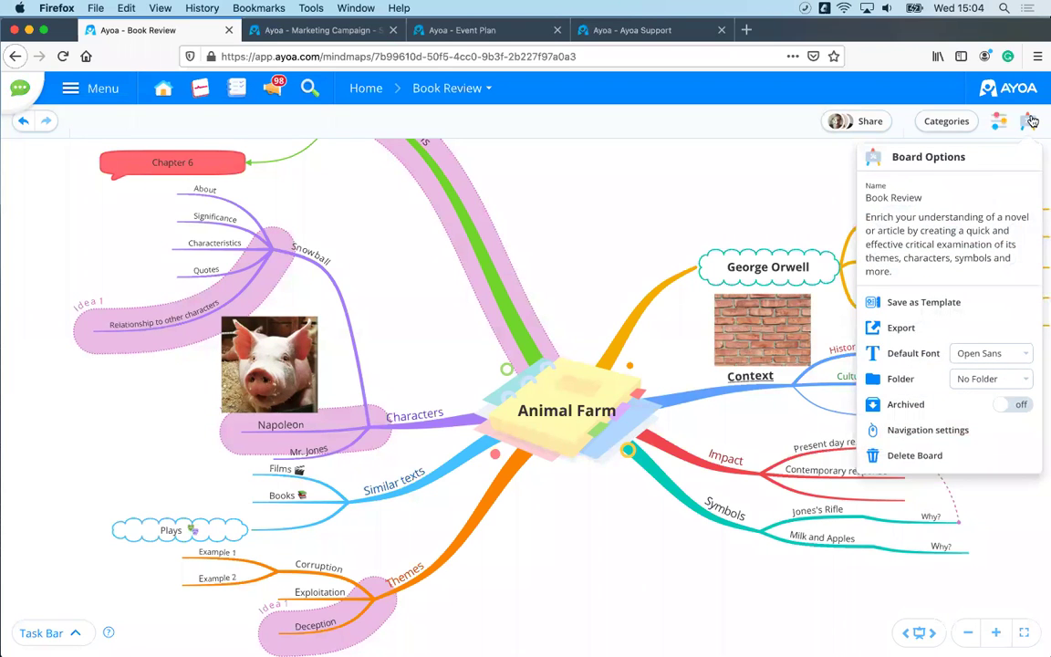
{"action": "left_click", "coordinate": [1001, 122]}
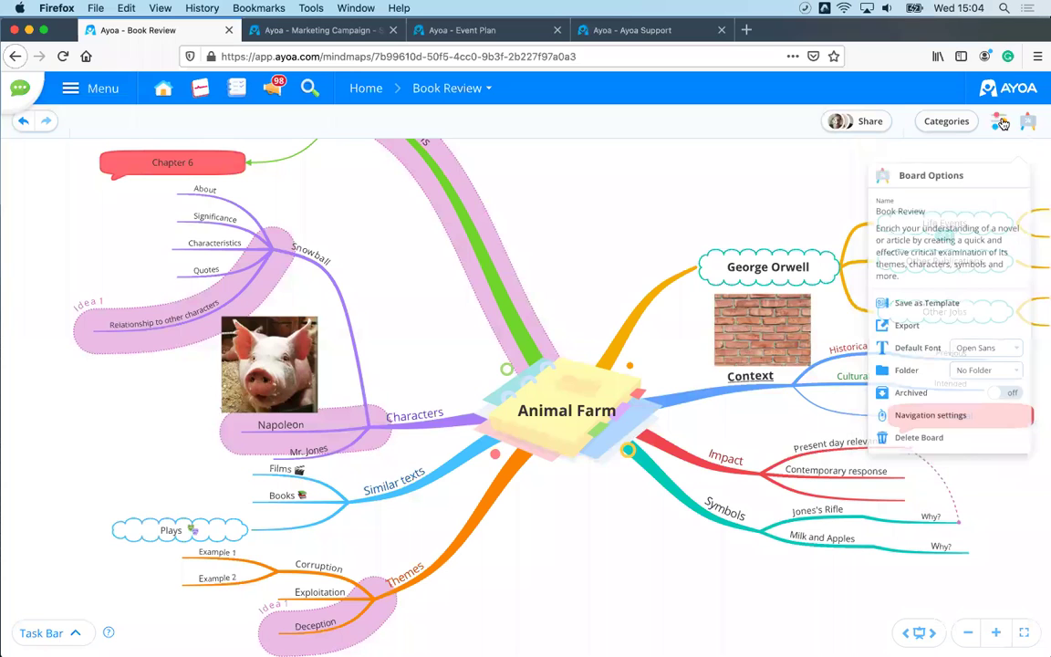
Step: Make the mind map public with voting, branch comments and adding branches allowed, and make it private again
{"action": "left_click", "coordinate": [868, 120]}
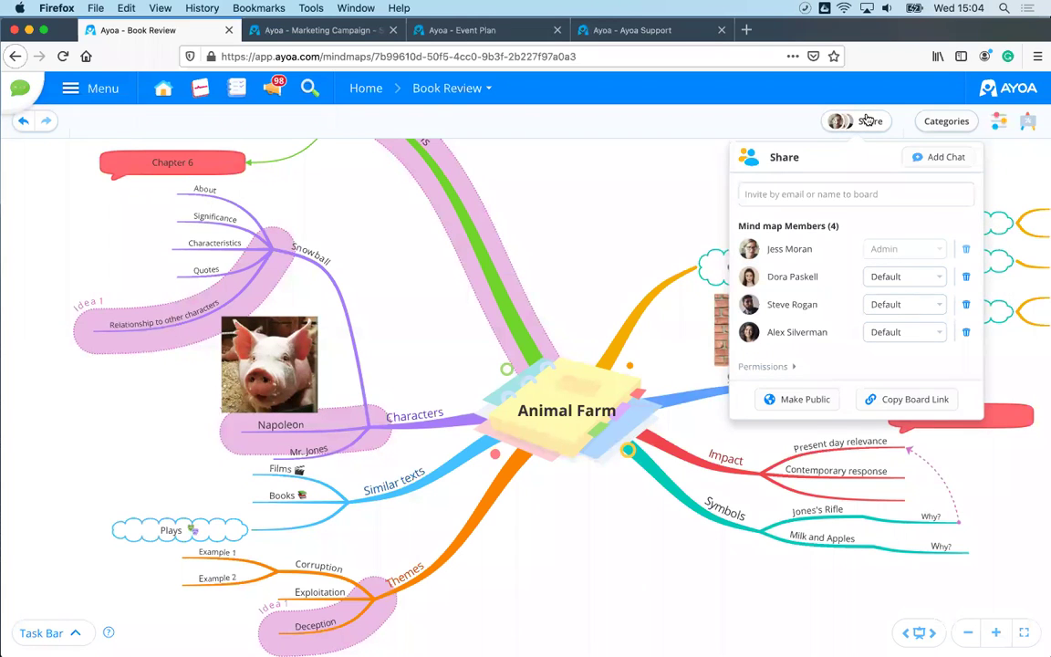
{"action": "left_click", "coordinate": [792, 401]}
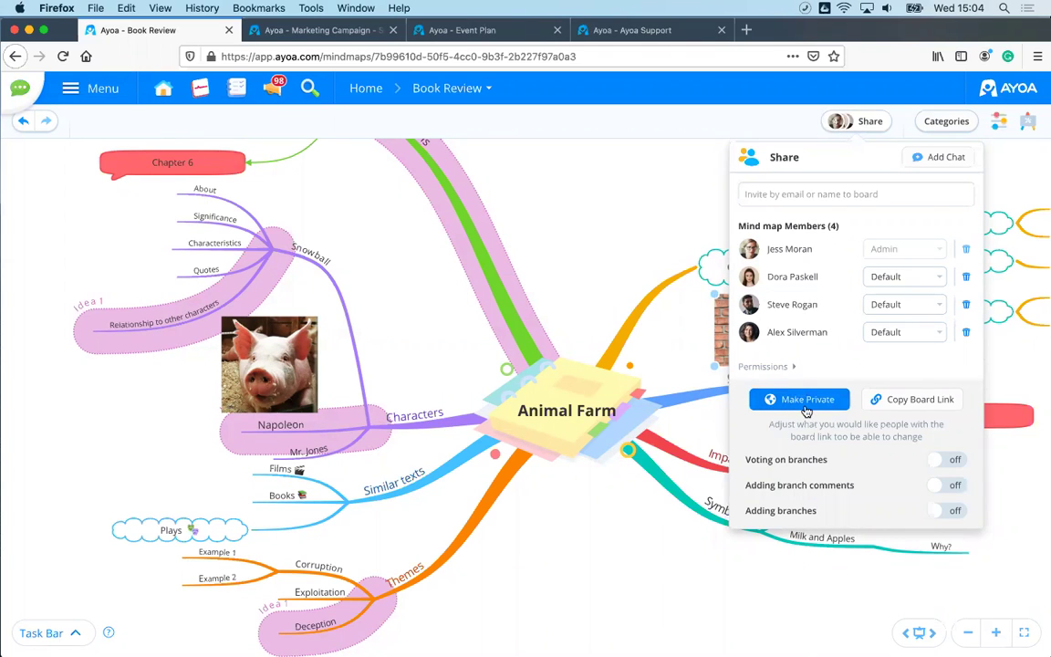
{"action": "left_click", "coordinate": [936, 462]}
{"action": "left_click", "coordinate": [936, 485]}
{"action": "left_click", "coordinate": [936, 511]}
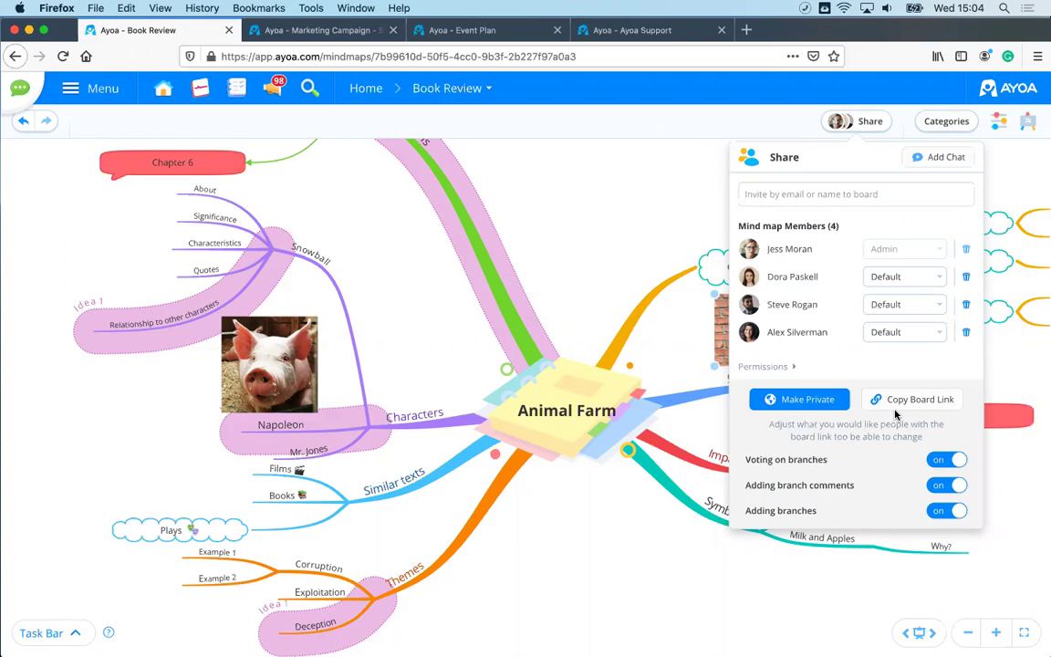
{"action": "left_click", "coordinate": [797, 400]}
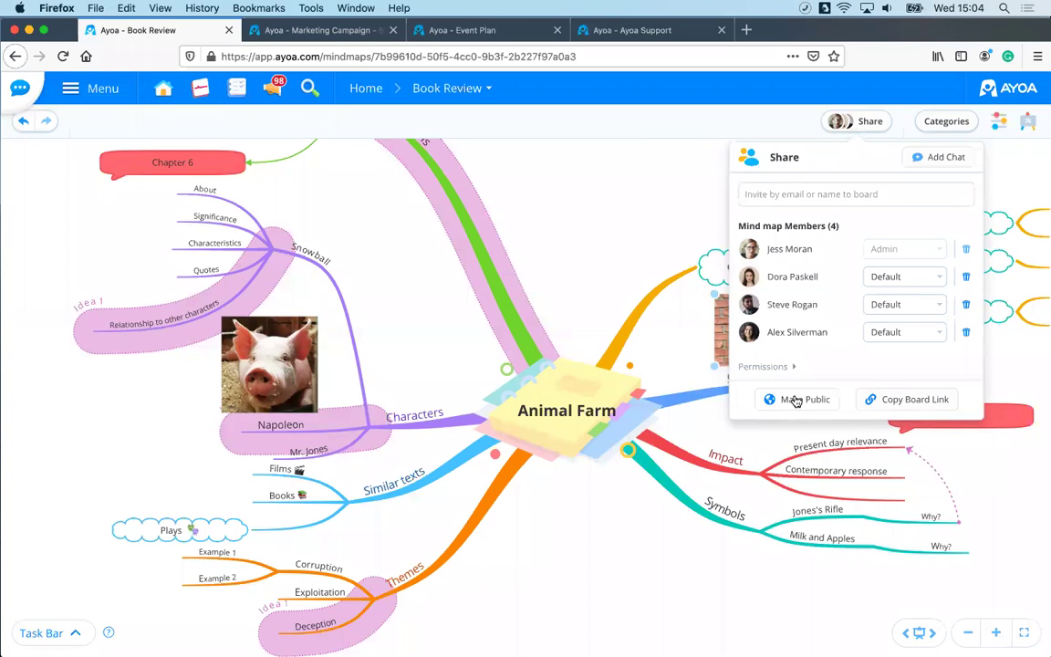
{"action": "mouse_move", "coordinate": [1020, 340]}
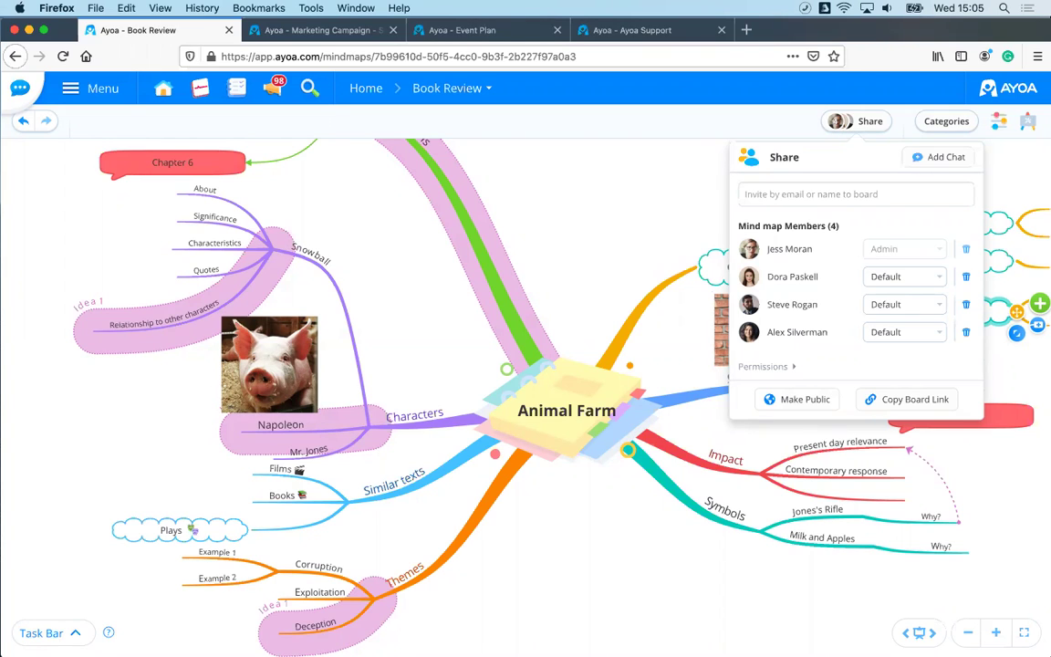
{"action": "left_click", "coordinate": [850, 125]}
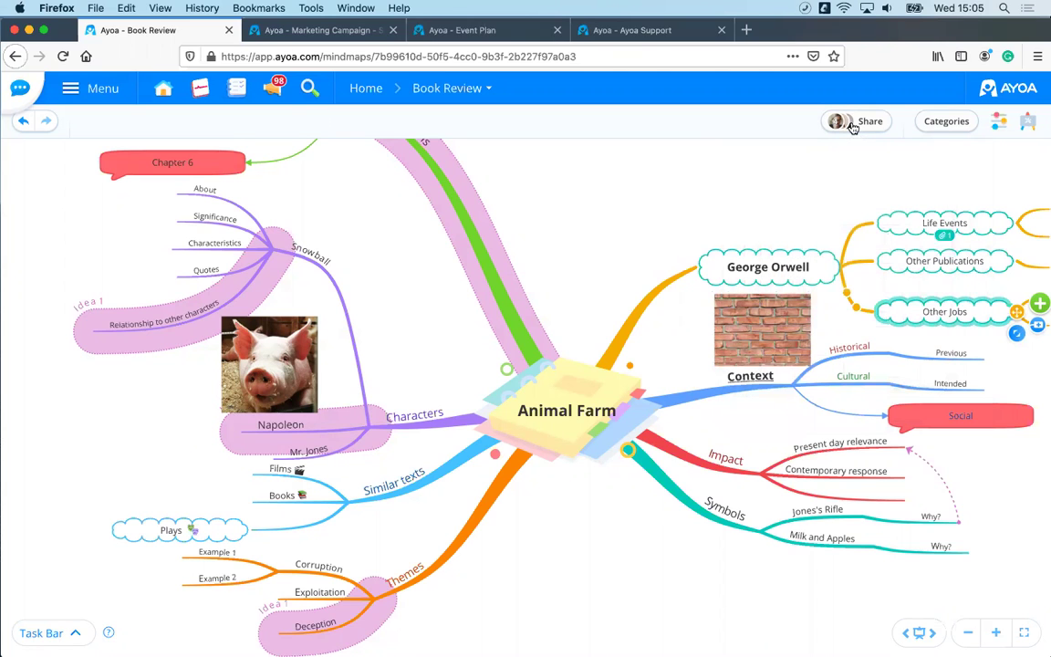
{"action": "left_click", "coordinate": [837, 150]}
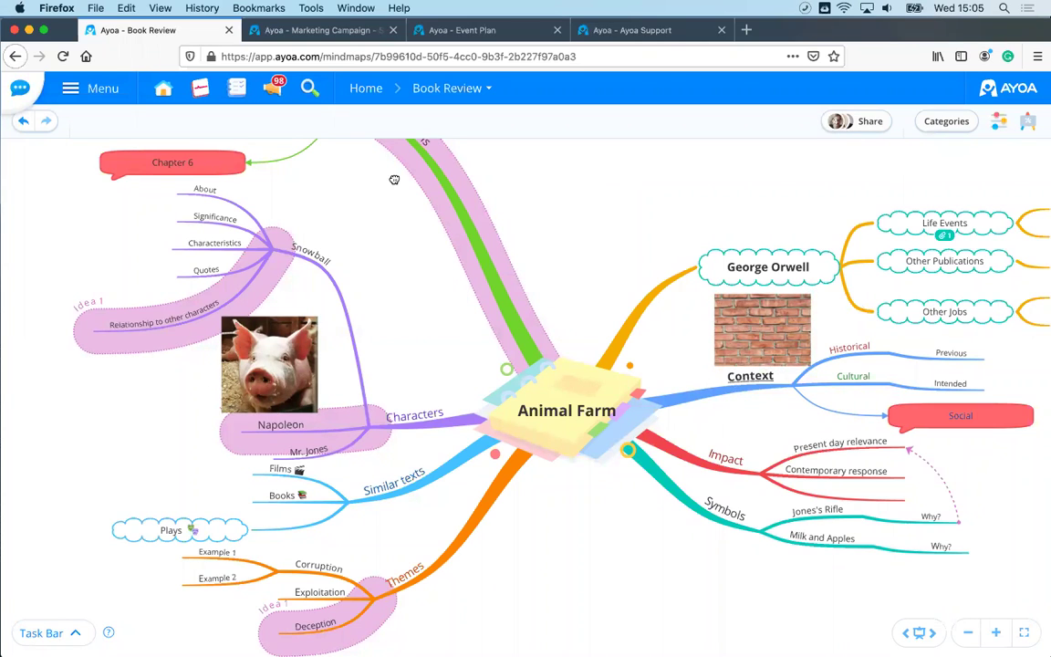
Step: Copy the link to the Present day relevance branch under Impact
{"action": "scroll", "coordinate": [314, 165], "scroll_direction": "right", "scroll_amount": 5}
{"action": "scroll", "coordinate": [723, 583], "scroll_direction": "up", "scroll_amount": 3}
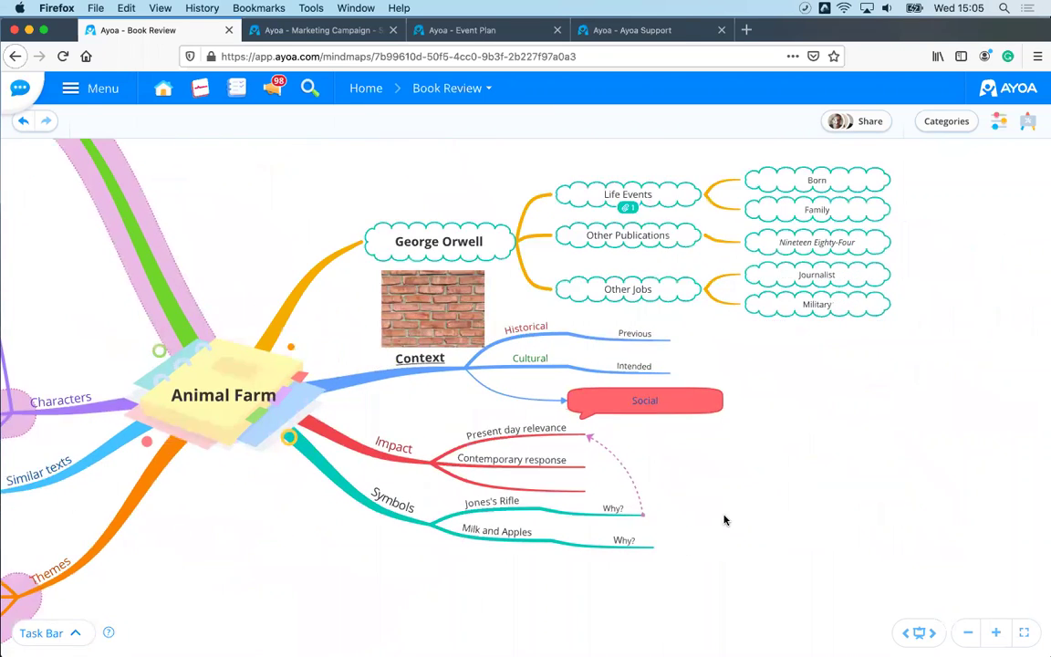
{"action": "scroll", "coordinate": [915, 481], "scroll_direction": "up", "scroll_amount": 3}
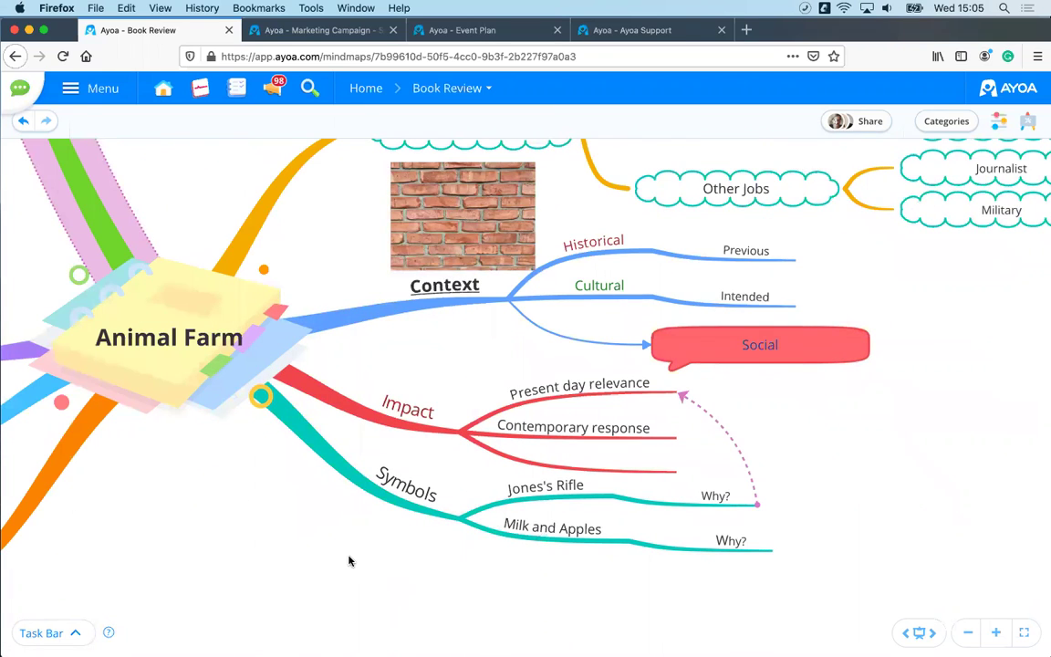
{"action": "scroll", "coordinate": [311, 529], "scroll_direction": "up", "scroll_amount": 2}
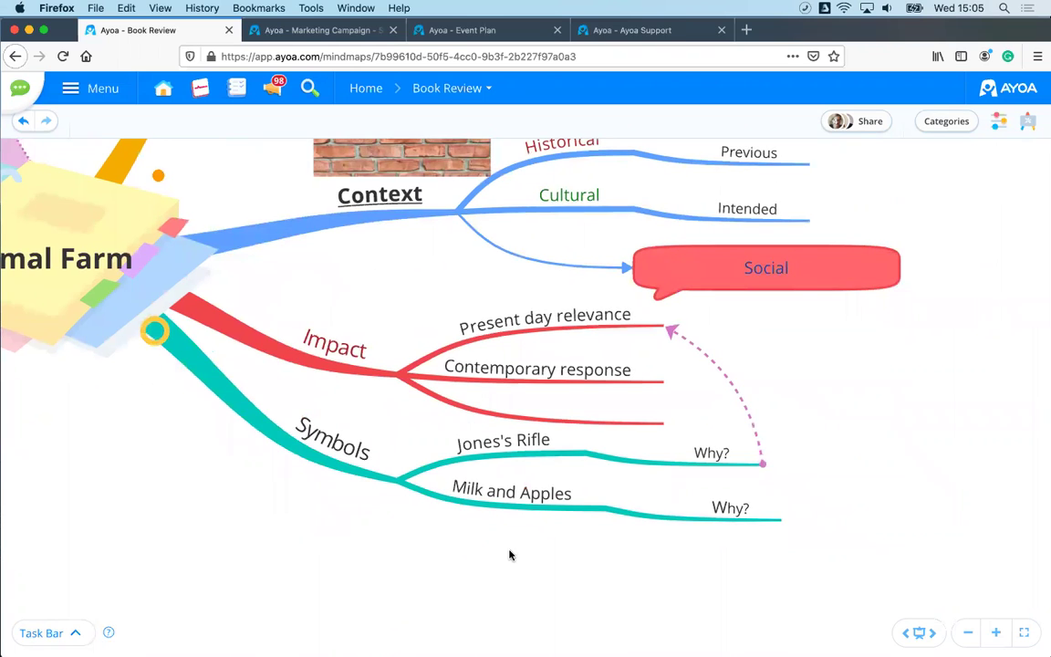
{"action": "scroll", "coordinate": [602, 563], "scroll_direction": "right", "scroll_amount": 2}
{"action": "scroll", "coordinate": [586, 591], "scroll_direction": "up", "scroll_amount": 3}
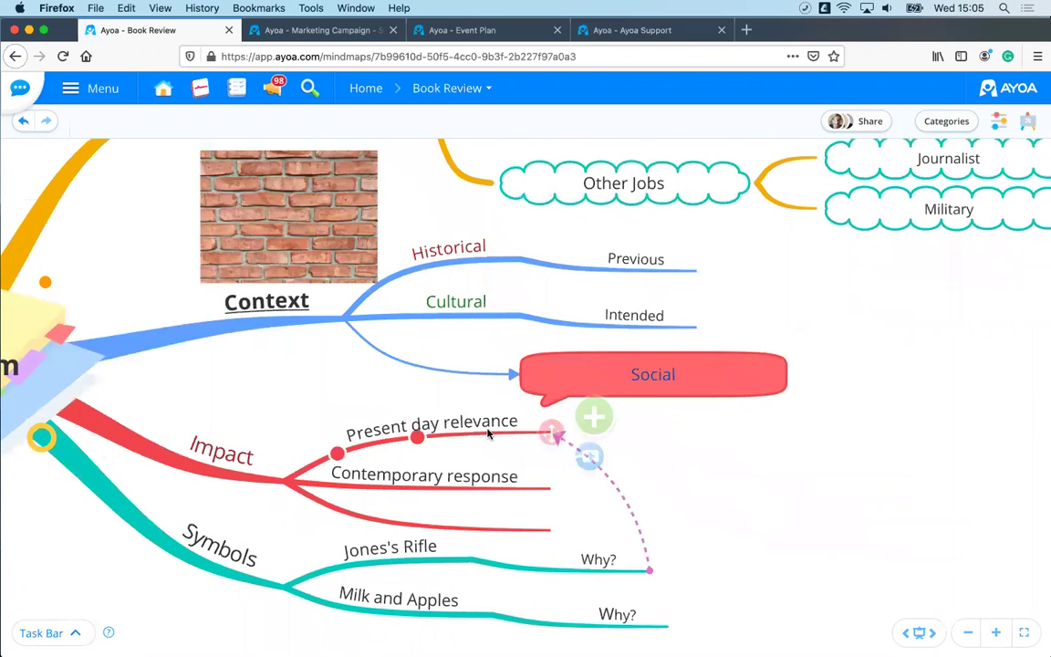
{"action": "left_click", "coordinate": [488, 424]}
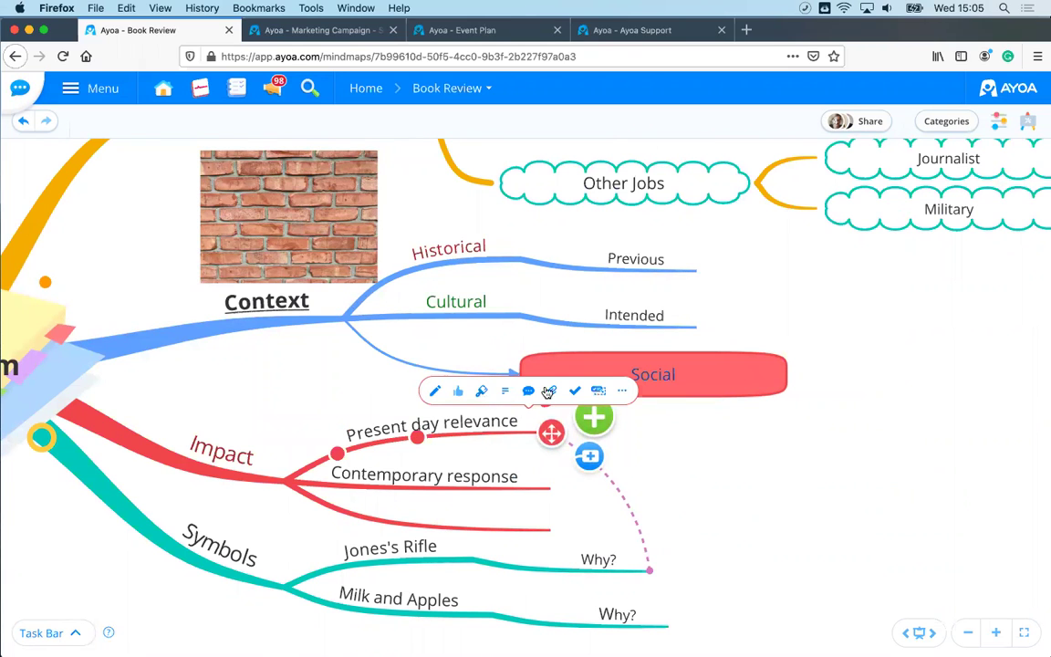
{"action": "left_click", "coordinate": [623, 391]}
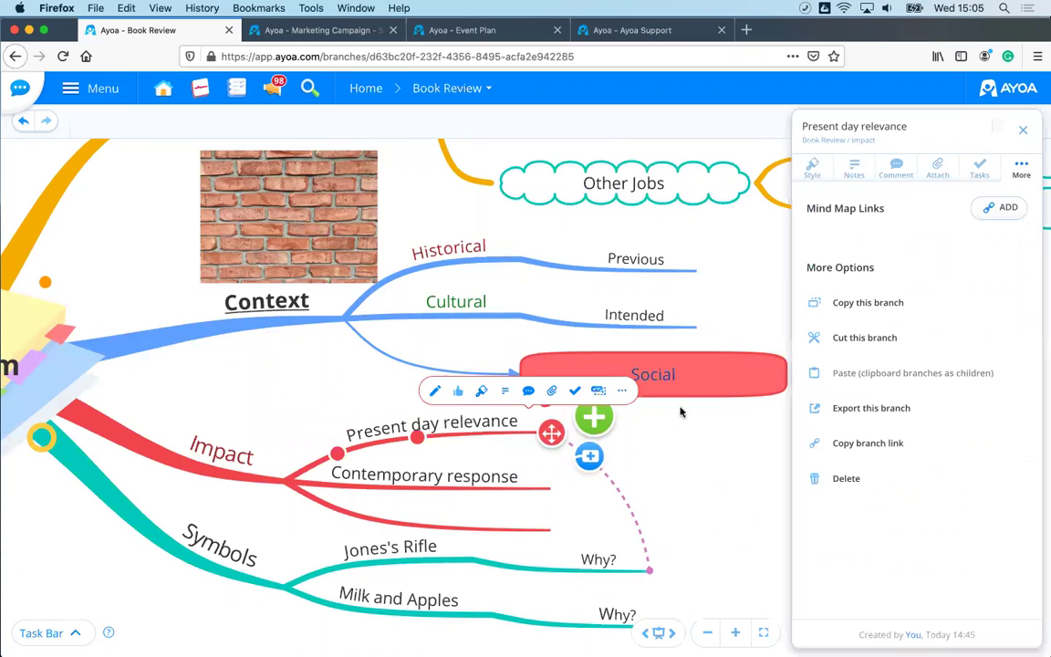
{"action": "left_click", "coordinate": [886, 454]}
{"action": "left_click", "coordinate": [889, 447]}
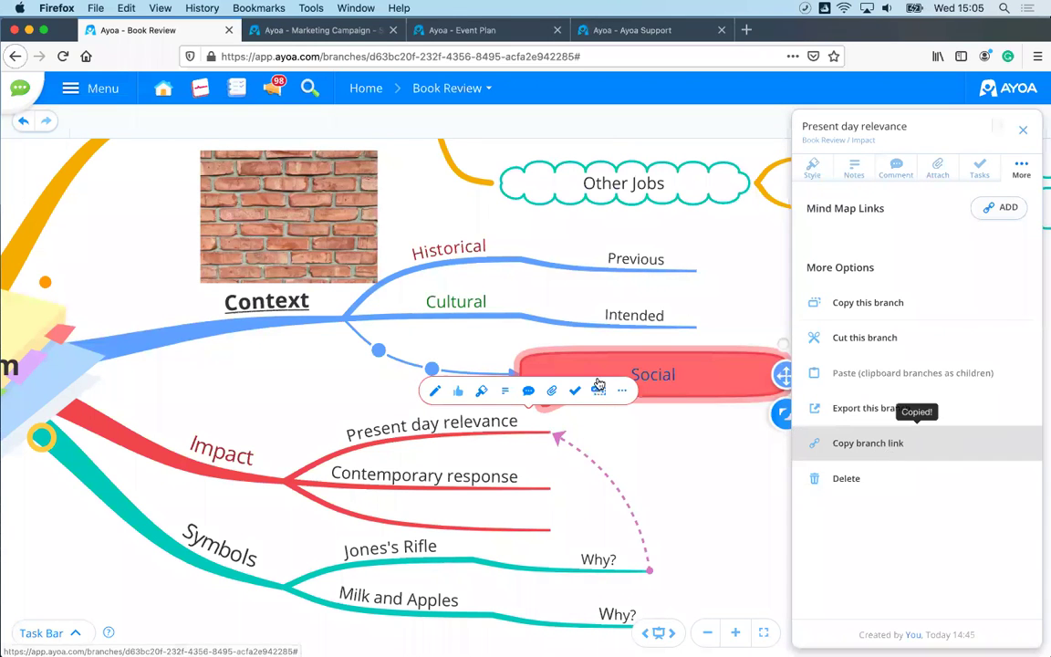
Step: Return to the Ayoa home page, create a mind map from the 6 Daily Questions template and reload the page
{"action": "left_click", "coordinate": [321, 31]}
{"action": "left_click", "coordinate": [173, 32]}
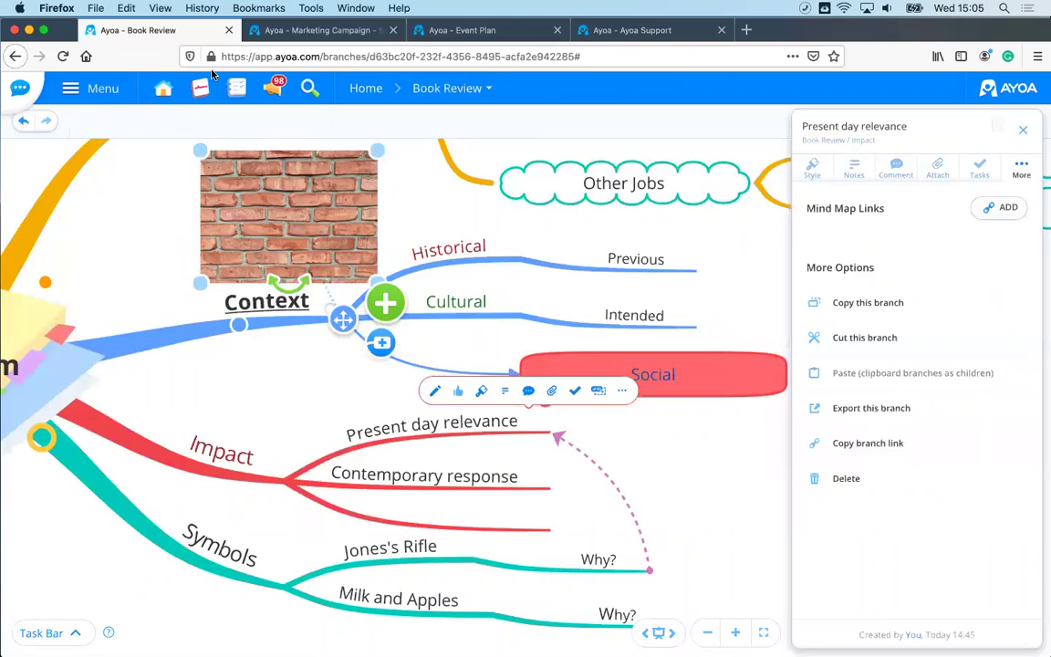
{"action": "left_click", "coordinate": [365, 89]}
{"action": "left_click", "coordinate": [643, 373]}
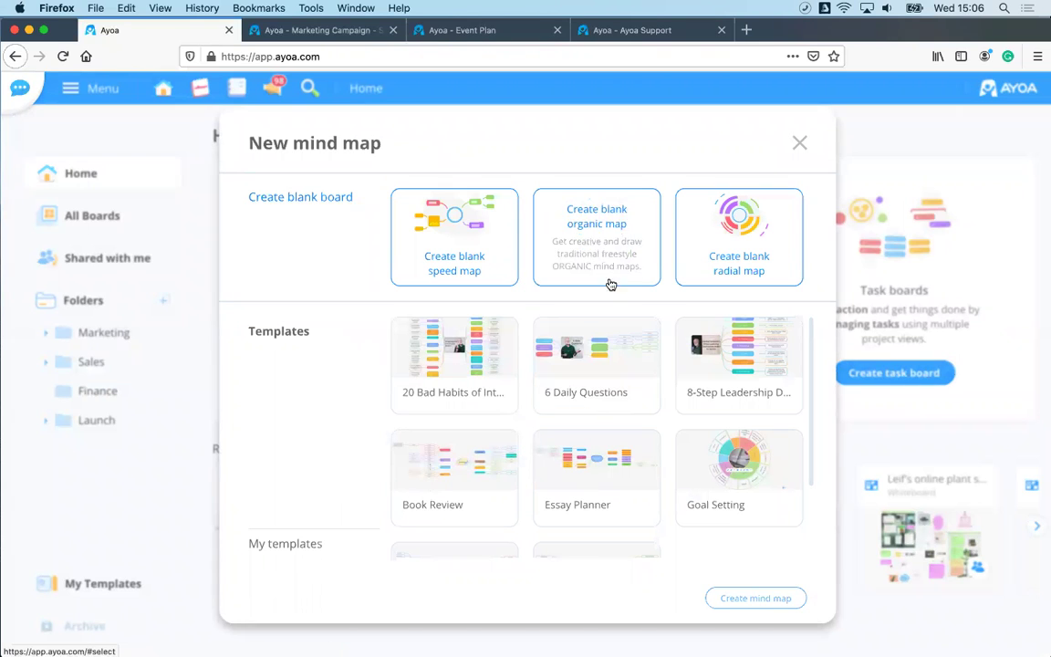
{"action": "left_click", "coordinate": [594, 363]}
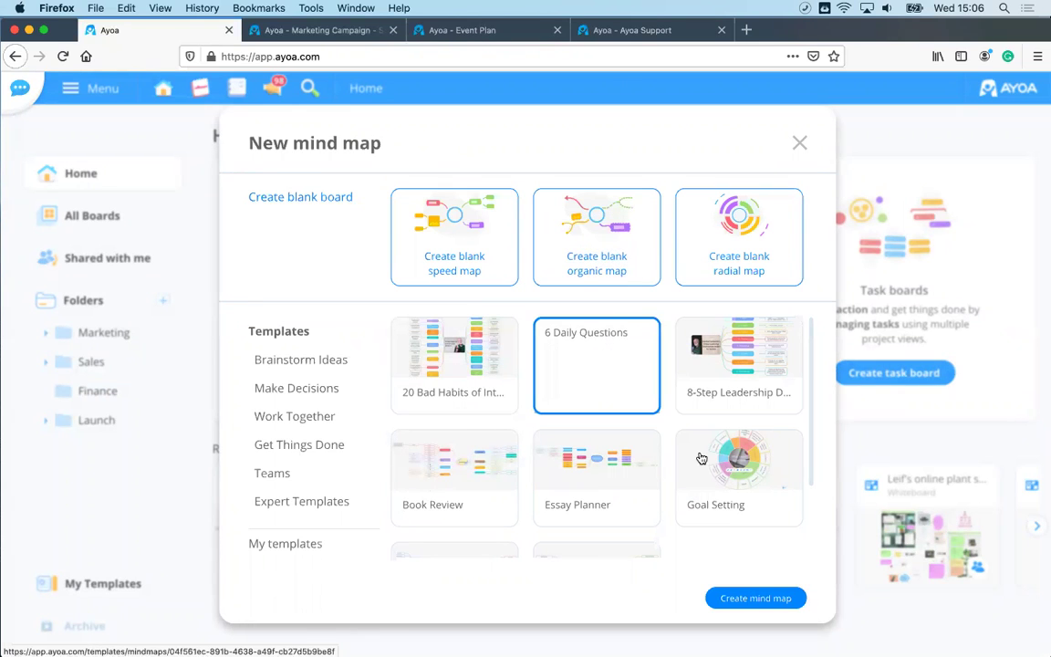
{"action": "left_click", "coordinate": [756, 597]}
{"action": "left_click", "coordinate": [767, 499]}
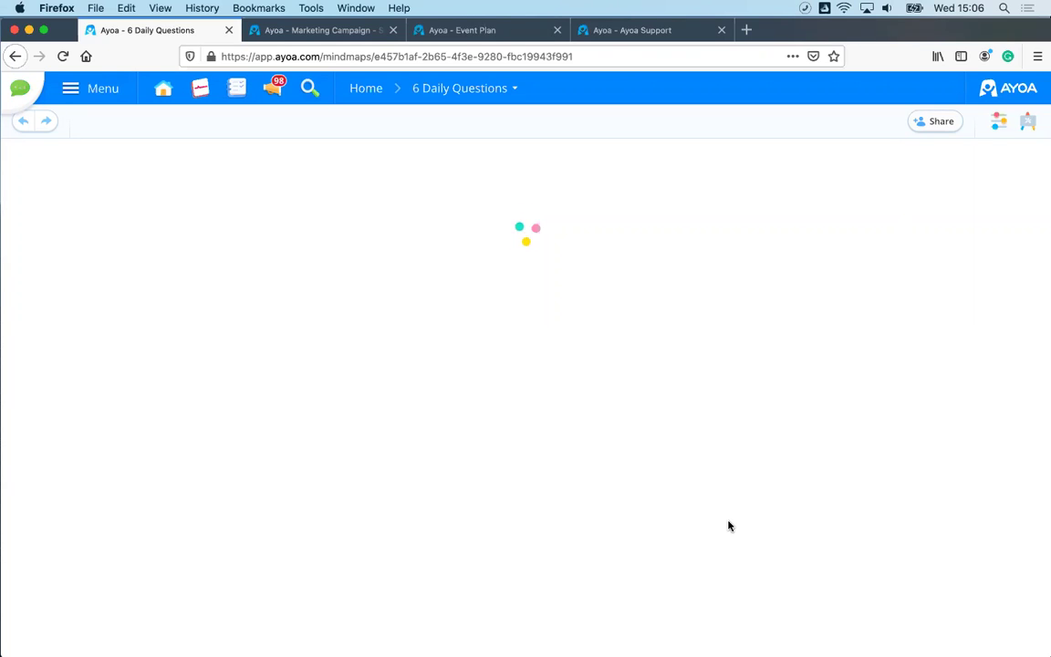
{"action": "left_click", "coordinate": [63, 56]}
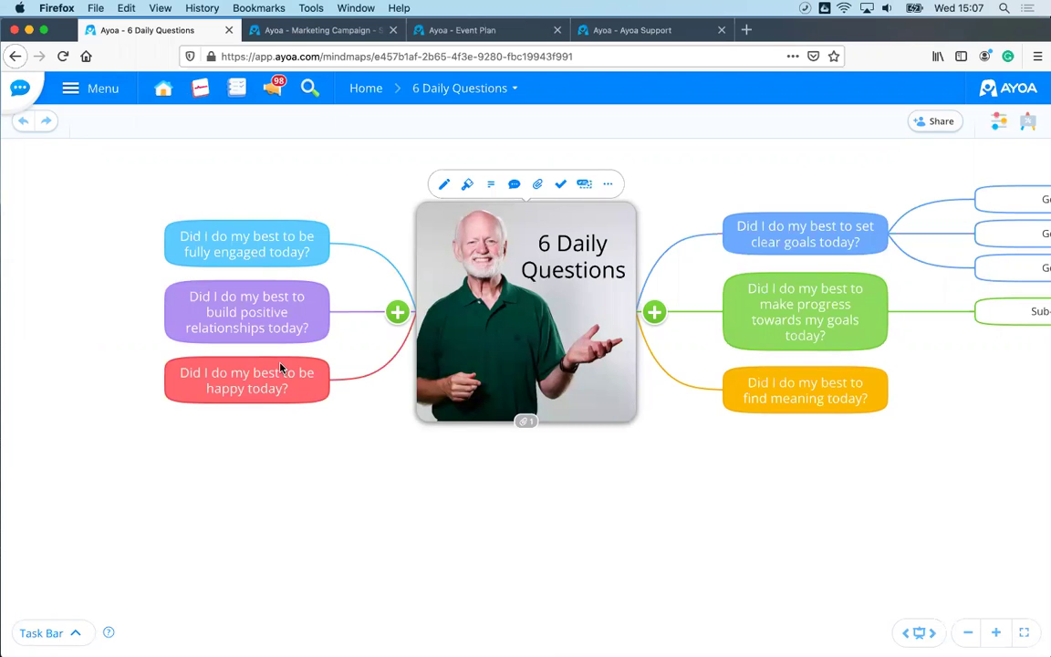
Step: Examine the central image and the question branches of the 6 Daily Questions mind map
{"action": "left_click_drag", "start_coordinate": [673, 539], "coordinate": [439, 554]}
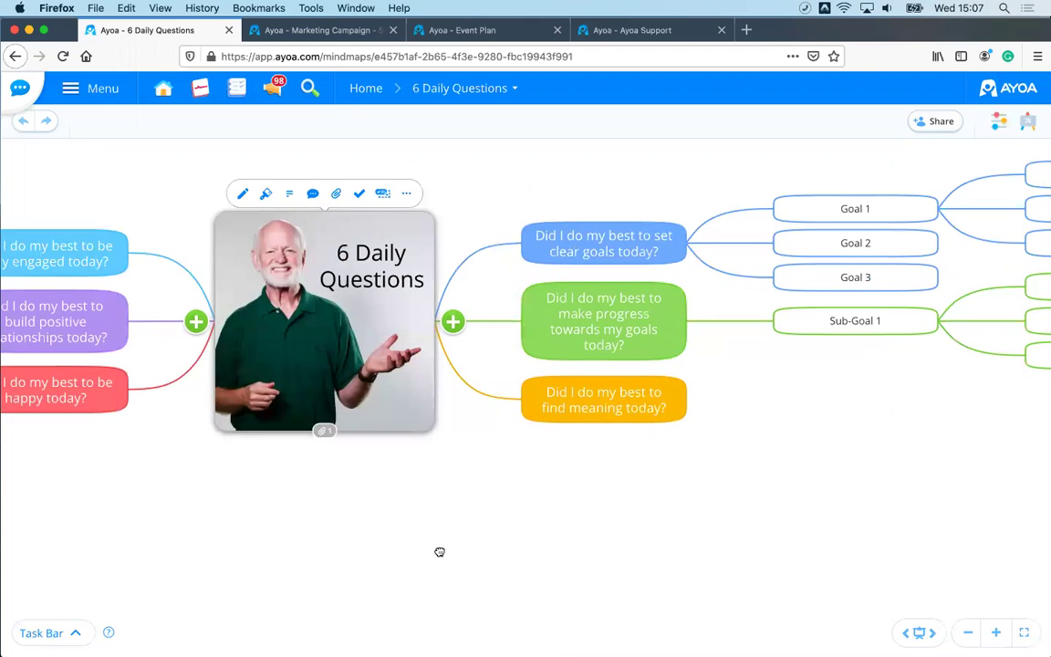
{"action": "scroll", "coordinate": [497, 570], "scroll_direction": "up", "scroll_amount": 2}
{"action": "scroll", "coordinate": [498, 558], "scroll_direction": "up", "scroll_amount": 1}
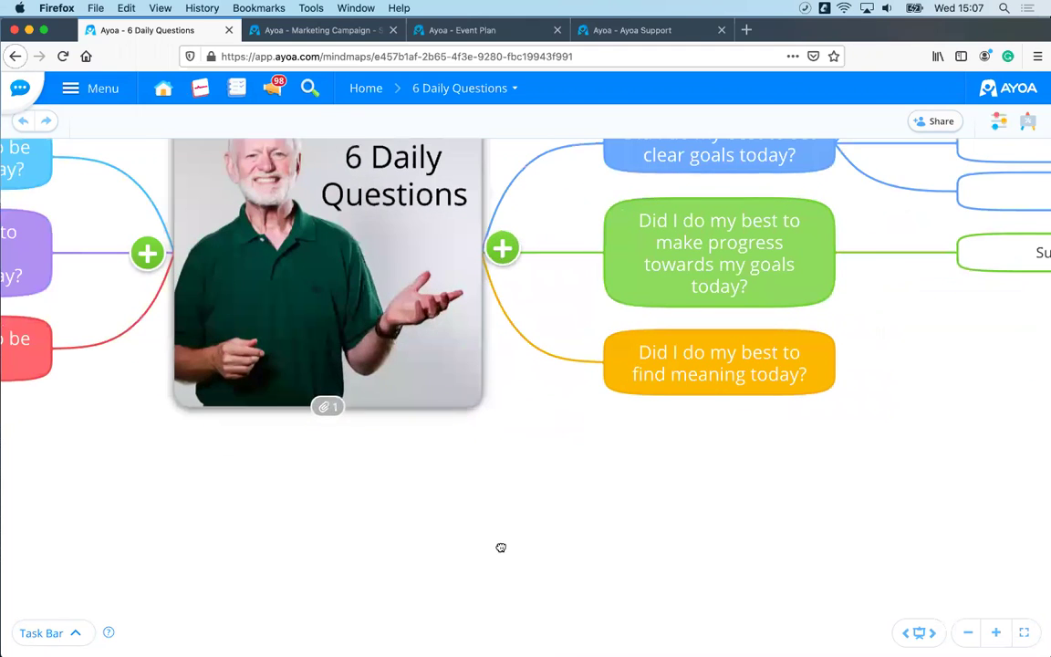
{"action": "scroll", "coordinate": [569, 590], "scroll_direction": "up", "scroll_amount": 1}
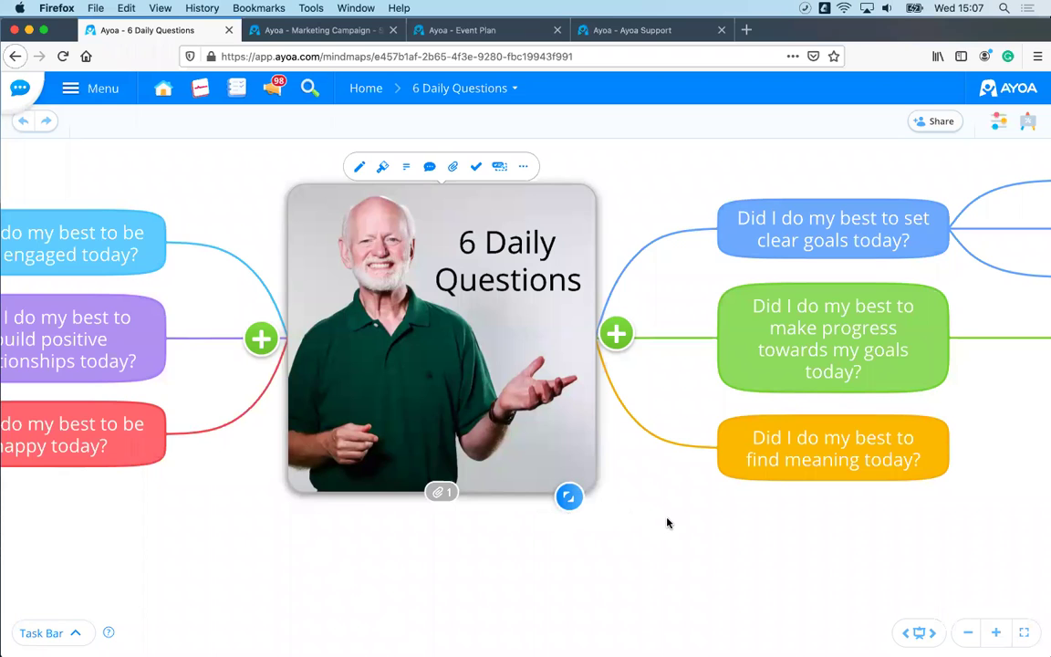
{"action": "scroll", "coordinate": [667, 523], "scroll_direction": "up", "scroll_amount": 3}
{"action": "scroll", "coordinate": [667, 522], "scroll_direction": "down", "scroll_amount": 4}
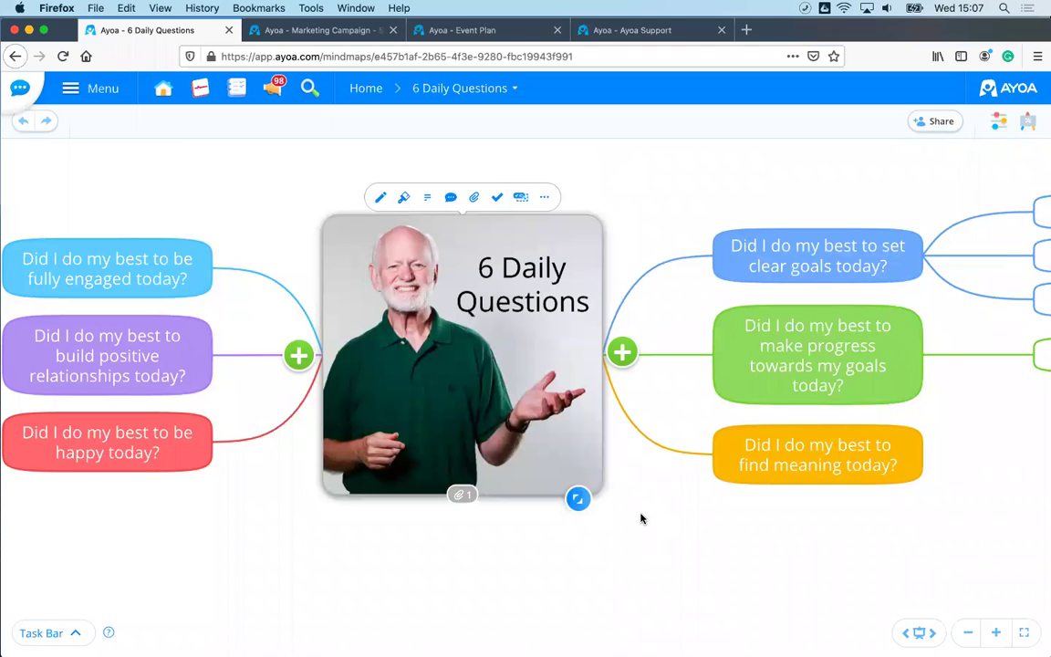
Step: Look over the 6 Daily Questions central image, glance at the Marketing Campaign - Summer and Event Plan maps, and return to 6 Daily Questions
{"action": "scroll", "coordinate": [642, 501], "scroll_direction": "up", "scroll_amount": 3}
{"action": "scroll", "coordinate": [730, 593], "scroll_direction": "left", "scroll_amount": 3}
{"action": "scroll", "coordinate": [730, 593], "scroll_direction": "up", "scroll_amount": 2}
{"action": "scroll", "coordinate": [728, 591], "scroll_direction": "down", "scroll_amount": 3}
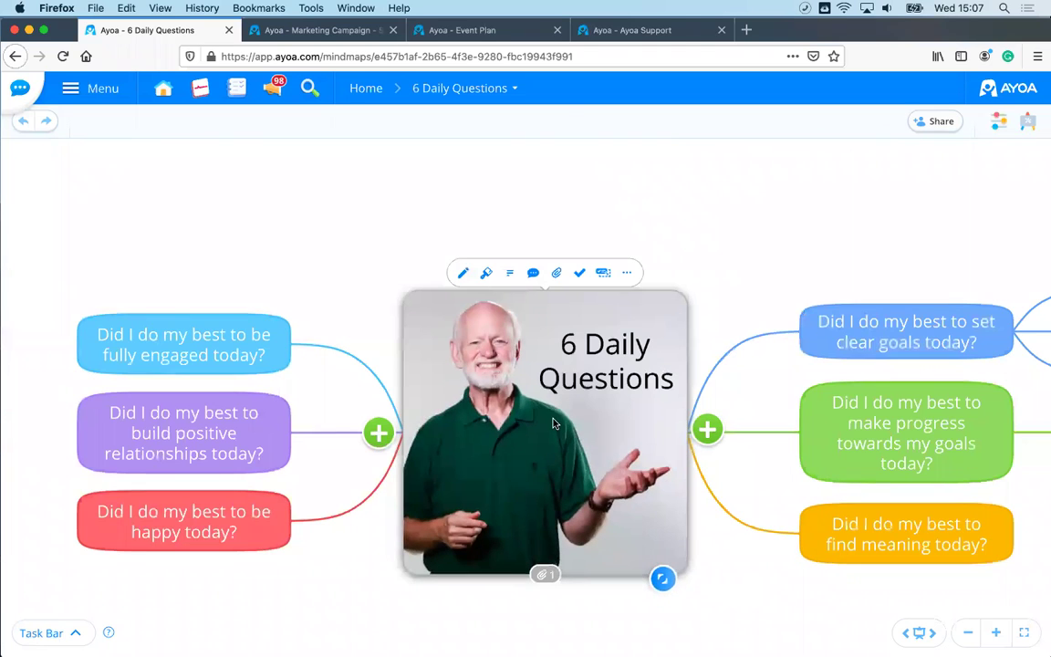
{"action": "scroll", "coordinate": [565, 411], "scroll_direction": "up", "scroll_amount": 3}
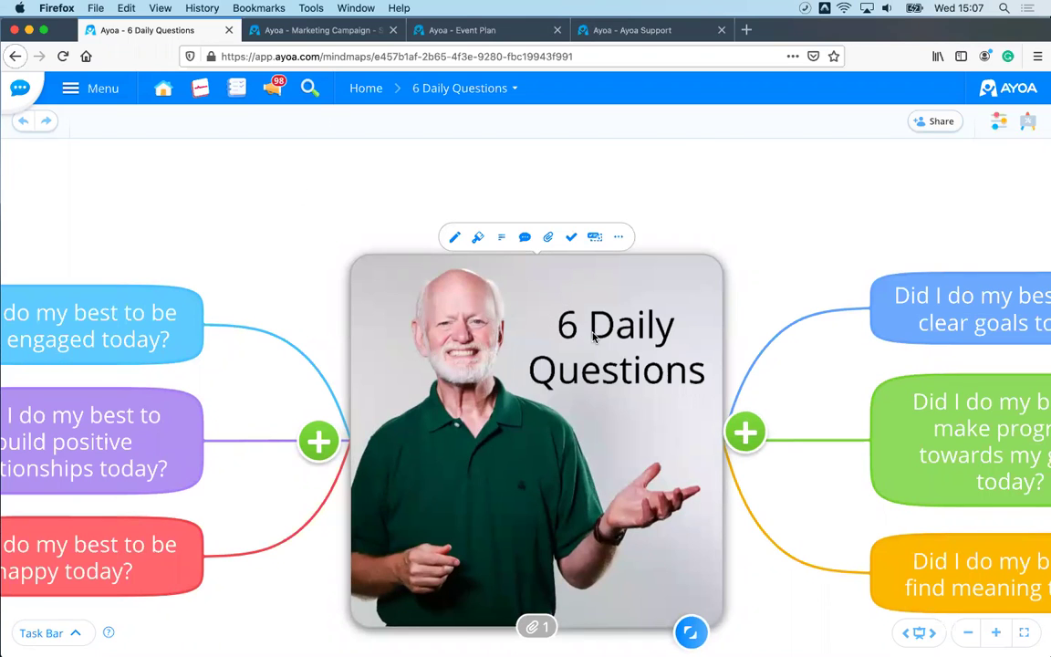
{"action": "left_click", "coordinate": [303, 30]}
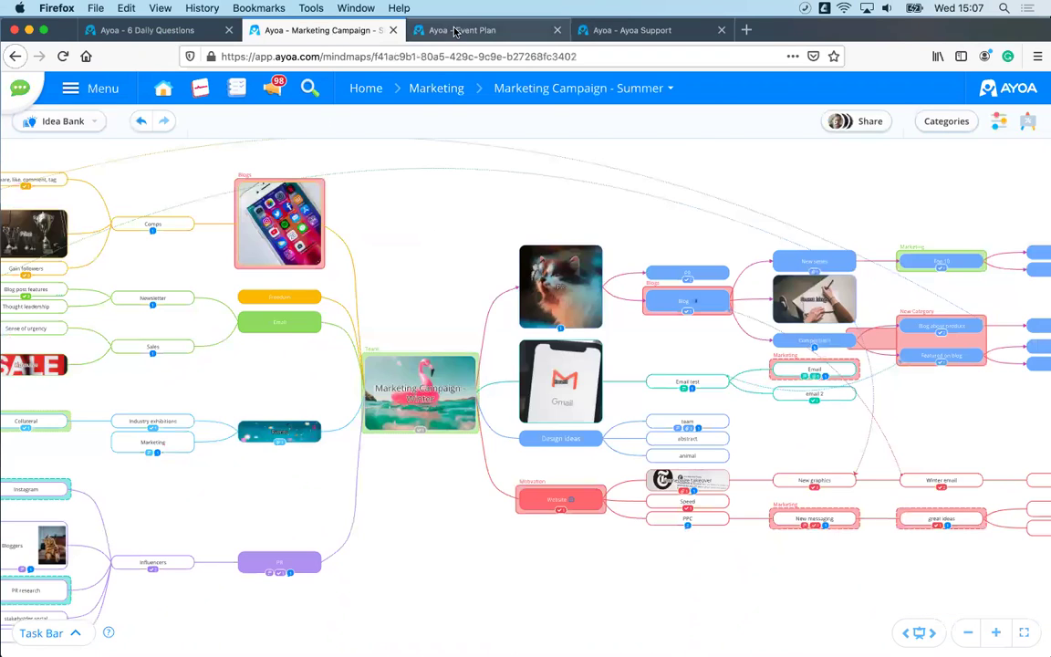
{"action": "left_click", "coordinate": [455, 30]}
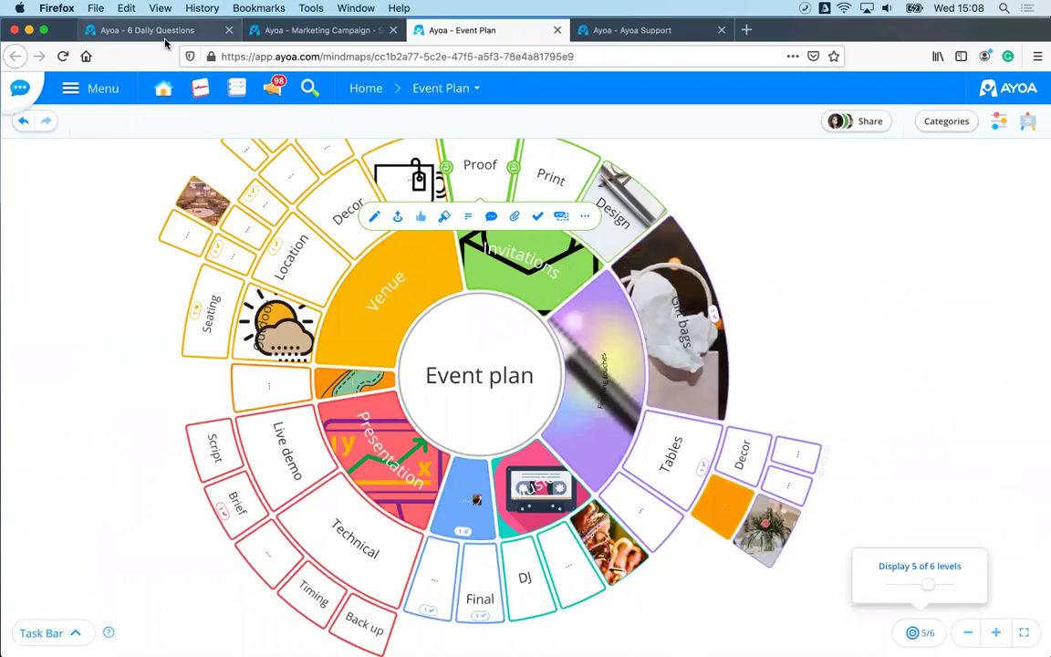
{"action": "left_click", "coordinate": [155, 31]}
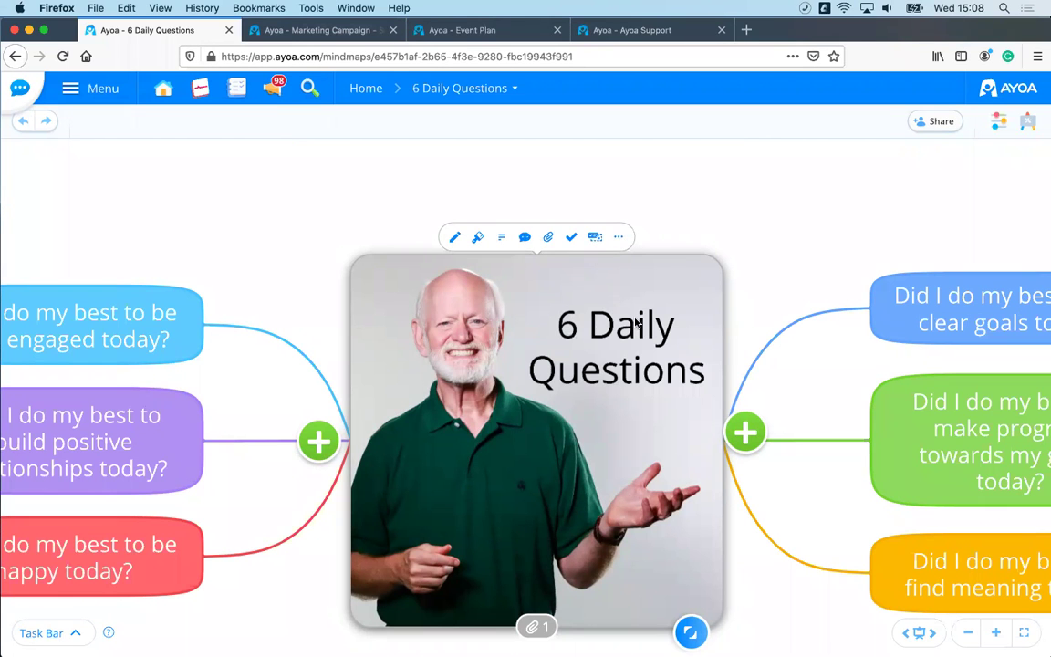
Step: Attach the copied Present day relevance branch link to a new comment on the 6 Daily Questions central idea
{"action": "left_click", "coordinate": [546, 238]}
{"action": "right_click", "coordinate": [836, 316]}
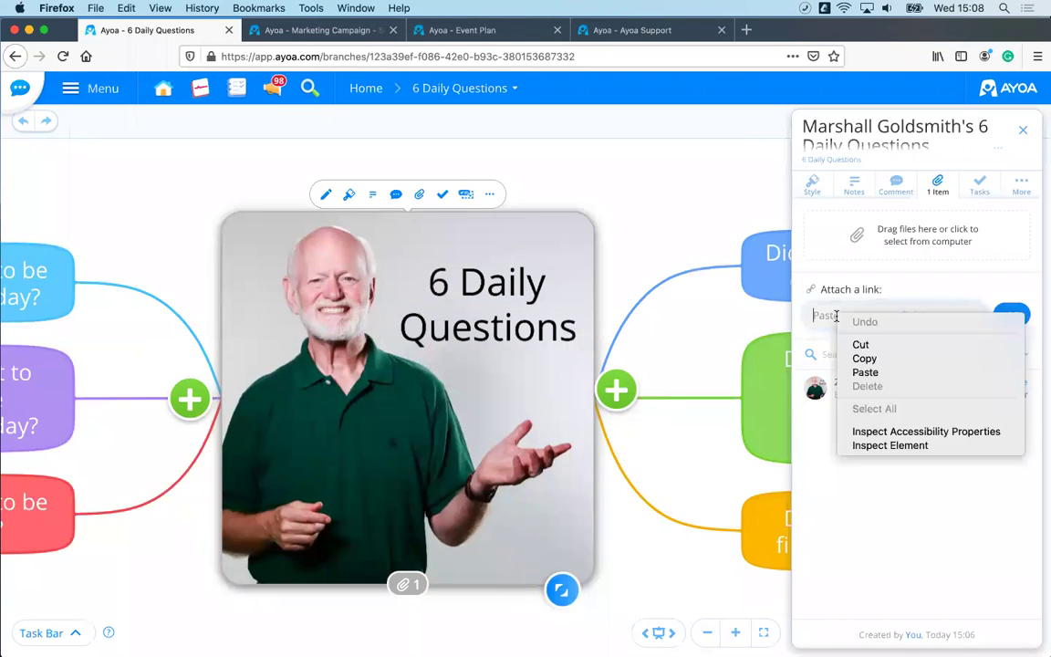
{"action": "left_click", "coordinate": [898, 199]}
{"action": "left_click", "coordinate": [895, 195]}
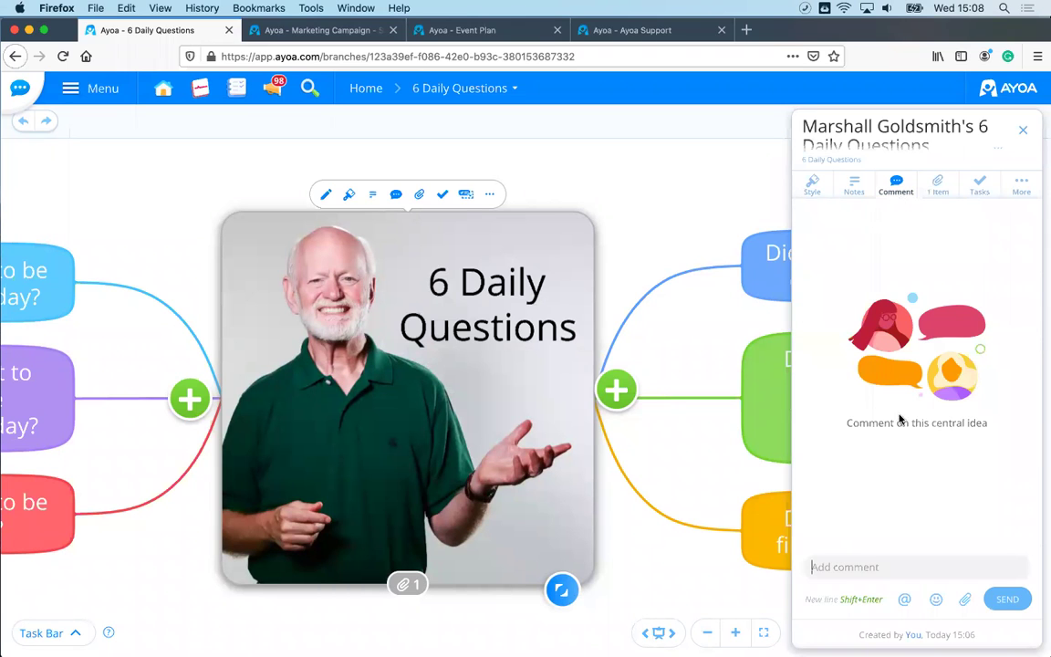
{"action": "left_click", "coordinate": [965, 598]}
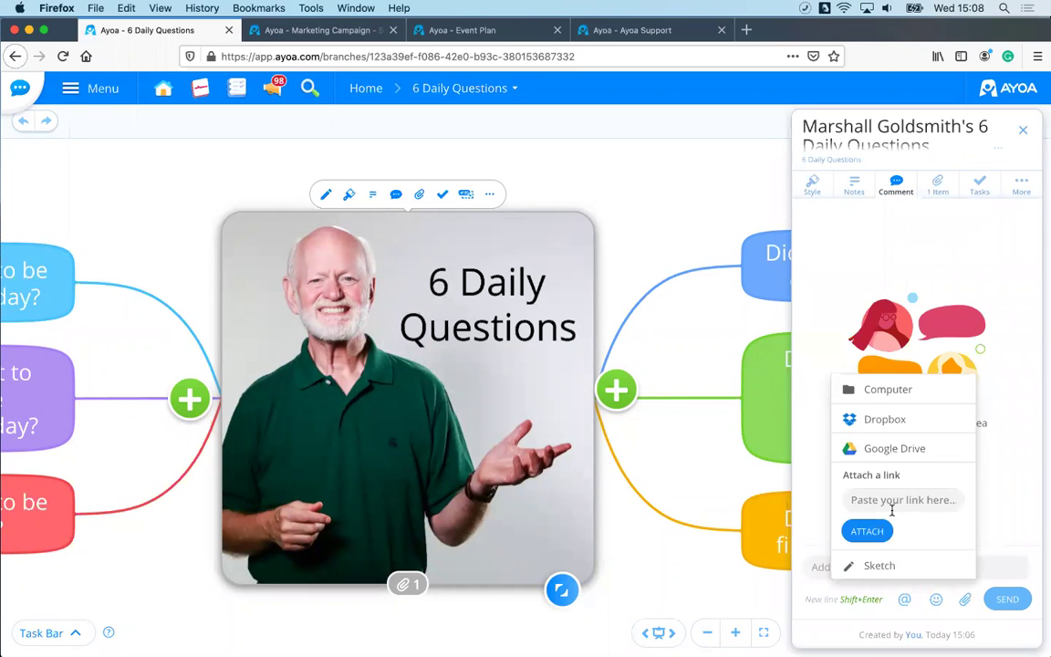
{"action": "right_click", "coordinate": [892, 510]}
{"action": "left_click", "coordinate": [761, 557]}
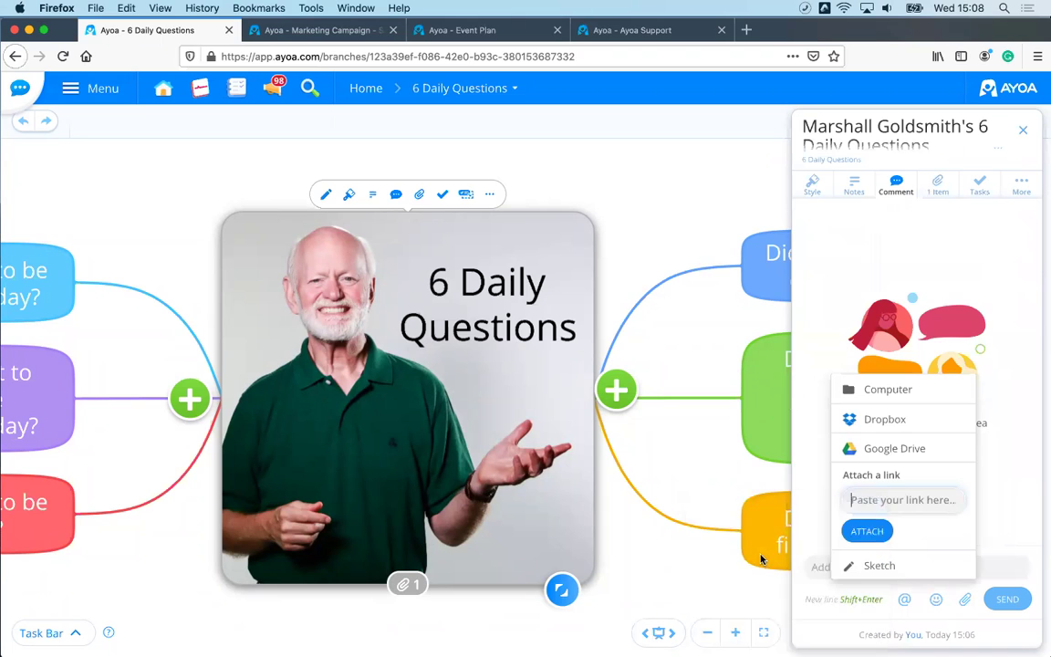
{"action": "left_click", "coordinate": [866, 531]}
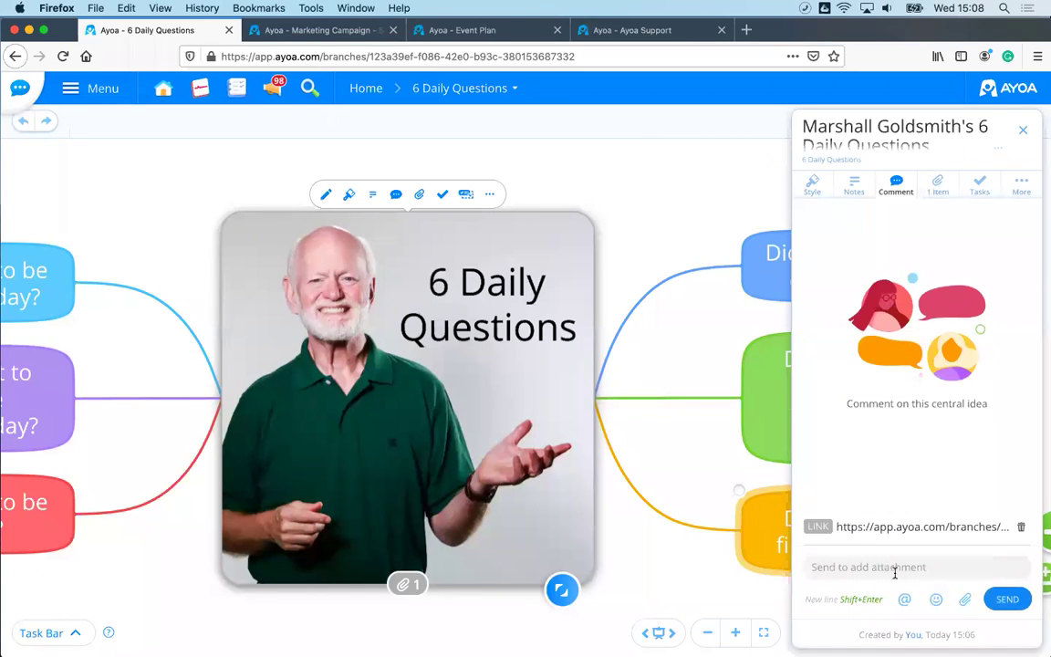
Step: Write and send the comment "this mind map is based on this branch from a mind map I did earlier about marketing"
{"action": "left_click", "coordinate": [884, 569]}
{"action": "type", "text": "this"}
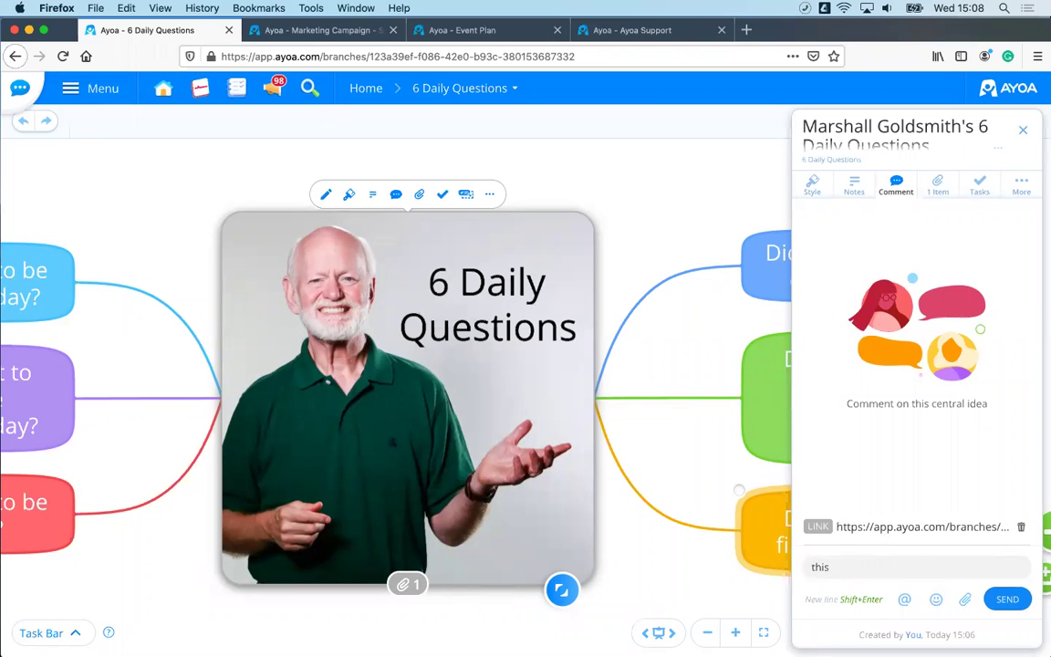
{"action": "type", "text": " mind map is based on this b"}
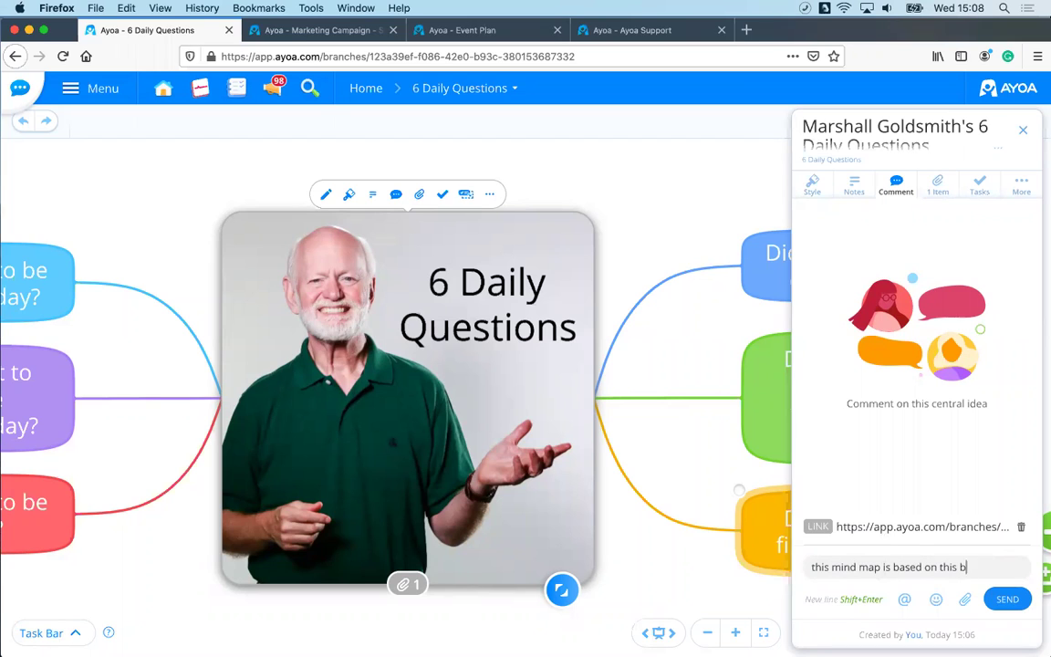
{"action": "type", "text": "ranch from a mi"}
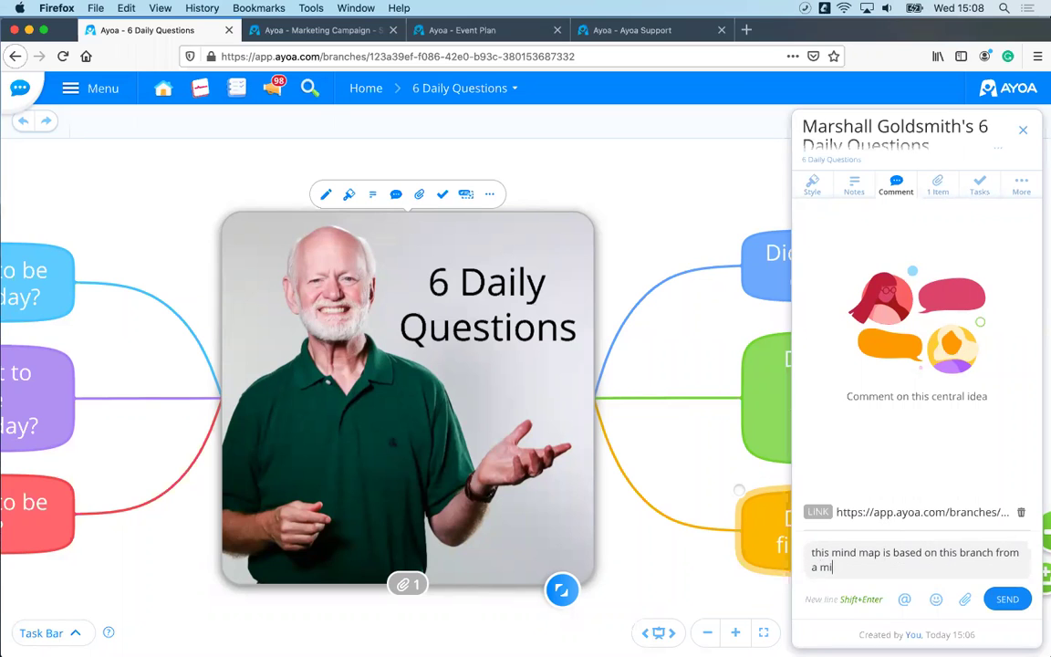
{"action": "type", "text": "nd map I did earlier about marketing"}
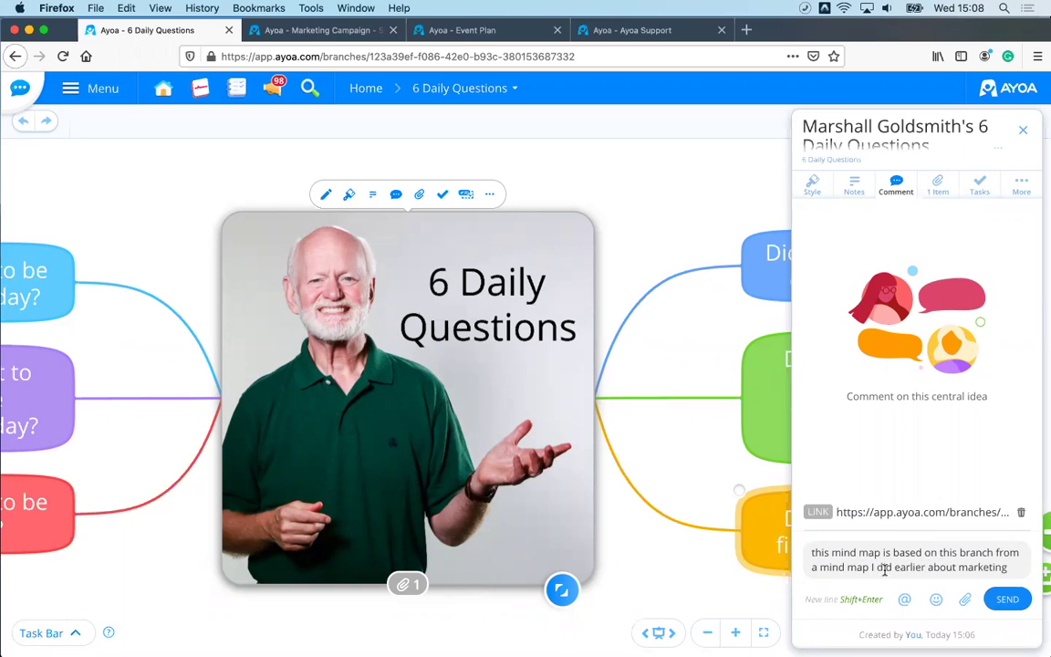
{"action": "left_click", "coordinate": [1007, 598]}
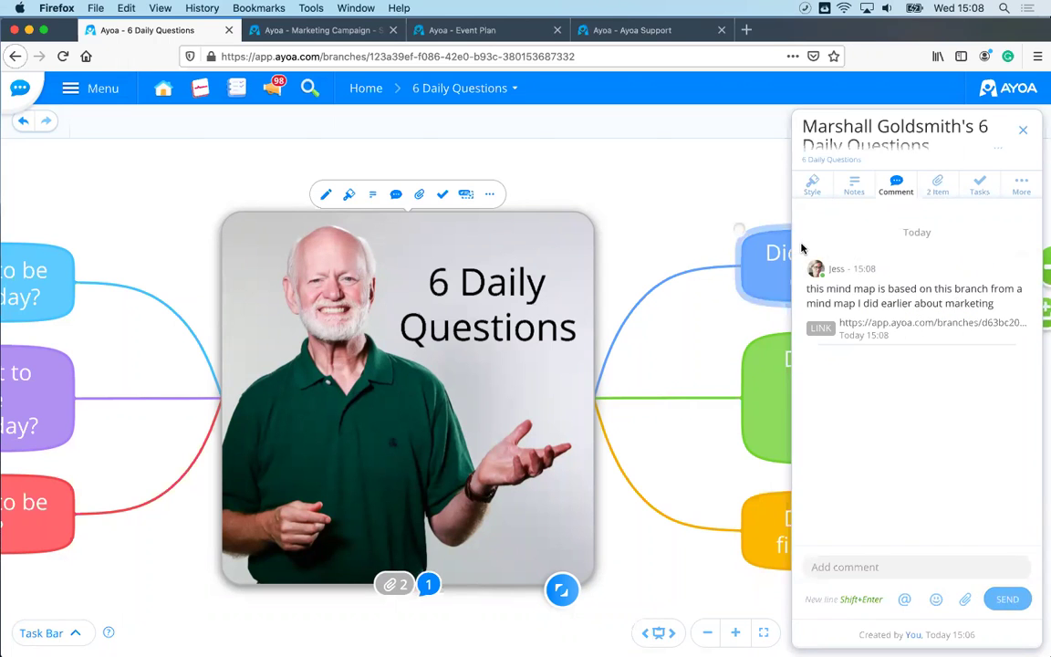
Step: Follow the link in the comment to the Present day relevance branch in the Book Review mind map
{"action": "left_click", "coordinate": [881, 327]}
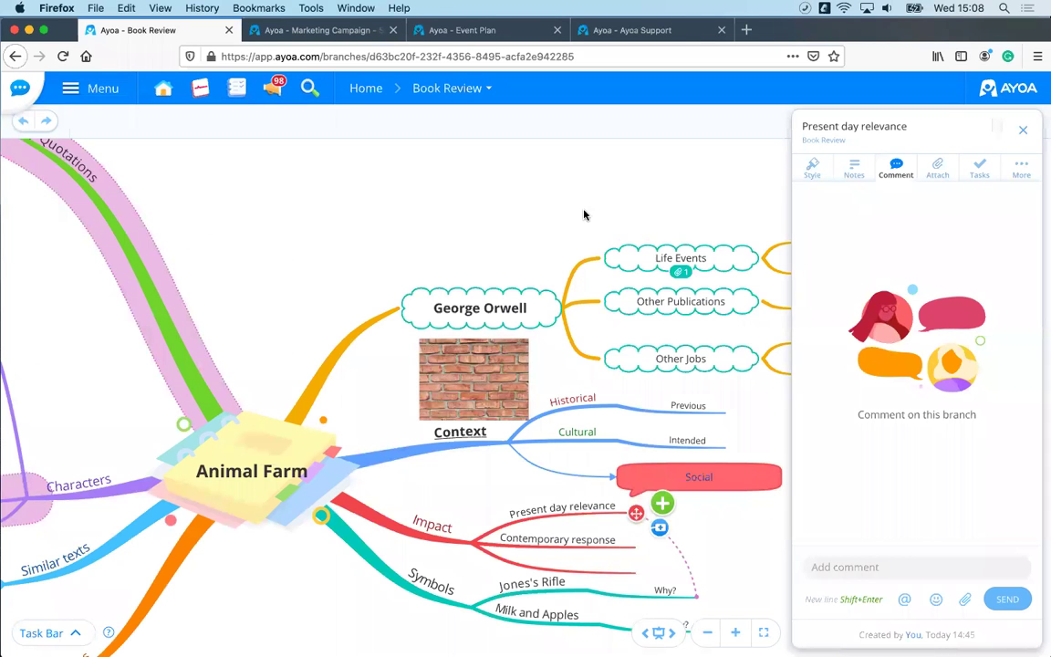
{"action": "left_click", "coordinate": [14, 56]}
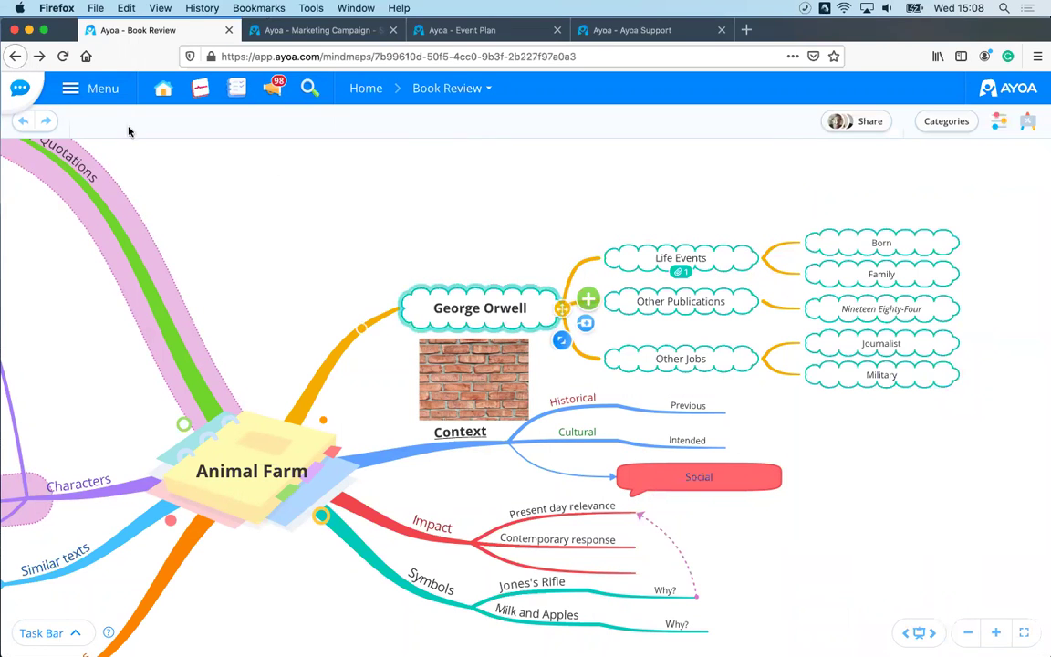
{"action": "left_click", "coordinate": [39, 55]}
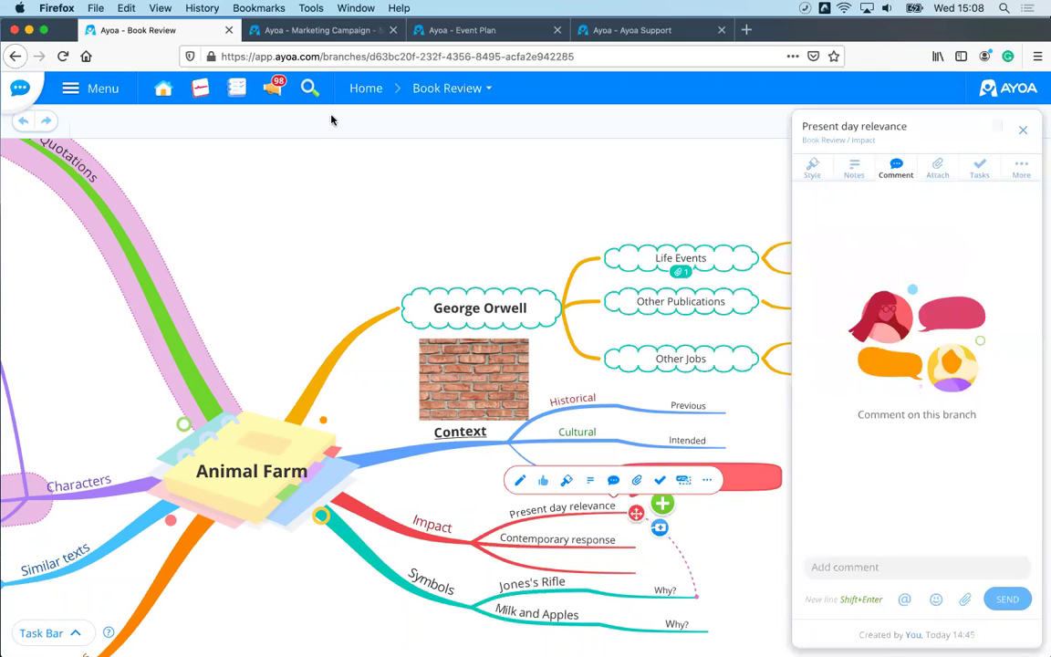
Step: Reopen the 6 Daily Questions mind map from the home page and copy the branch link of its central idea
{"action": "left_click", "coordinate": [364, 88]}
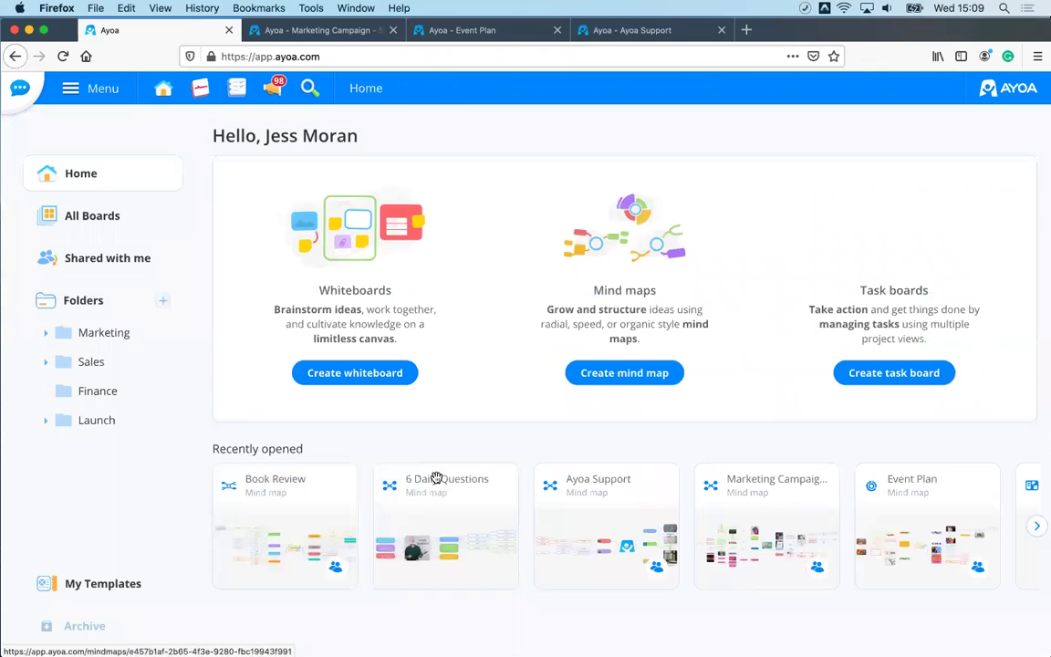
{"action": "left_click", "coordinate": [436, 478]}
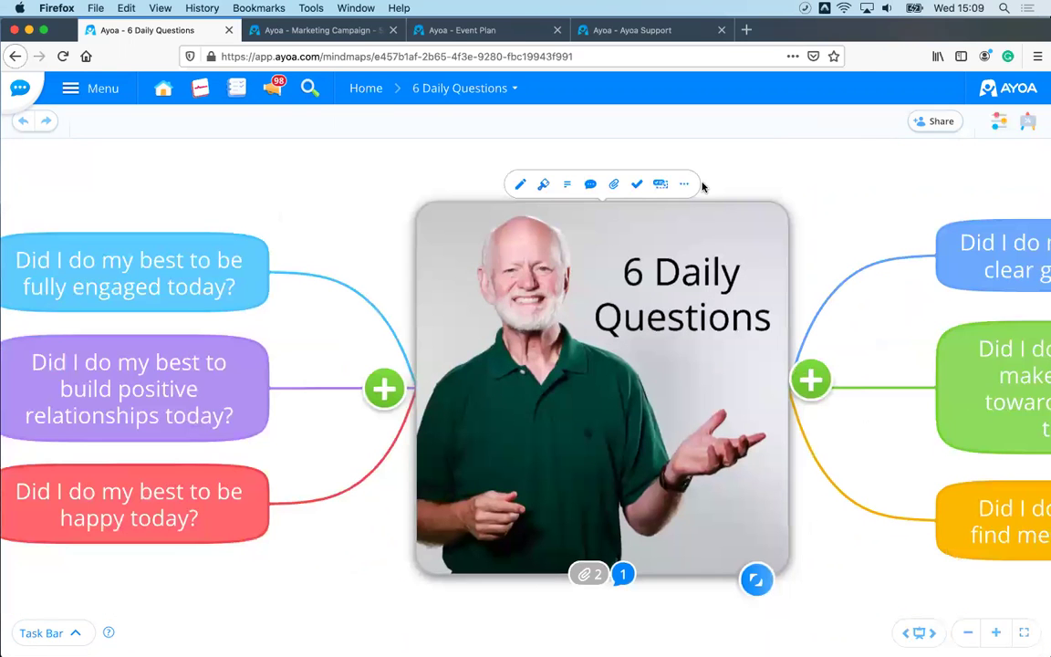
{"action": "left_click", "coordinate": [684, 184]}
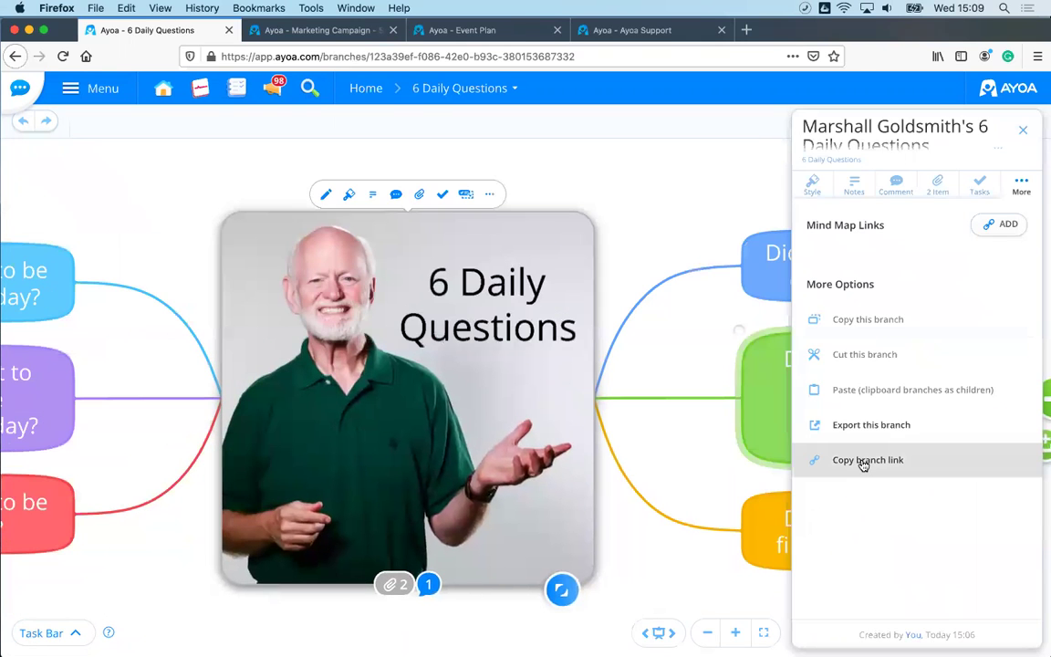
{"action": "left_click", "coordinate": [862, 462]}
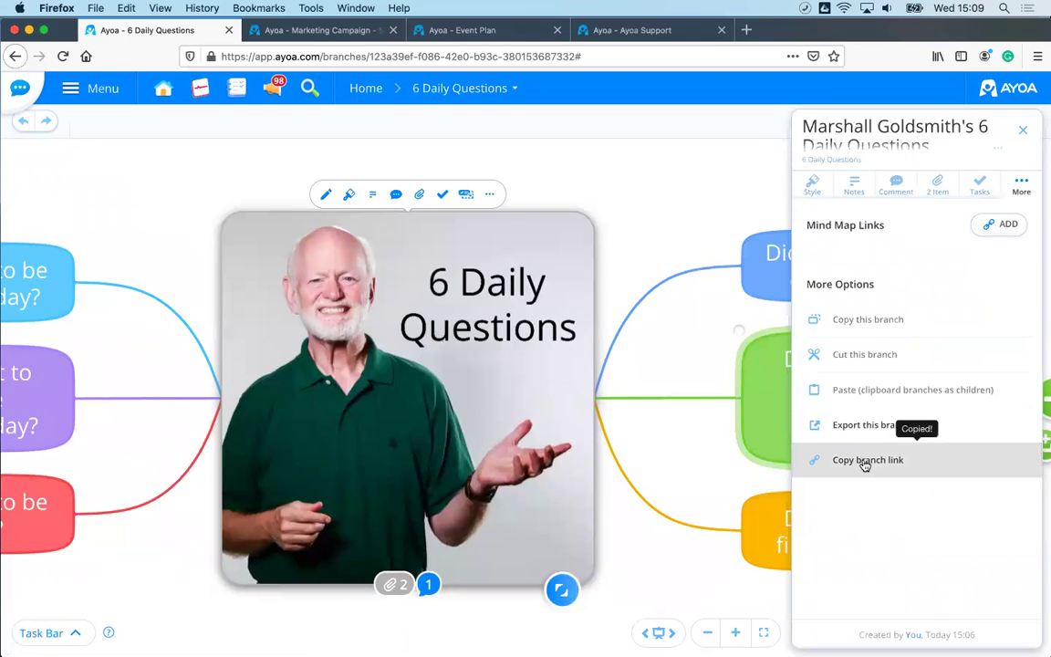
Step: Open the Book Review mind map from the home page and select the Present day relevance branch under Impact
{"action": "left_click", "coordinate": [365, 88]}
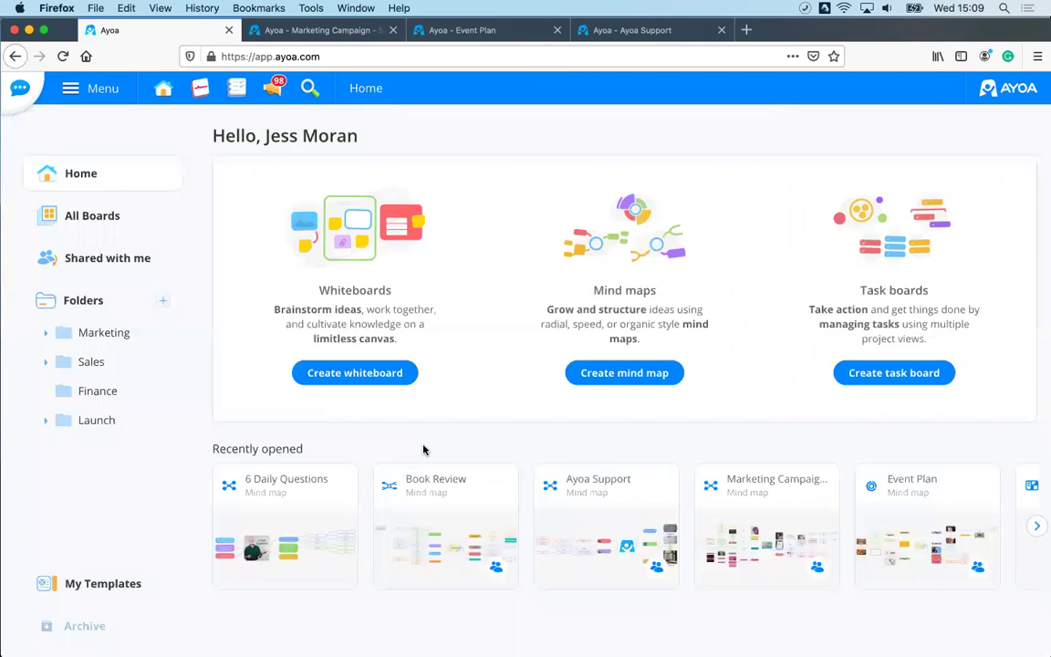
{"action": "left_click", "coordinate": [455, 472]}
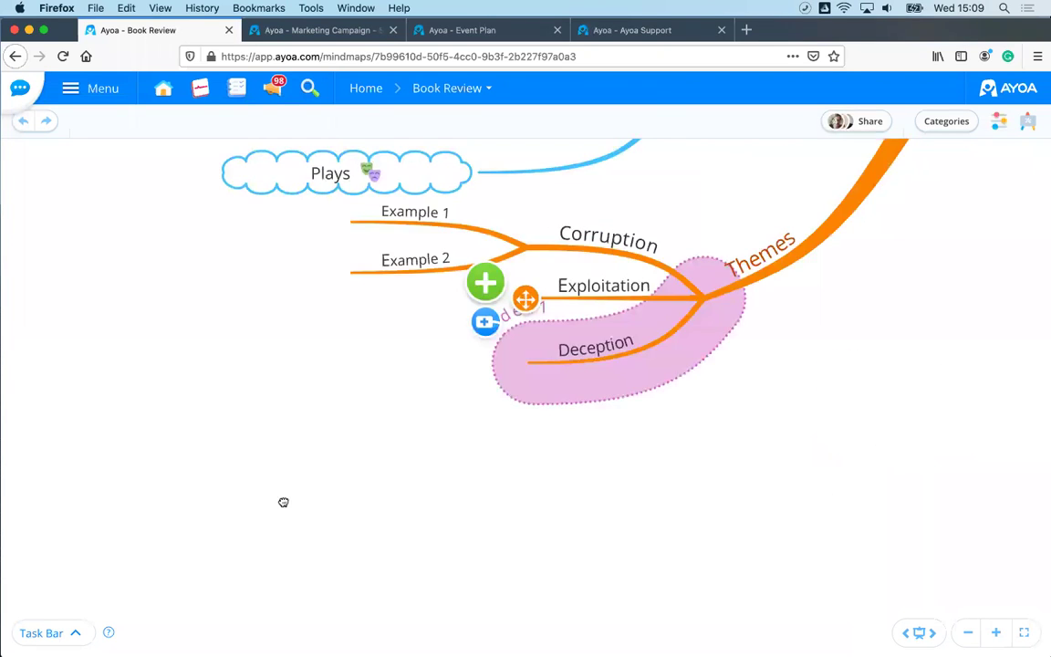
{"action": "left_click_drag", "start_coordinate": [852, 434], "coordinate": [284, 502]}
{"action": "left_click_drag", "start_coordinate": [1022, 437], "coordinate": [793, 562]}
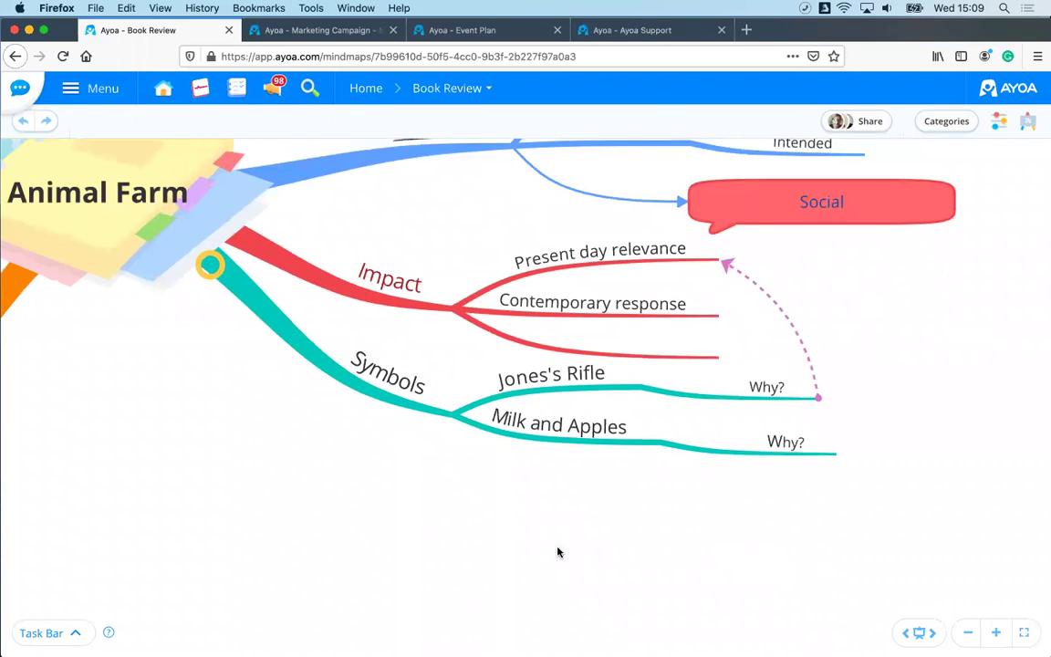
{"action": "scroll", "coordinate": [630, 411], "scroll_direction": "up", "scroll_amount": 3}
{"action": "left_click", "coordinate": [714, 311]}
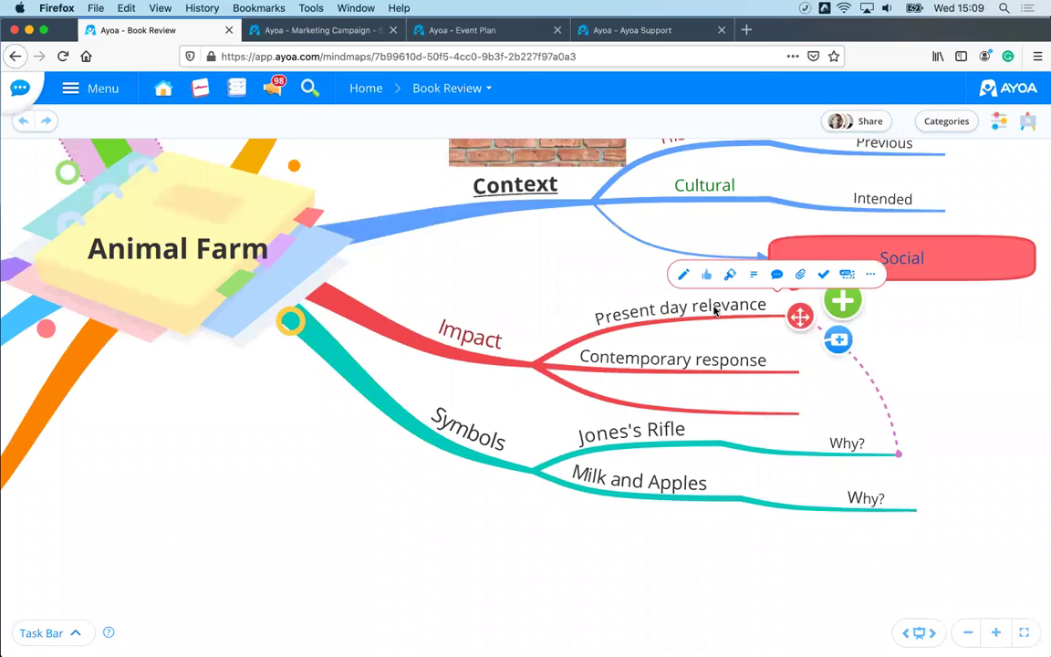
Step: Attach the copied 6 Daily Questions central idea link to a new comment on the Present day relevance branch
{"action": "left_click", "coordinate": [790, 274]}
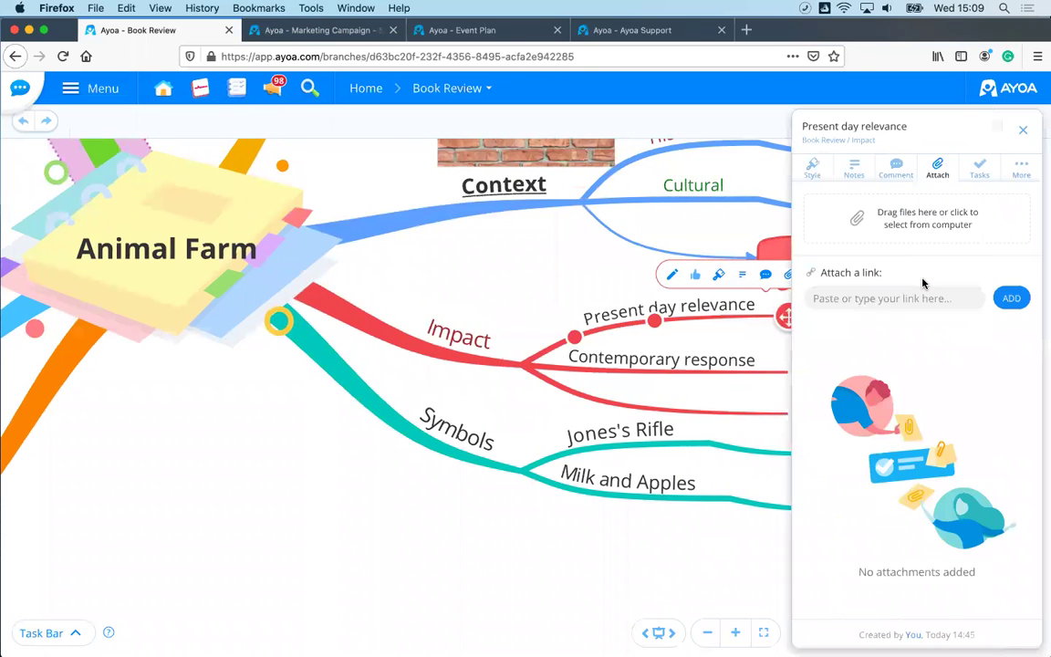
{"action": "left_click", "coordinate": [895, 168]}
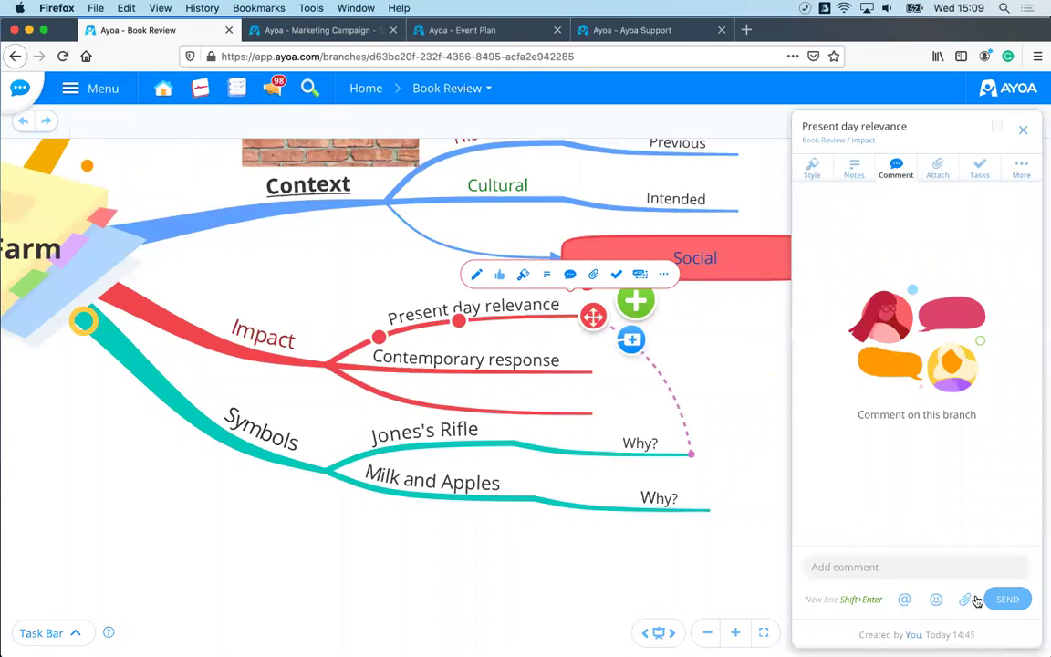
{"action": "left_click", "coordinate": [965, 599]}
{"action": "right_click", "coordinate": [857, 497]}
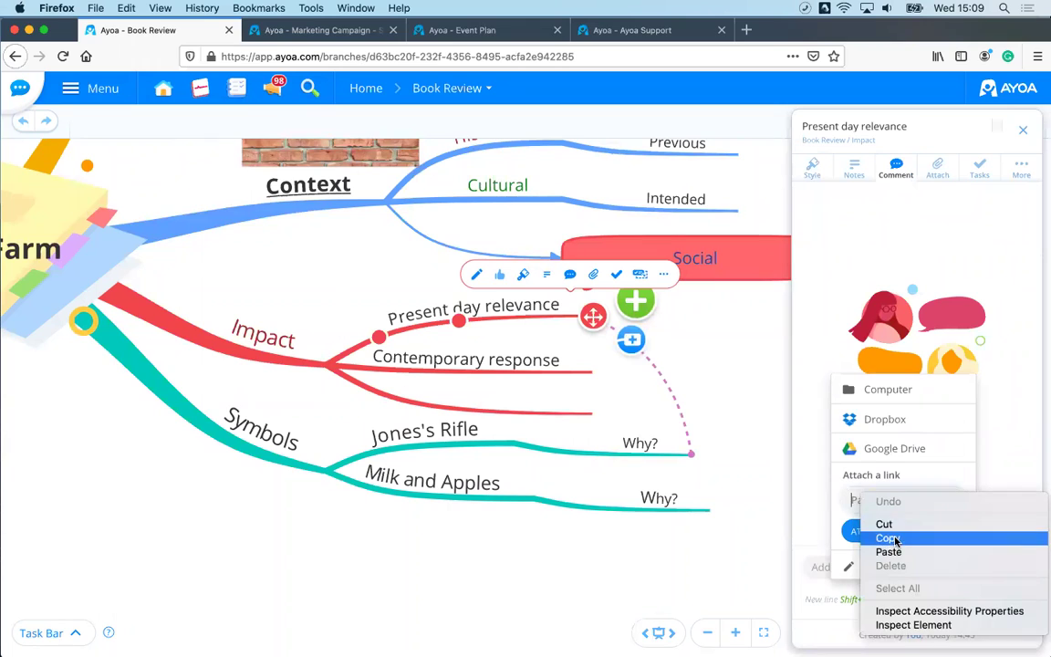
{"action": "left_click", "coordinate": [887, 551]}
{"action": "left_click", "coordinate": [865, 532]}
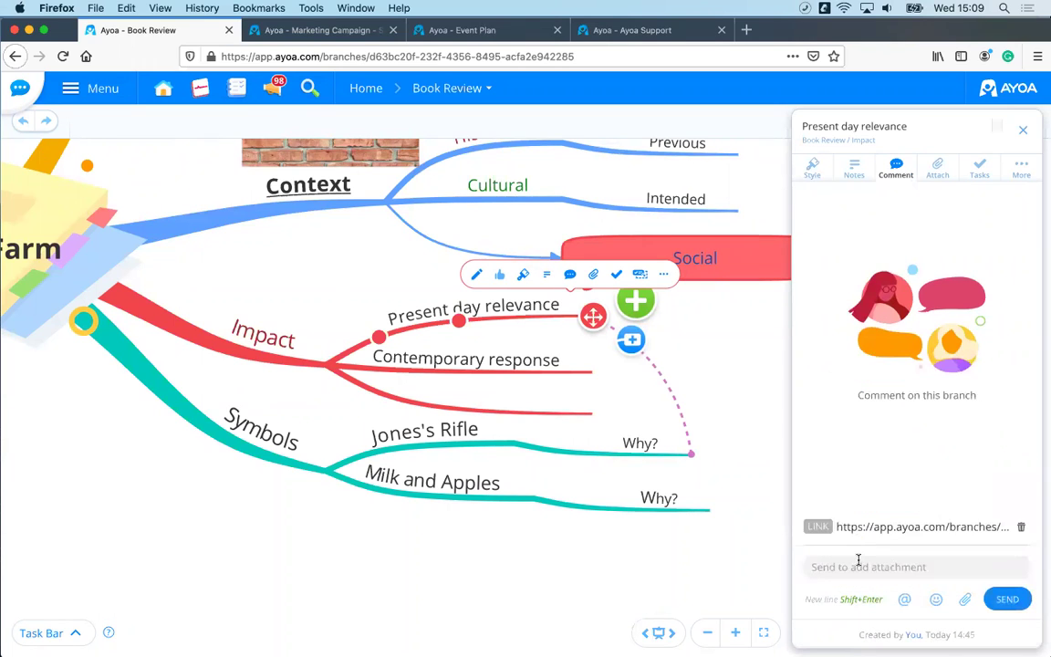
Step: Send the comment "I have created a new mind map based on this idea, click on the link" on the Present day relevance branch
{"action": "type", "text": "i HAVE"}
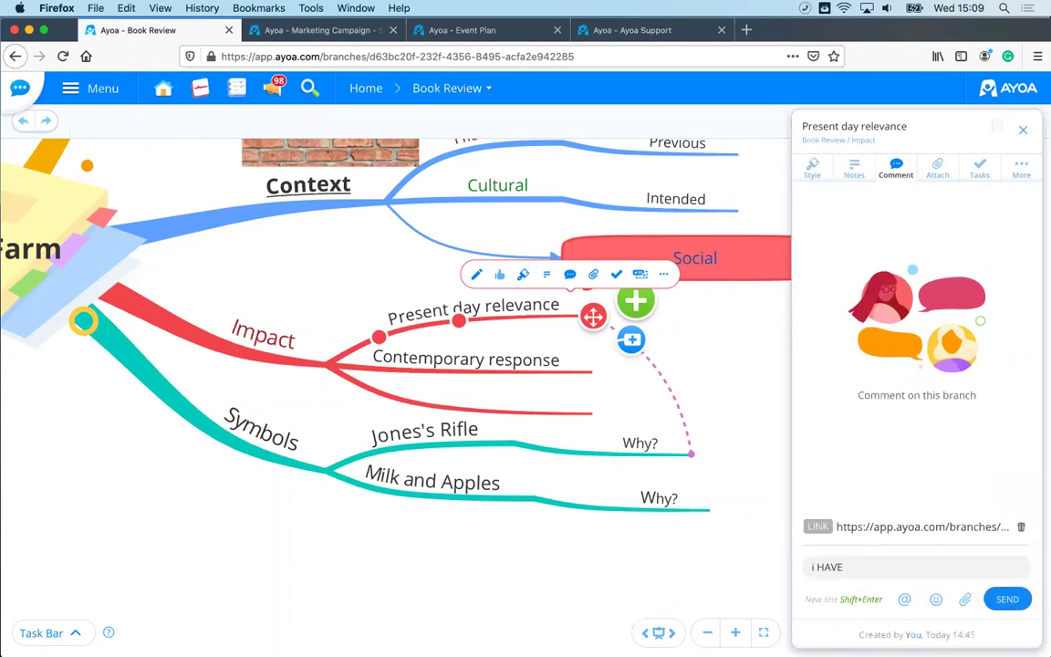
{"action": "key", "text": "BackSpace"}
{"action": "key", "text": "BackSpace"}
{"action": "key", "text": "BackSpace"}
{"action": "key", "text": "BackSpace"}
{"action": "key", "text": "BackSpace"}
{"action": "type", "text": "I have created a new mind ma"}
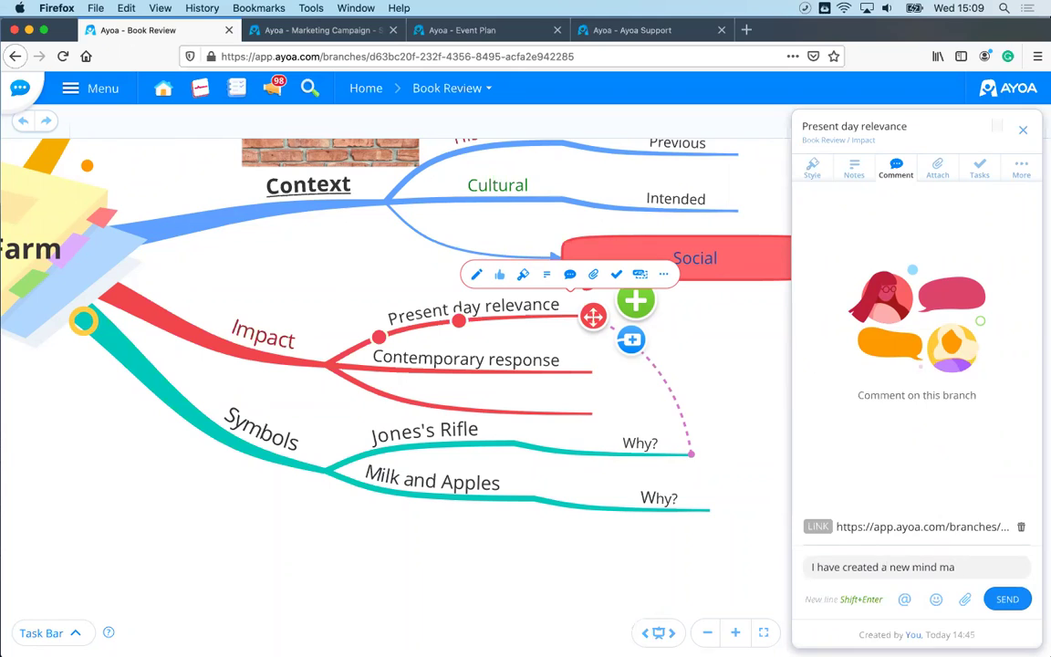
{"action": "type", "text": "p based on this"}
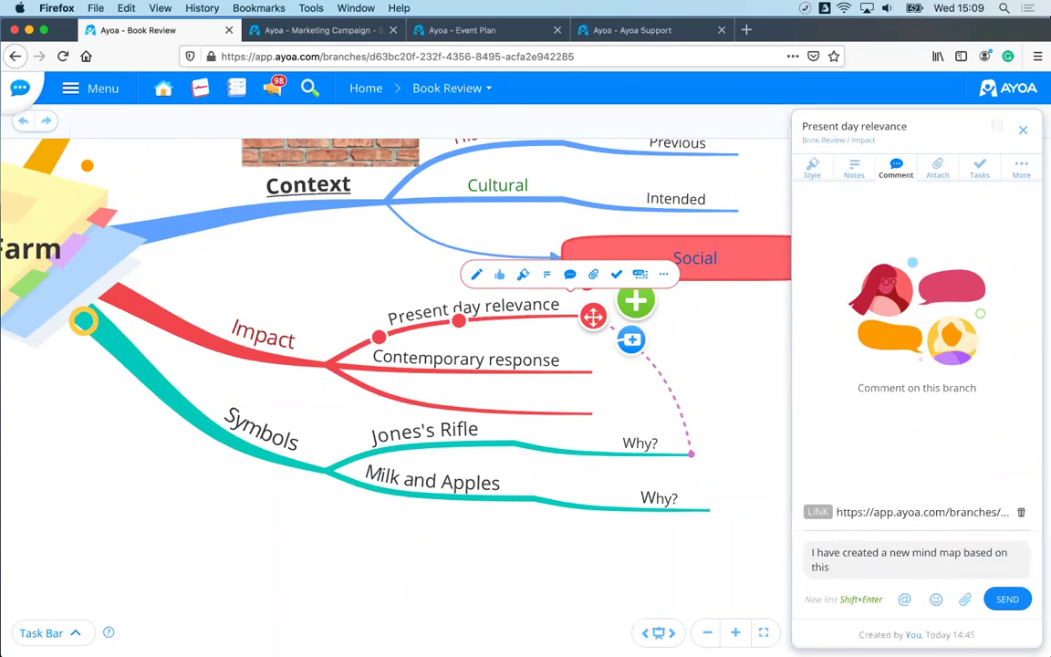
{"action": "type", "text": " idea, click on the link"}
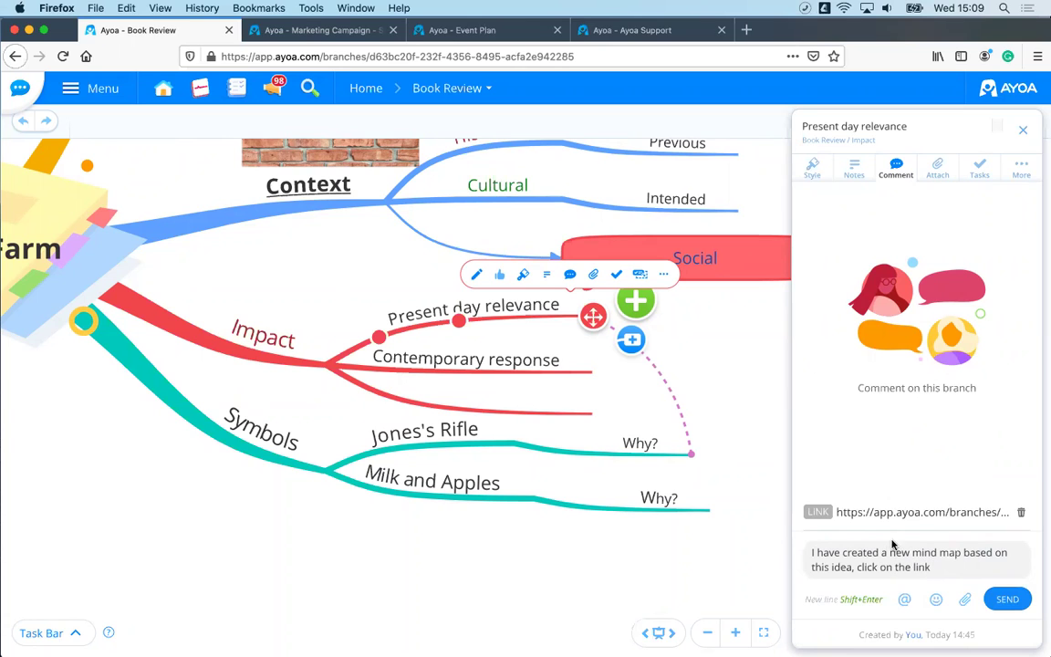
{"action": "left_click", "coordinate": [1007, 599]}
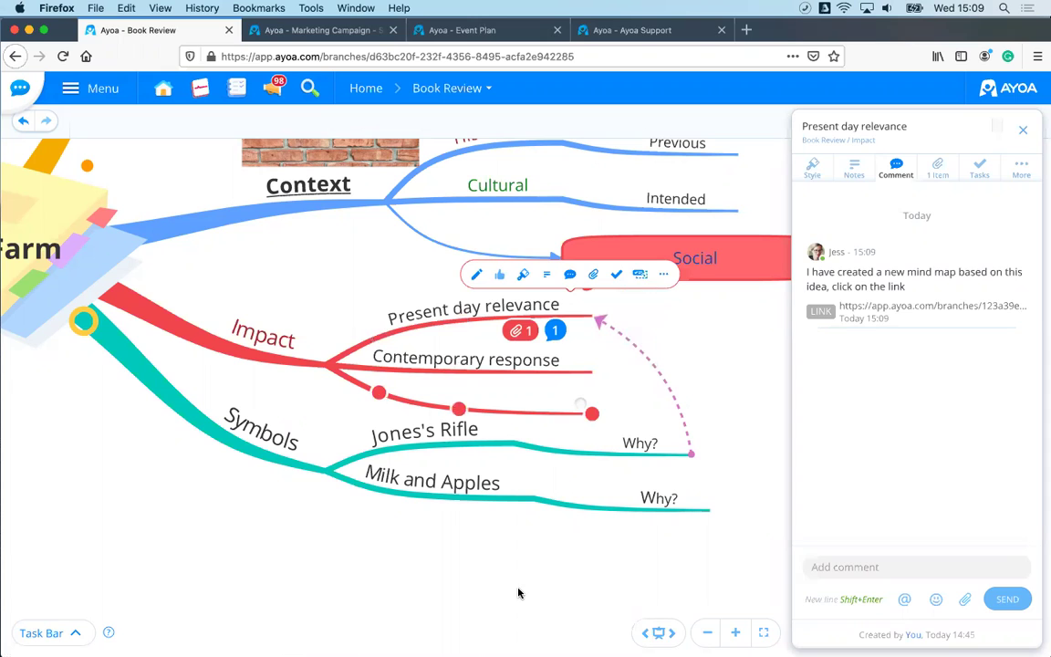
Step: Cut the Impact branch with its sub-branches from the Book Review mind map
{"action": "left_click", "coordinate": [554, 333]}
{"action": "left_click", "coordinate": [554, 332]}
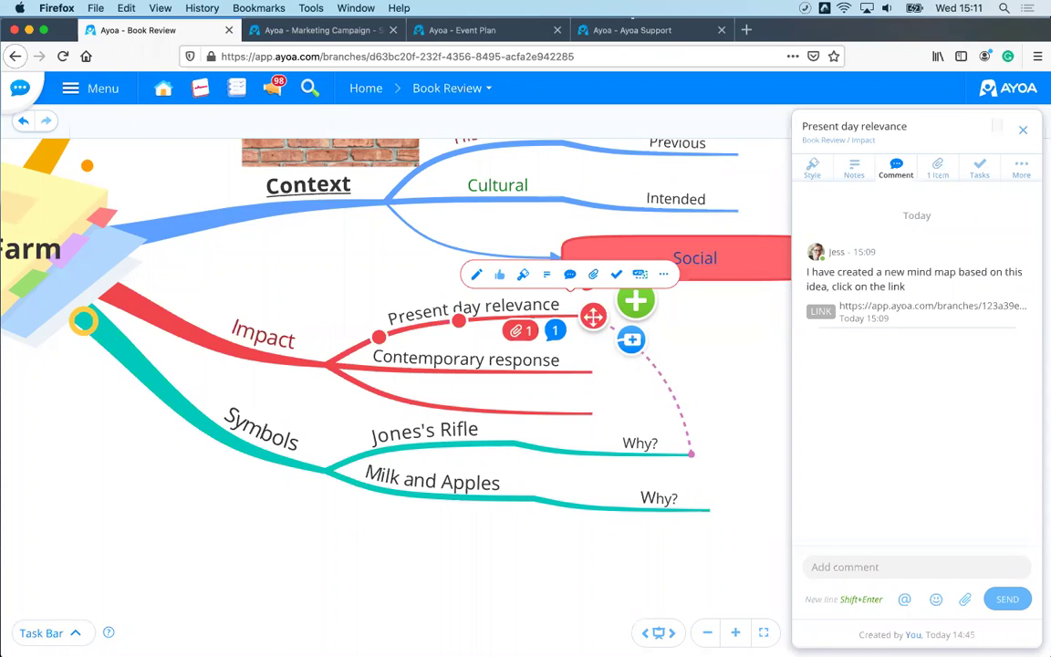
{"action": "left_click_drag", "start_coordinate": [416, 274], "coordinate": [490, 291]}
{"action": "left_click_drag", "start_coordinate": [589, 324], "coordinate": [558, 350]}
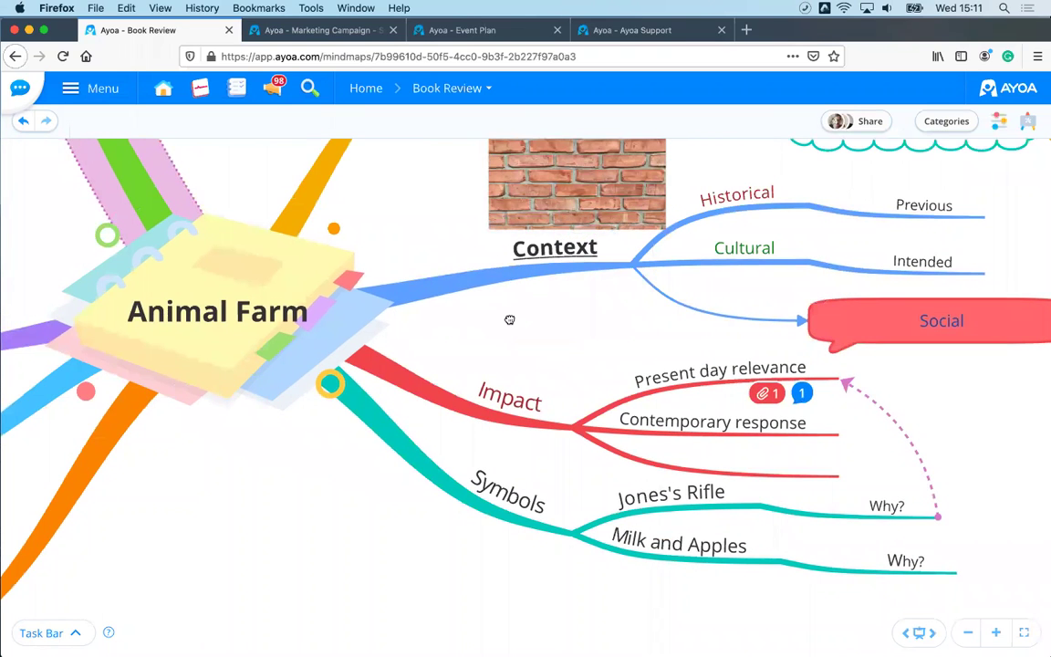
{"action": "left_click_drag", "start_coordinate": [510, 320], "coordinate": [476, 300]}
{"action": "mouse_move", "coordinate": [484, 400]}
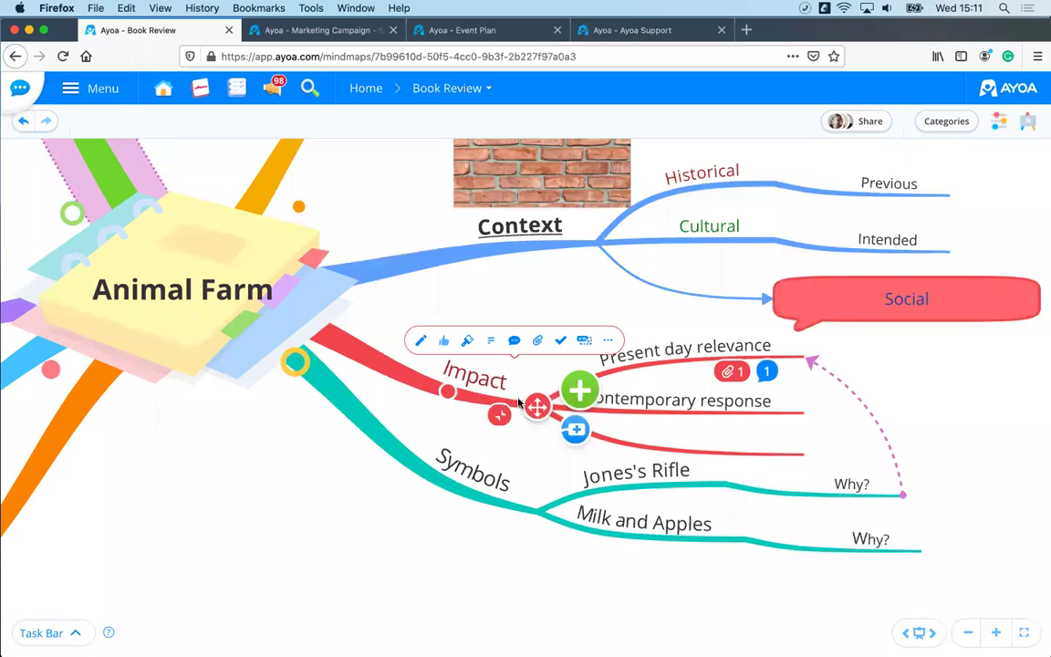
{"action": "left_click", "coordinate": [608, 341]}
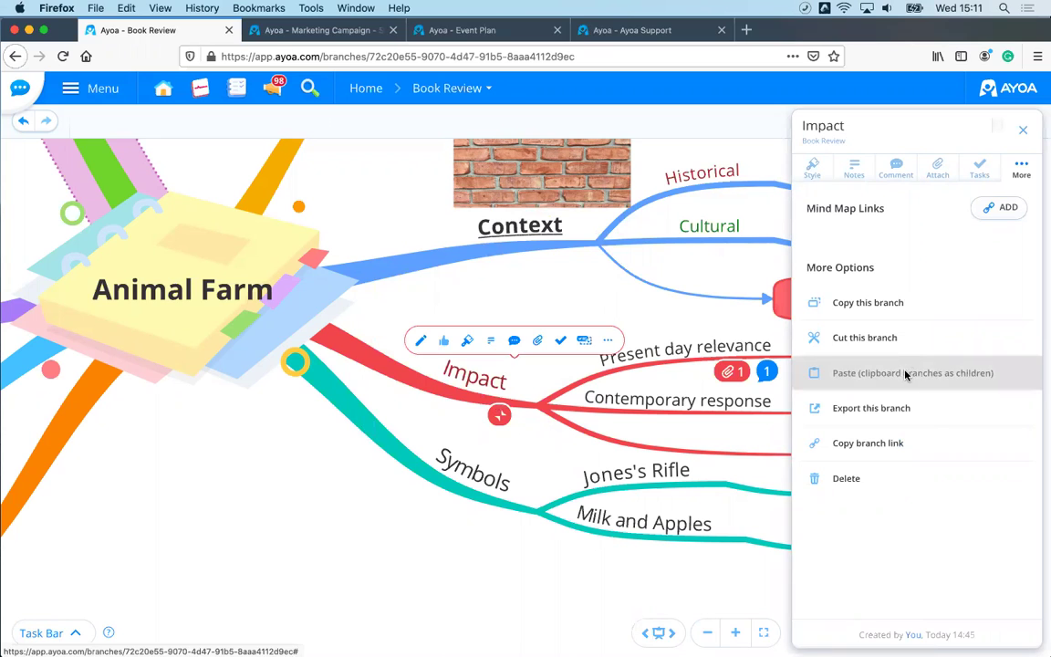
{"action": "left_click", "coordinate": [812, 340]}
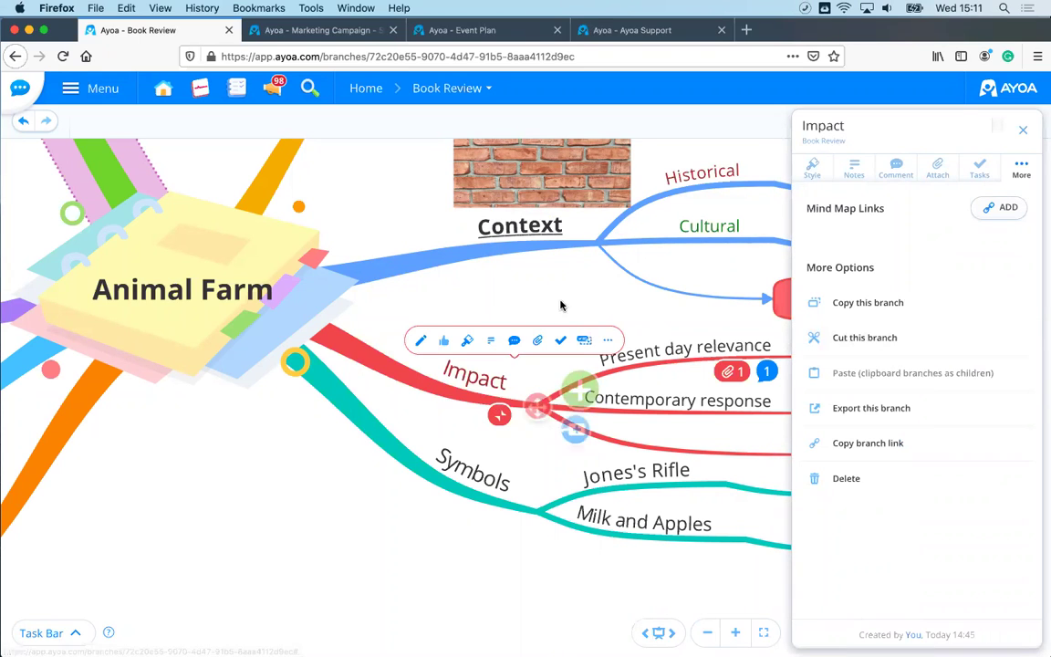
{"action": "left_click", "coordinate": [473, 395]}
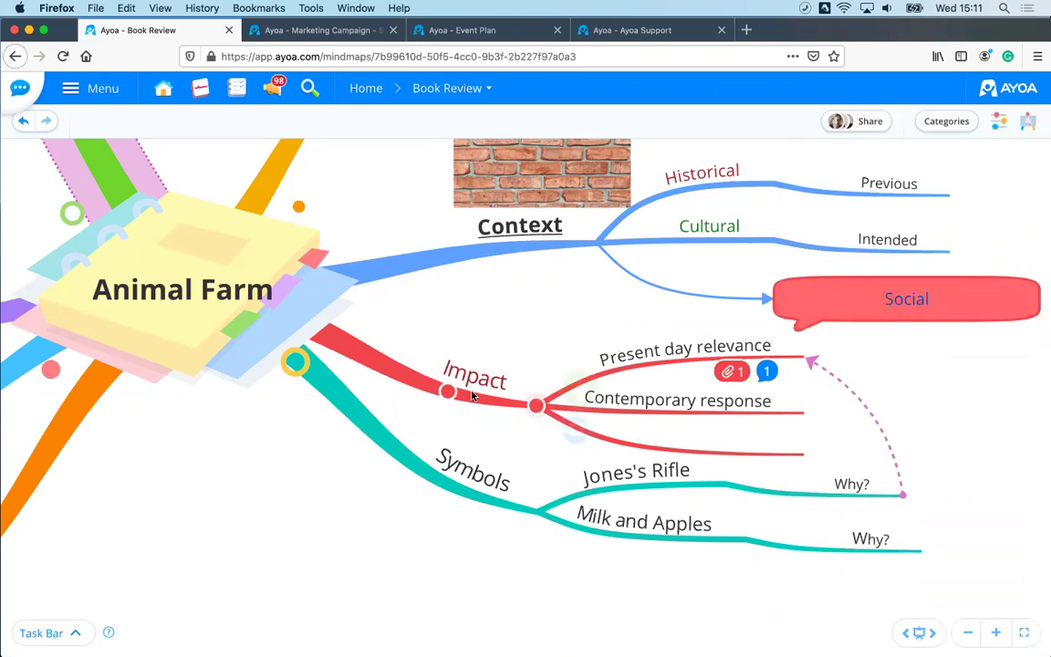
{"action": "left_click", "coordinate": [472, 395]}
{"action": "left_click", "coordinate": [607, 347]}
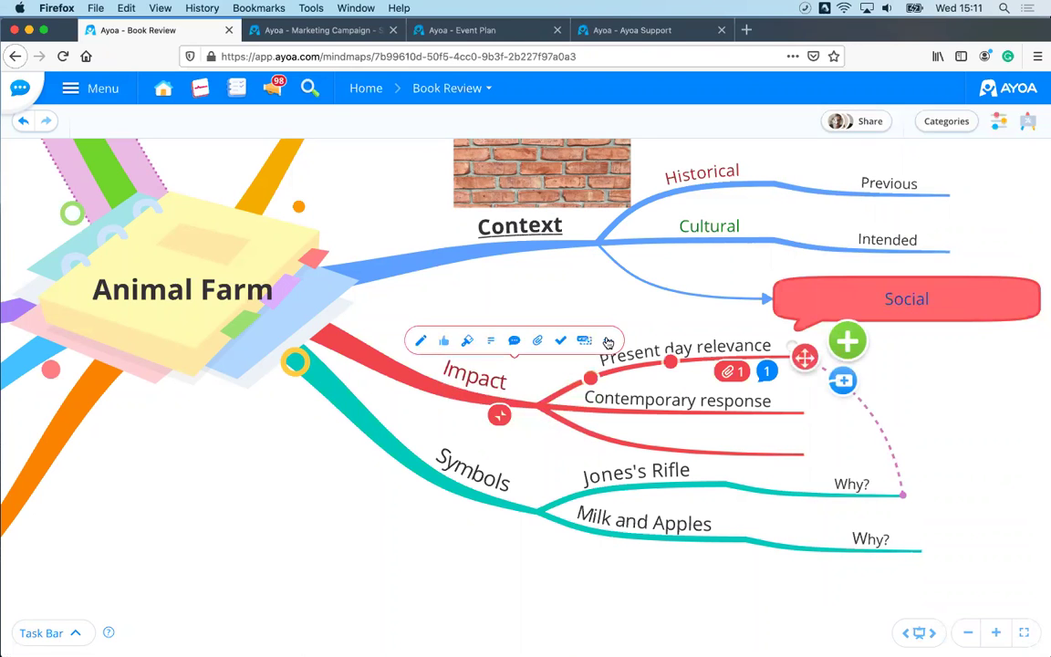
{"action": "left_click", "coordinate": [607, 341]}
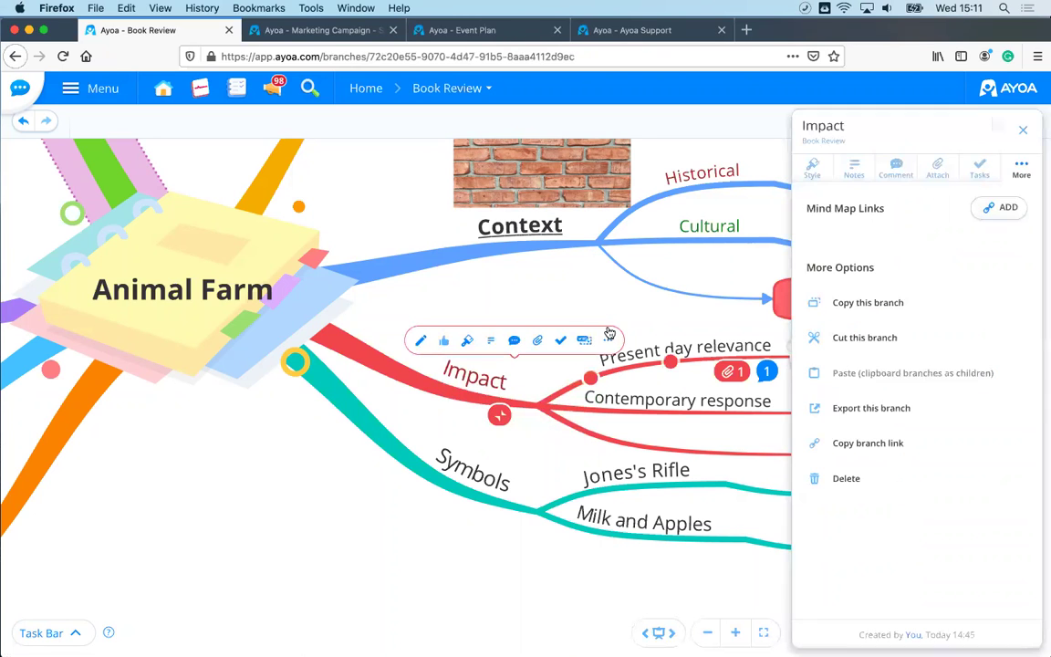
{"action": "left_click", "coordinate": [854, 337]}
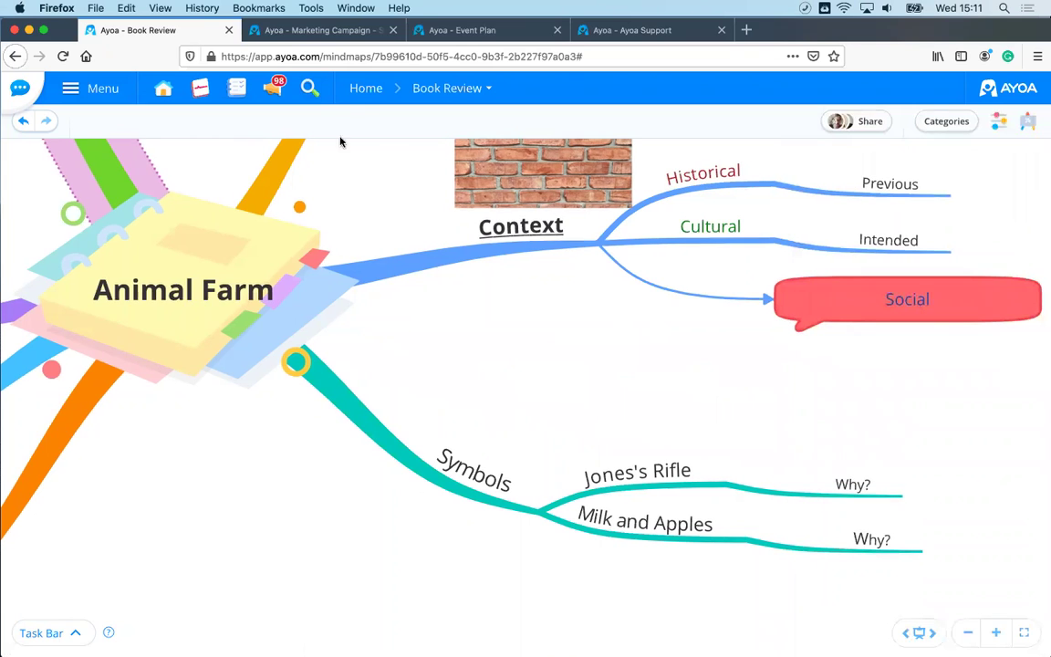
Step: Open the 6 Daily Questions mind map from the home page
{"action": "left_click", "coordinate": [365, 89]}
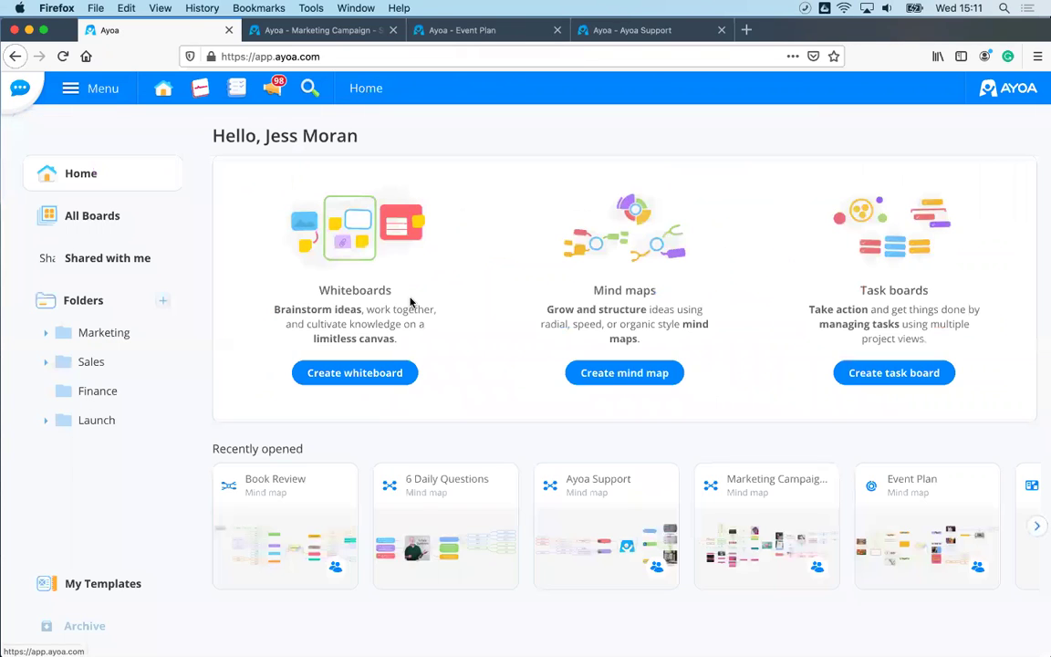
{"action": "left_click", "coordinate": [483, 480]}
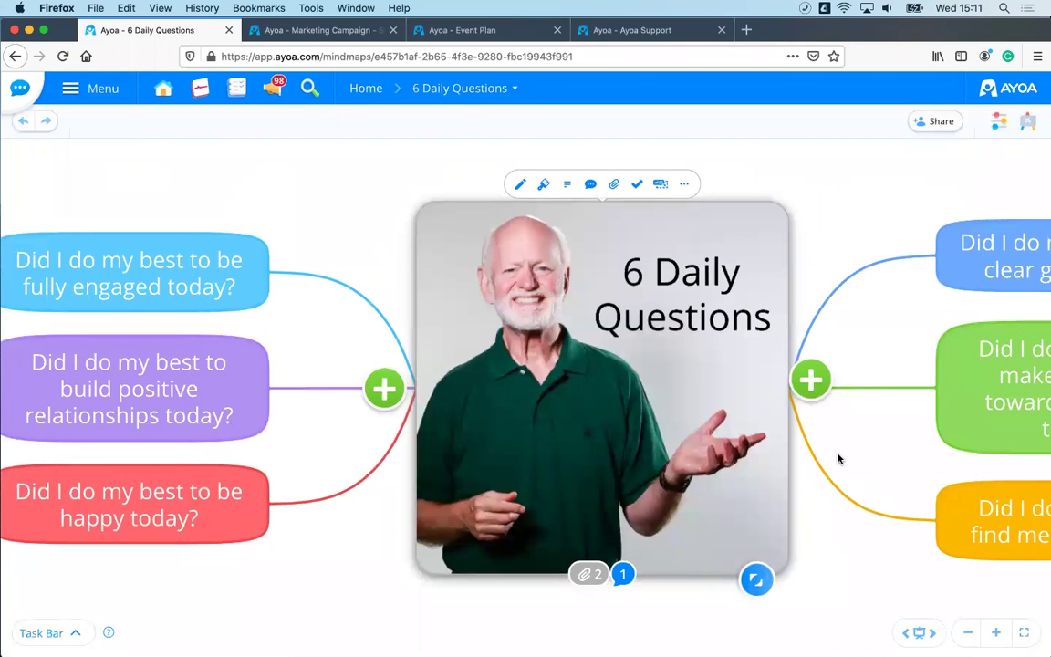
{"action": "left_click_drag", "start_coordinate": [838, 459], "coordinate": [206, 338]}
Step: Paste the cut Impact branch as a child of "Did I do my best to find meaning today?" and close the branch options
{"action": "left_click", "coordinate": [593, 462]}
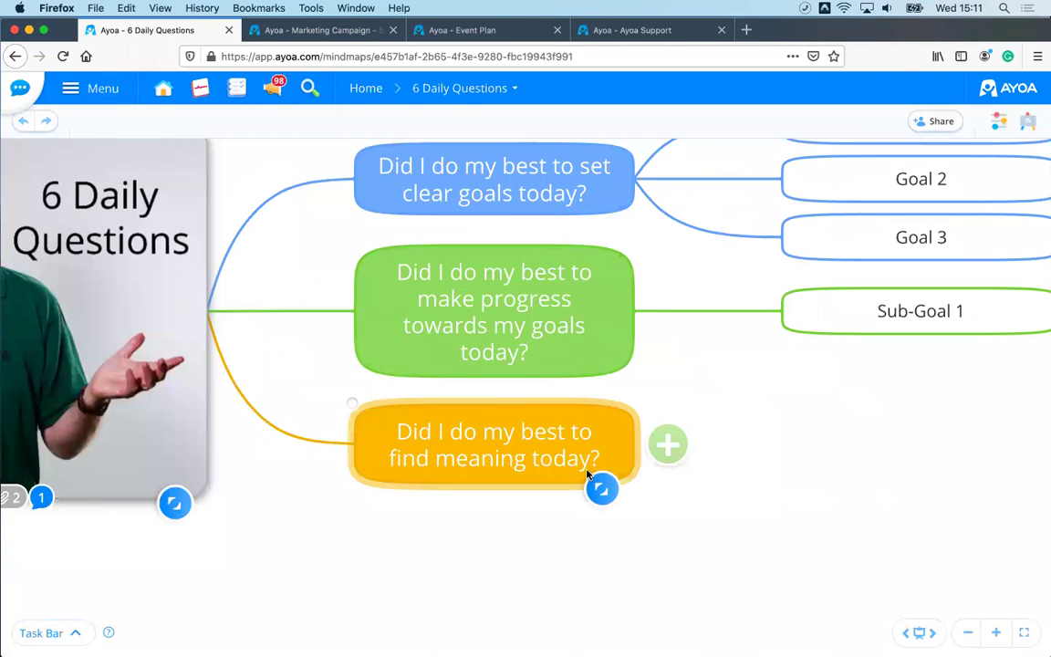
{"action": "left_click", "coordinate": [576, 386]}
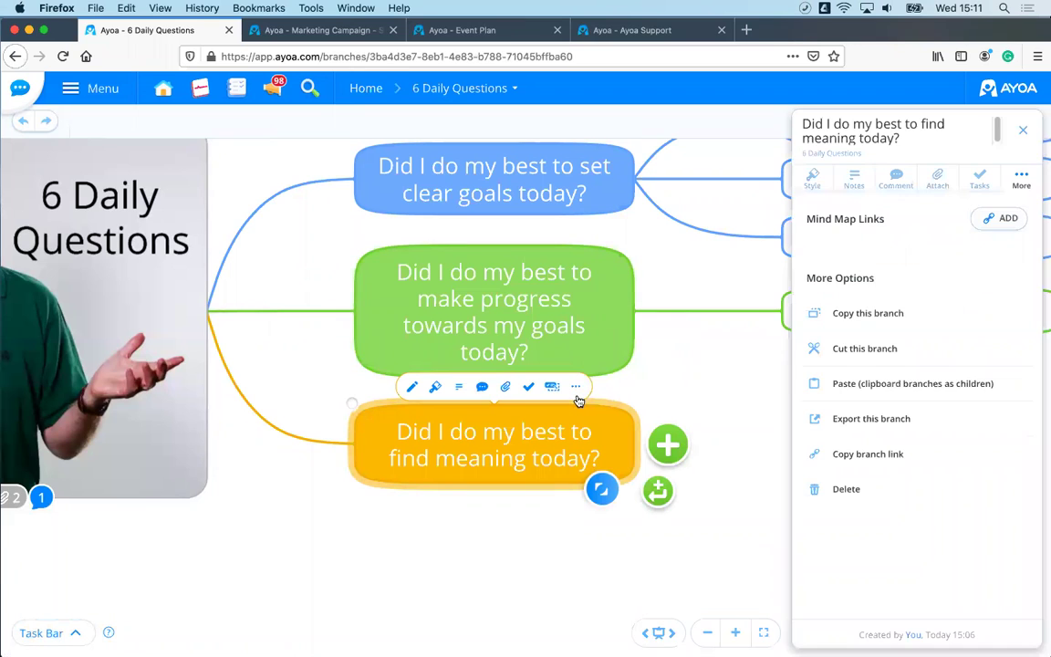
{"action": "left_click", "coordinate": [897, 385]}
{"action": "left_click_drag", "start_coordinate": [710, 562], "coordinate": [208, 481]}
{"action": "left_click_drag", "start_coordinate": [524, 530], "coordinate": [401, 534]}
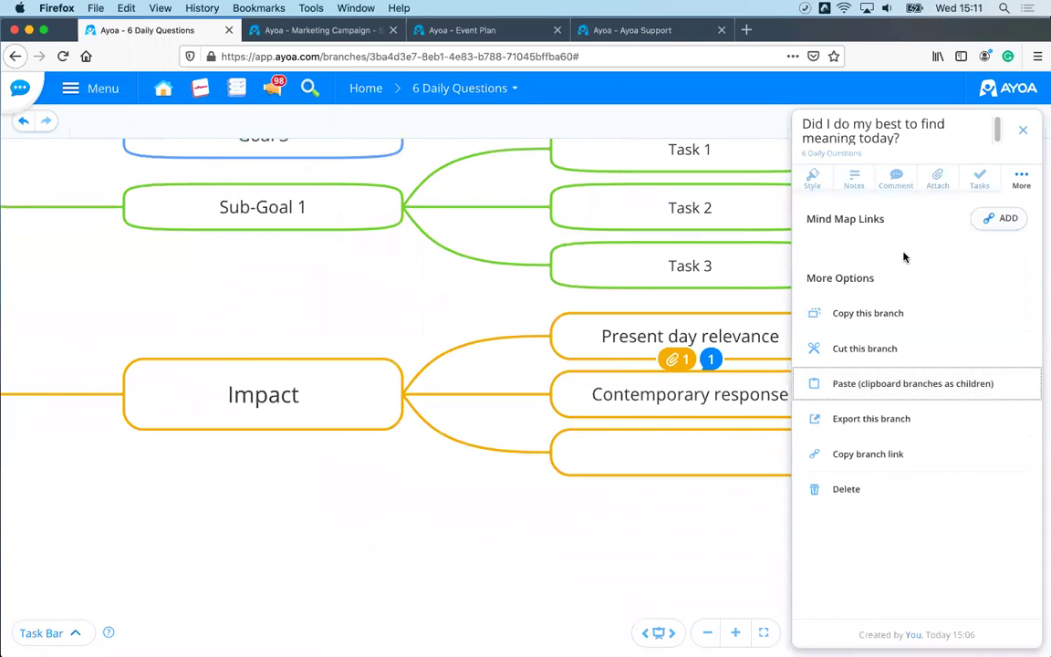
{"action": "left_click", "coordinate": [1022, 130]}
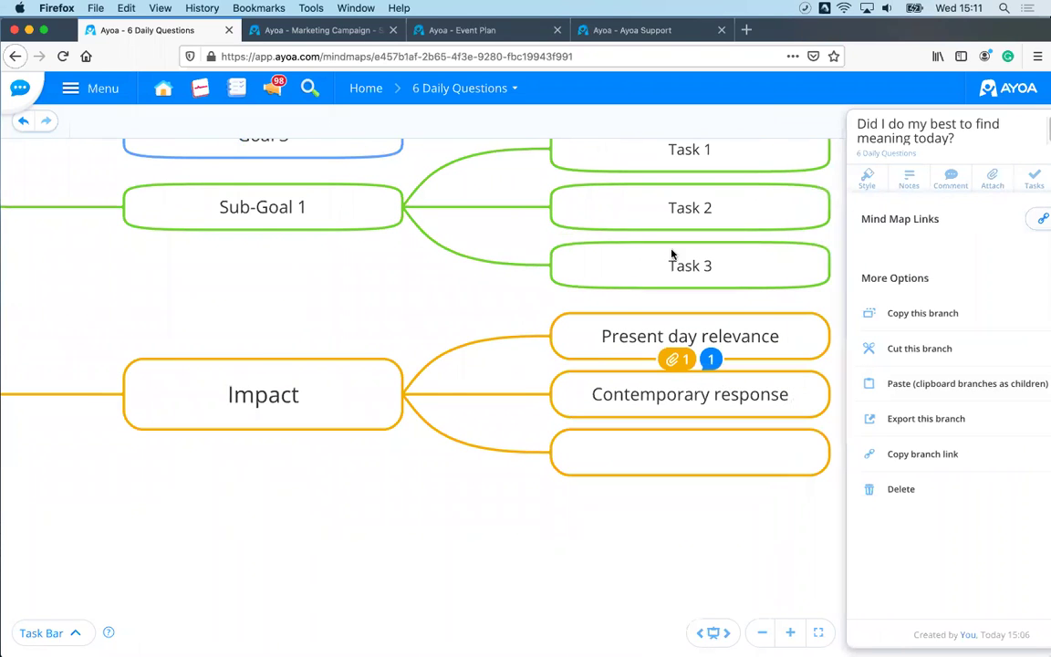
{"action": "left_click", "coordinate": [629, 358]}
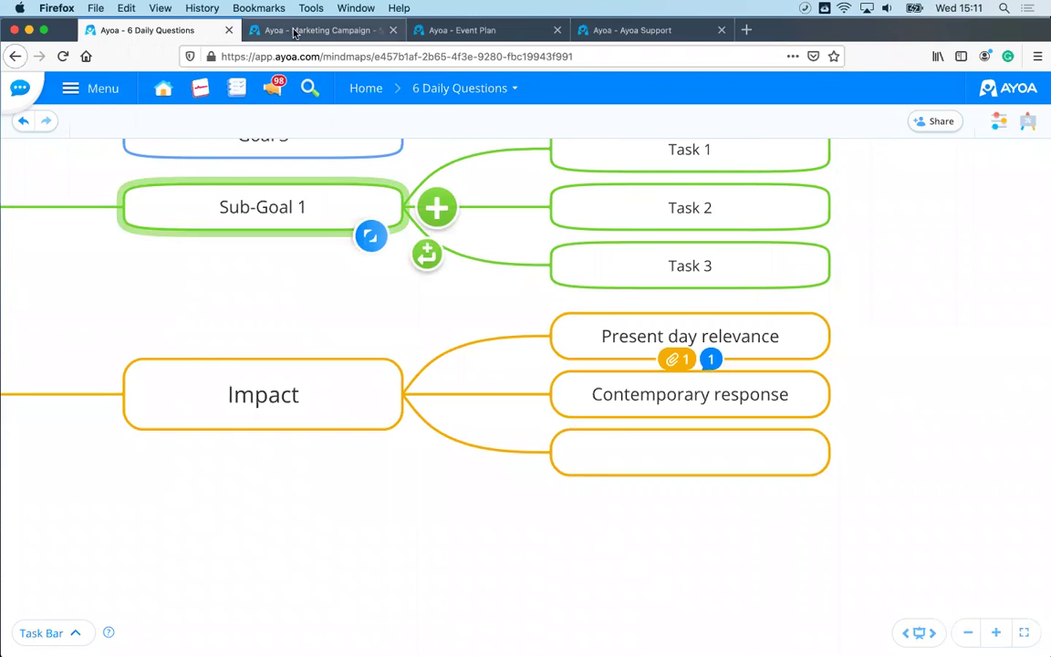
{"action": "left_click", "coordinate": [261, 30]}
{"action": "left_click", "coordinate": [216, 30]}
{"action": "key", "text": "ctrl+Tab"}
{"action": "left_click", "coordinate": [219, 30]}
{"action": "key", "text": "ctrl+Tab"}
{"action": "left_click", "coordinate": [193, 30]}
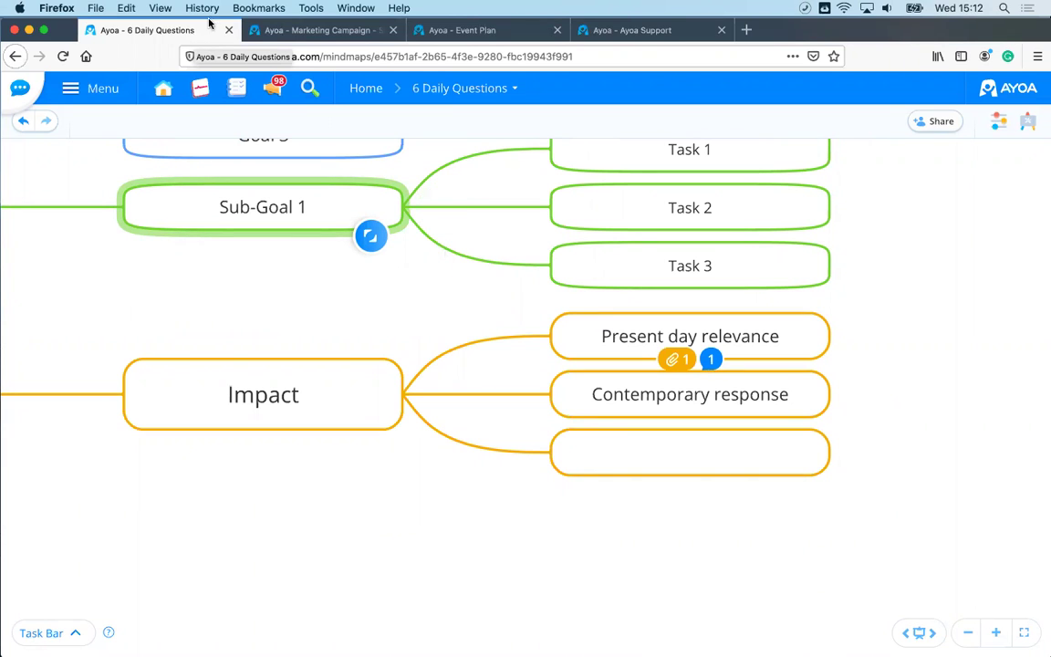
{"action": "left_click", "coordinate": [525, 265]}
{"action": "left_click", "coordinate": [401, 363]}
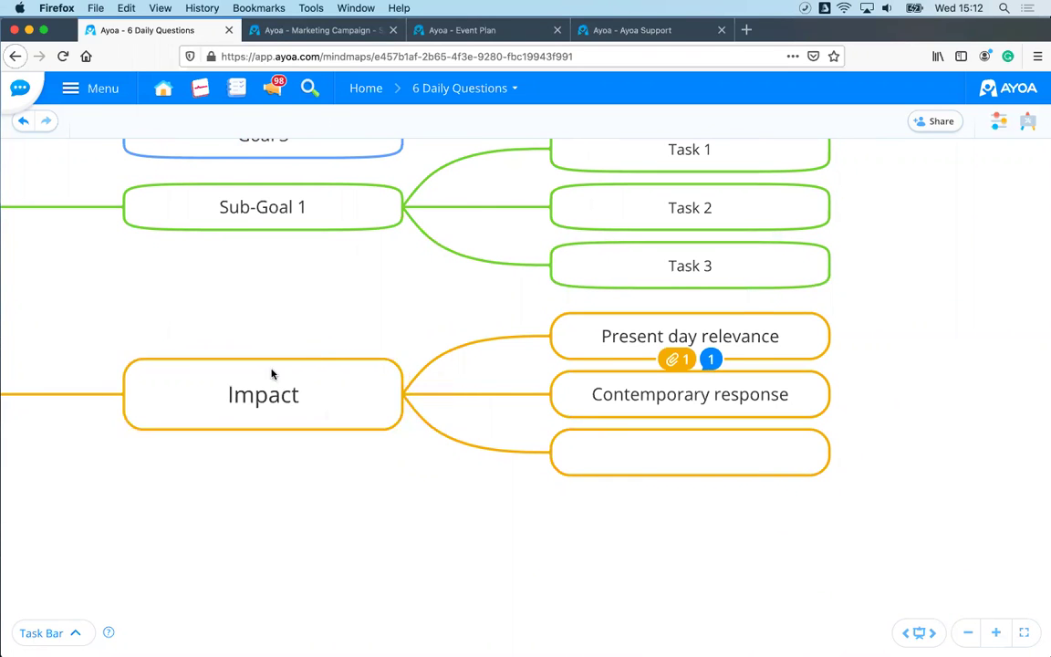
{"action": "scroll", "coordinate": [301, 334], "scroll_direction": "down", "scroll_amount": 3}
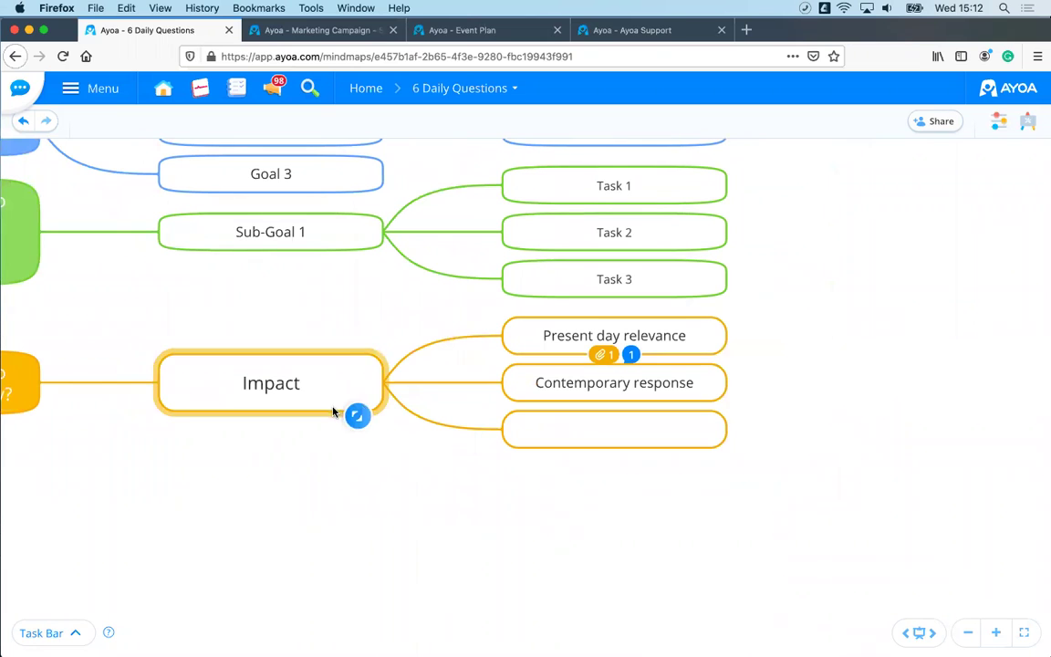
{"action": "left_click", "coordinate": [447, 91]}
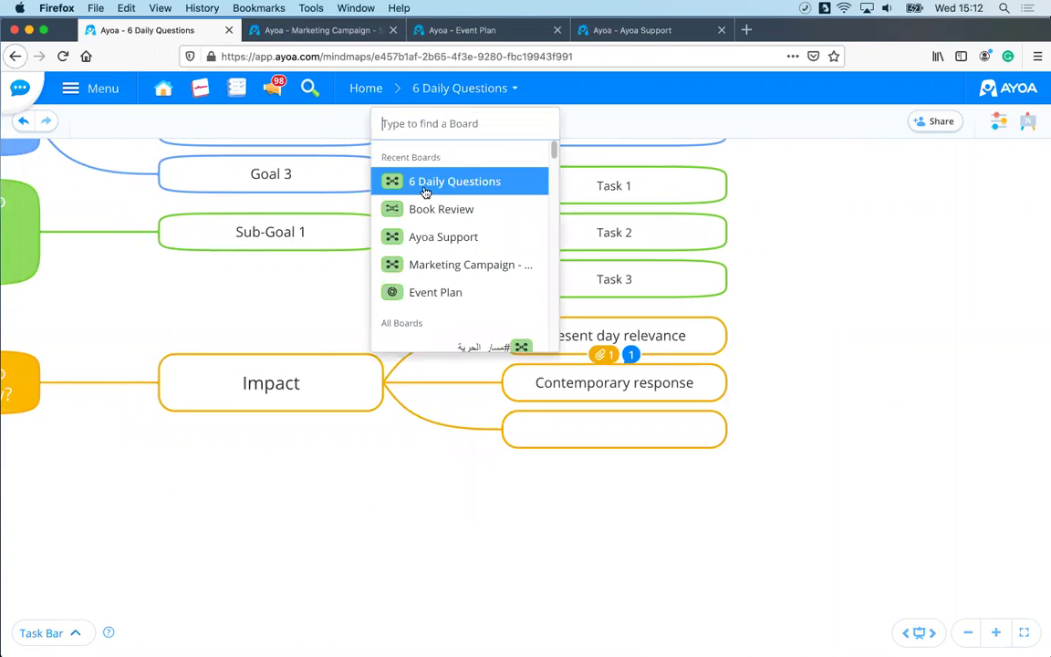
{"action": "left_click", "coordinate": [435, 92]}
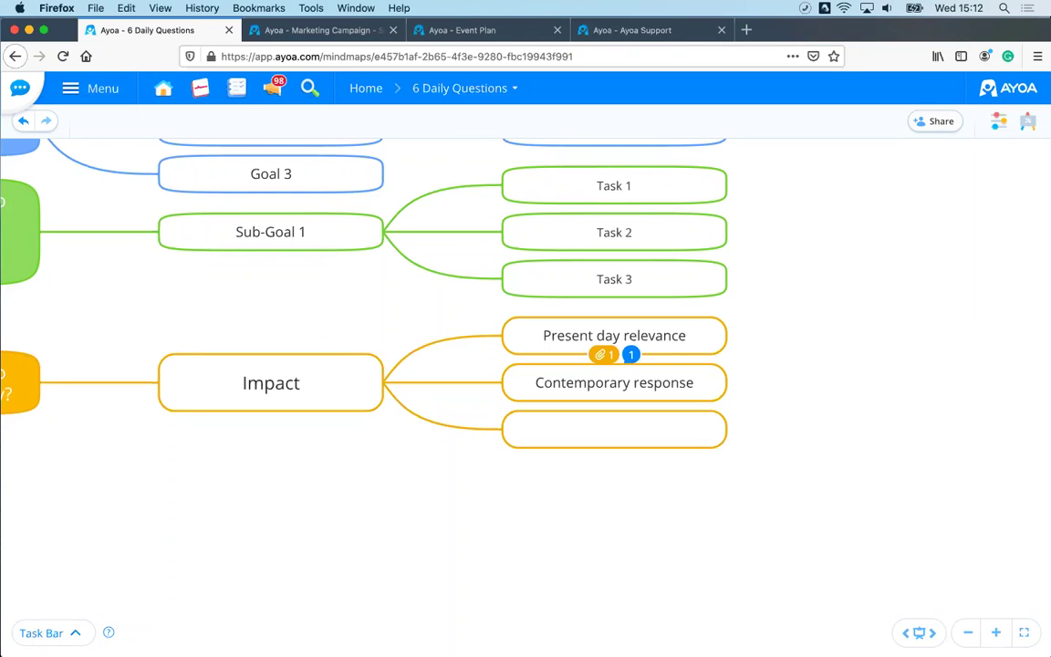
{"action": "left_click", "coordinate": [274, 30]}
{"action": "left_click", "coordinate": [174, 32]}
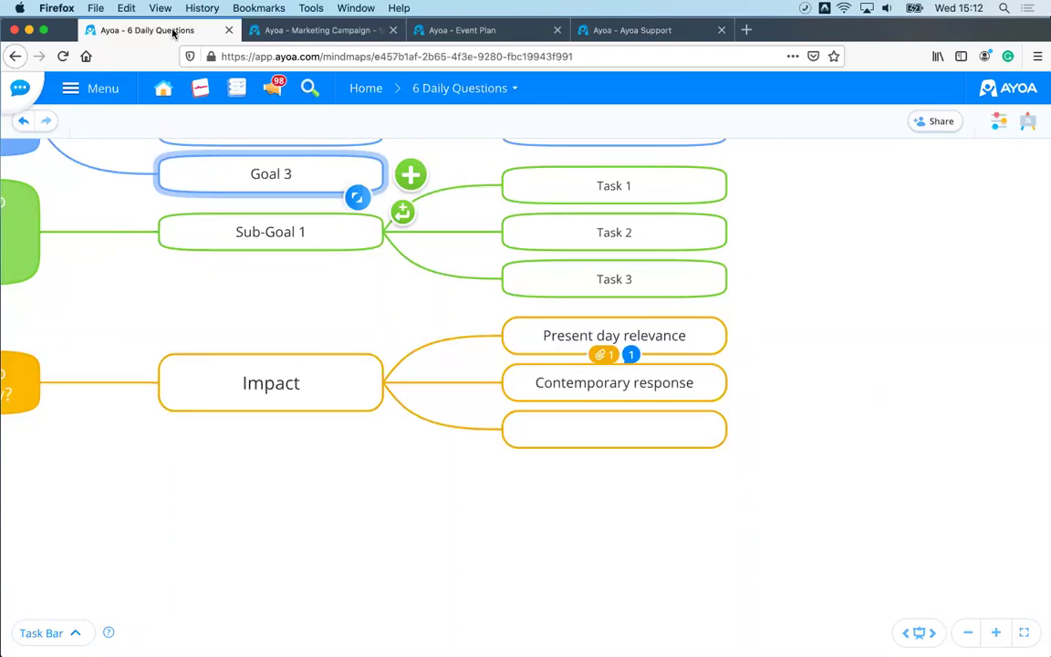
{"action": "left_click", "coordinate": [572, 209]}
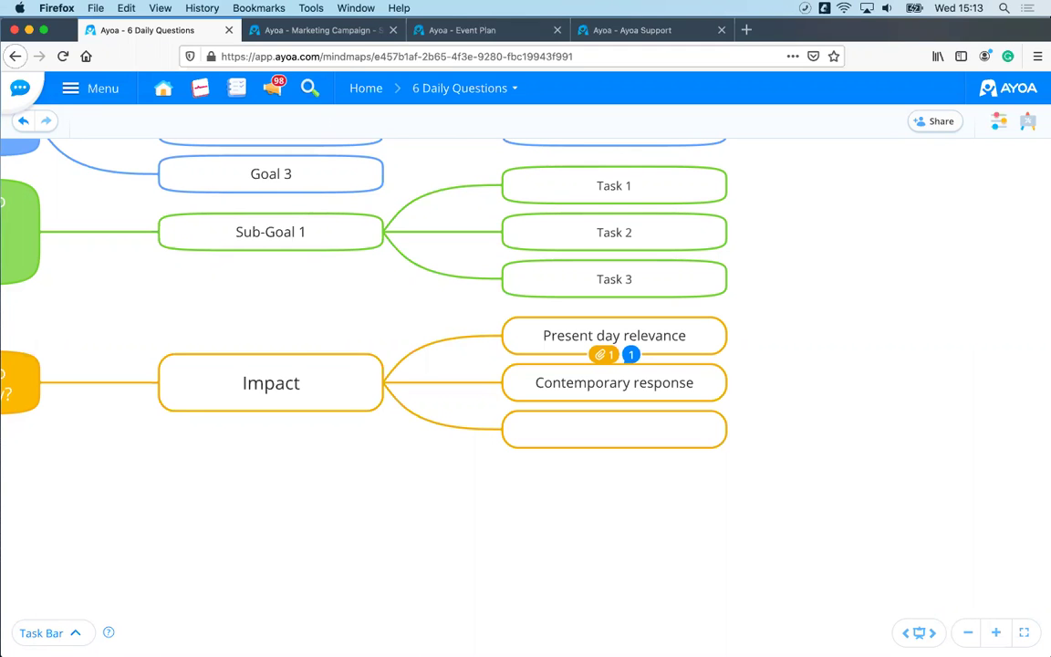
{"action": "scroll", "coordinate": [434, 441], "scroll_direction": "left", "scroll_amount": 5}
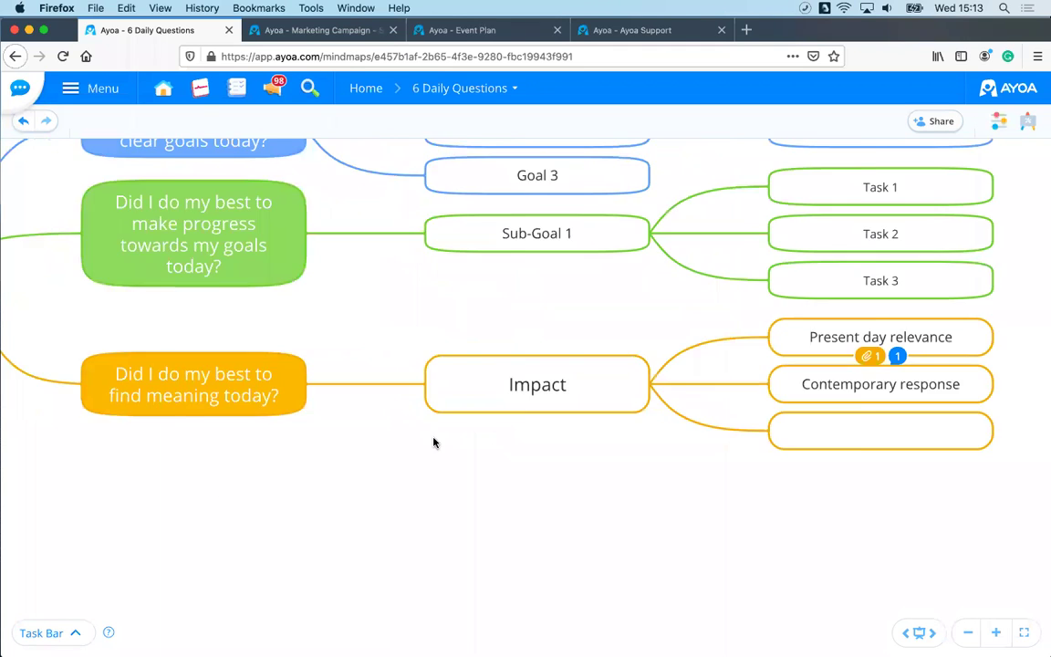
{"action": "scroll", "coordinate": [565, 365], "scroll_direction": "left", "scroll_amount": 3}
{"action": "scroll", "coordinate": [566, 365], "scroll_direction": "up", "scroll_amount": 2}
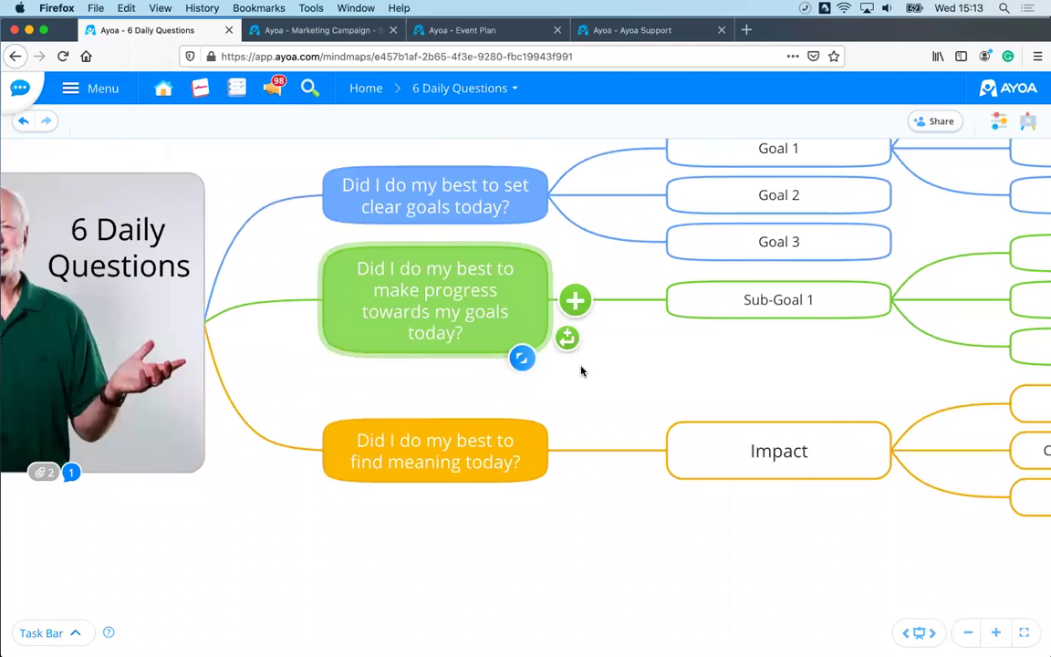
{"action": "scroll", "coordinate": [581, 371], "scroll_direction": "down", "scroll_amount": 3}
{"action": "scroll", "coordinate": [503, 499], "scroll_direction": "left", "scroll_amount": 2}
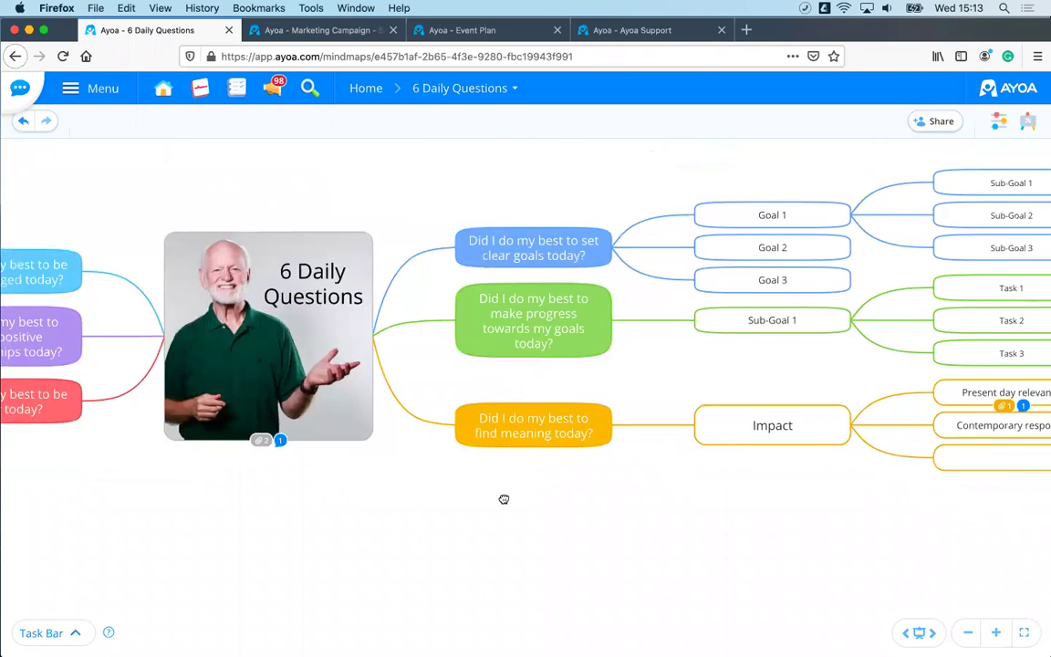
Step: Switch to the Marketing Campaign - Summer mind map and save it as a new template named "saving pictures"
{"action": "left_click", "coordinate": [315, 30]}
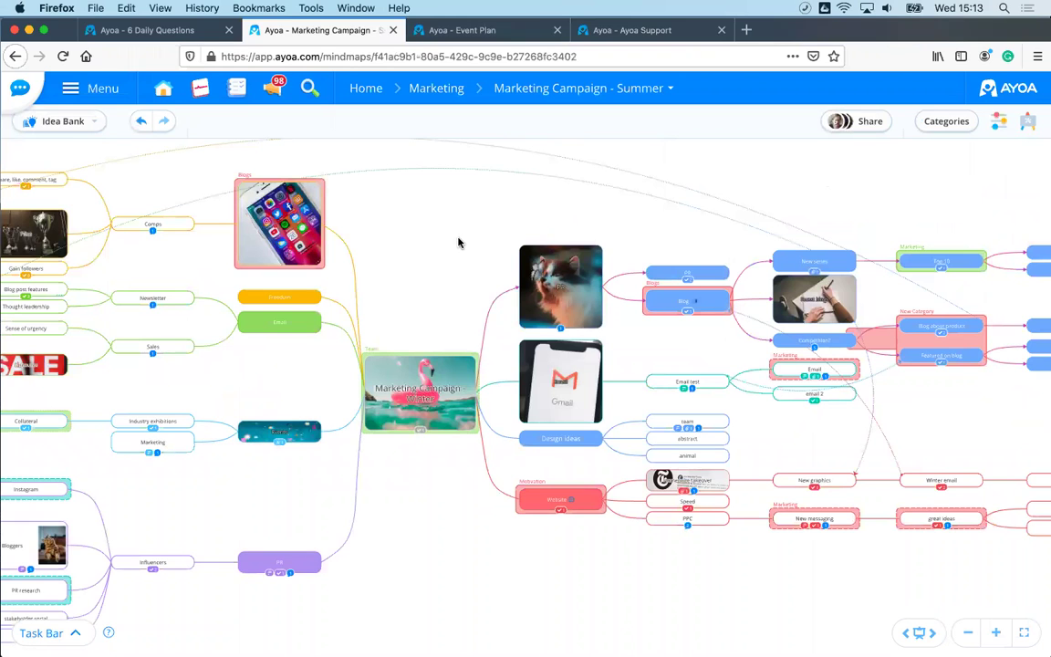
{"action": "scroll", "coordinate": [412, 238], "scroll_direction": "right", "scroll_amount": 1}
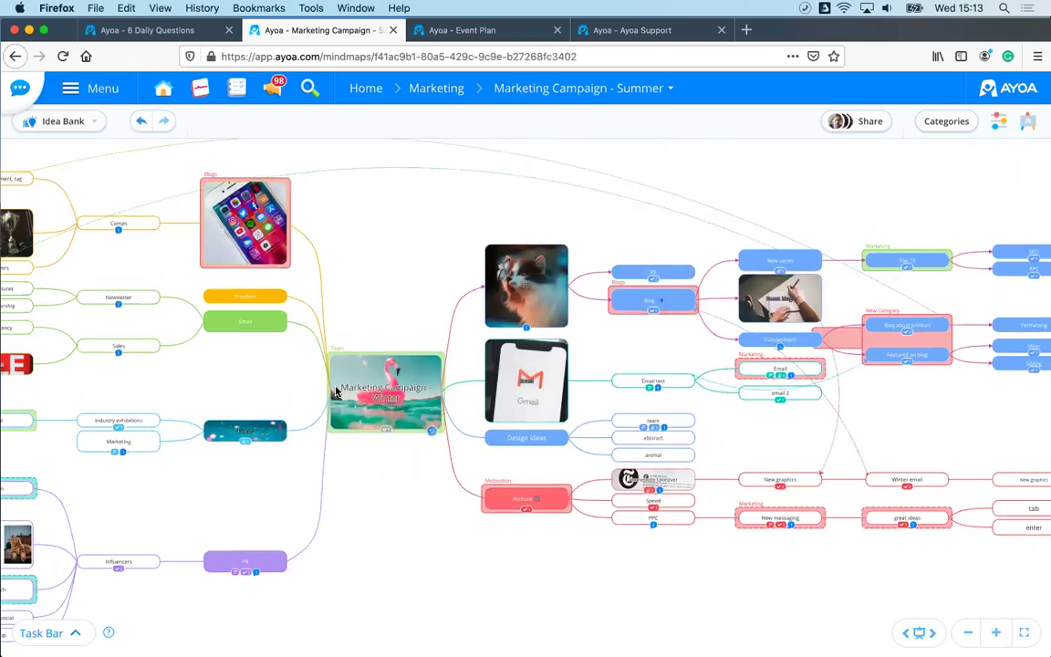
{"action": "left_click", "coordinate": [998, 121]}
{"action": "left_click", "coordinate": [1029, 122]}
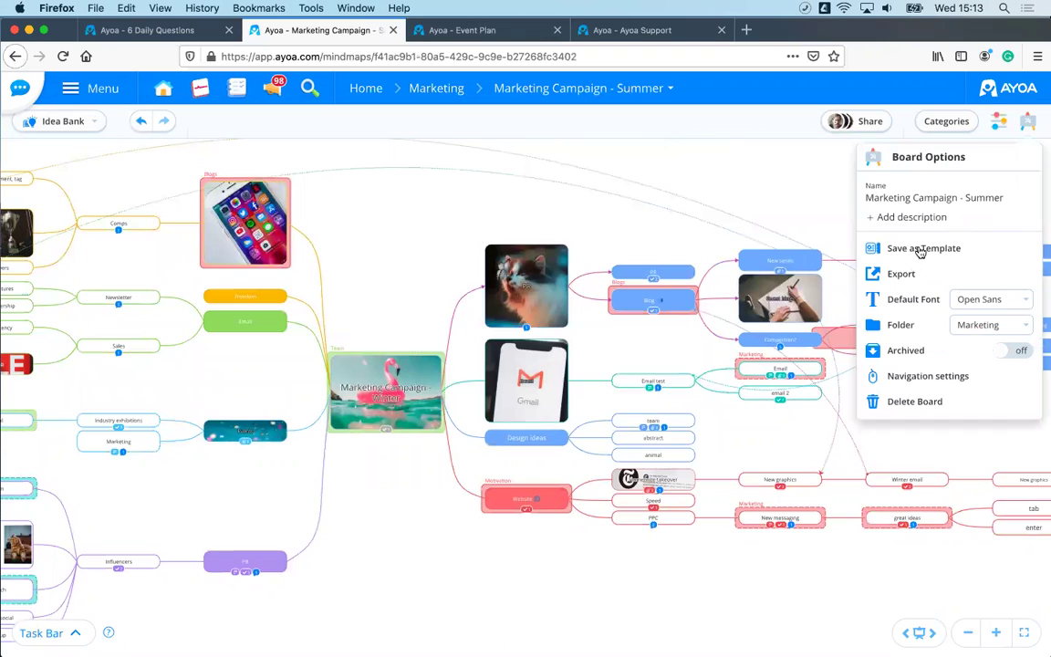
{"action": "left_click", "coordinate": [920, 249]}
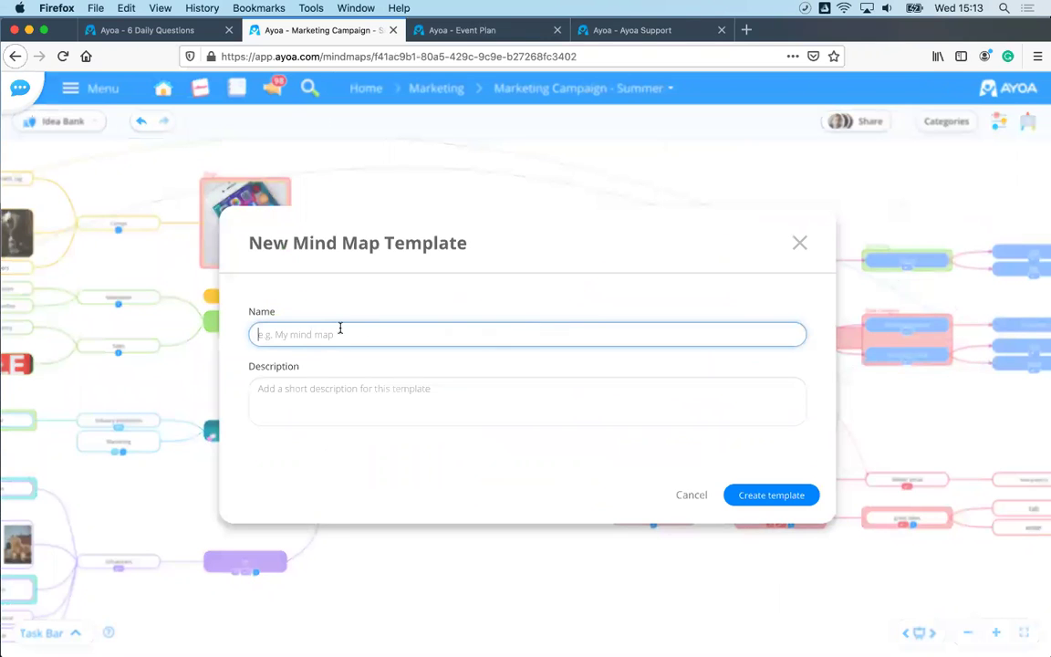
{"action": "type", "text": "saving pictures"}
{"action": "left_click", "coordinate": [782, 504]}
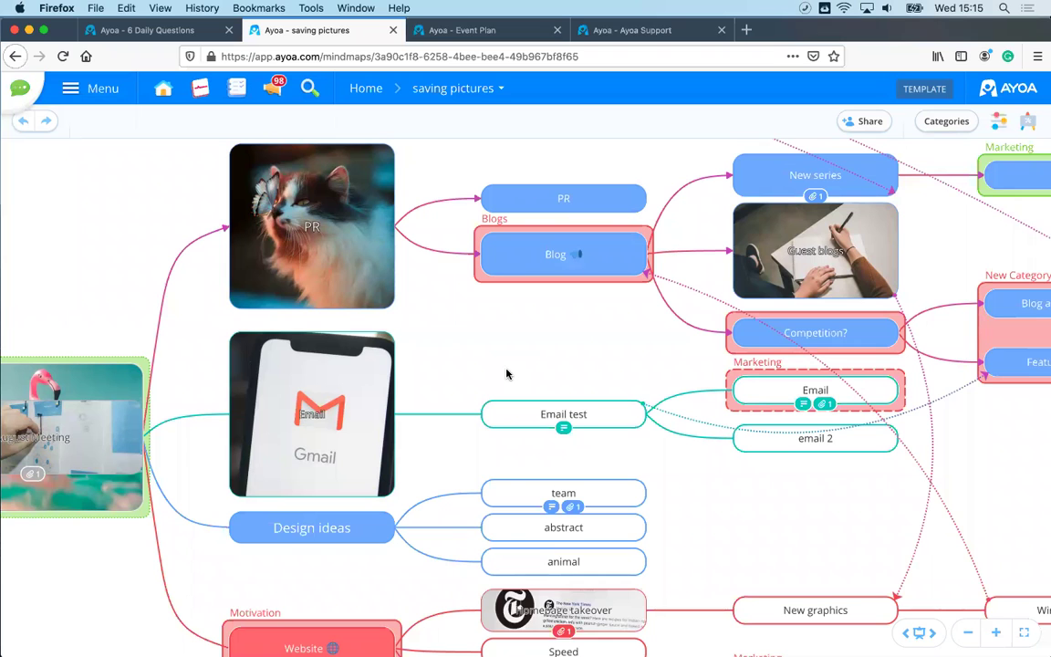
Step: Close the saving pictures template and open the list of all boards from the Event Plan map's home page
{"action": "scroll", "coordinate": [507, 373], "scroll_direction": "down", "scroll_amount": 2}
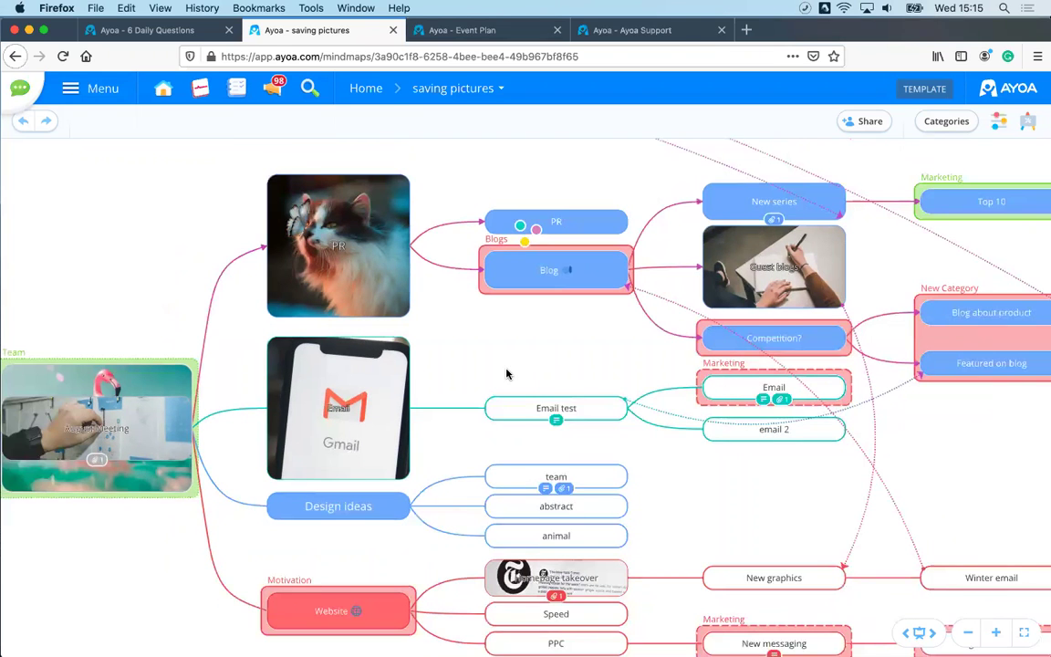
{"action": "left_click", "coordinate": [393, 33]}
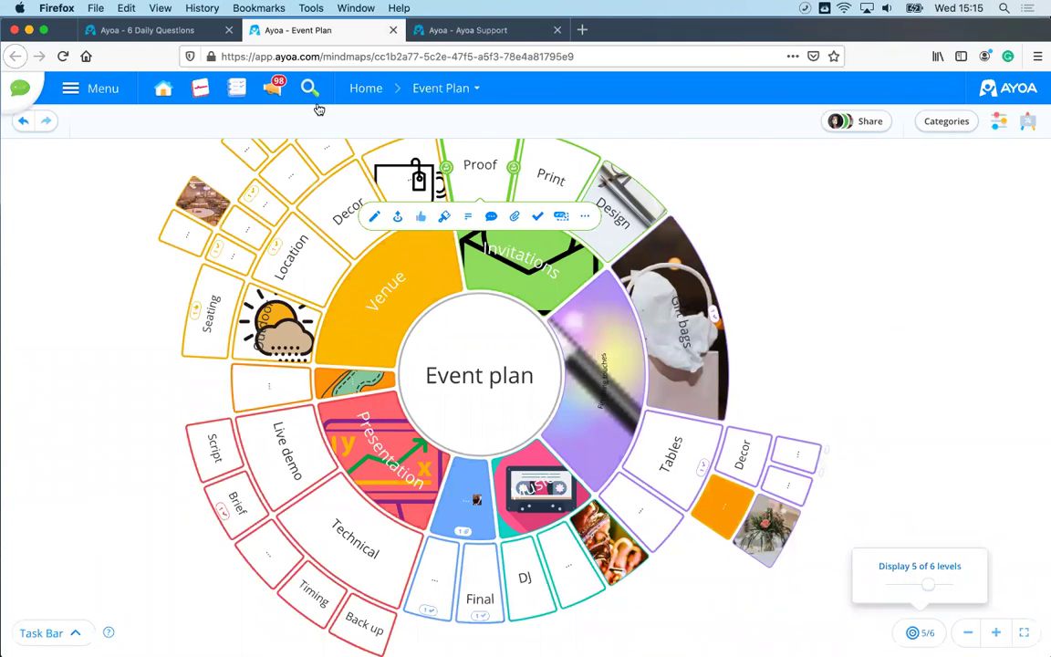
{"action": "left_click", "coordinate": [361, 88]}
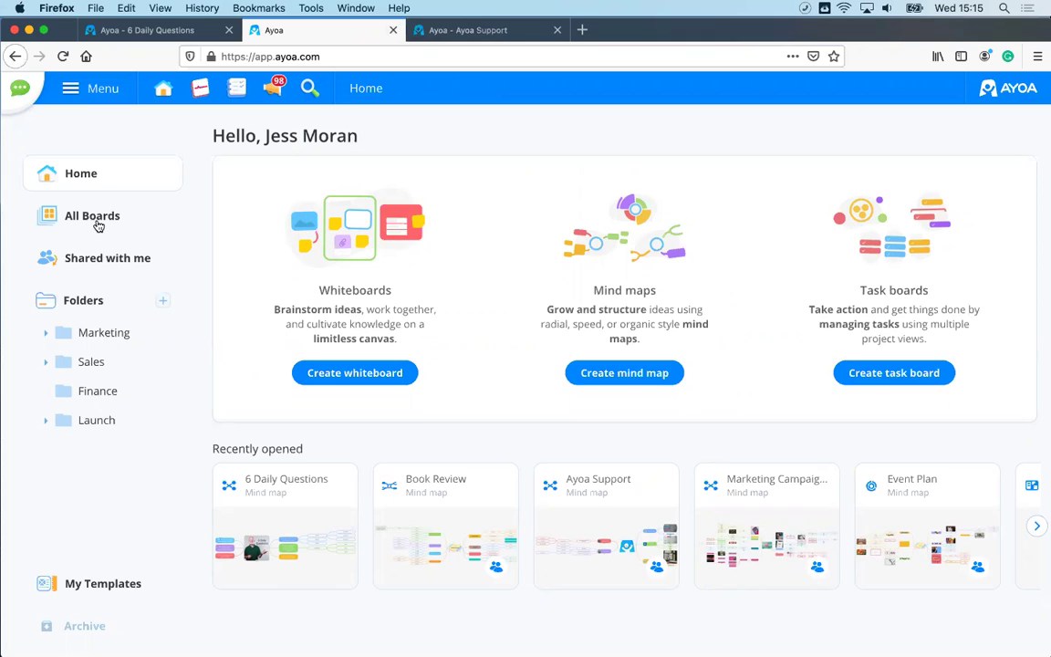
{"action": "left_click", "coordinate": [88, 219]}
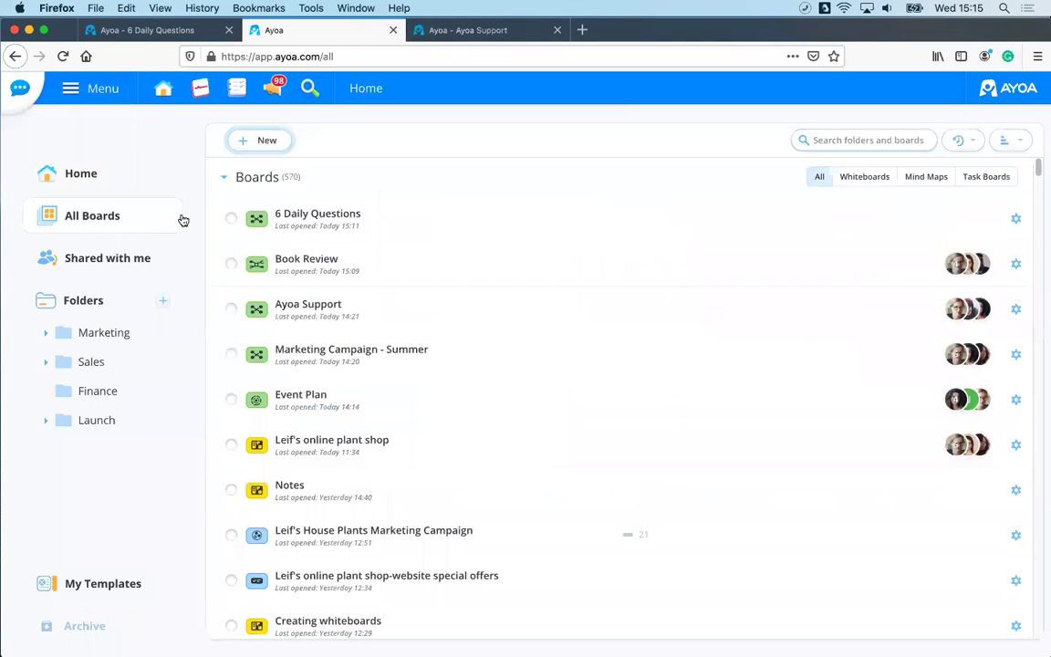
Step: View the Import Mind Maps options for .imx files and iMindMap Cloud & Mobile, and close the dialog without importing
{"action": "left_click", "coordinate": [258, 143]}
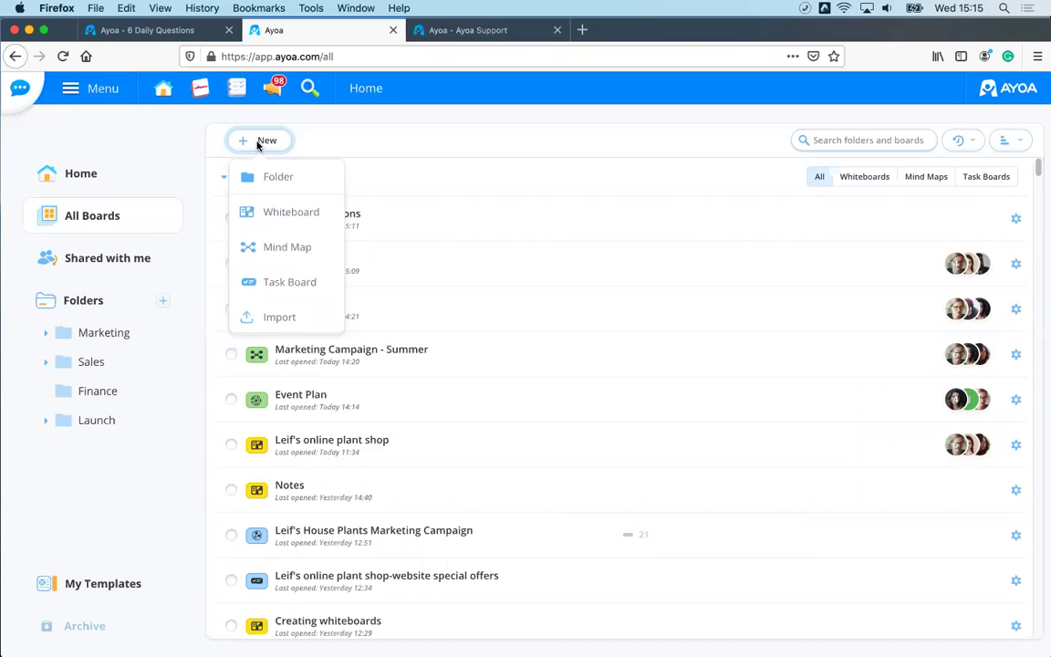
{"action": "left_click", "coordinate": [273, 322]}
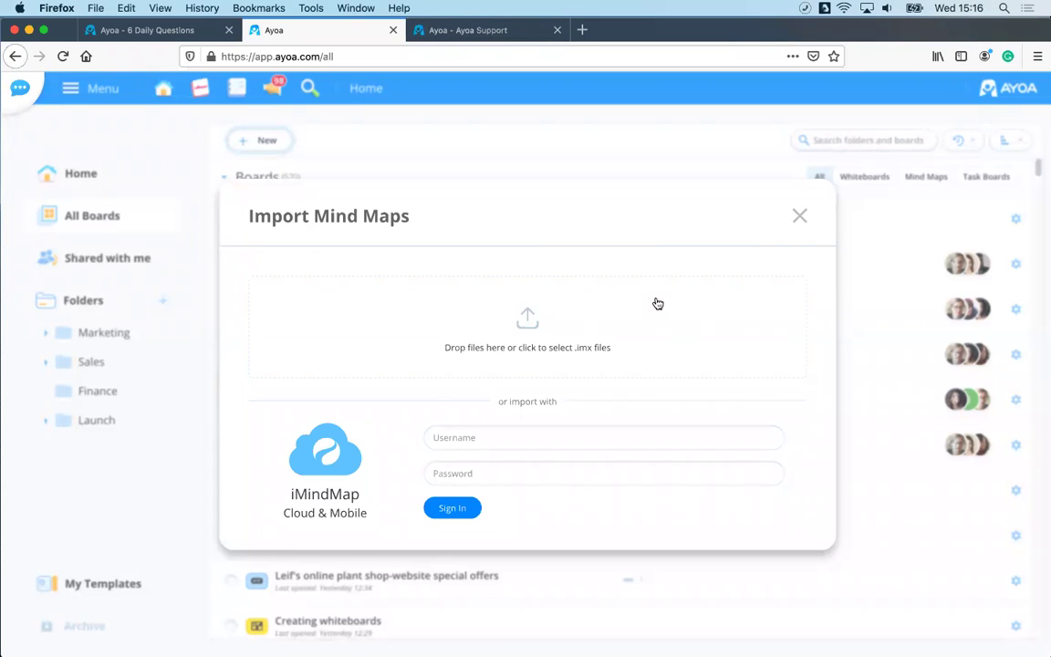
{"action": "left_click", "coordinate": [802, 220]}
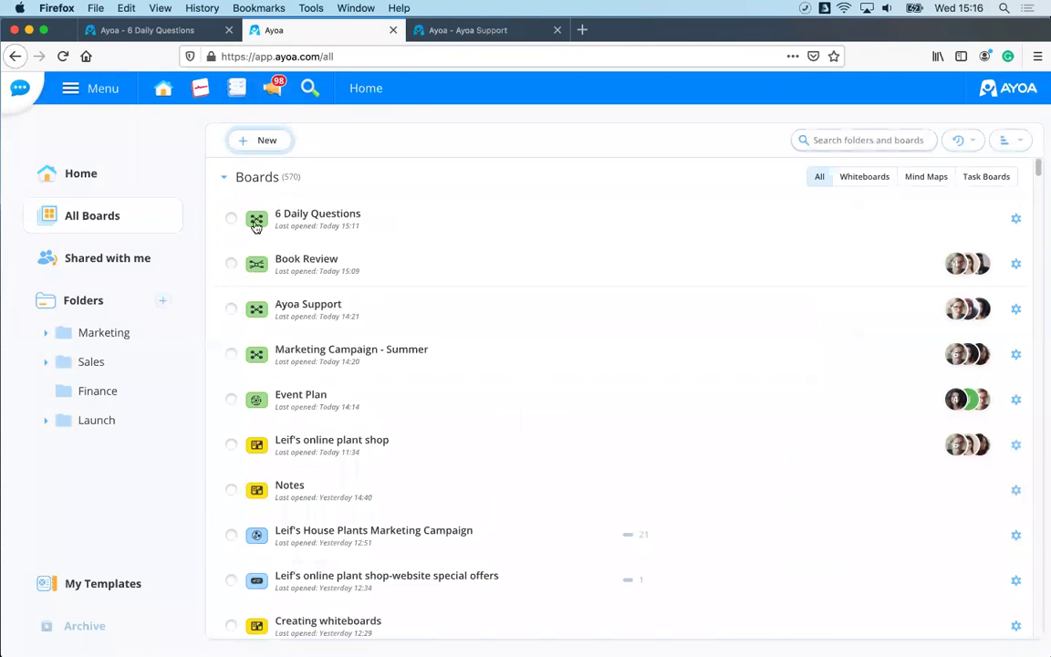
{"action": "left_click", "coordinate": [261, 146]}
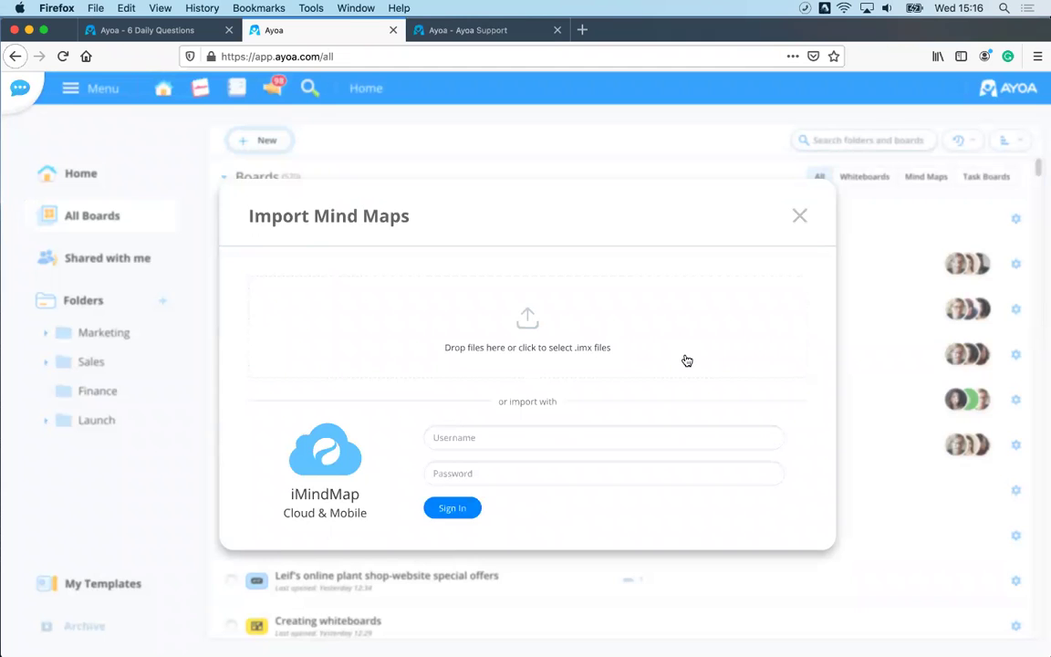
{"action": "left_click", "coordinate": [798, 215]}
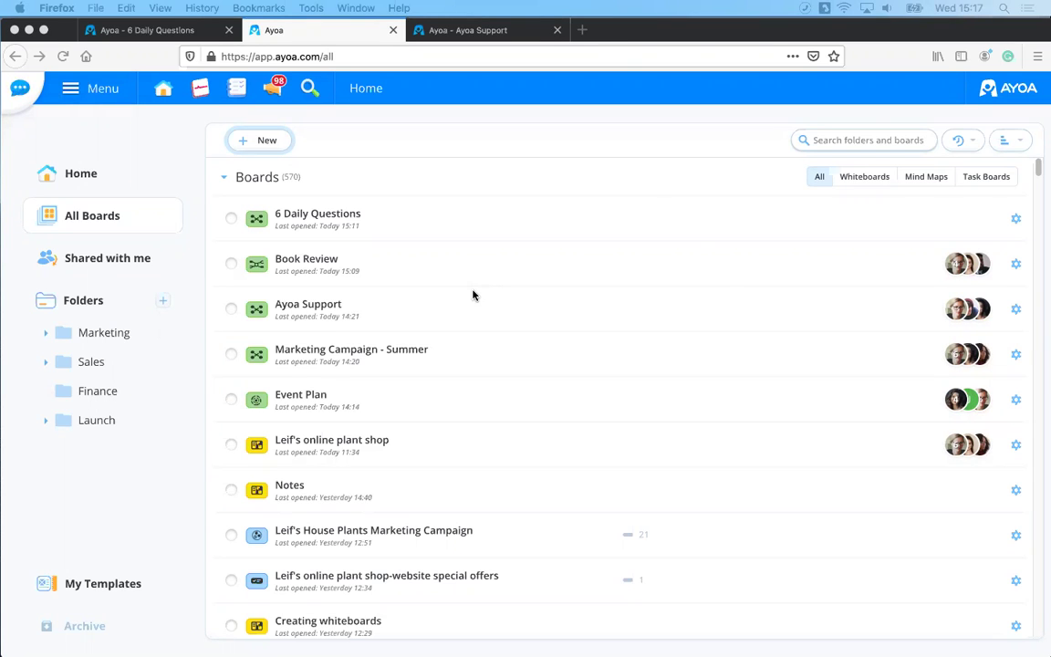
Step: Switch to the Ayoa Support mind map and examine its Support Guides branch, selecting the support.ayoa.com child branch
{"action": "left_click", "coordinate": [460, 30]}
{"action": "scroll", "coordinate": [394, 157], "scroll_direction": "down", "scroll_amount": 3}
{"action": "scroll", "coordinate": [394, 157], "scroll_direction": "left", "scroll_amount": 3}
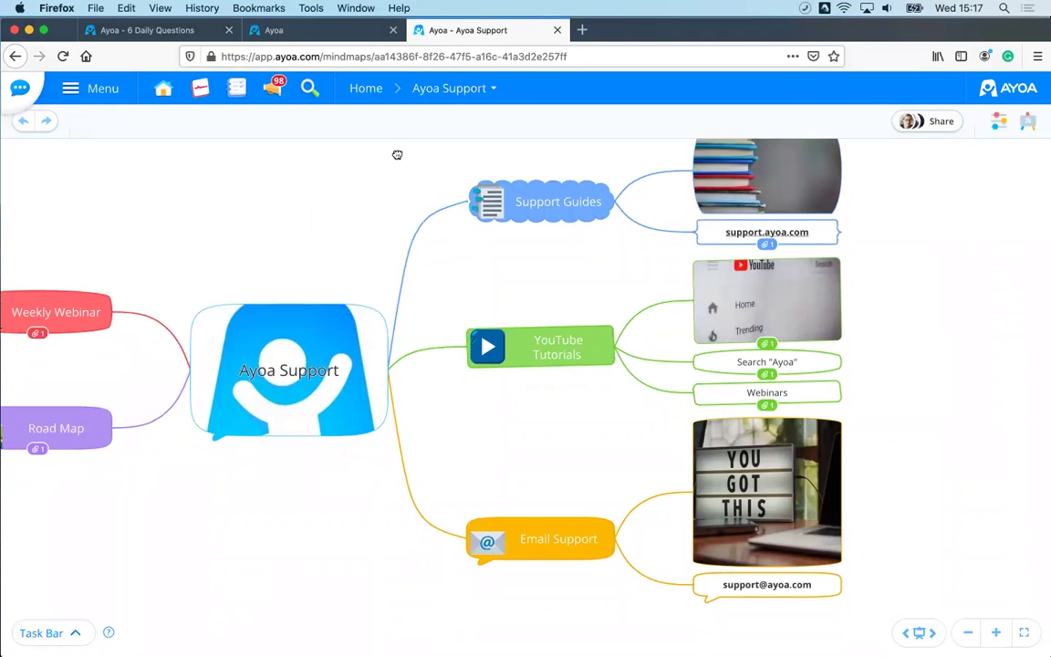
{"action": "left_click_drag", "start_coordinate": [422, 155], "coordinate": [282, 217]}
{"action": "scroll", "coordinate": [584, 312], "scroll_direction": "up", "scroll_amount": 3}
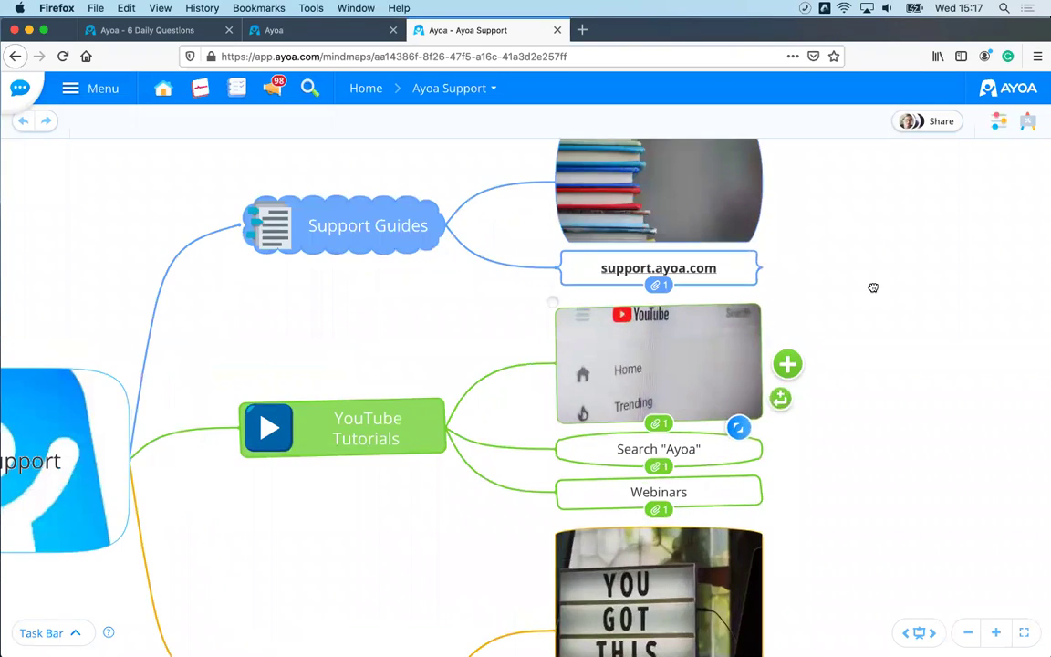
{"action": "scroll", "coordinate": [877, 293], "scroll_direction": "up", "scroll_amount": 3}
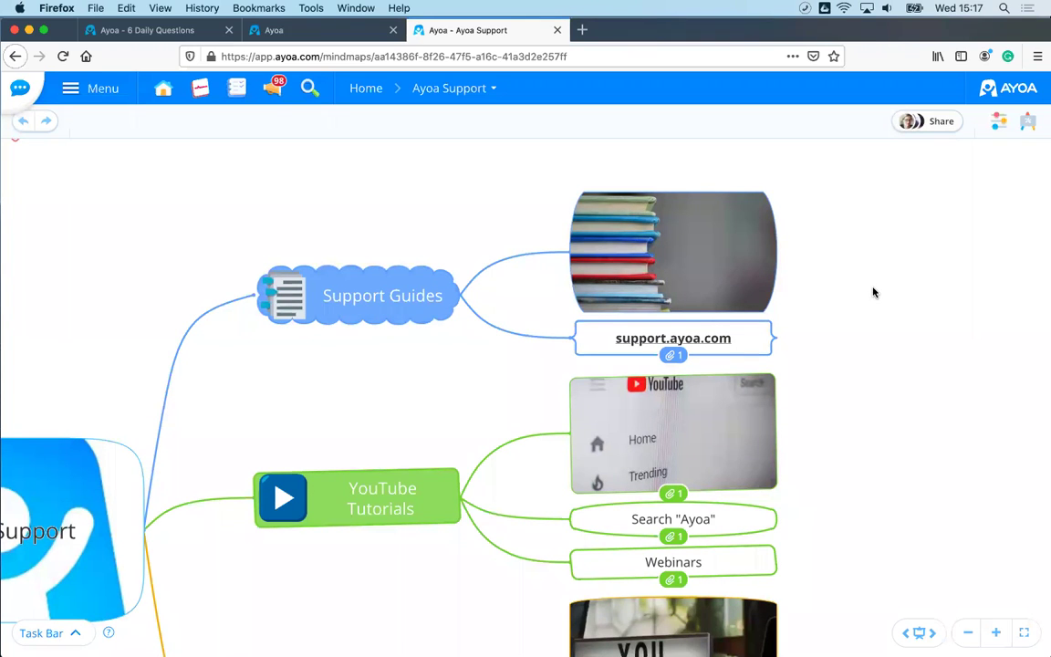
{"action": "scroll", "coordinate": [875, 283], "scroll_direction": "down", "scroll_amount": 1}
{"action": "scroll", "coordinate": [878, 276], "scroll_direction": "up", "scroll_amount": 3}
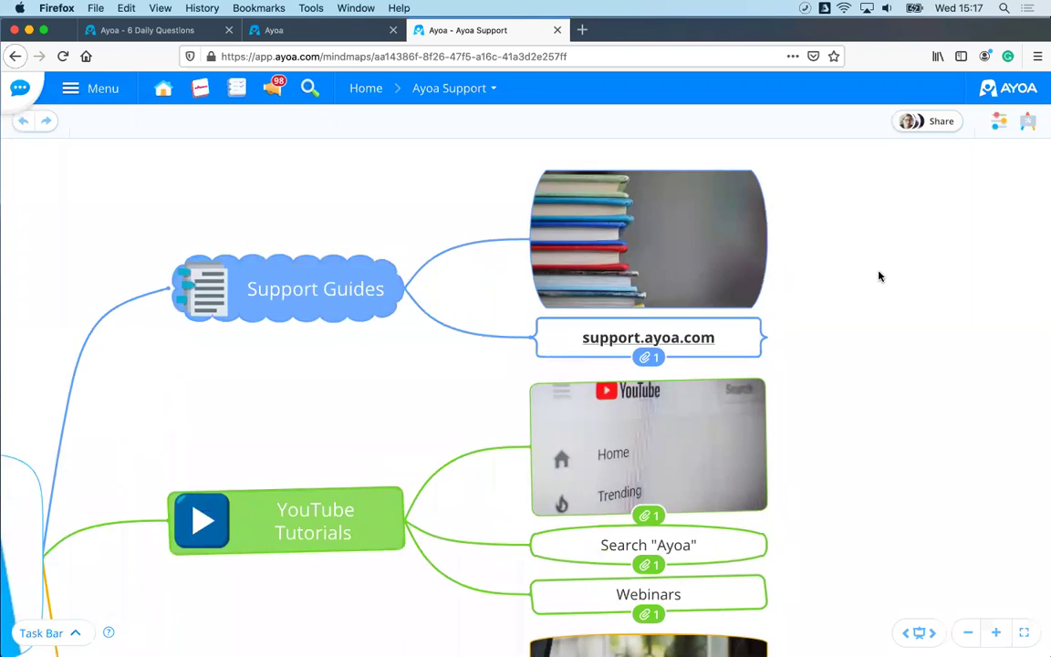
{"action": "left_click", "coordinate": [557, 336]}
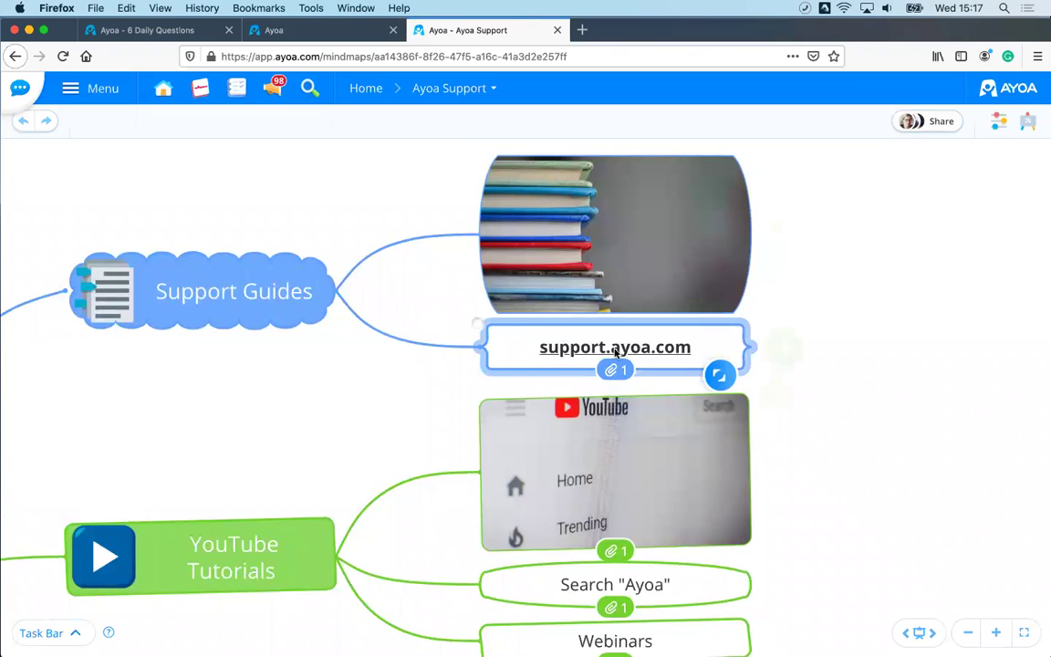
{"action": "mouse_move", "coordinate": [762, 365]}
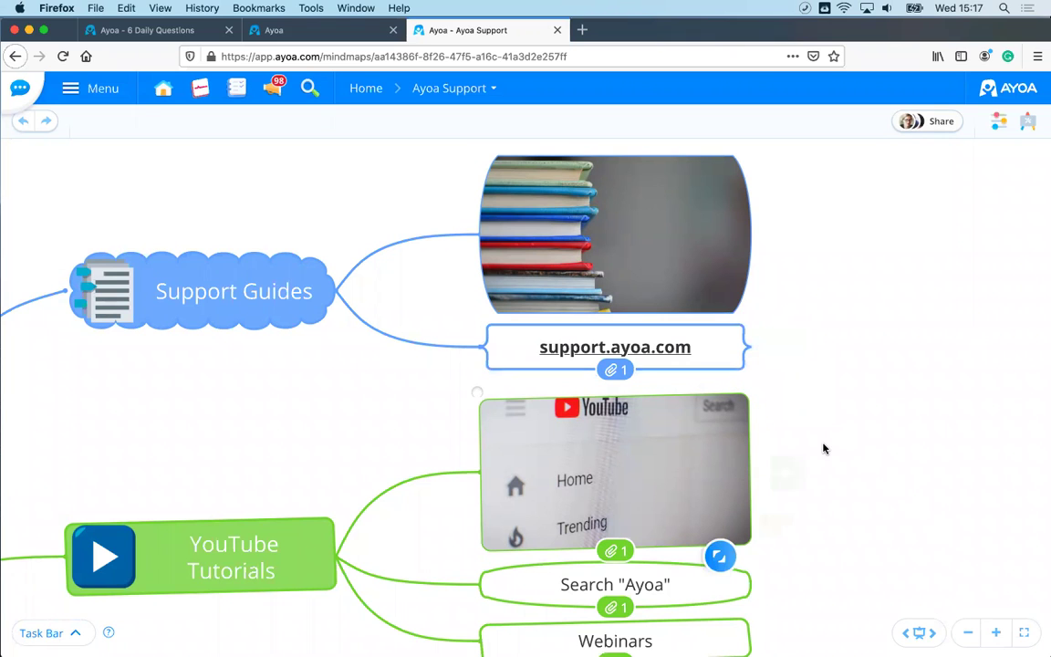
Step: Copy the location of the playlist link attached to the YouTube image under YouTube Tutorials
{"action": "scroll", "coordinate": [915, 296], "scroll_direction": "down", "scroll_amount": 3}
{"action": "scroll", "coordinate": [915, 298], "scroll_direction": "left", "scroll_amount": 1}
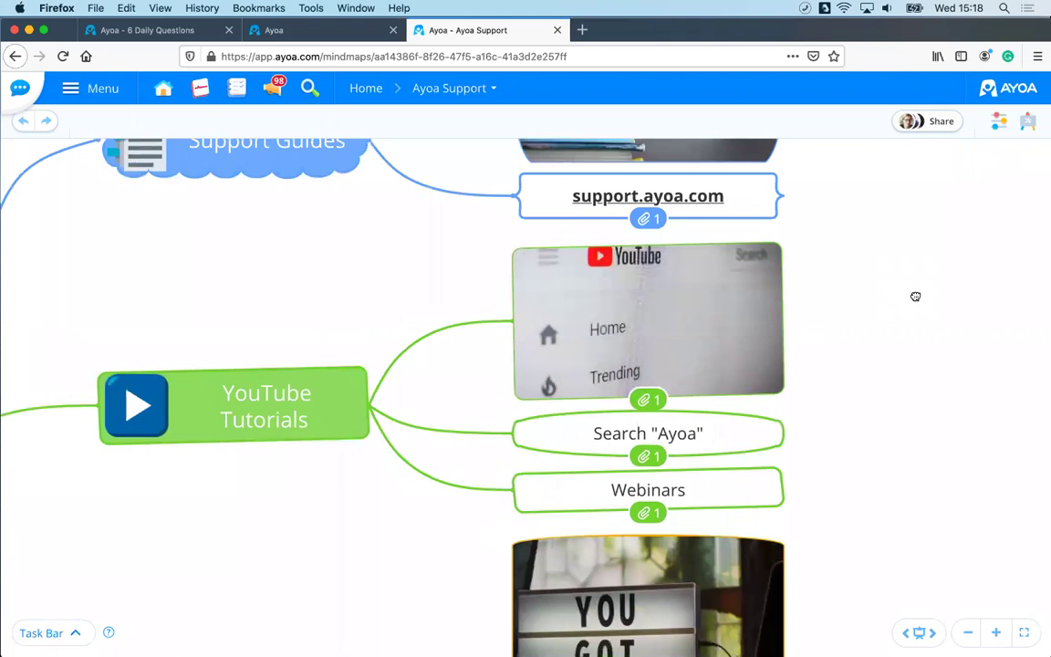
{"action": "mouse_move", "coordinate": [653, 397]}
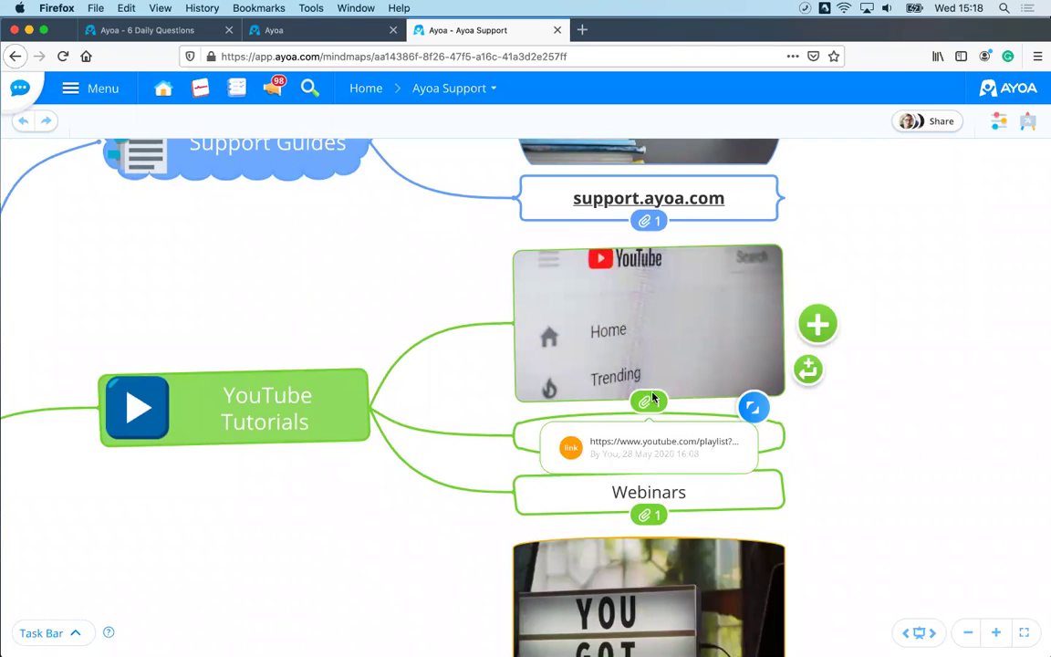
{"action": "right_click", "coordinate": [653, 444]}
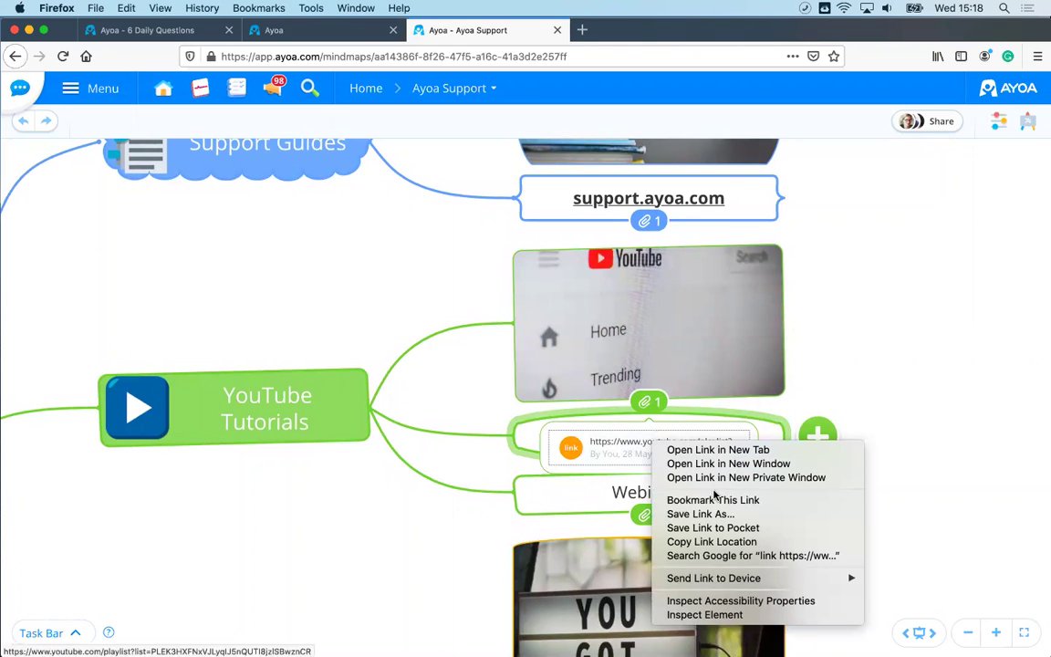
{"action": "left_click", "coordinate": [716, 542]}
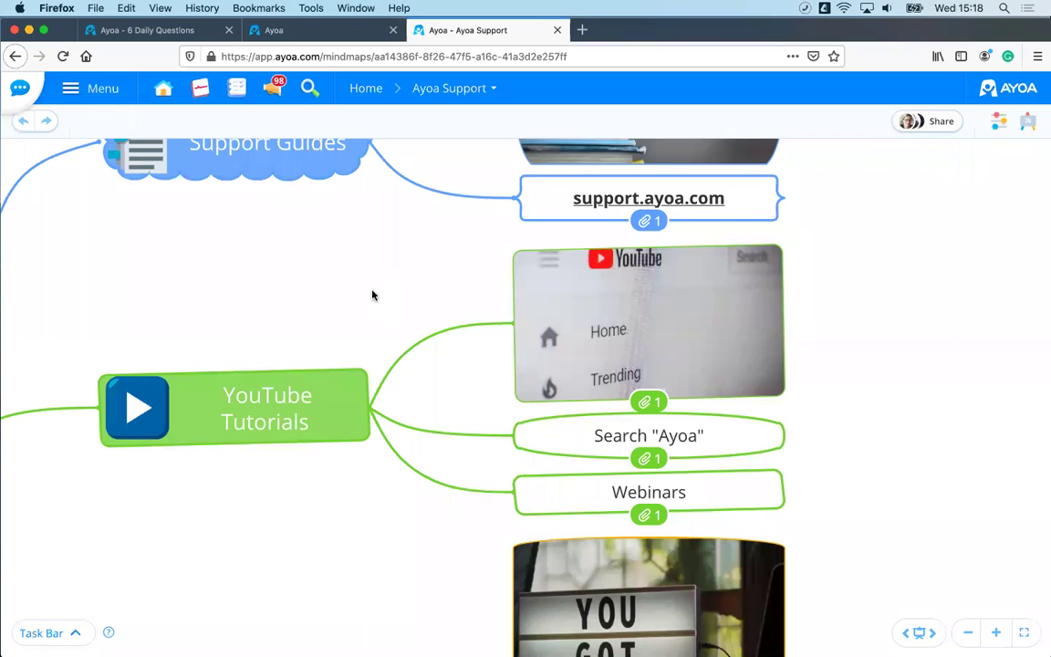
Step: Examine the Email Support, Weekly Webinar and Road Map branches of the Ayoa Support mind map
{"action": "scroll", "coordinate": [223, 366], "scroll_direction": "down", "scroll_amount": 3}
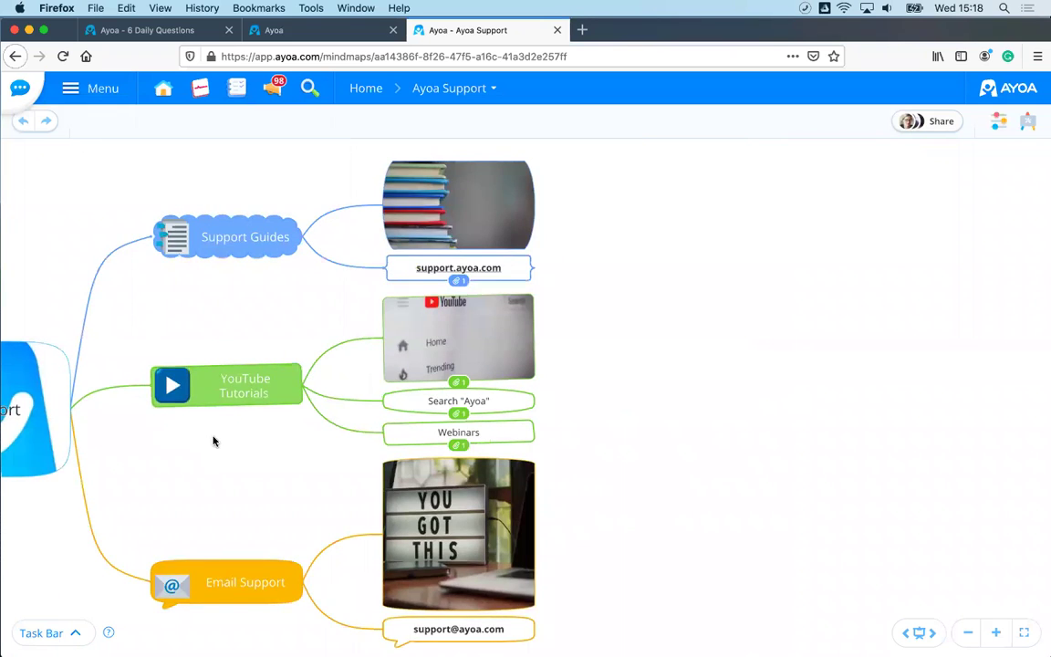
{"action": "left_click_drag", "start_coordinate": [216, 439], "coordinate": [415, 315]}
{"action": "scroll", "coordinate": [414, 315], "scroll_direction": "up", "scroll_amount": 3}
{"action": "scroll", "coordinate": [448, 361], "scroll_direction": "up", "scroll_amount": 1}
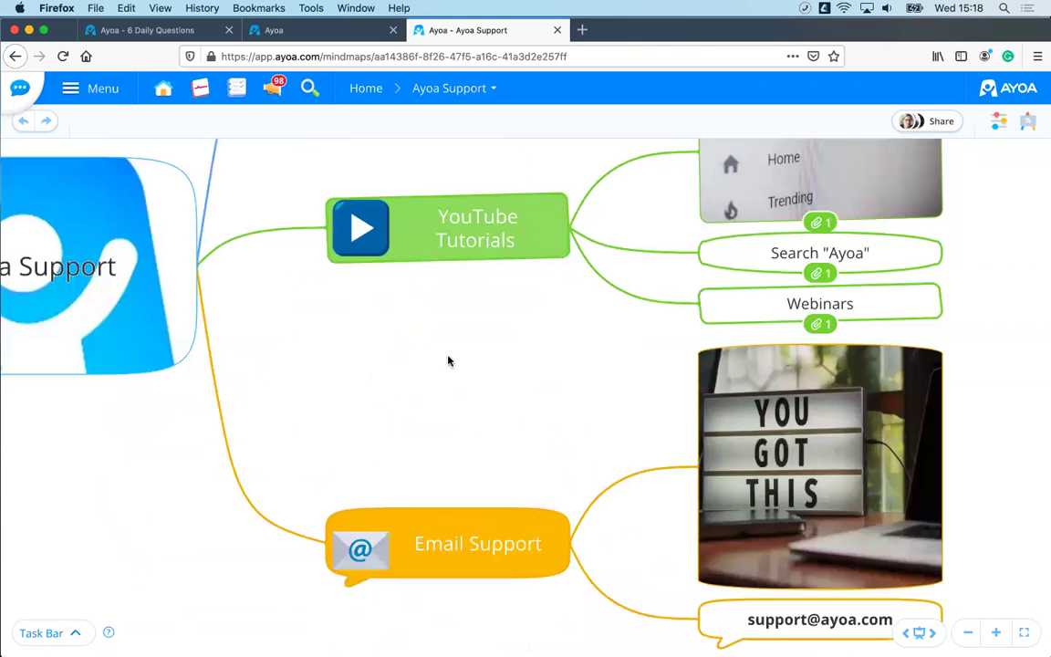
{"action": "left_click_drag", "start_coordinate": [448, 358], "coordinate": [302, 273]}
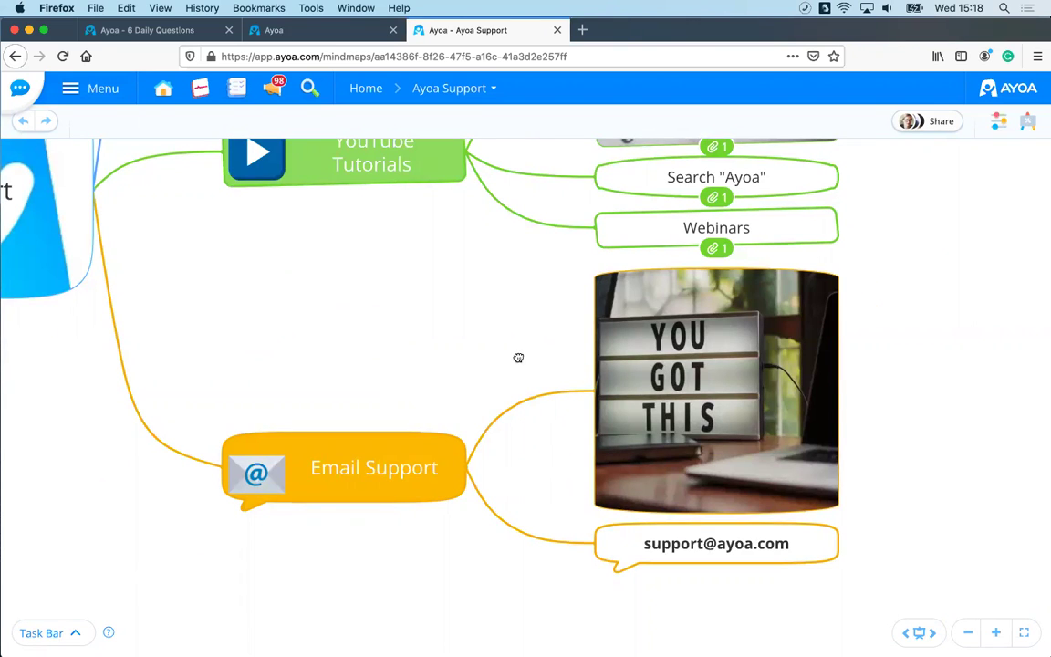
{"action": "scroll", "coordinate": [403, 195], "scroll_direction": "left", "scroll_amount": 5}
{"action": "left_click_drag", "start_coordinate": [427, 197], "coordinate": [639, 294]}
{"action": "left_click_drag", "start_coordinate": [457, 205], "coordinate": [867, 238]}
{"action": "left_click_drag", "start_coordinate": [424, 185], "coordinate": [788, 209]}
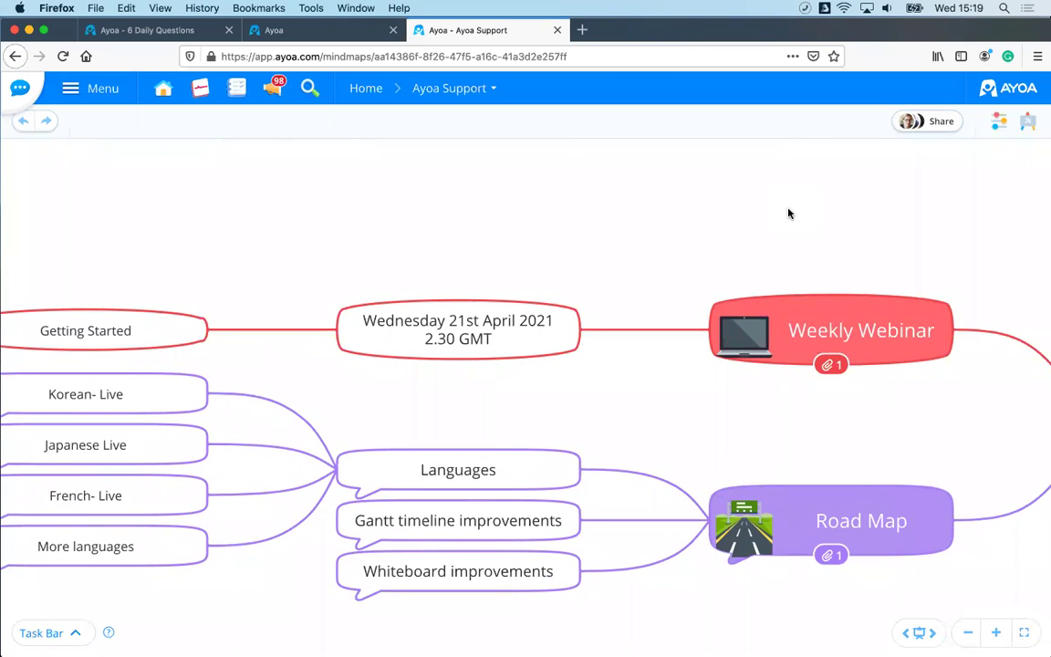